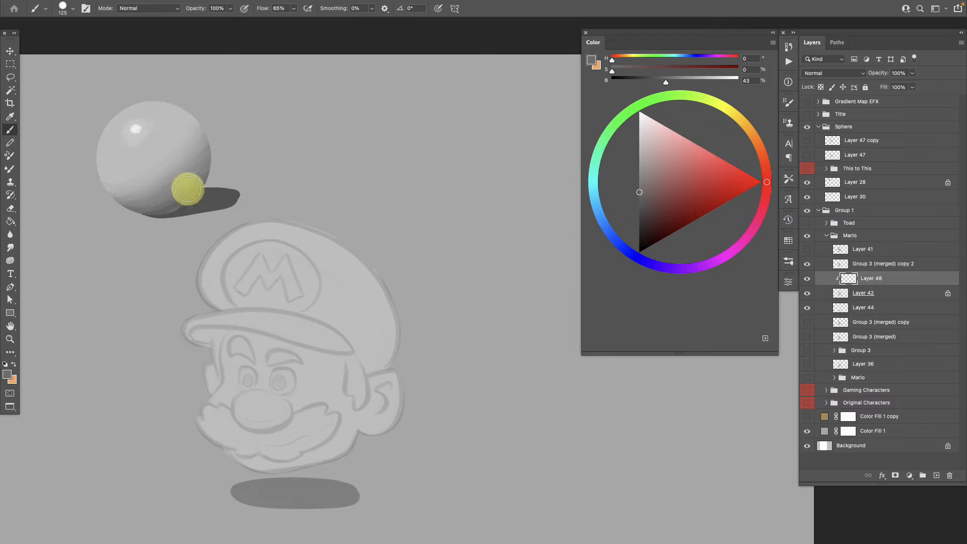
left_click_drag(204, 191, 205, 205)
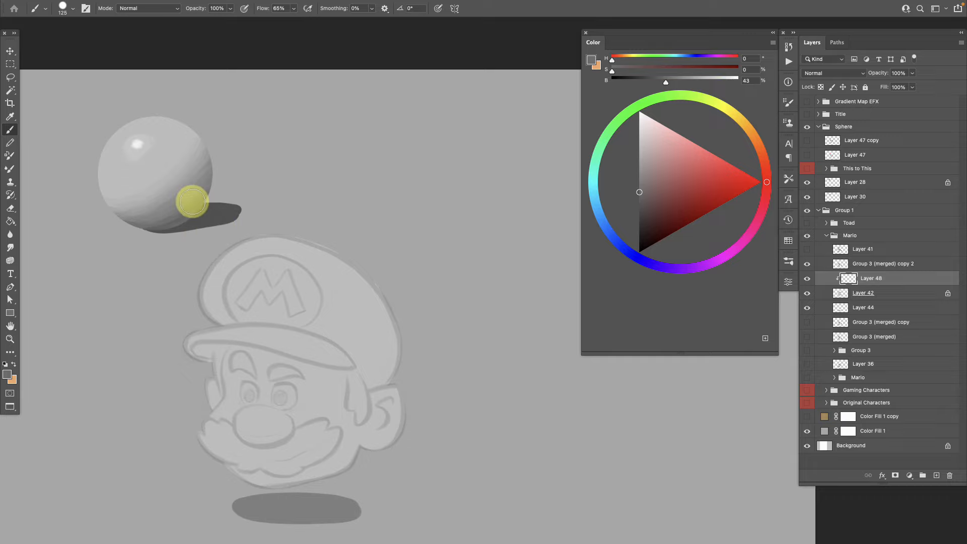
mouse_move(264, 210)
left_mouse_down()
mouse_move(256, 204)
mouse_move(261, 214)
left_mouse_up()
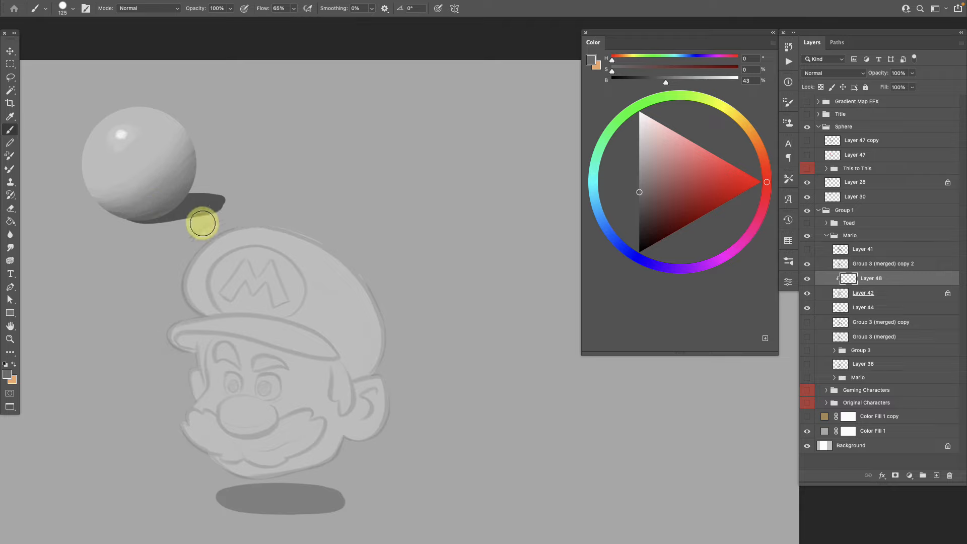
scroll(287, 325, "down", 2)
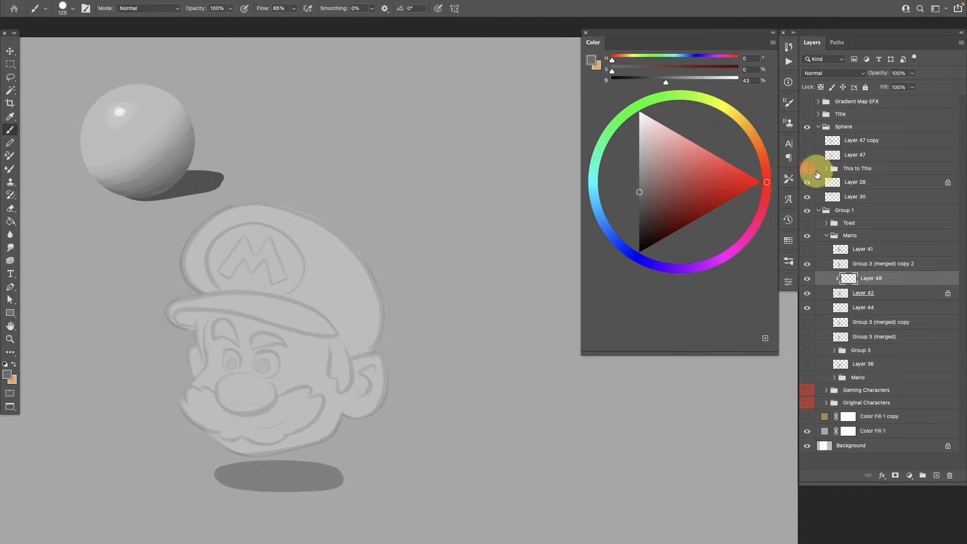
- Move the Sphere group slightly down and away from Mario's head
left_click(807, 168)
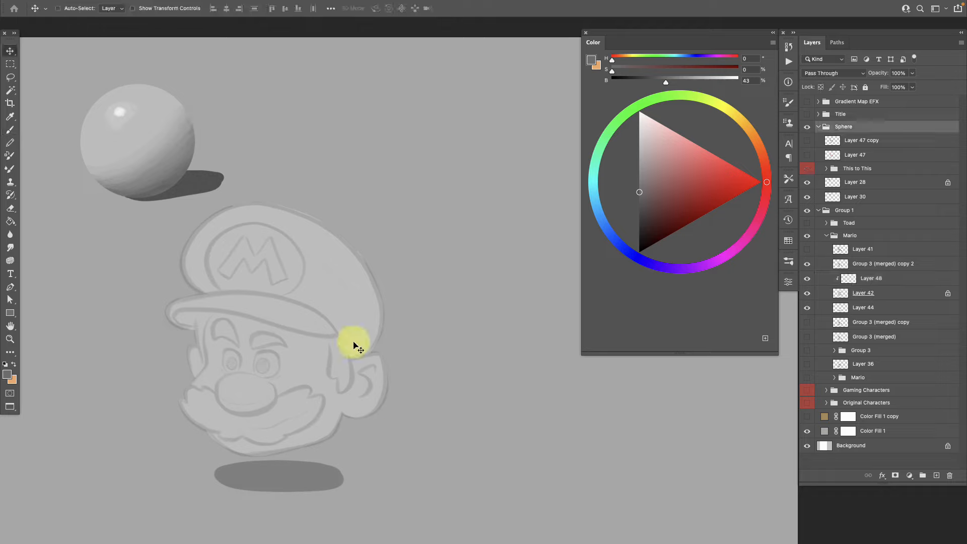
mouse_move(355, 346)
left_mouse_down()
mouse_move(373, 339)
mouse_move(353, 362)
mouse_move(322, 341)
mouse_move(364, 336)
mouse_move(324, 351)
mouse_move(356, 350)
mouse_move(338, 349)
left_mouse_up()
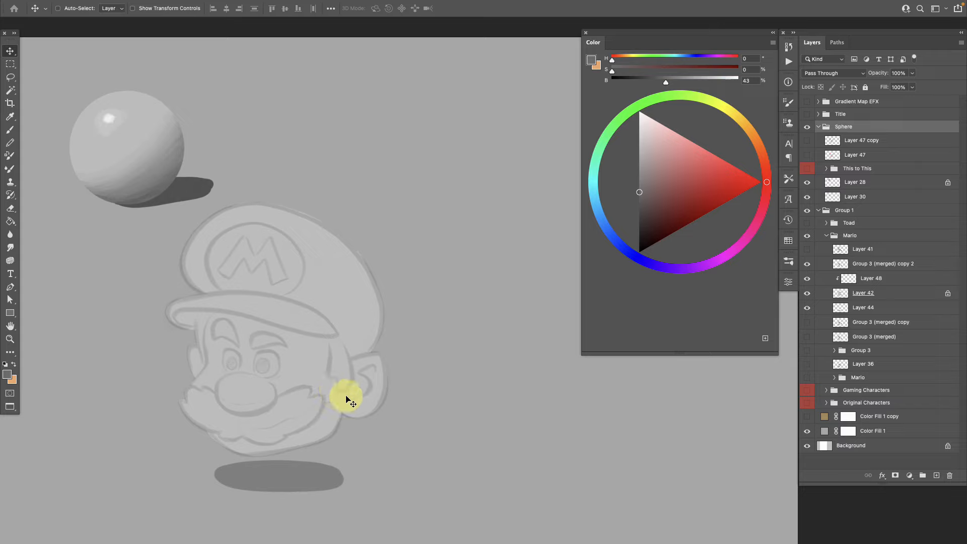
- Add a blank layer directly above Layer 48 in the Mario group and switch to the Brush tool
left_click(871, 280)
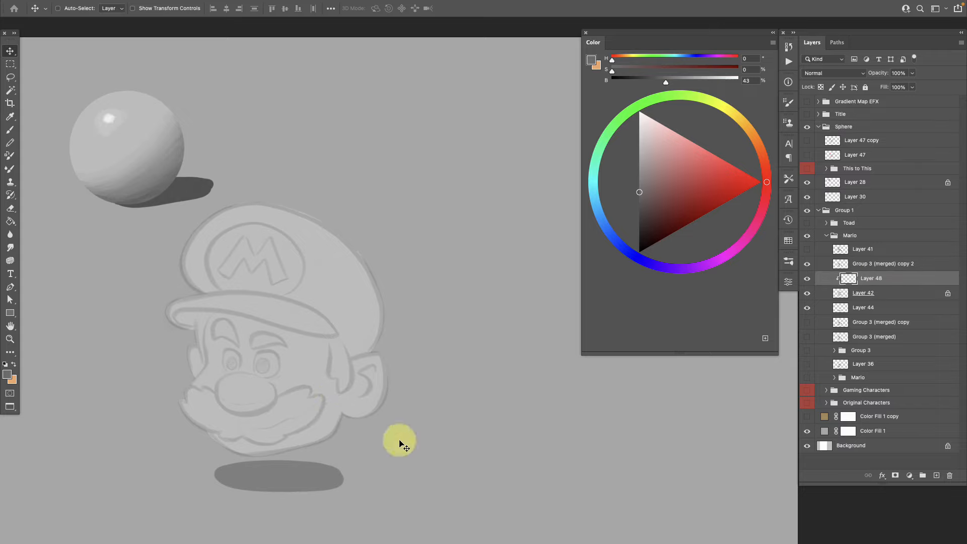
left_click_drag(307, 327, 310, 325)
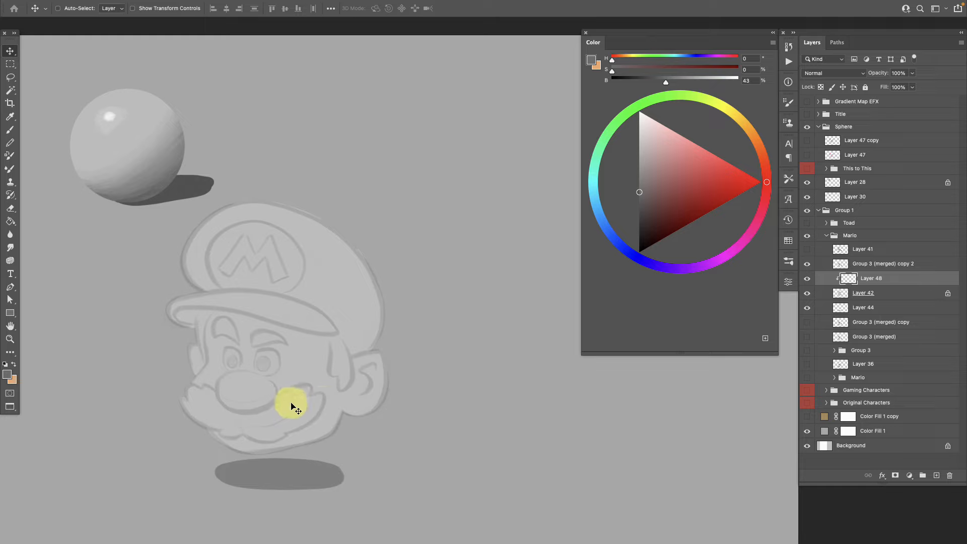
left_click(936, 476)
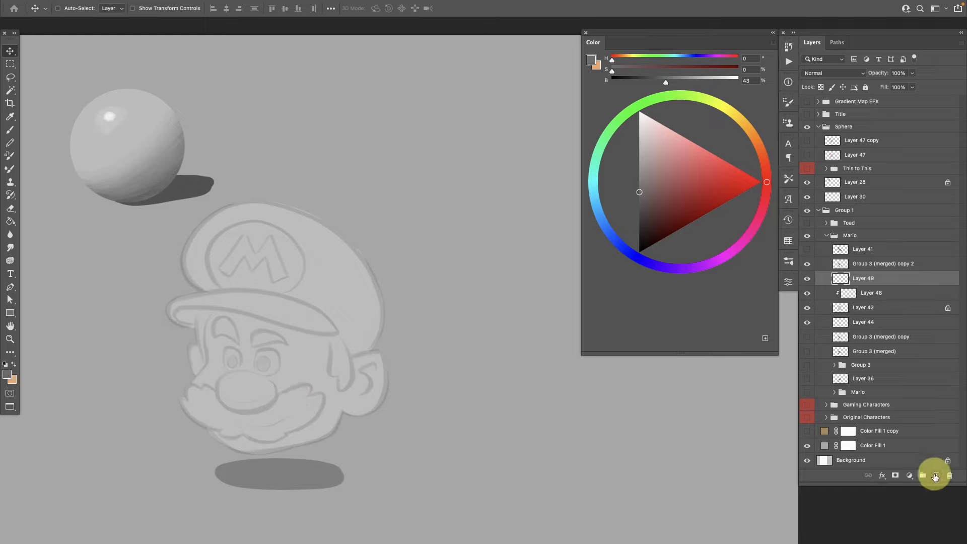
key("b")
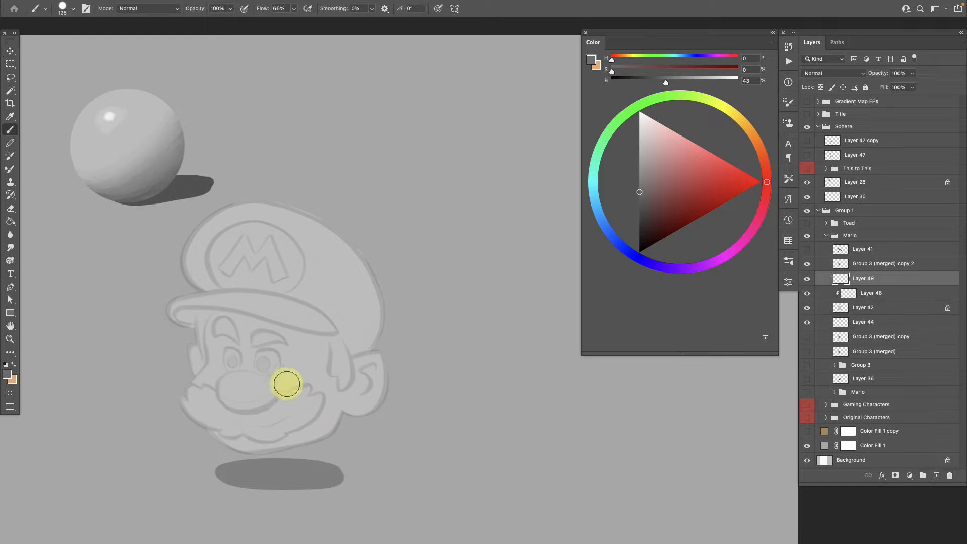
scroll(251, 262, "left", 1)
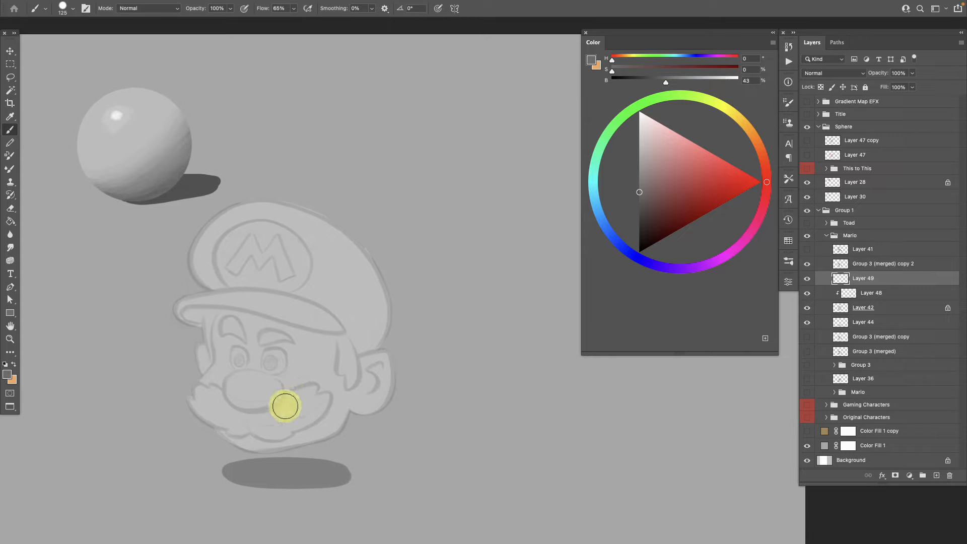
scroll(302, 413, "right", 1)
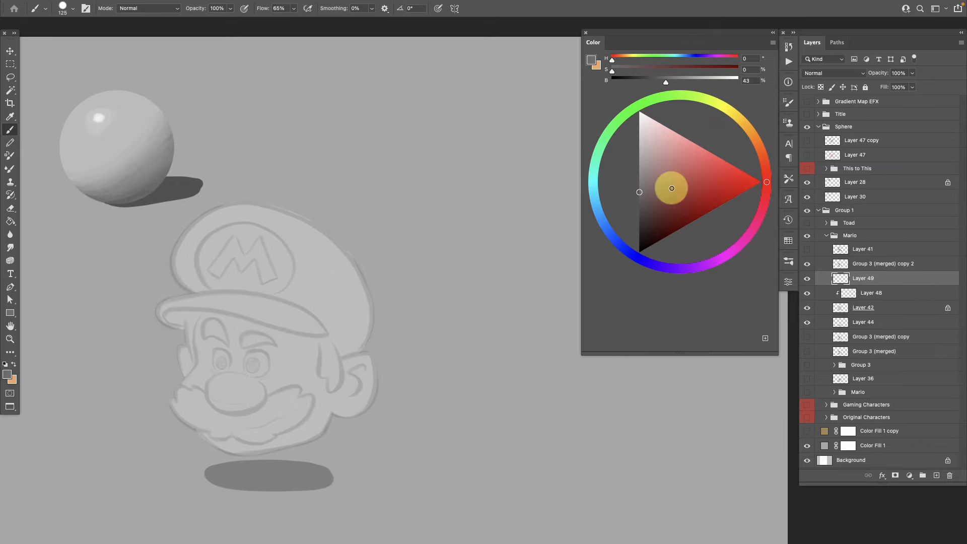
- Circle Mario's head in a muted red and draw an arrow from it to the sphere, and undo both marks
left_click_drag(672, 187, 679, 190)
left_click_drag(767, 188, 766, 194)
mouse_move(272, 177)
left_mouse_down()
mouse_move(384, 410)
mouse_move(200, 227)
left_mouse_up()
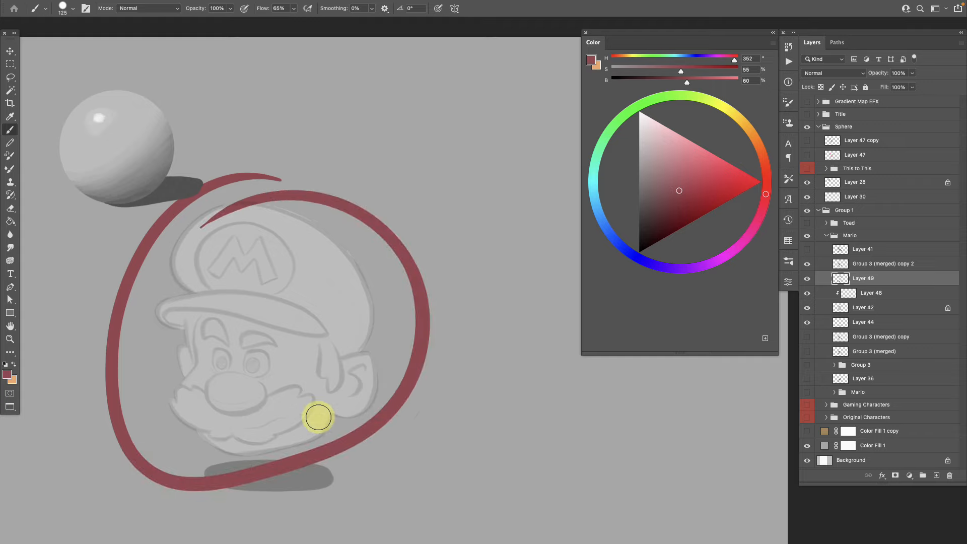
mouse_move(311, 176)
left_mouse_down()
mouse_move(314, 137)
mouse_move(200, 111)
mouse_move(181, 132)
mouse_move(203, 134)
left_mouse_up()
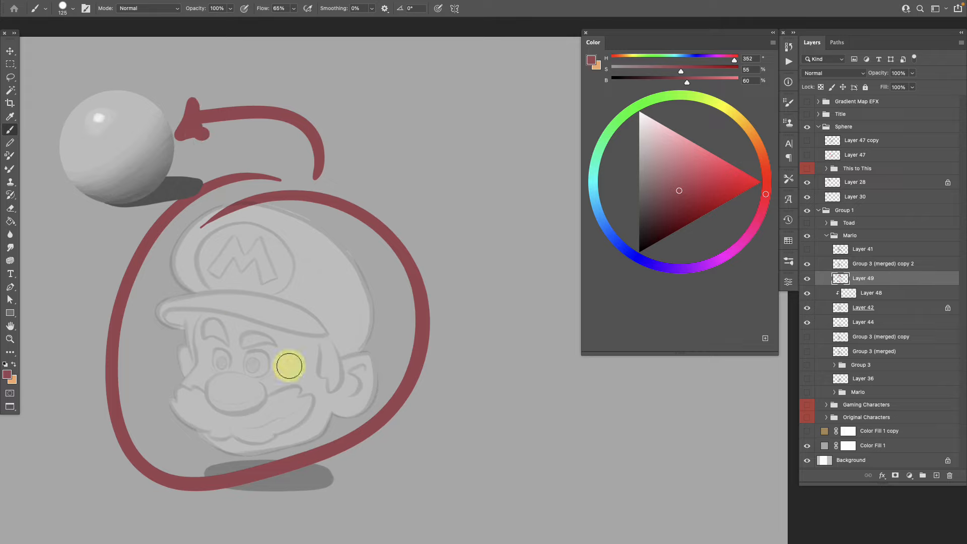
key("ctrl+z")
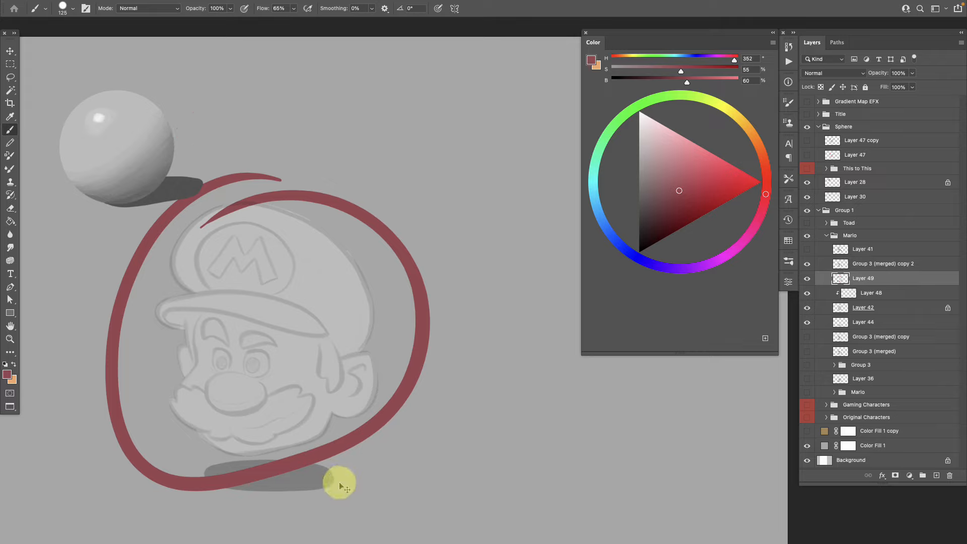
key("ctrl+z")
- Set the brush colour to a bright pink with hue 340, saturation 67% and brightness 97%
left_click_drag(705, 162, 718, 161)
left_click_drag(760, 199, 756, 210)
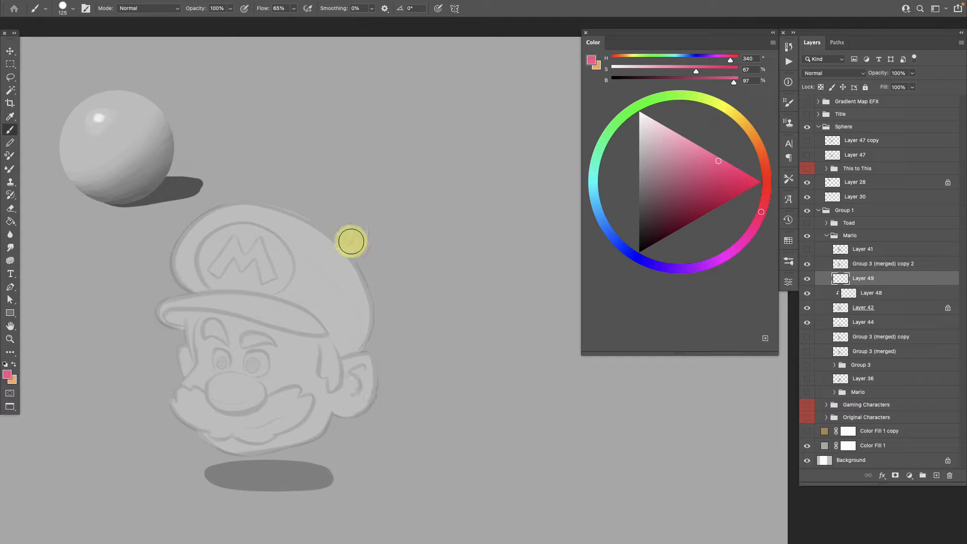
- Draw a pink arrow pointing at the back of Mario's cap and undo it
mouse_move(398, 158)
left_mouse_down()
mouse_move(359, 218)
mouse_move(346, 198)
mouse_move(374, 237)
mouse_move(342, 207)
left_mouse_up()
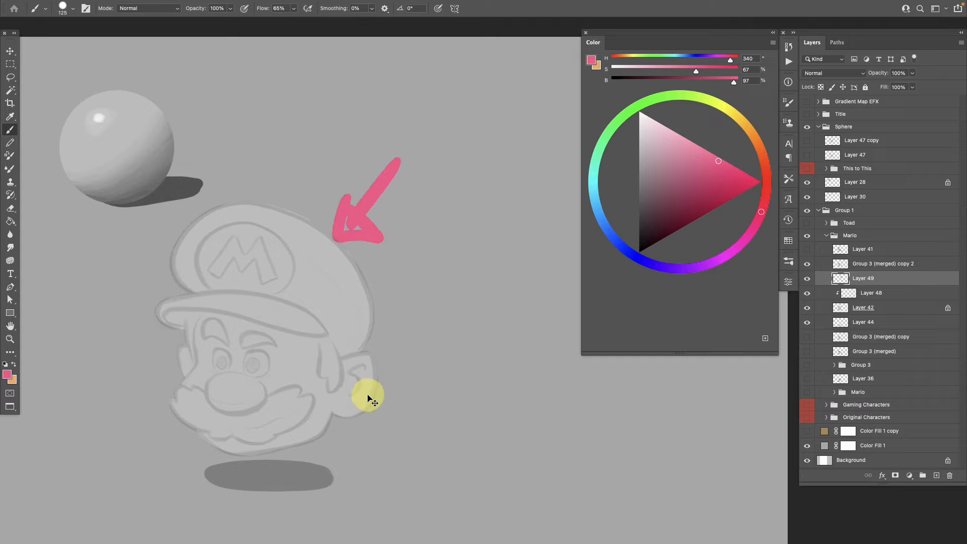
key("super+z")
key("super+z")
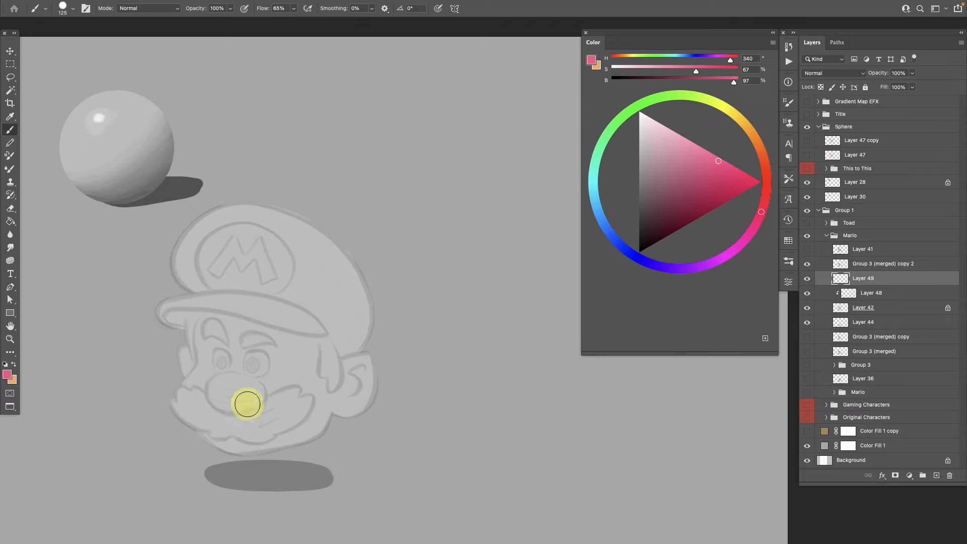
- Trace pink strokes around the edge of the shaded sphere and undo them
left_click_drag(132, 90, 76, 97)
left_click_drag(101, 203, 148, 204)
mouse_move(121, 89)
left_mouse_down()
mouse_move(58, 134)
mouse_move(173, 119)
left_mouse_up()
key("super+z")
key("super+z")
key("super+z")
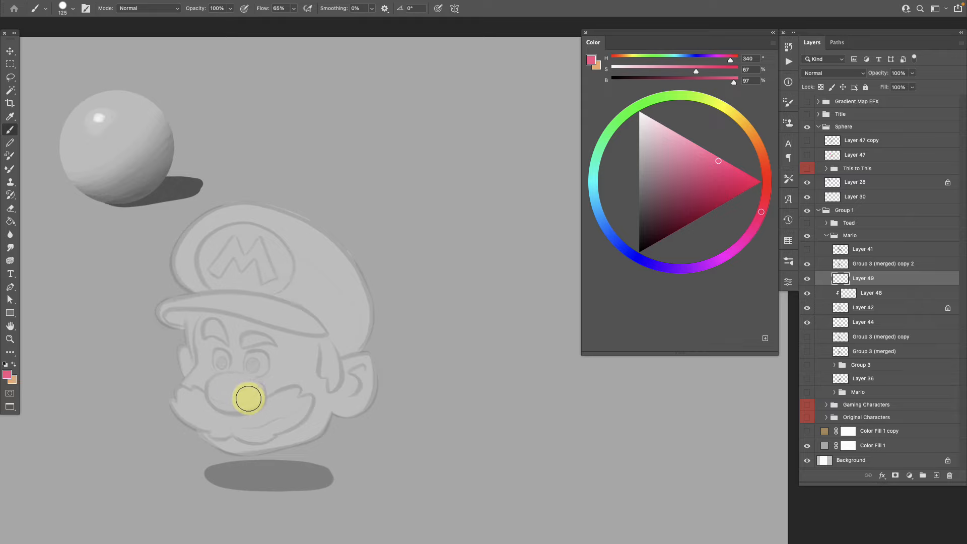
- Toggle the visibility of Group 3 (merged) copy 2 and Layer 42 to compare the line art with the base shape
left_click(807, 263)
left_click(807, 264)
left_click(808, 264)
left_click(808, 264)
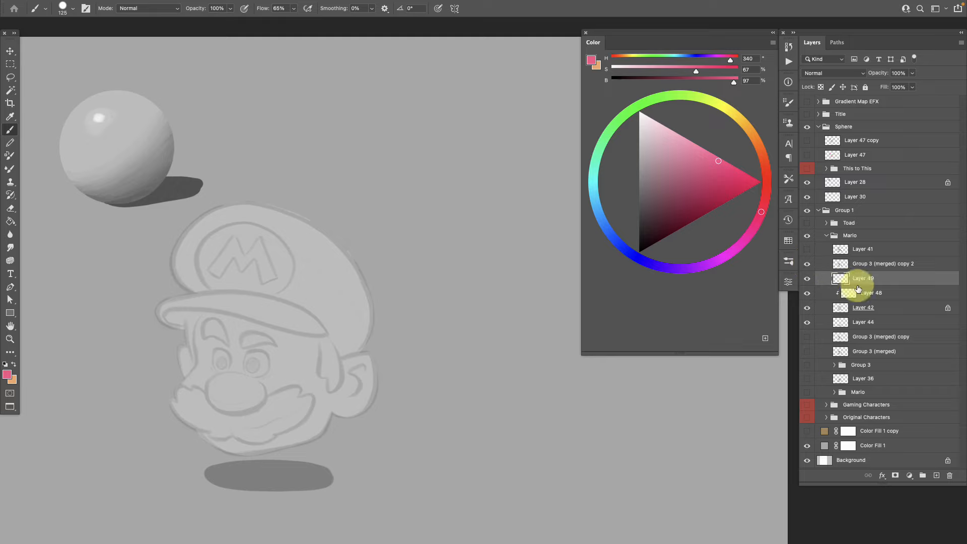
left_click(806, 308)
left_click(806, 308)
left_click(807, 308)
left_click(811, 304)
- Move Layer 49 above Group 3 (merged) copy 2 and trace Mario's nose and eyes in pink
left_click_drag(859, 306, 859, 255)
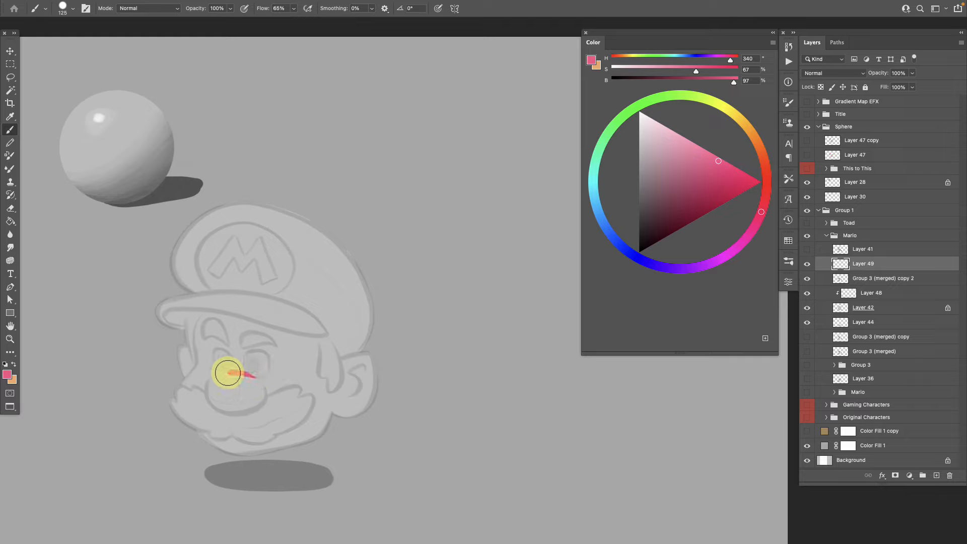
mouse_move(208, 382)
left_mouse_down()
mouse_move(213, 407)
mouse_move(258, 406)
mouse_move(264, 389)
mouse_move(249, 375)
mouse_move(210, 401)
mouse_move(263, 394)
left_mouse_up()
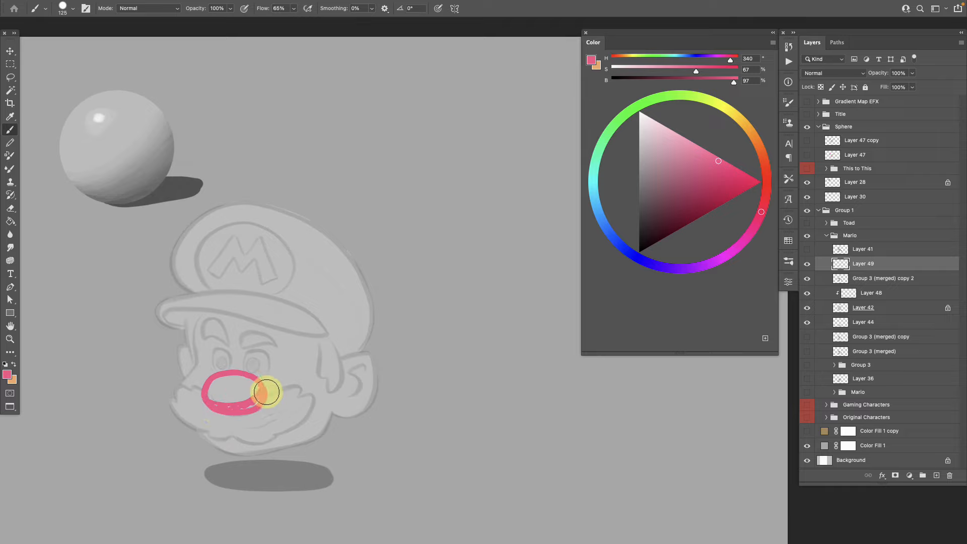
mouse_move(242, 369)
left_mouse_down()
mouse_move(262, 351)
mouse_move(270, 369)
mouse_move(258, 378)
mouse_move(212, 353)
mouse_move(218, 371)
mouse_move(231, 359)
mouse_move(257, 374)
mouse_move(249, 371)
mouse_move(265, 363)
mouse_move(252, 370)
mouse_move(264, 374)
mouse_move(223, 363)
left_mouse_up()
- Outline the dome of the cap in pink and hatch a shadow band along its lower edge above the brim
mouse_move(191, 293)
left_mouse_down()
mouse_move(175, 246)
mouse_move(237, 202)
mouse_move(332, 247)
mouse_move(363, 309)
mouse_move(354, 351)
mouse_move(191, 294)
mouse_move(241, 292)
mouse_move(308, 324)
mouse_move(334, 353)
left_mouse_up()
mouse_move(334, 352)
left_mouse_down()
mouse_move(354, 347)
mouse_move(353, 335)
left_mouse_up()
mouse_move(186, 283)
left_mouse_down()
mouse_move(259, 282)
mouse_move(363, 329)
mouse_move(247, 285)
mouse_move(178, 286)
left_mouse_up()
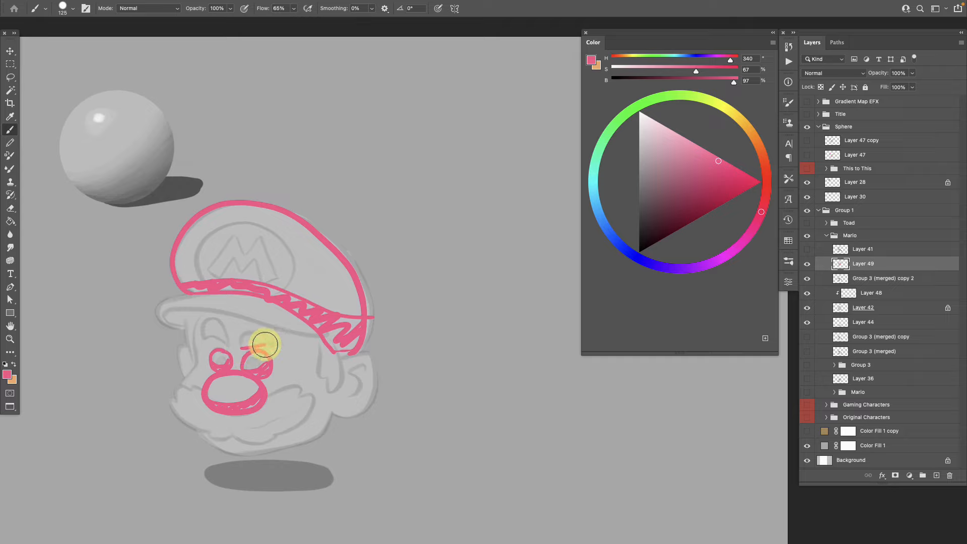
- Trace both eyebrows and the larger half of the moustache in pink, hatching the moustache's underside
left_click_drag(266, 335, 245, 334)
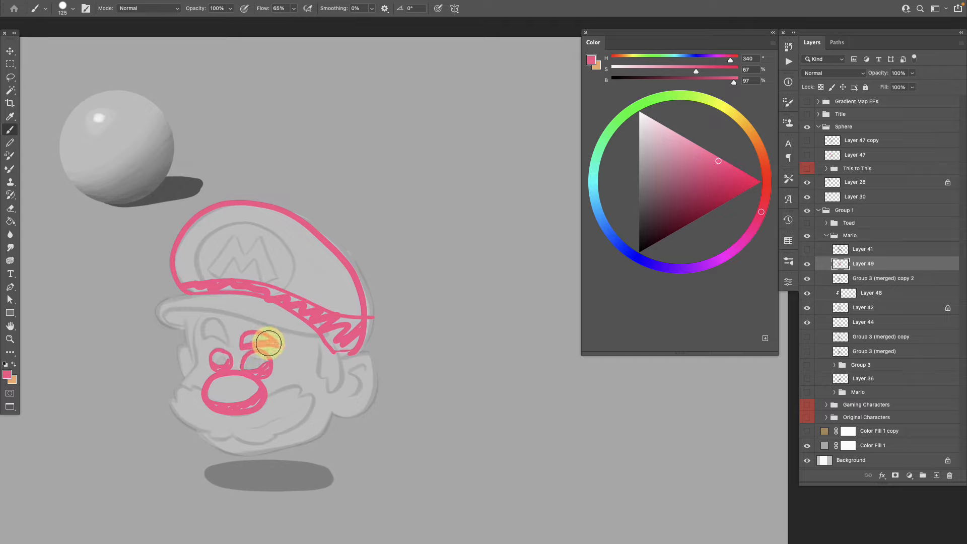
mouse_move(226, 337)
left_mouse_down()
mouse_move(210, 320)
mouse_move(202, 328)
mouse_move(225, 346)
left_mouse_up()
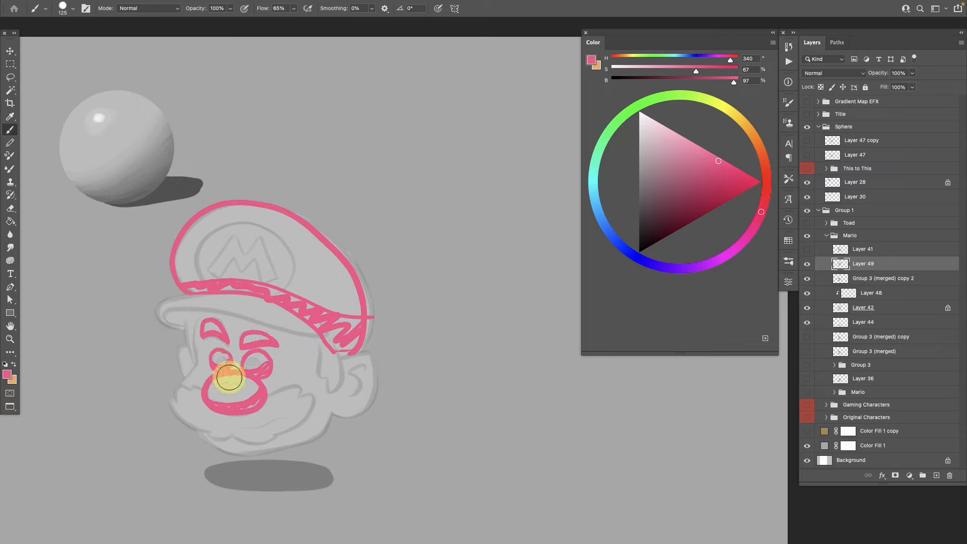
mouse_move(225, 411)
left_mouse_down()
mouse_move(255, 395)
mouse_move(234, 407)
mouse_move(249, 406)
mouse_move(257, 402)
mouse_move(213, 403)
mouse_move(299, 388)
mouse_move(312, 405)
mouse_move(304, 420)
mouse_move(267, 443)
mouse_move(229, 432)
mouse_move(229, 416)
mouse_move(254, 444)
mouse_move(277, 436)
mouse_move(241, 414)
mouse_move(254, 435)
mouse_move(236, 428)
mouse_move(283, 417)
mouse_move(310, 396)
left_mouse_up()
left_click(267, 397)
mouse_move(260, 438)
left_mouse_down()
mouse_move(250, 430)
mouse_move(272, 430)
mouse_move(304, 403)
mouse_move(262, 434)
left_mouse_up()
- Mark the far side of the face, the jaw and the sideburn with pink strokes
mouse_move(195, 333)
left_mouse_down()
mouse_move(196, 361)
mouse_move(172, 391)
left_mouse_up()
left_click_drag(336, 424, 321, 446)
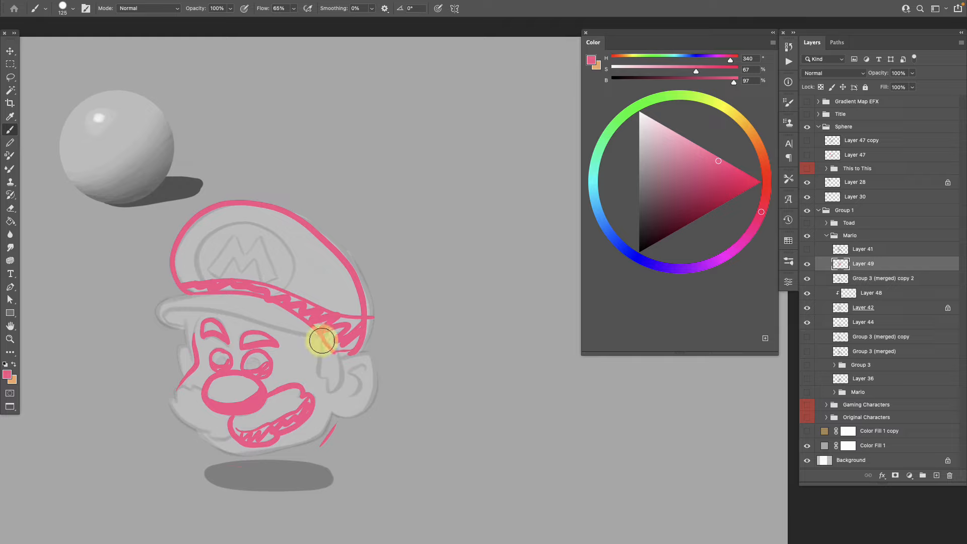
mouse_move(333, 391)
left_mouse_down()
mouse_move(340, 360)
mouse_move(321, 350)
mouse_move(337, 387)
left_mouse_up()
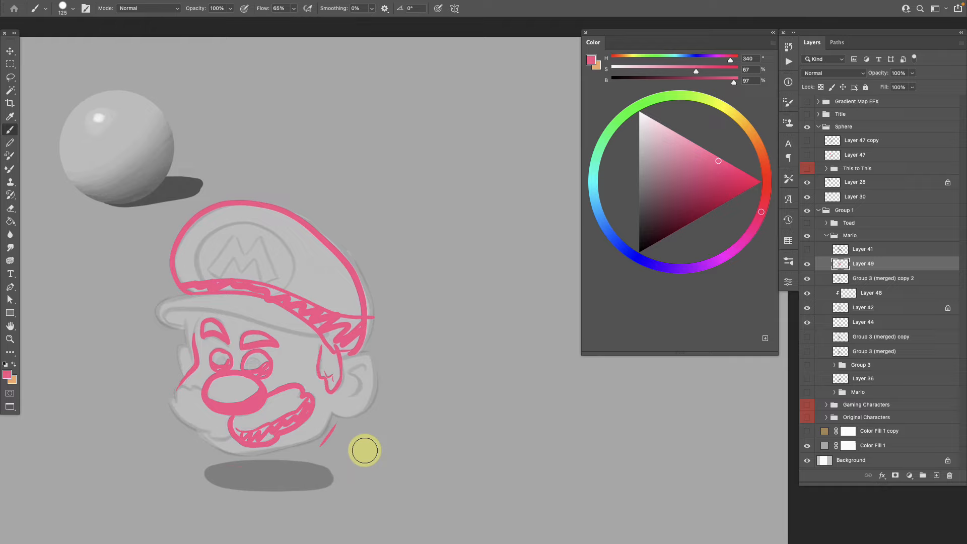
- Hide Layer 49 with the pink sketch and add a blank layer above it
left_click(807, 263)
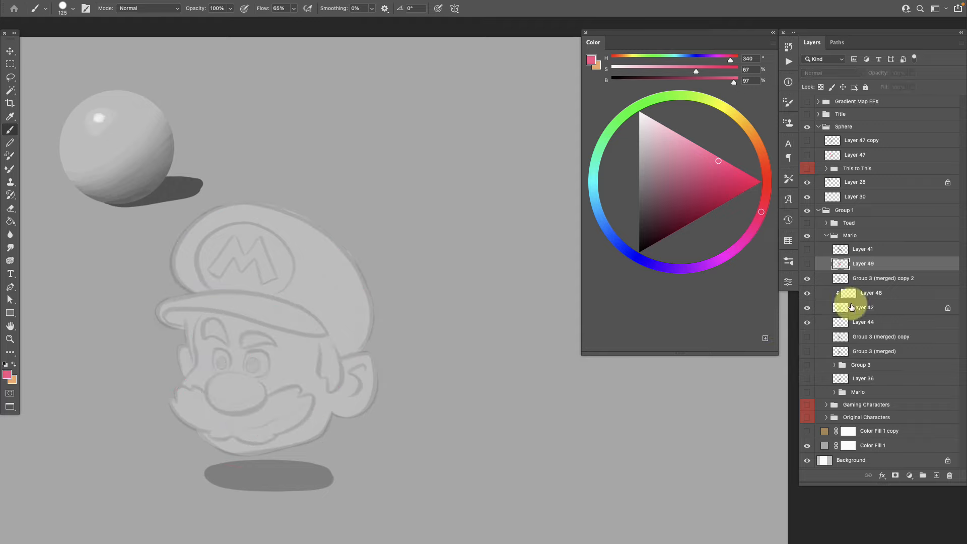
left_click(862, 283)
left_click(865, 296)
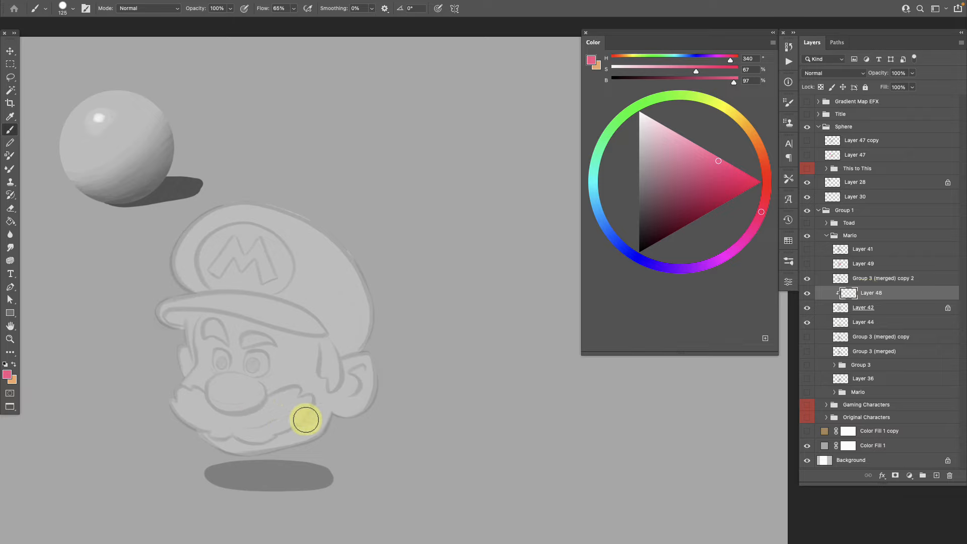
left_click(807, 263)
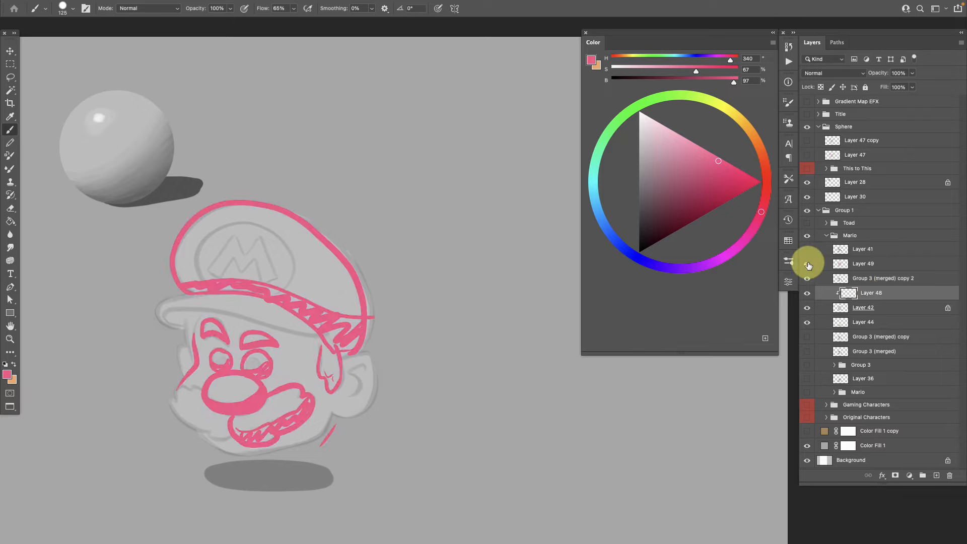
left_click(812, 264)
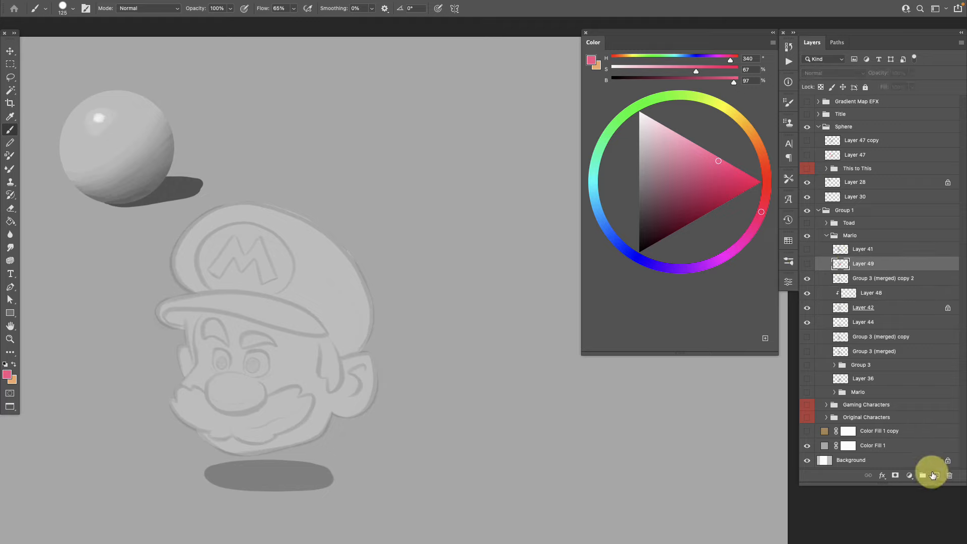
left_click(936, 475)
- Outline the nose, the sideburn and both sides of the moustache in pink on the blank layer
mouse_move(194, 359)
left_mouse_down()
mouse_move(162, 324)
mouse_move(168, 259)
mouse_move(380, 334)
mouse_move(365, 379)
left_mouse_up()
key("ctrl+z")
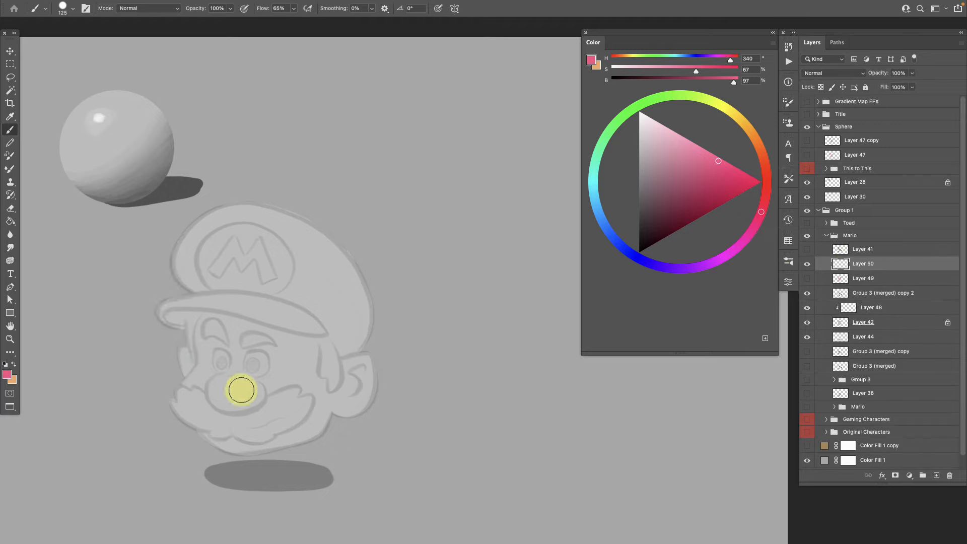
mouse_move(221, 375)
left_mouse_down()
mouse_move(239, 417)
mouse_move(247, 378)
left_mouse_up()
mouse_move(323, 337)
left_mouse_down()
mouse_move(324, 380)
mouse_move(334, 345)
mouse_move(327, 336)
left_mouse_up()
mouse_move(272, 392)
left_mouse_down()
mouse_move(307, 399)
mouse_move(239, 442)
left_mouse_up()
mouse_move(197, 391)
left_mouse_down()
mouse_move(168, 386)
mouse_move(162, 403)
left_mouse_up()
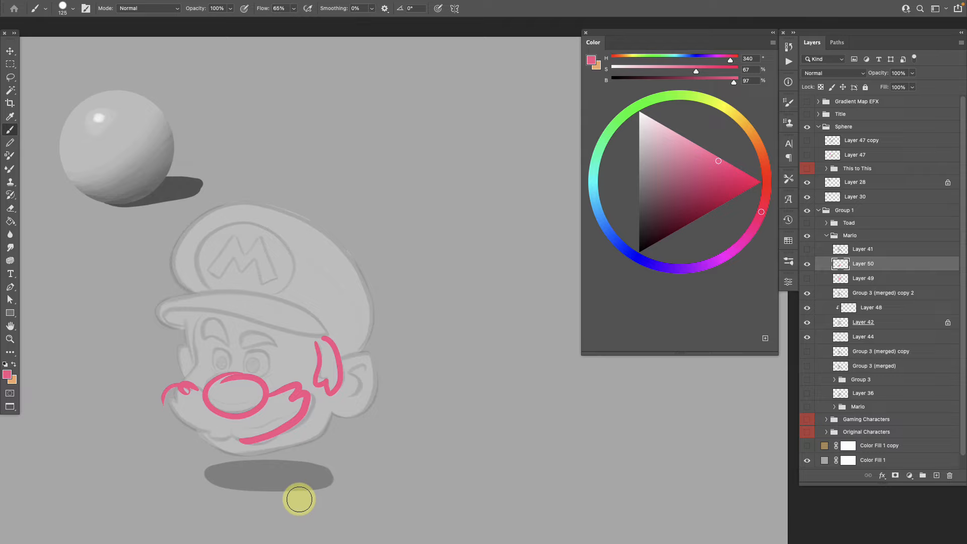
- Draw a pink light-direction arrow beside the cap and block in shadows on the nose, moustache, sideburn and lower cap
left_click_drag(108, 228, 139, 300)
left_click_drag(146, 248, 102, 277)
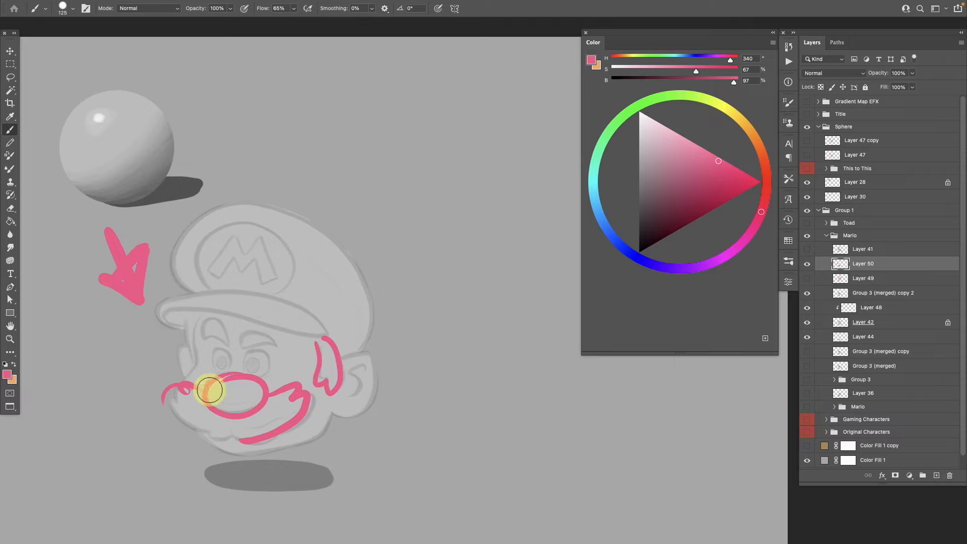
mouse_move(216, 405)
left_mouse_down()
mouse_move(250, 400)
mouse_move(231, 411)
mouse_move(281, 410)
mouse_move(305, 400)
left_mouse_up()
mouse_move(323, 350)
left_mouse_down()
mouse_move(330, 384)
mouse_move(326, 322)
mouse_move(339, 335)
mouse_move(324, 311)
mouse_move(217, 288)
mouse_move(361, 315)
mouse_move(343, 355)
left_mouse_up()
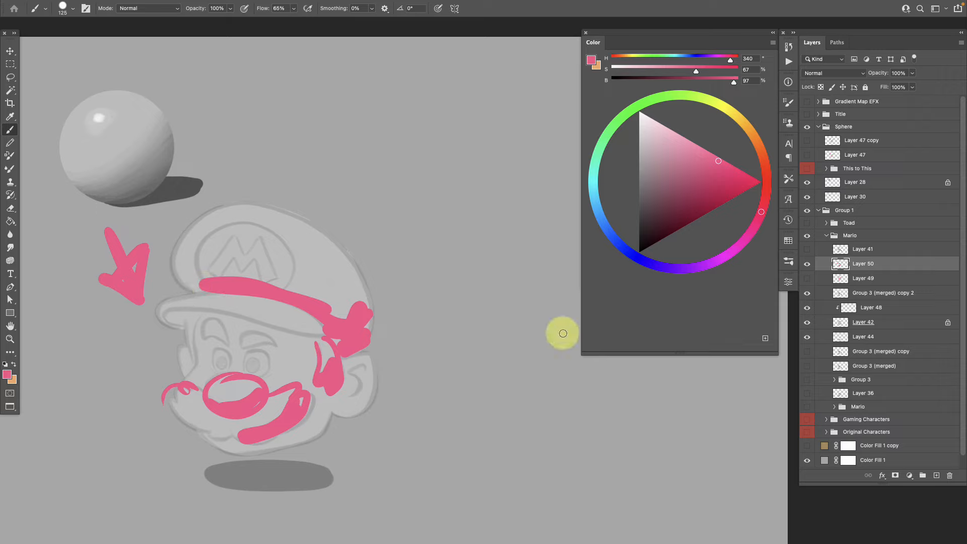
- Move Layer 50 above the Sphere group, outline the sphere in pink and fill in its shadow side
left_click_drag(853, 264, 849, 139)
mouse_move(71, 173)
left_mouse_down()
mouse_move(158, 133)
mouse_move(160, 123)
mouse_move(164, 167)
mouse_move(89, 186)
mouse_move(122, 188)
mouse_move(142, 168)
mouse_move(90, 182)
mouse_move(155, 154)
mouse_move(65, 178)
mouse_move(69, 112)
mouse_move(147, 106)
mouse_move(157, 195)
left_mouse_up()
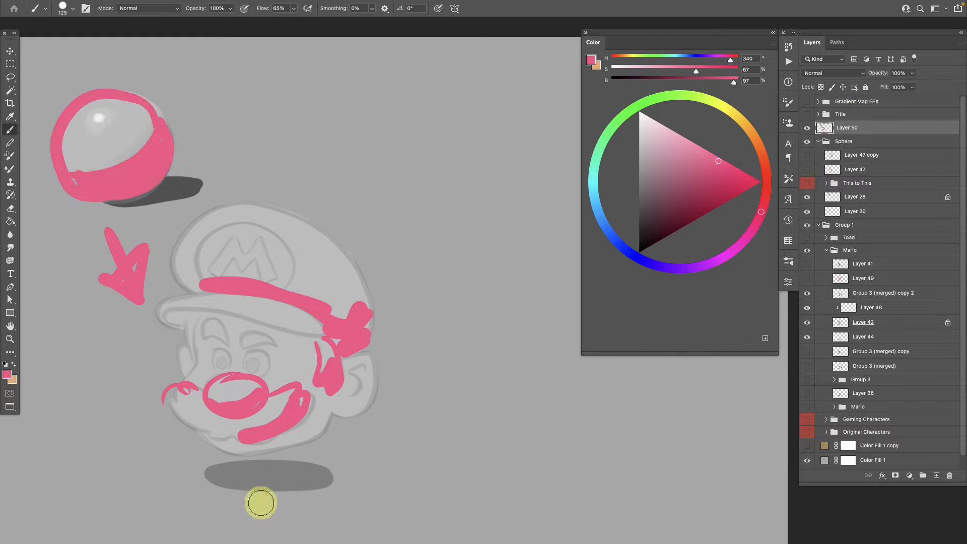
- Delete the pink annotation layer, select Layer 48 and sample a dark gray from the sphere's shadow side
key("Delete")
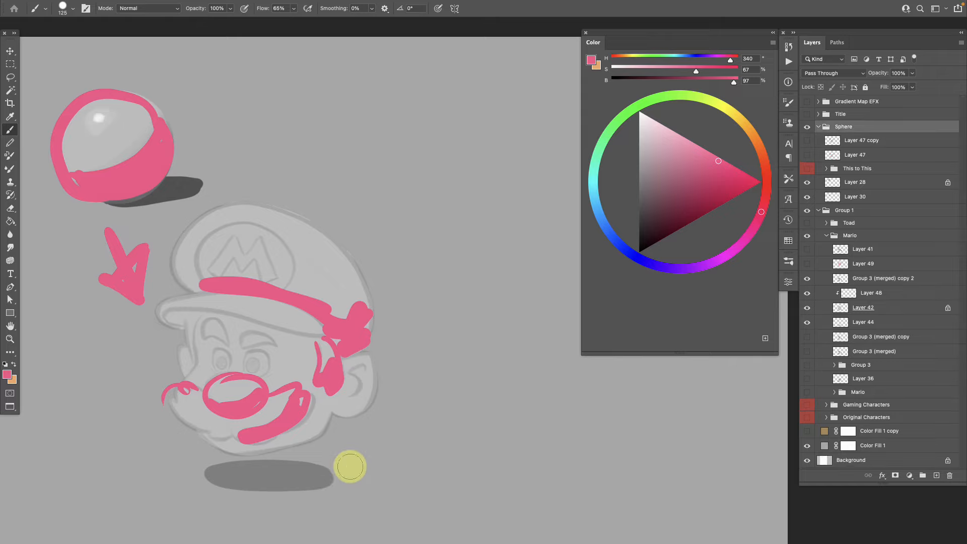
left_click(849, 296)
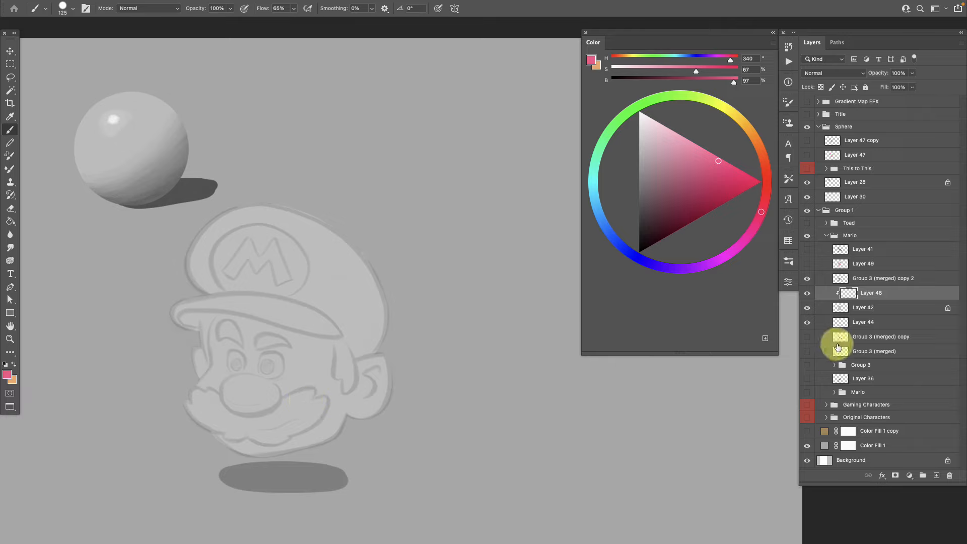
scroll(301, 376, "up", 2)
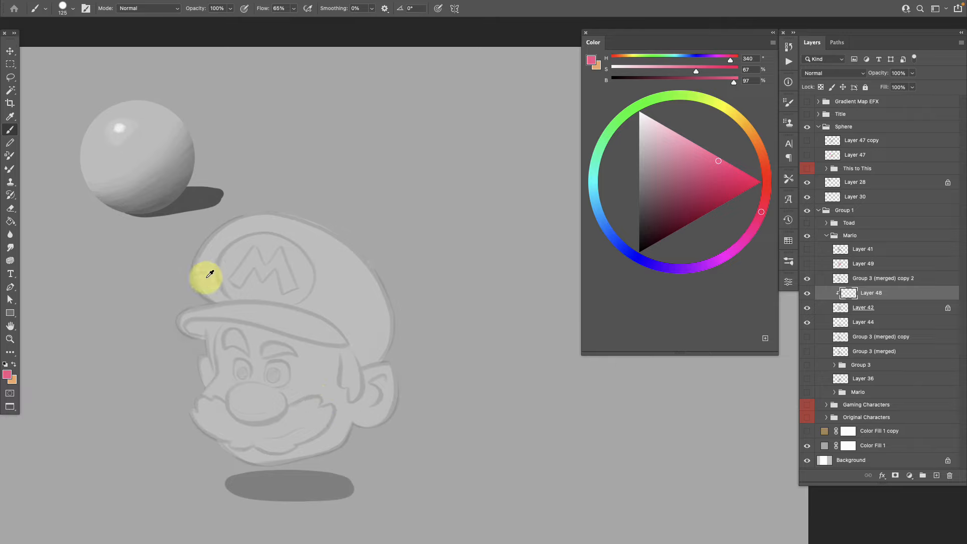
left_click(170, 193, "alt")
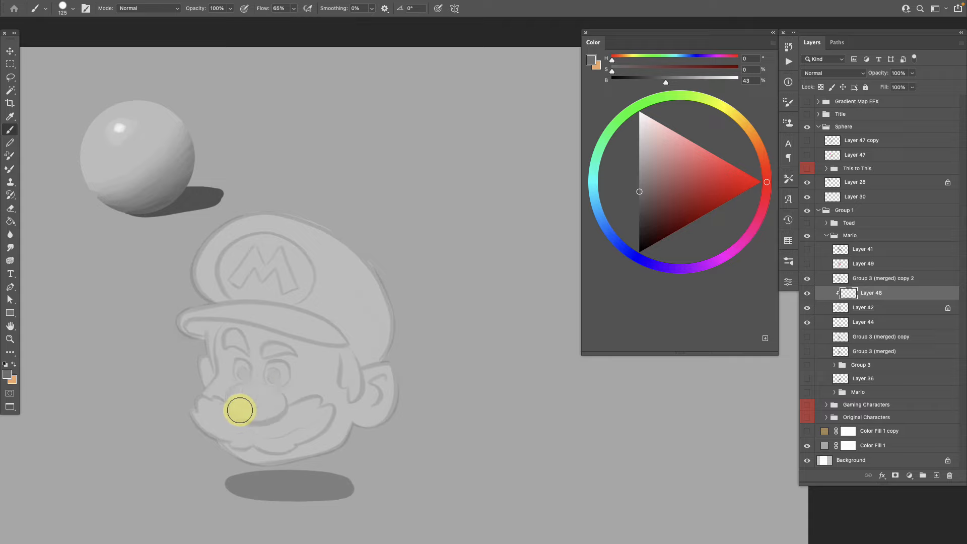
left_click_drag(235, 410, 282, 405)
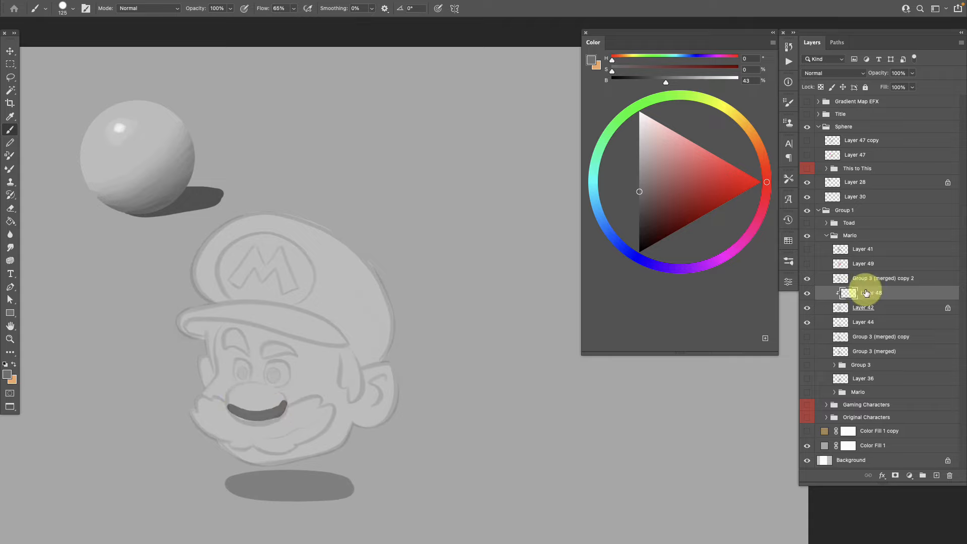
left_click(808, 279)
left_click(807, 279)
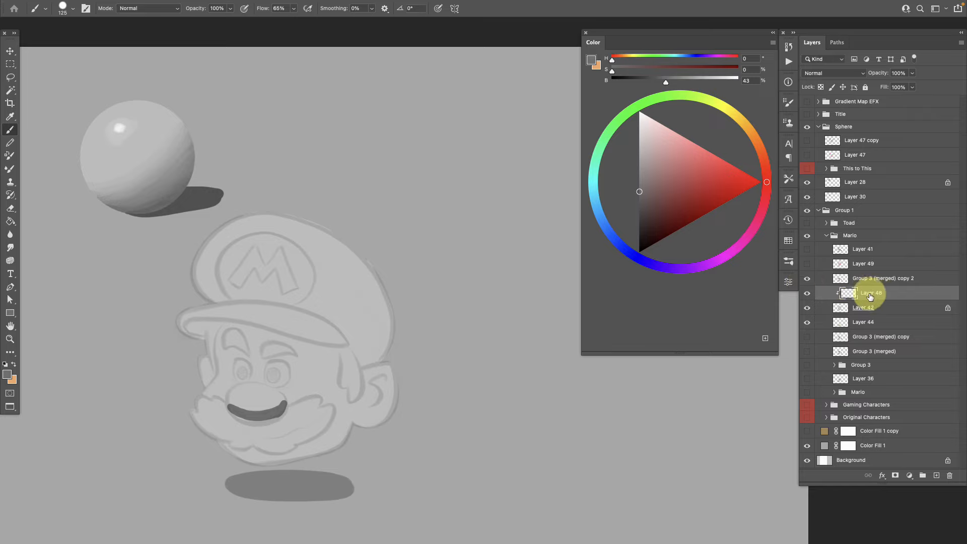
key("super+a")
key("Delete")
key("super+d")
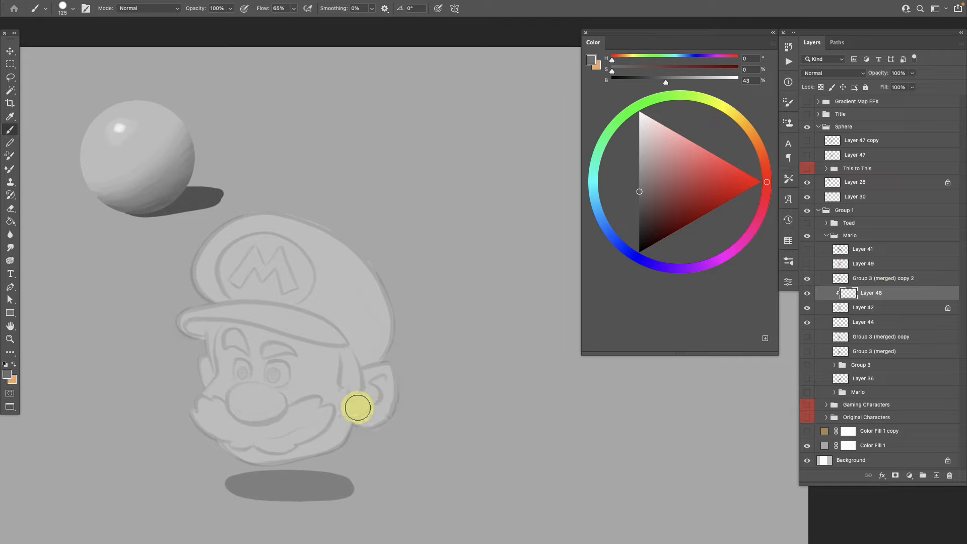
- Paint a dark gray shadow across the underside of the nose, undoing the strokes that spill over the moustache and cheek
mouse_move(264, 410)
left_mouse_down()
mouse_move(318, 432)
mouse_move(326, 444)
mouse_move(334, 429)
mouse_move(292, 443)
mouse_move(315, 428)
mouse_move(267, 406)
mouse_move(269, 447)
mouse_move(308, 457)
mouse_move(291, 442)
left_mouse_up()
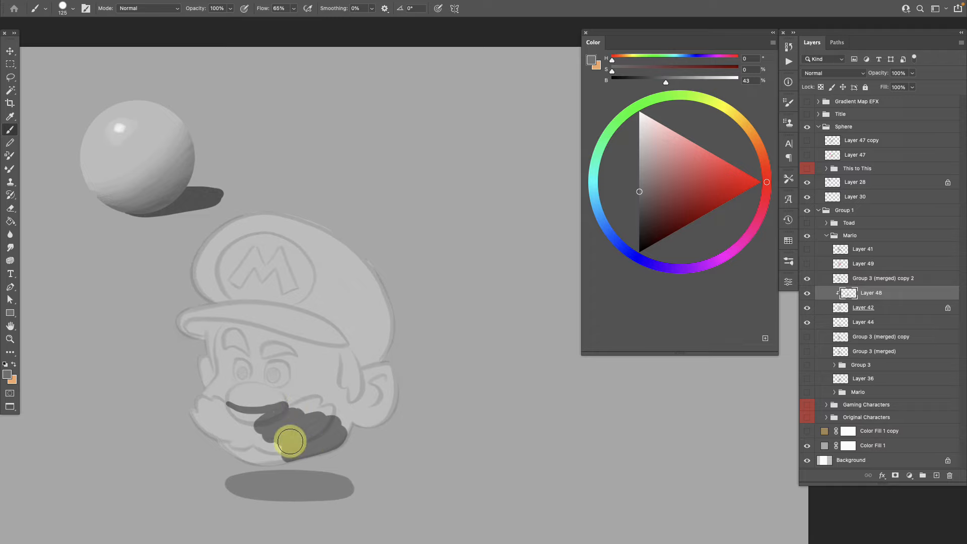
key("super+z")
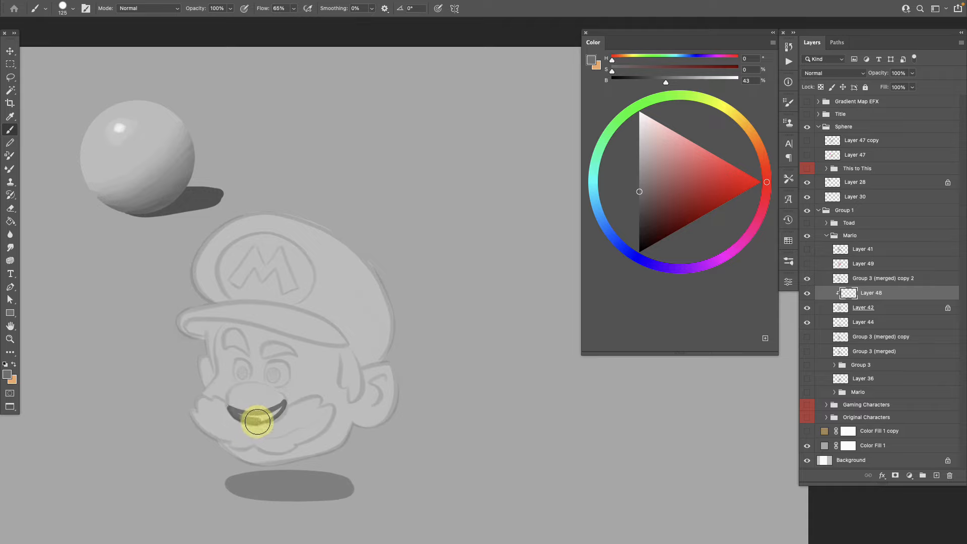
key("super+z")
mouse_move(285, 406)
left_mouse_down()
mouse_move(240, 415)
mouse_move(277, 418)
mouse_move(285, 407)
mouse_move(281, 415)
left_mouse_up()
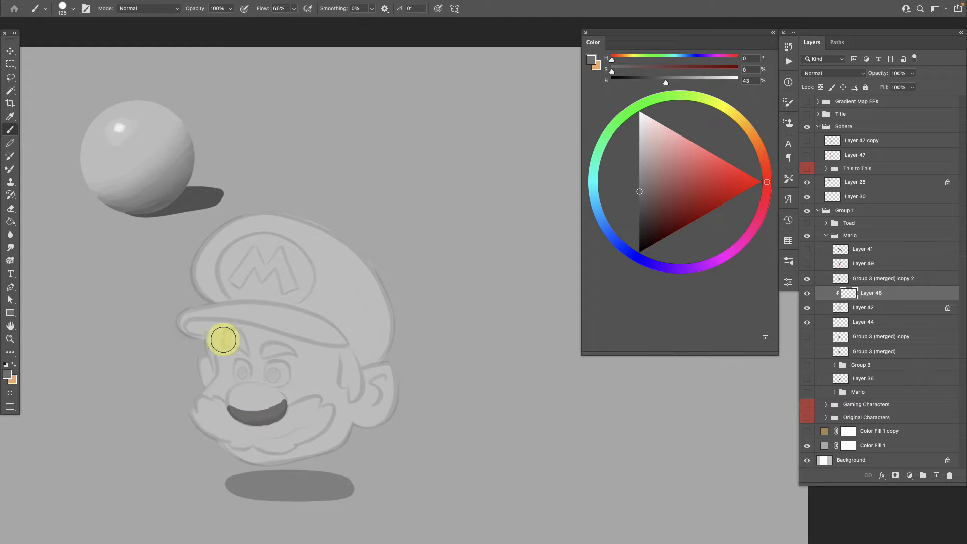
- Block in dark gray shadows beneath the cap brim, around the eyebrows, along the cap's lower and back edges, beside the emblem and on the ear
mouse_move(209, 345)
left_mouse_down()
mouse_move(342, 351)
mouse_move(313, 358)
mouse_move(208, 336)
mouse_move(231, 335)
mouse_move(218, 324)
mouse_move(330, 350)
mouse_move(220, 335)
left_mouse_up()
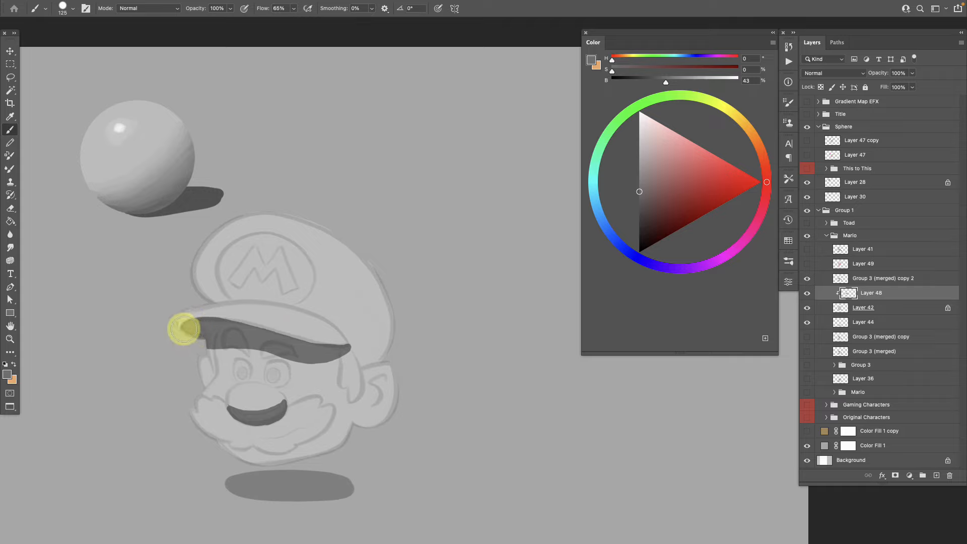
mouse_move(212, 323)
left_mouse_down()
mouse_move(346, 349)
mouse_move(312, 361)
mouse_move(202, 350)
mouse_move(345, 348)
left_mouse_up()
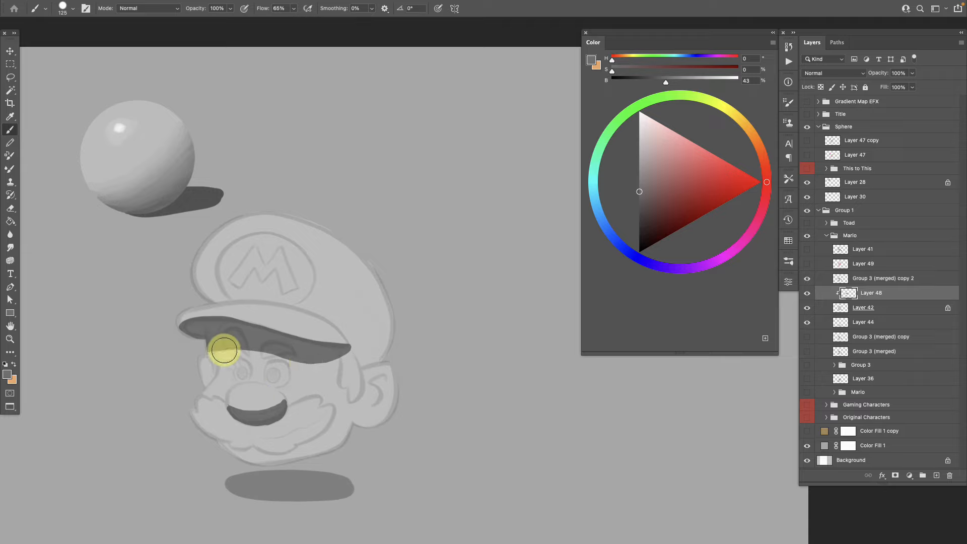
mouse_move(269, 360)
left_mouse_down()
mouse_move(225, 348)
mouse_move(297, 359)
mouse_move(299, 410)
mouse_move(250, 358)
mouse_move(245, 334)
mouse_move(271, 376)
mouse_move(260, 442)
left_mouse_up()
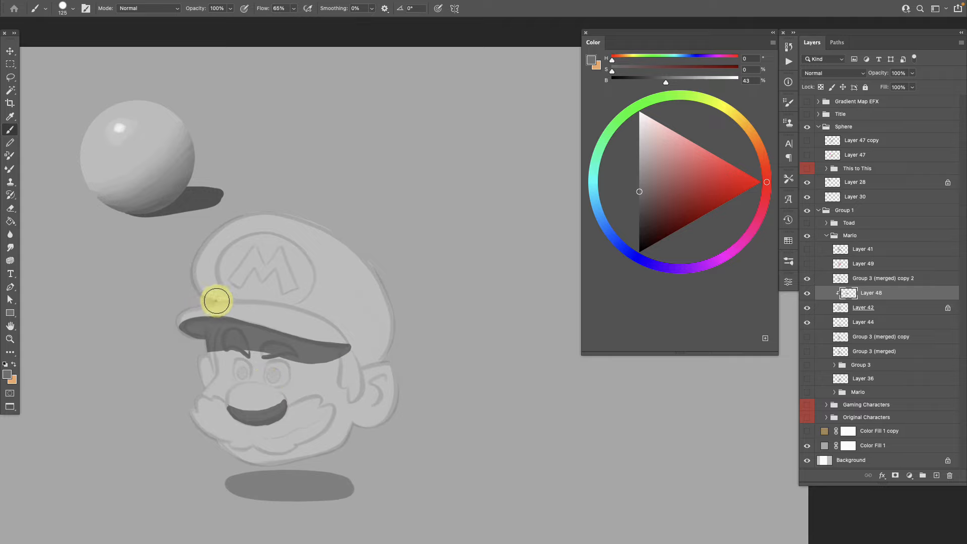
mouse_move(222, 298)
left_mouse_down()
mouse_move(300, 304)
mouse_move(362, 346)
mouse_move(396, 352)
mouse_move(262, 302)
mouse_move(216, 298)
mouse_move(250, 294)
mouse_move(305, 308)
mouse_move(380, 345)
left_mouse_up()
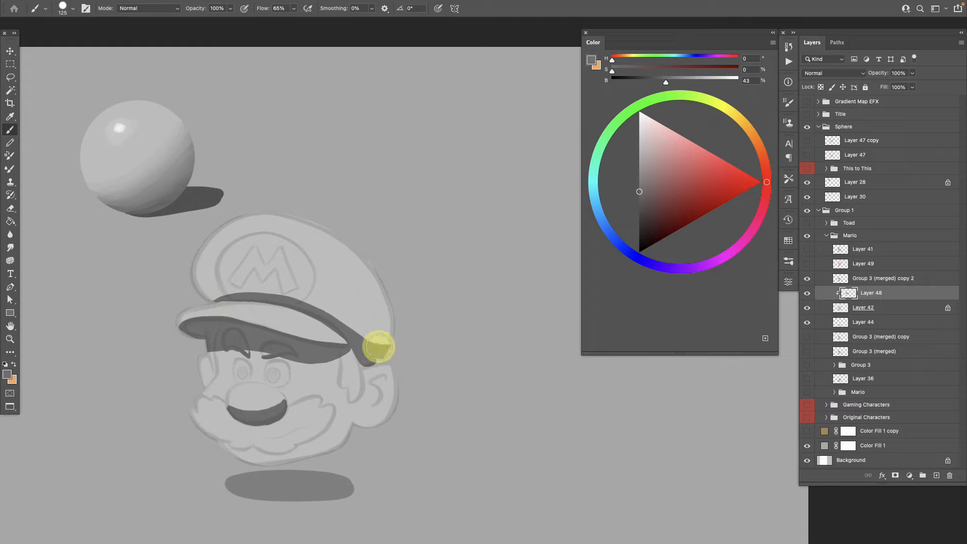
mouse_move(210, 302)
left_mouse_down()
mouse_move(289, 304)
mouse_move(391, 337)
mouse_move(283, 237)
mouse_move(381, 368)
mouse_move(388, 417)
mouse_move(343, 458)
mouse_move(405, 359)
mouse_move(349, 395)
left_mouse_up()
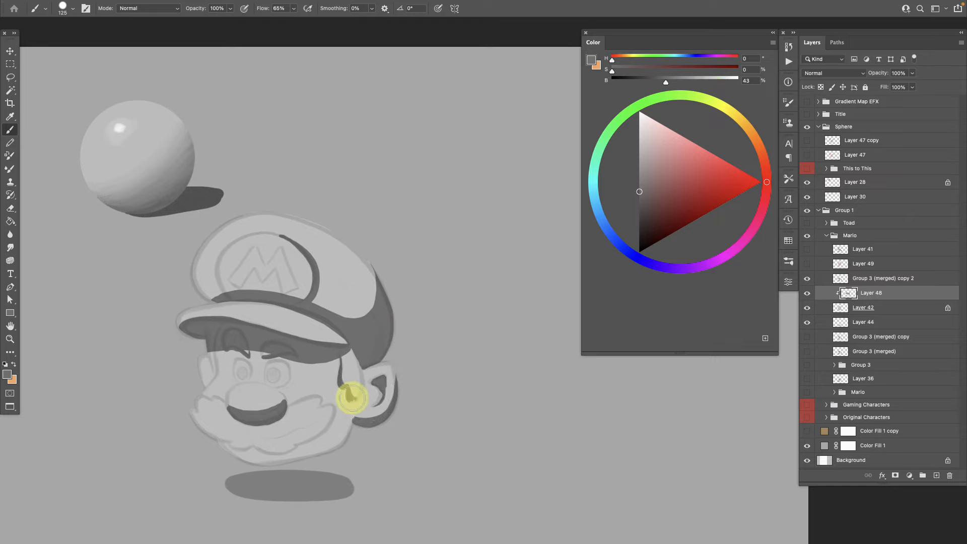
- Block in dark gray shadows on the M, beside the eyes, on the sideburn and across the jaw and lower moustache
mouse_move(260, 449)
left_mouse_down()
mouse_move(334, 411)
mouse_move(273, 444)
mouse_move(230, 444)
mouse_move(215, 416)
mouse_move(301, 436)
mouse_move(350, 426)
mouse_move(269, 385)
mouse_move(358, 335)
mouse_move(296, 292)
mouse_move(274, 395)
mouse_move(289, 360)
mouse_move(358, 393)
mouse_move(375, 367)
left_mouse_up()
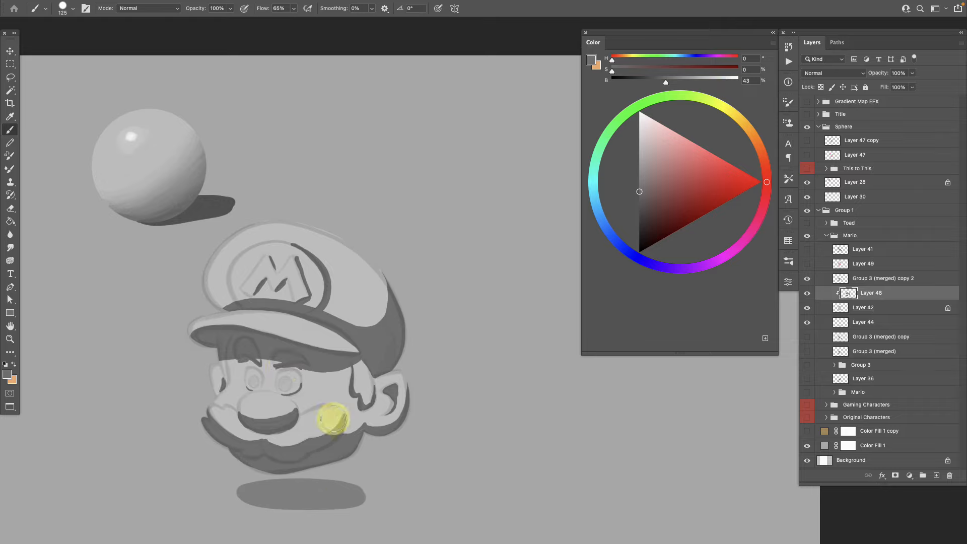
left_click_drag(318, 452, 357, 433)
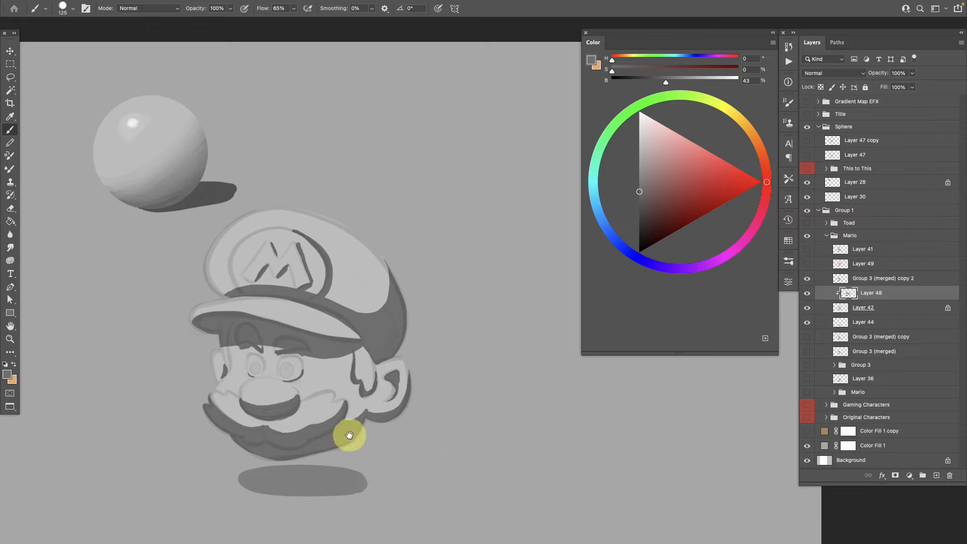
left_click_drag(351, 435, 362, 424)
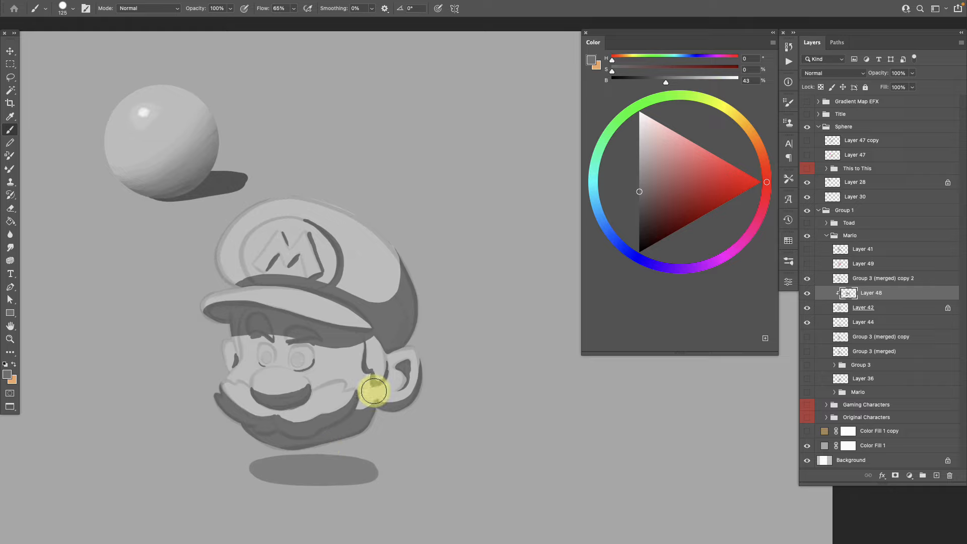
left_click(367, 408, "alt")
left_click(366, 408, "alt")
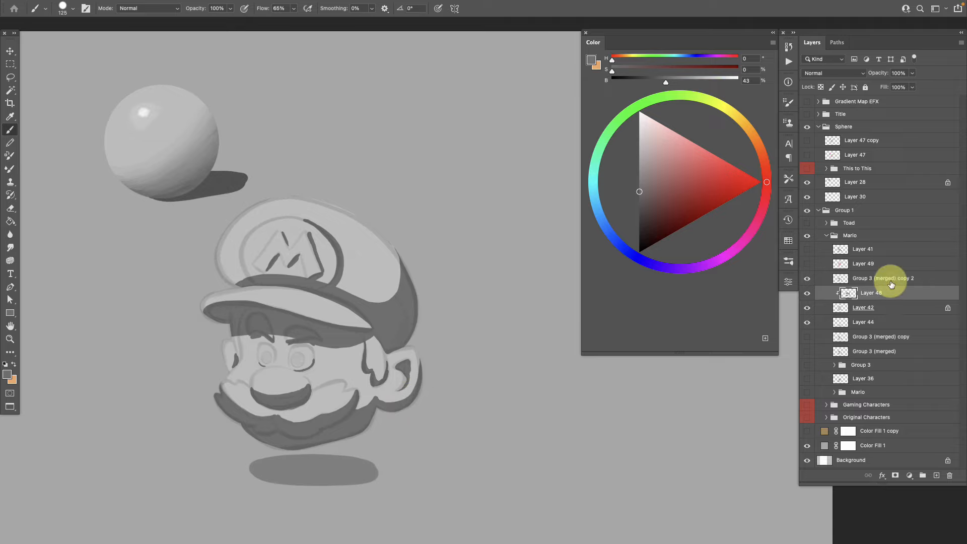
- Lock Layer 48's transparent pixels and repaint its shadow shapes in a lighter neutral gray at 51% brightness
left_click(821, 87)
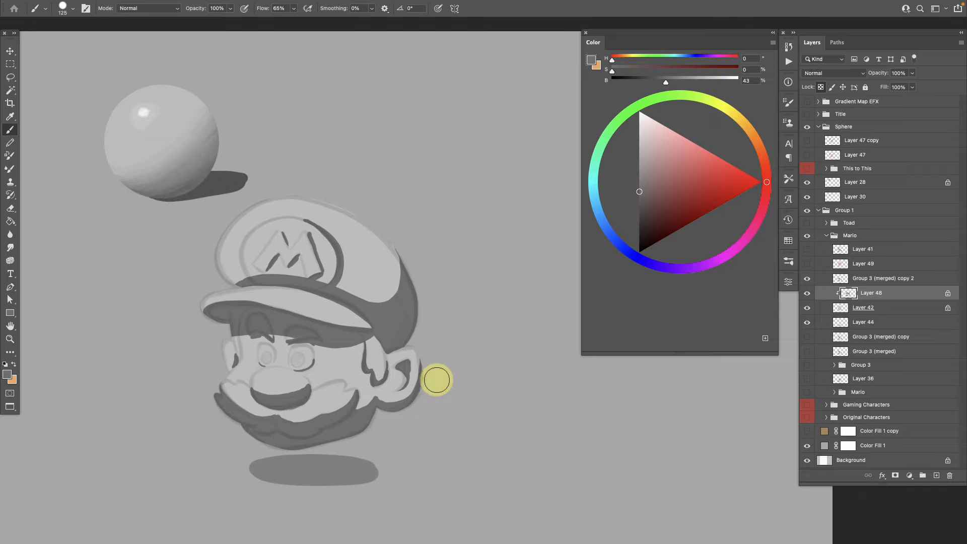
left_click(359, 416, "alt")
left_click(647, 192)
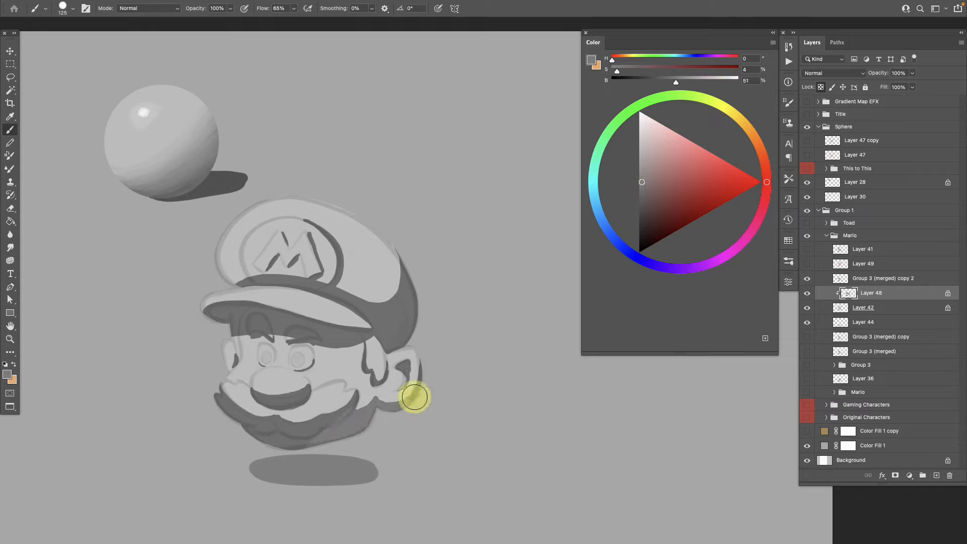
left_click(646, 183)
mouse_move(403, 383)
left_mouse_down()
mouse_move(309, 445)
mouse_move(316, 429)
mouse_move(248, 443)
mouse_move(293, 421)
mouse_move(254, 415)
mouse_move(275, 411)
mouse_move(231, 404)
mouse_move(215, 417)
mouse_move(452, 383)
mouse_move(430, 389)
mouse_move(414, 348)
mouse_move(392, 329)
mouse_move(361, 356)
mouse_move(371, 320)
mouse_move(408, 308)
mouse_move(414, 291)
mouse_move(397, 353)
mouse_move(421, 376)
left_mouse_up()
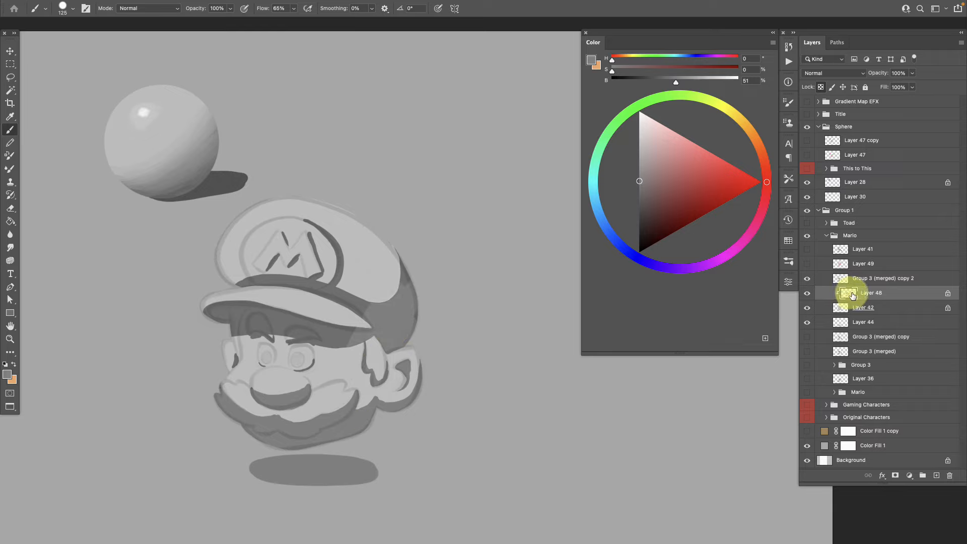
left_click(807, 293)
left_click(807, 293)
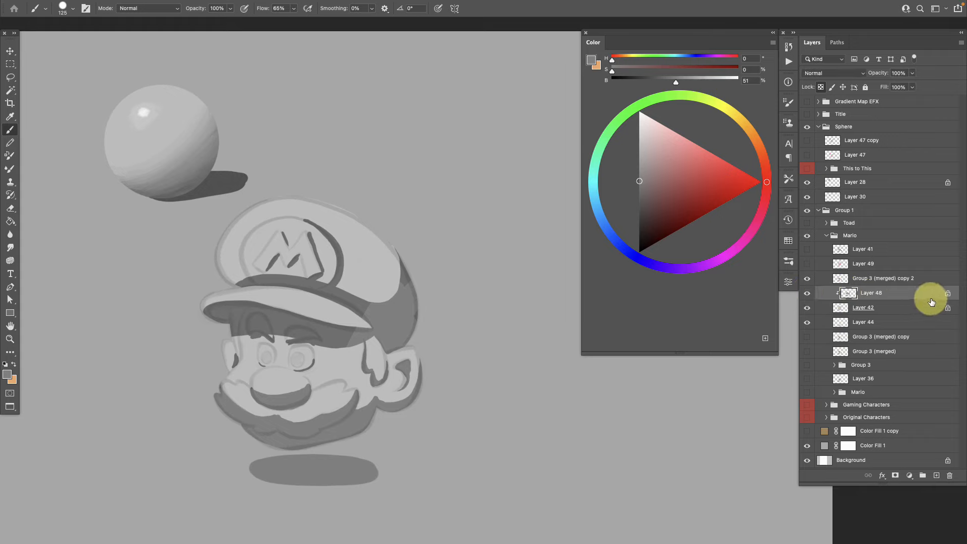
- Enlarge the brush to 200 px, repaint the remaining dark shadow at the back of the cap, and unlock Layer 48's transparent pixels
left_click(807, 130)
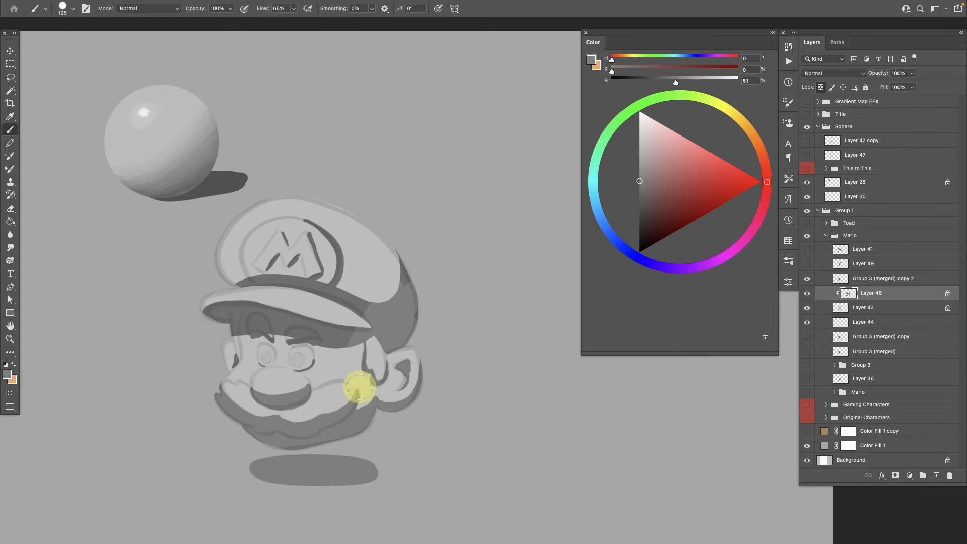
key("bracketright")
key("bracketright")
key("bracketright")
mouse_move(404, 310)
left_mouse_down()
mouse_move(396, 269)
mouse_move(412, 326)
mouse_move(366, 325)
mouse_move(287, 358)
mouse_move(313, 301)
mouse_move(261, 440)
mouse_move(256, 305)
mouse_move(222, 362)
mouse_move(221, 314)
mouse_move(284, 256)
mouse_move(306, 267)
mouse_move(251, 295)
mouse_move(283, 312)
mouse_move(329, 285)
mouse_move(275, 261)
mouse_move(264, 274)
mouse_move(297, 280)
mouse_move(319, 219)
mouse_move(358, 286)
mouse_move(302, 302)
mouse_move(322, 293)
mouse_move(331, 258)
mouse_move(300, 224)
mouse_move(397, 291)
mouse_move(422, 257)
left_mouse_up()
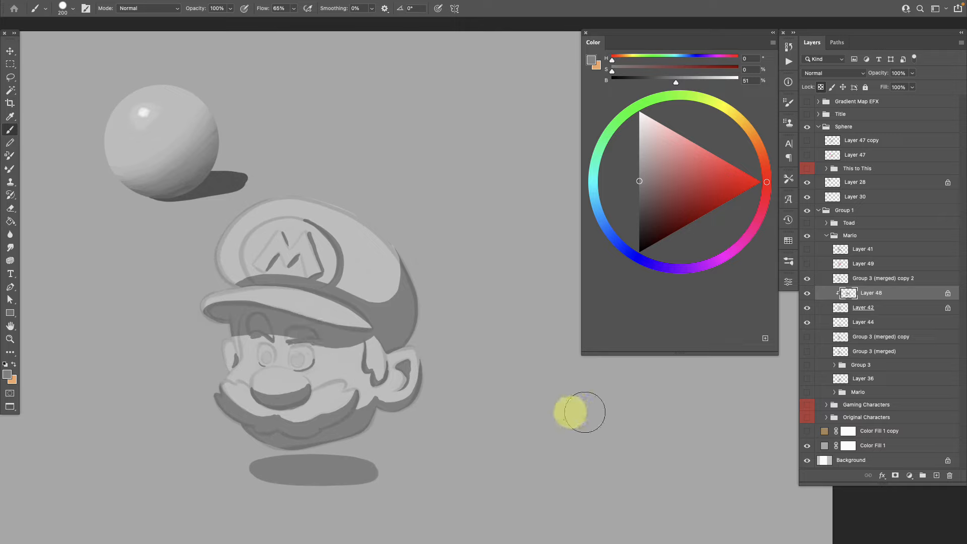
left_click(947, 293)
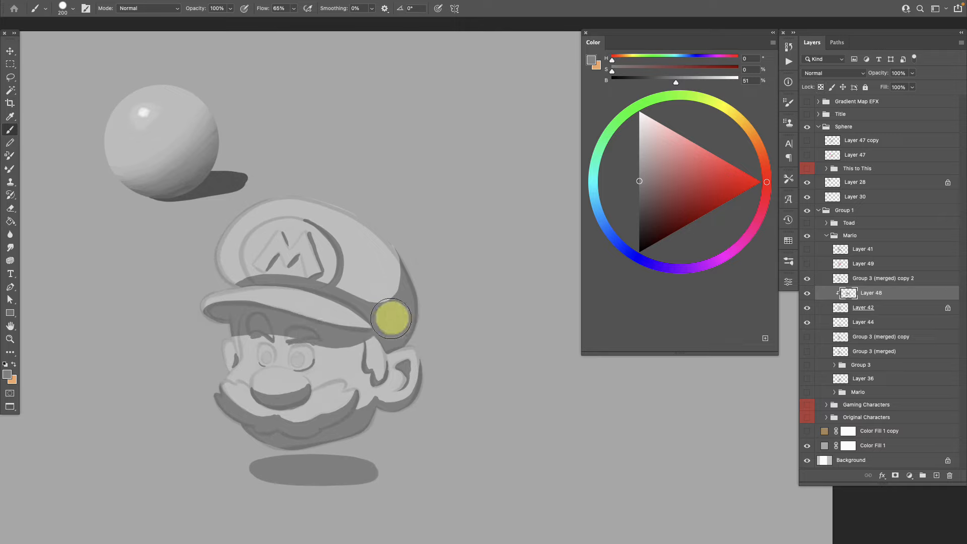
- Lower the opacity of the Group 3 (merged) copy 2 sketch layer to about 7% and reselect Layer 48
left_click(861, 276)
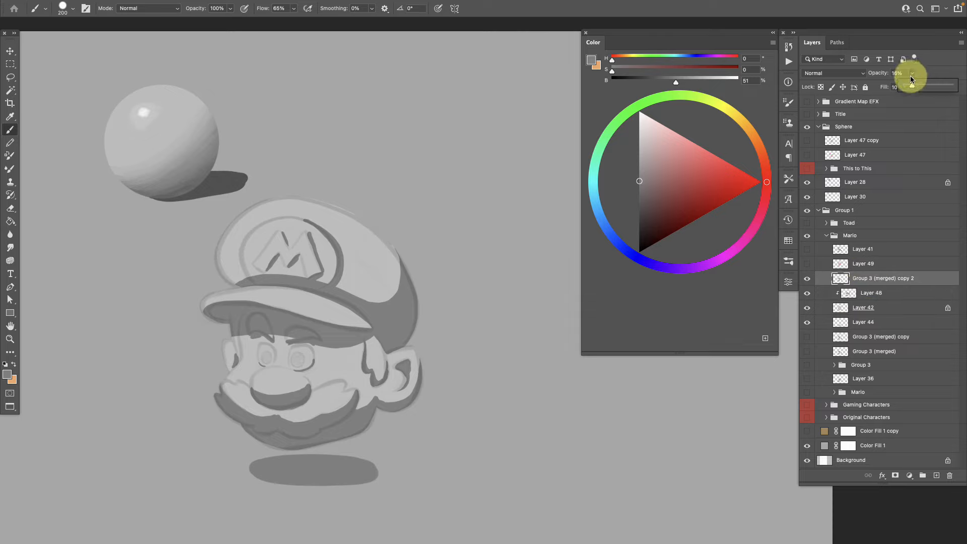
left_click_drag(909, 87, 908, 86)
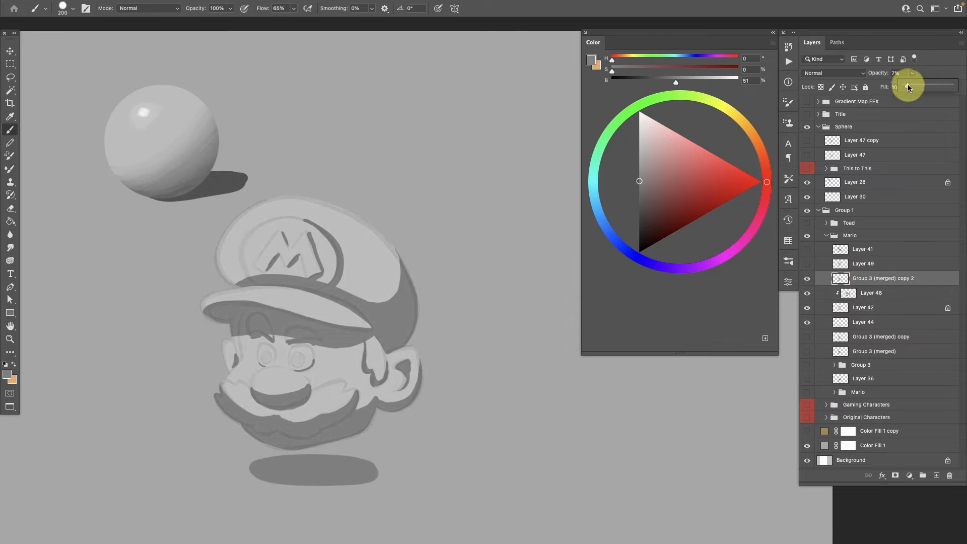
left_click(870, 293)
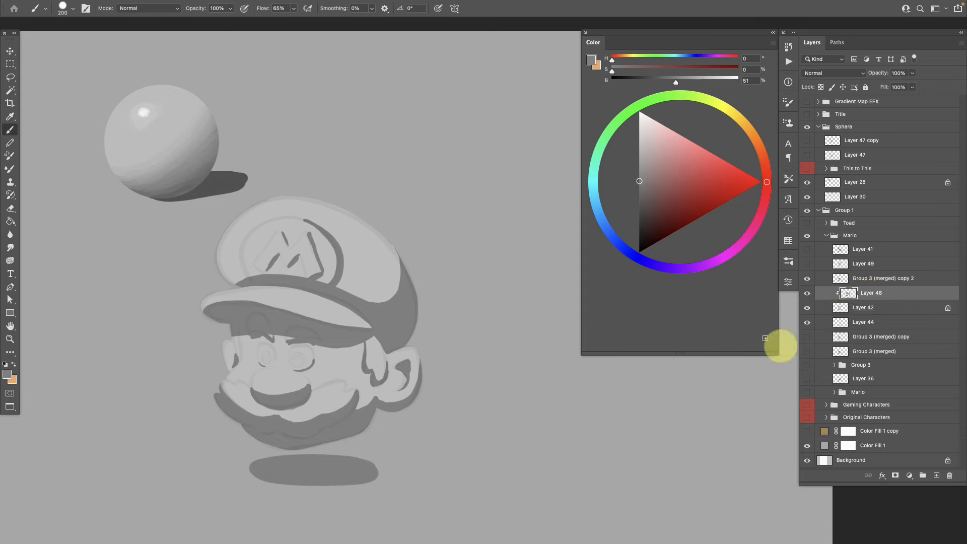
- Switch to the loish_hard round brush and blend the shadow edge at the back of the cap with sampled intermediate grays
right_click(74, 34)
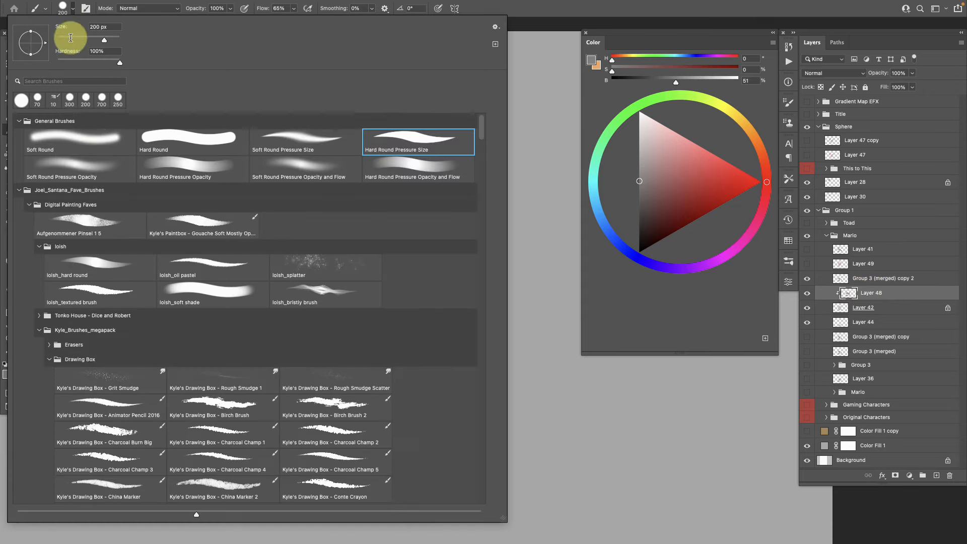
left_click(123, 277)
left_click(525, 6)
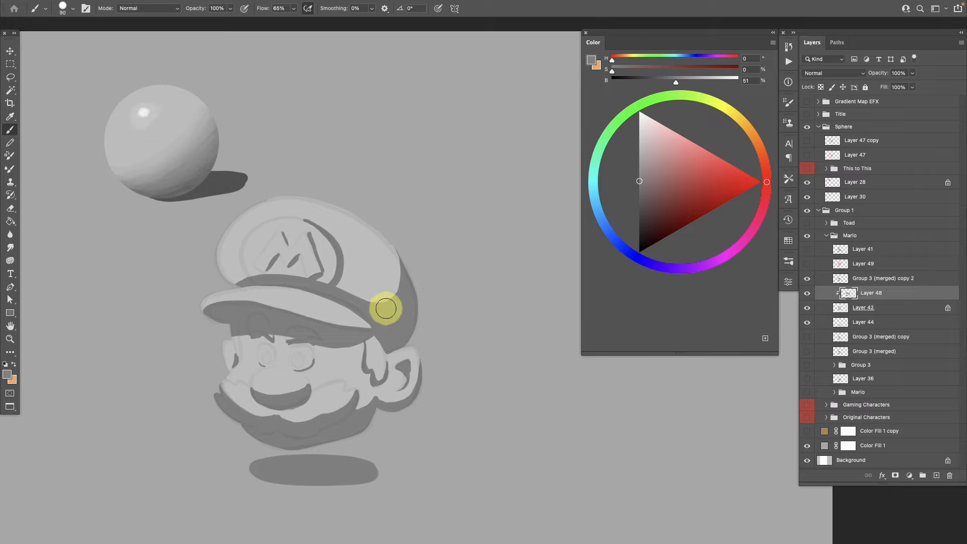
mouse_move(397, 311)
left_mouse_down()
mouse_move(346, 299)
mouse_move(386, 297)
mouse_move(280, 277)
mouse_move(247, 281)
mouse_move(299, 281)
mouse_move(244, 281)
mouse_move(384, 294)
left_mouse_up()
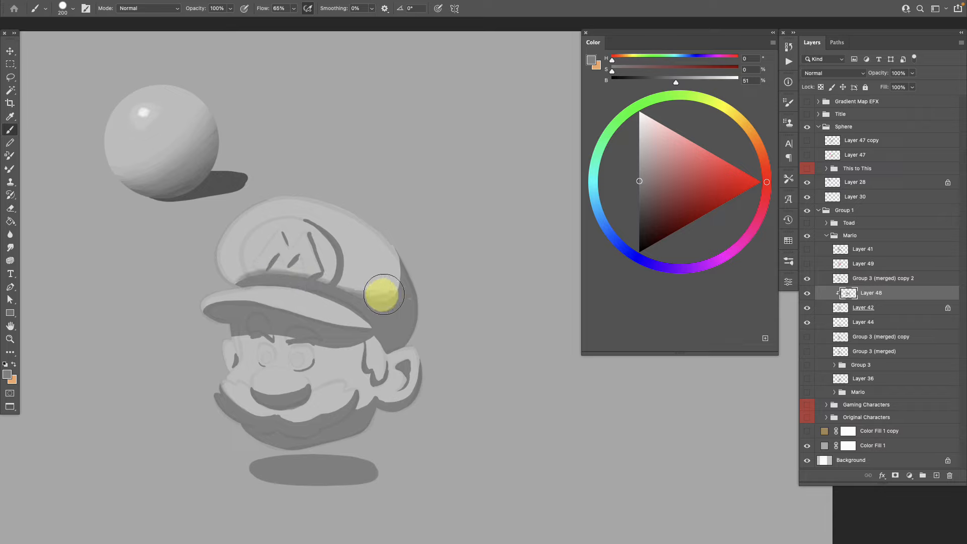
left_click(392, 296, "alt")
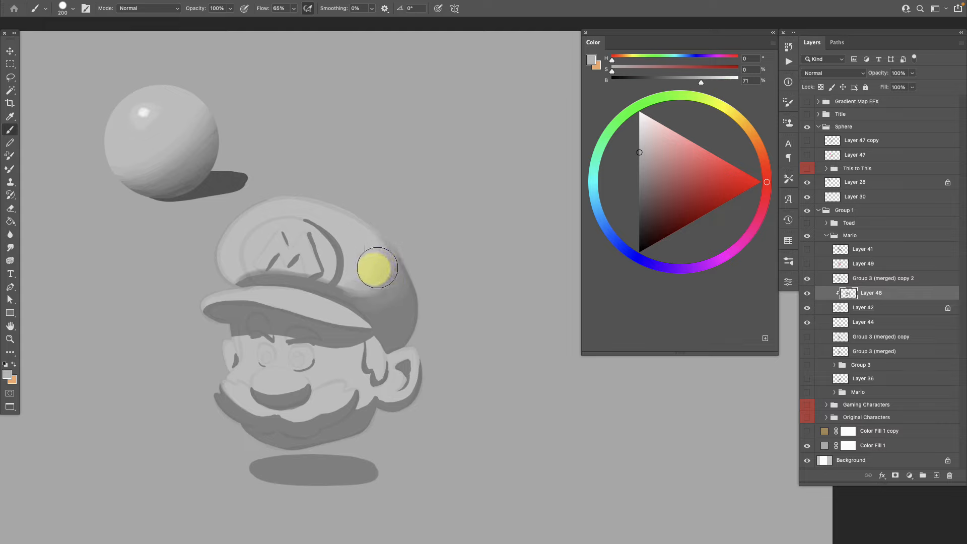
left_click(350, 290, "alt")
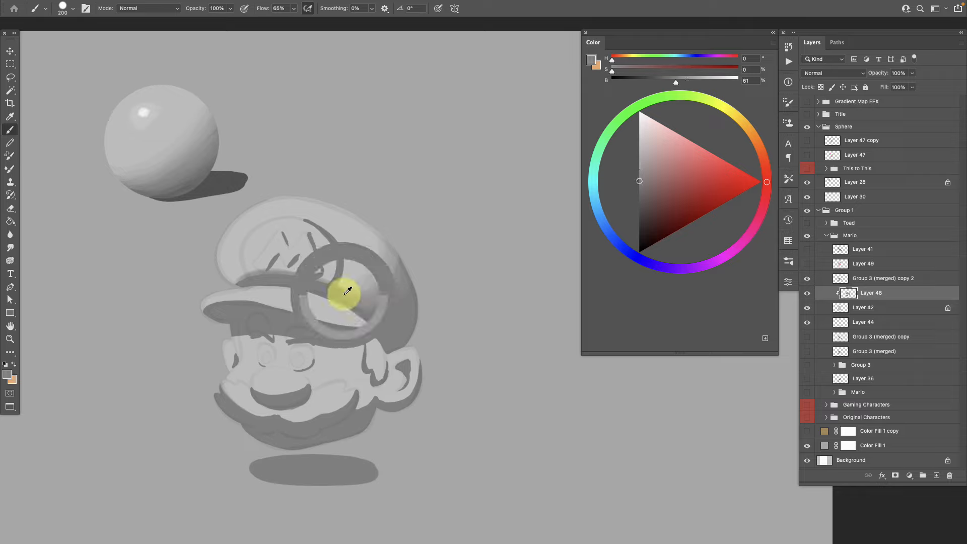
left_click_drag(377, 300, 385, 288)
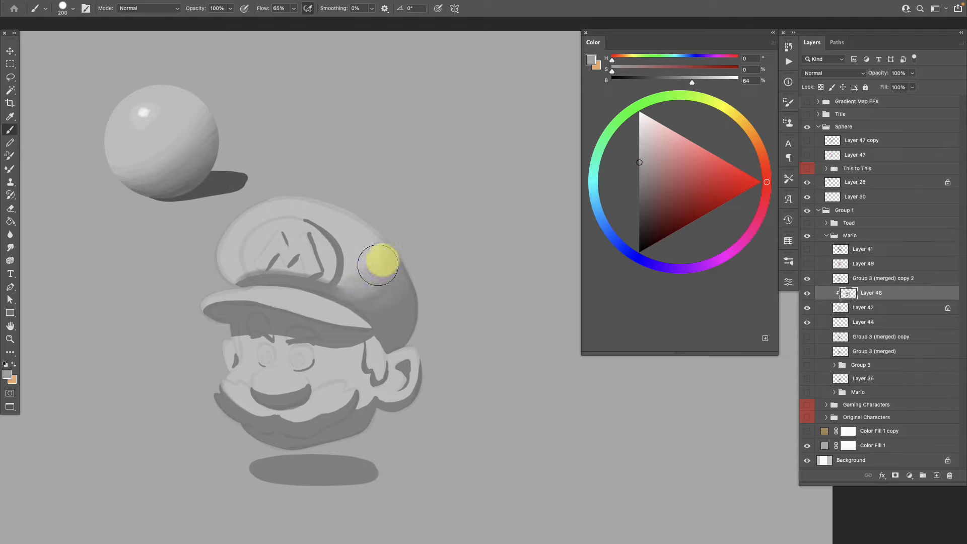
- Blend the cap's shadow edge from the back down toward the brim with sampled mid grays and the 200 px brush
mouse_move(321, 296)
left_mouse_down()
mouse_move(343, 294)
mouse_move(291, 280)
mouse_move(363, 281)
mouse_move(285, 270)
mouse_move(305, 273)
mouse_move(243, 279)
mouse_move(270, 269)
mouse_move(259, 273)
mouse_move(305, 278)
mouse_move(250, 277)
mouse_move(333, 283)
mouse_move(309, 280)
left_mouse_up()
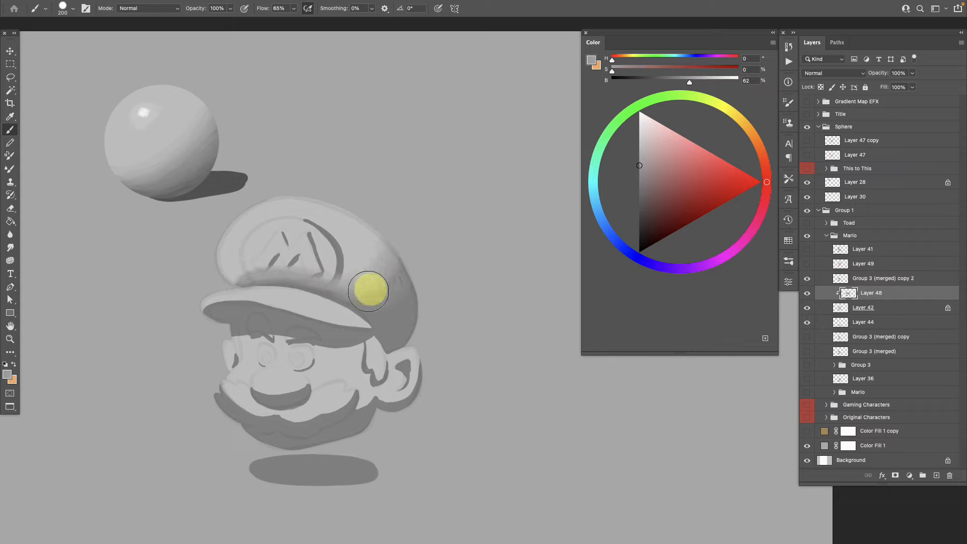
left_click_drag(351, 295, 310, 250)
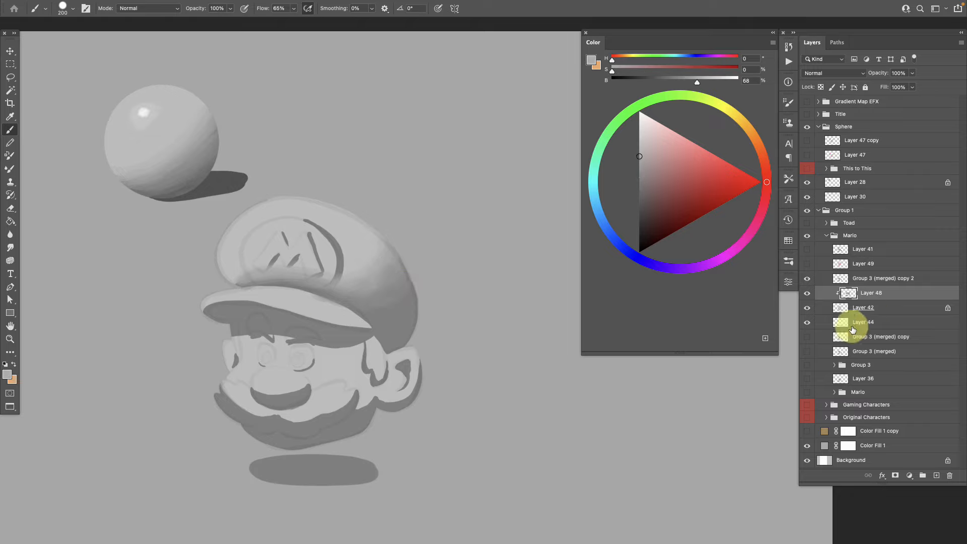
- Set the Eraser to the Hard Round Pressure Size brush and erase the blocked-in shadows around the M emblem on Layer 48
key("e")
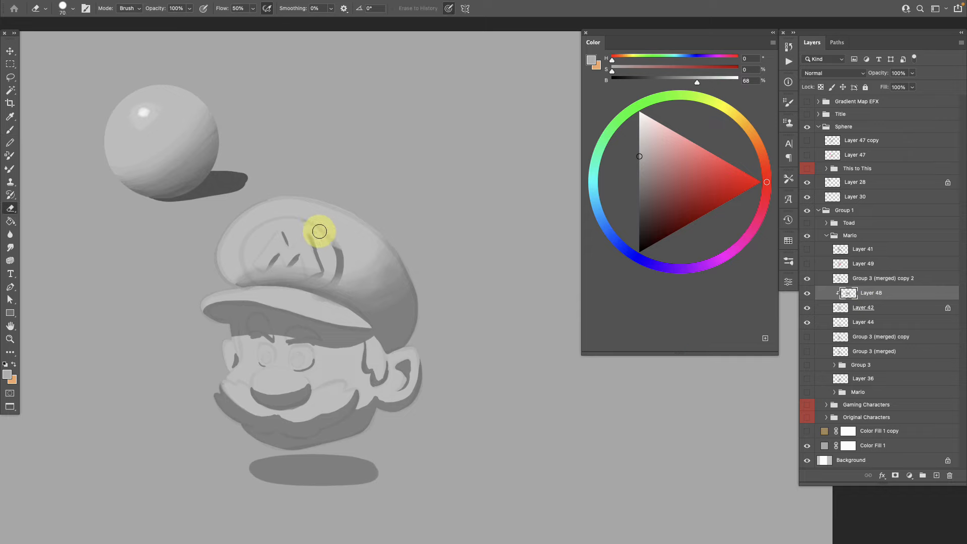
left_click(72, 8)
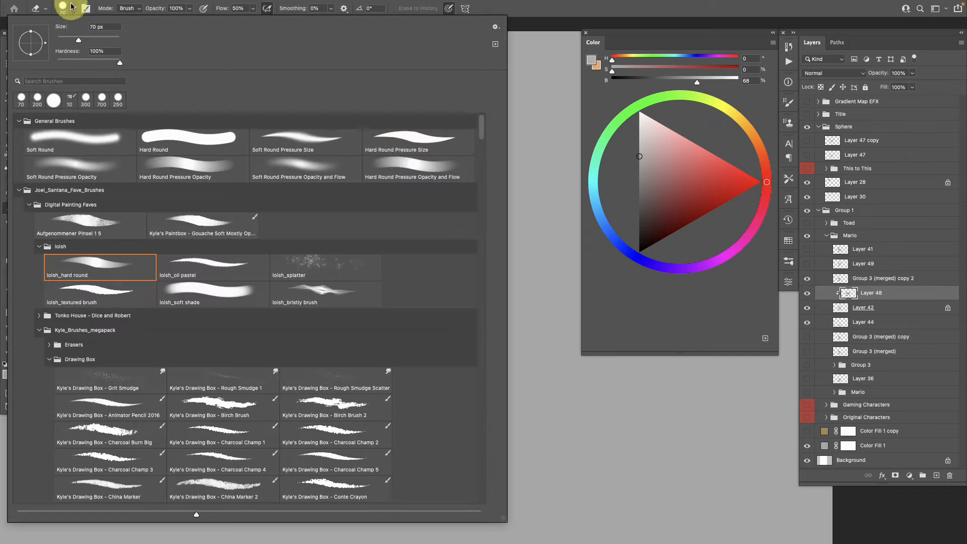
left_click(404, 134)
left_click(512, 8)
mouse_move(315, 248)
left_mouse_down()
mouse_move(311, 223)
mouse_move(329, 257)
mouse_move(294, 253)
mouse_move(249, 267)
mouse_move(292, 272)
mouse_move(233, 278)
mouse_move(329, 283)
mouse_move(305, 274)
mouse_move(305, 262)
mouse_move(338, 263)
mouse_move(329, 276)
mouse_move(341, 271)
mouse_move(255, 275)
mouse_move(337, 248)
mouse_move(344, 320)
mouse_move(358, 332)
mouse_move(325, 300)
mouse_move(242, 283)
mouse_move(302, 282)
mouse_move(319, 292)
mouse_move(235, 288)
mouse_move(324, 289)
mouse_move(278, 280)
mouse_move(382, 273)
mouse_move(375, 292)
mouse_move(327, 291)
mouse_move(361, 299)
mouse_move(345, 299)
mouse_move(391, 284)
mouse_move(351, 290)
mouse_move(385, 263)
mouse_move(375, 268)
mouse_move(390, 284)
mouse_move(320, 279)
mouse_move(373, 264)
mouse_move(232, 281)
mouse_move(264, 274)
mouse_move(340, 294)
mouse_move(383, 282)
left_mouse_up()
- Return to the Brush tool at about 200 px and smooth the cap's shadow transition beside the emblem with sampled intermediate grays
key("b")
key("bracketleft")
key("bracketright")
left_click(382, 262, "alt")
key("]")
left_click(365, 265, "alt")
left_click(274, 278, "alt")
left_click(374, 296, "alt")
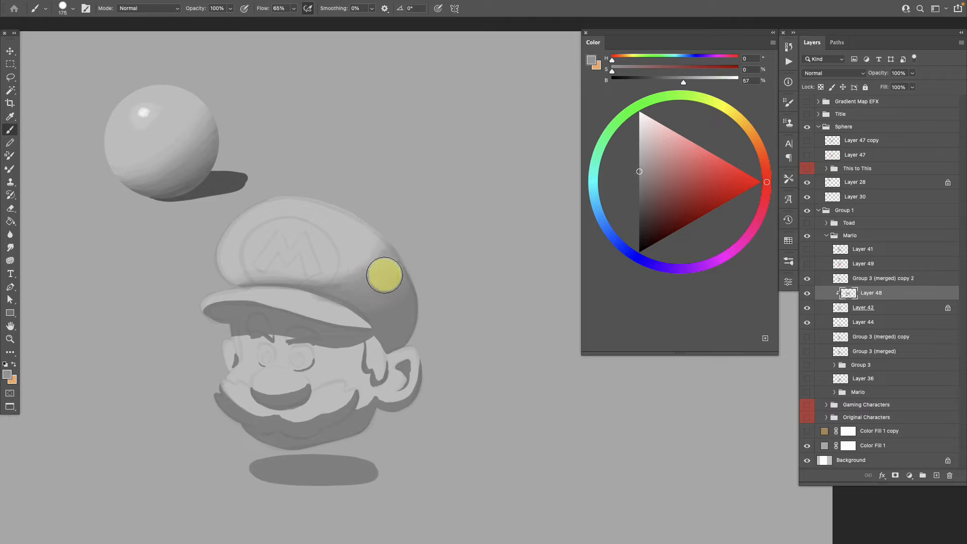
left_click(375, 260, "alt")
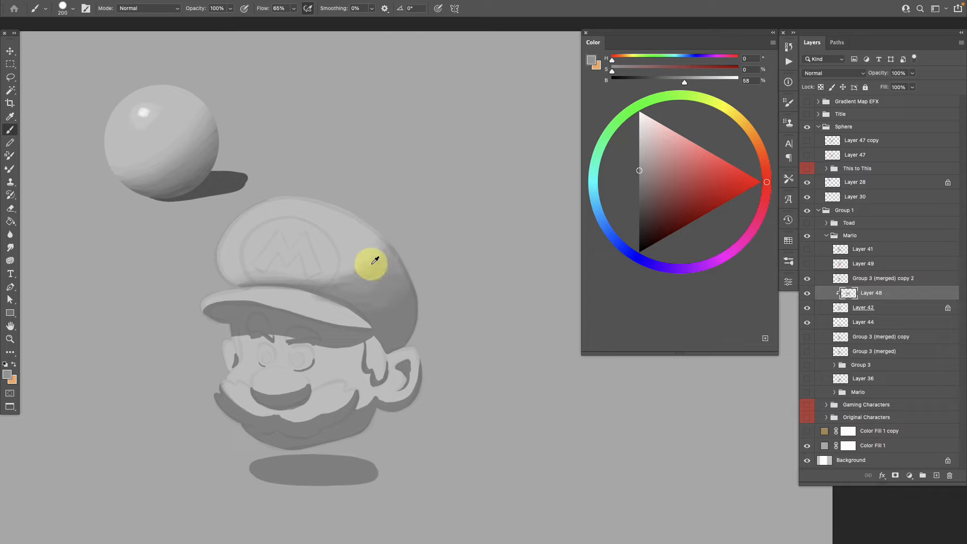
left_click(373, 263, "alt")
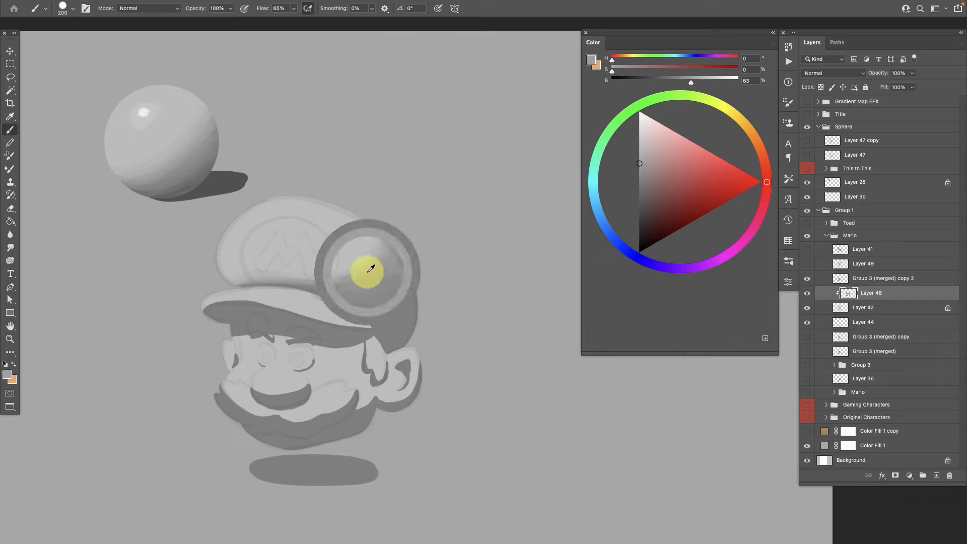
mouse_move(357, 267)
left_mouse_down()
mouse_move(376, 237)
mouse_move(364, 265)
left_mouse_up()
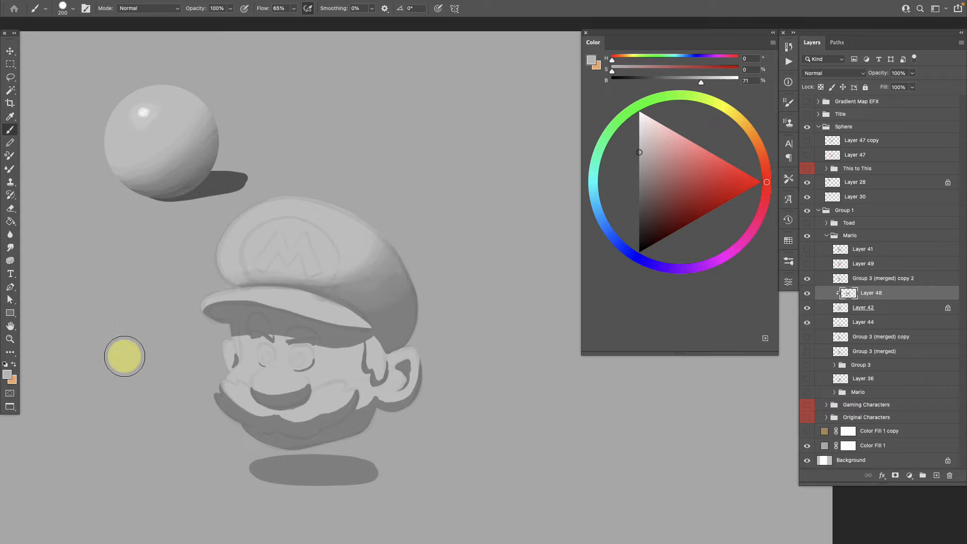
- Extend soft lighter halftones from the cap's shadow edge across its crown toward the front, sampling nearby grays
left_click(367, 268, "alt")
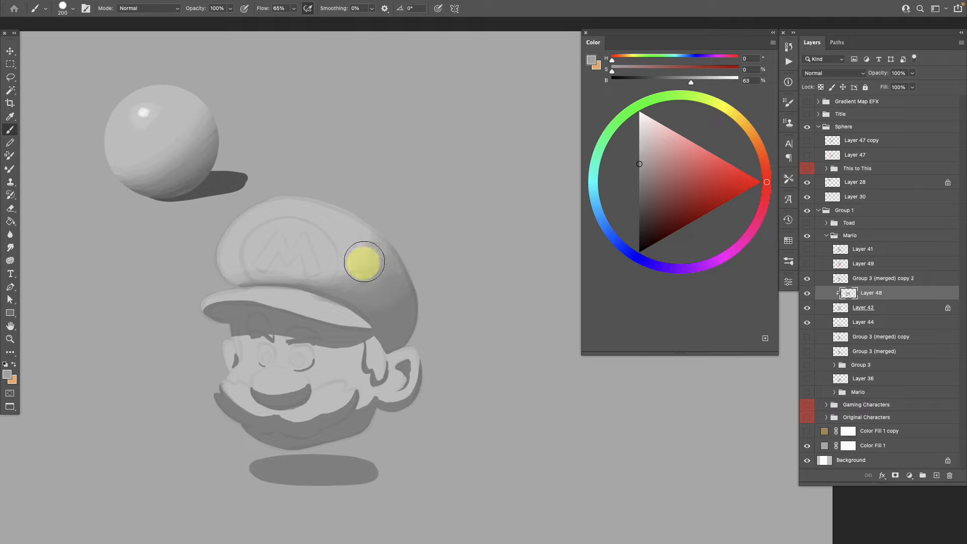
left_click(362, 246, "alt")
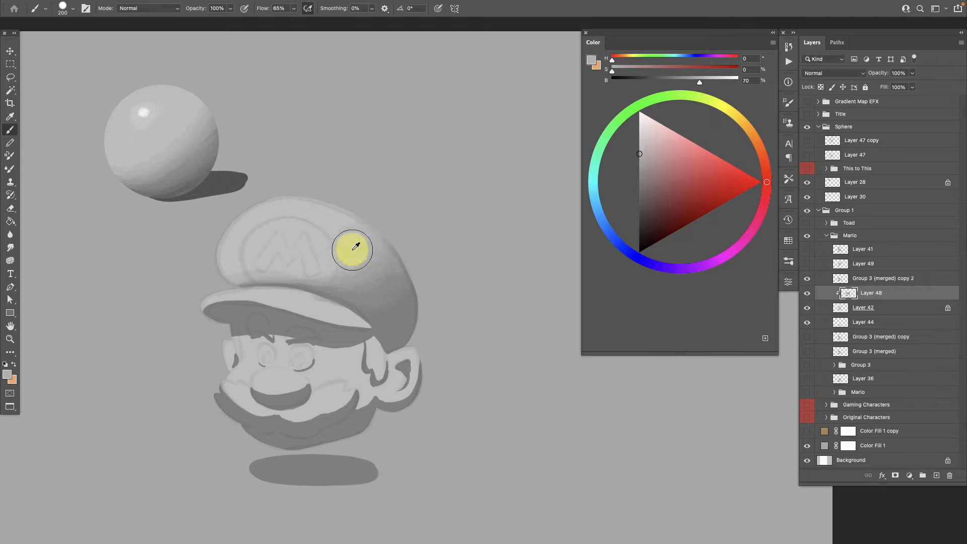
left_click(352, 249, "alt")
mouse_move(352, 251)
left_mouse_down()
mouse_move(332, 272)
mouse_move(328, 258)
mouse_move(304, 255)
mouse_move(229, 262)
mouse_move(259, 213)
mouse_move(232, 233)
left_mouse_up()
left_click(366, 243, "alt")
left_click_drag(365, 244, 342, 278)
left_click(352, 277, "alt")
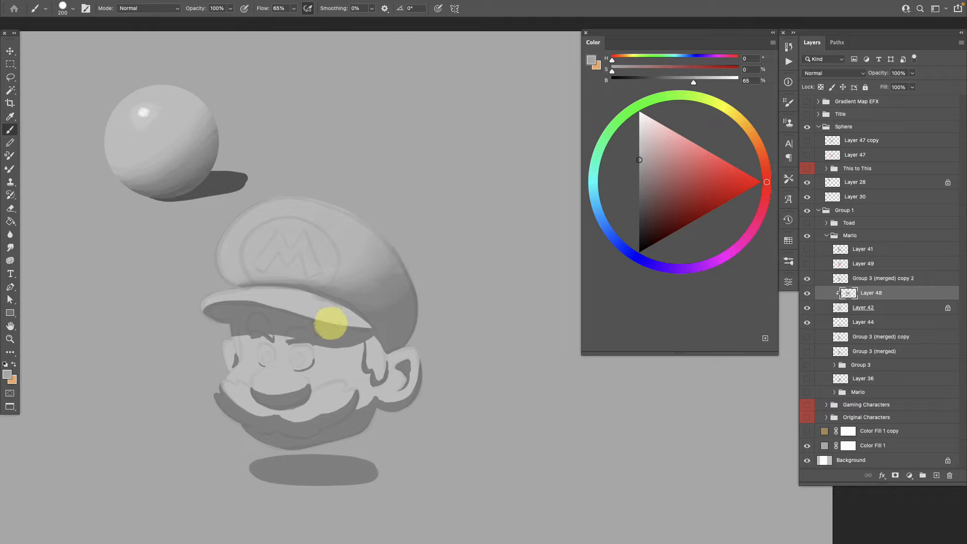
- Reduce the brush to 80 px and blend sampled grays into the cap's lower back just above the brim
key("bracketleft")
key("bracketleft")
key("bracketleft")
left_click(365, 308, "alt")
left_click(393, 305, "alt")
left_click_drag(391, 306, 393, 319)
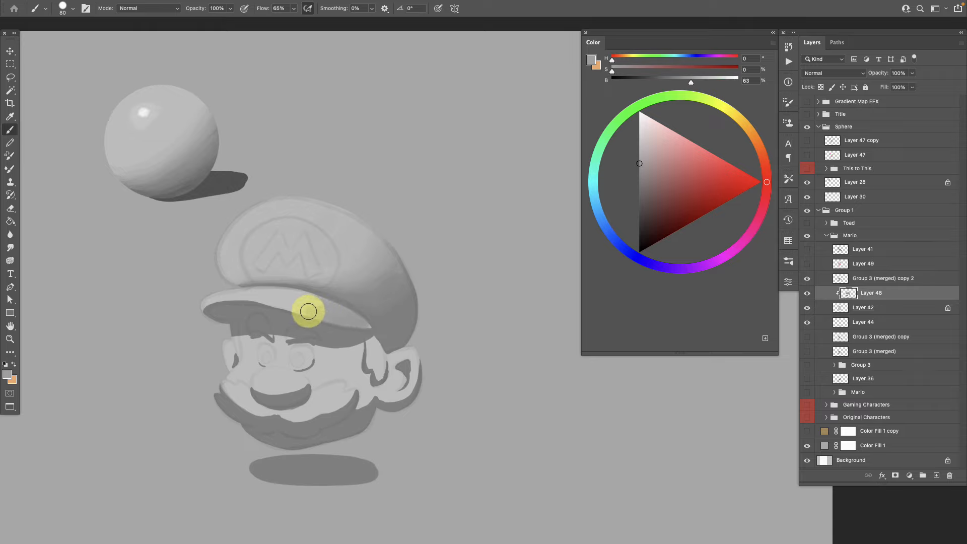
- Shade the top surface of the cap's brim with soft mid grays so it turns toward its edges
left_click_drag(308, 321, 329, 309)
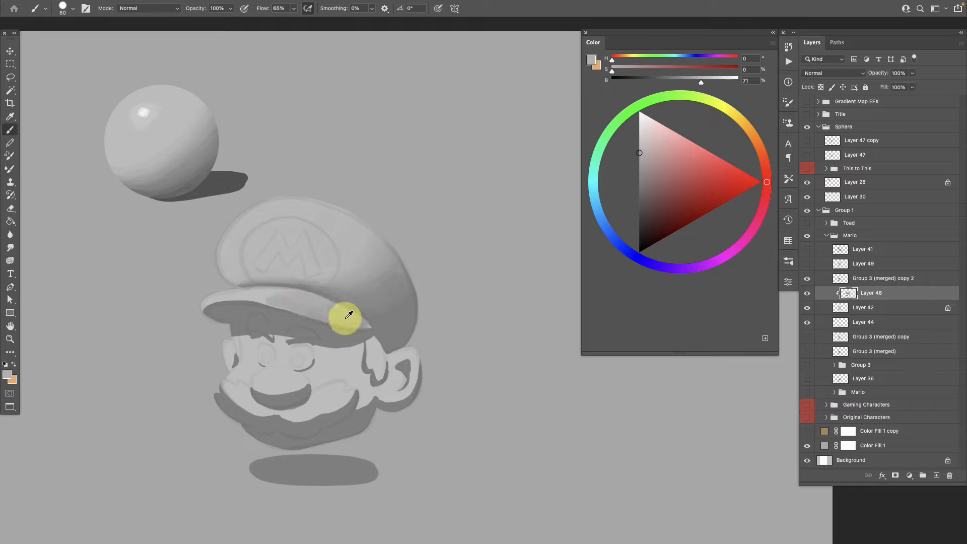
mouse_move(335, 310)
left_mouse_down()
mouse_move(255, 292)
mouse_move(268, 292)
mouse_move(276, 296)
mouse_move(216, 298)
mouse_move(208, 302)
mouse_move(241, 296)
mouse_move(201, 309)
mouse_move(264, 294)
mouse_move(214, 302)
mouse_move(272, 300)
mouse_move(224, 307)
mouse_move(270, 312)
mouse_move(243, 295)
mouse_move(348, 313)
mouse_move(277, 299)
mouse_move(186, 361)
left_mouse_up()
left_click(223, 304, "alt")
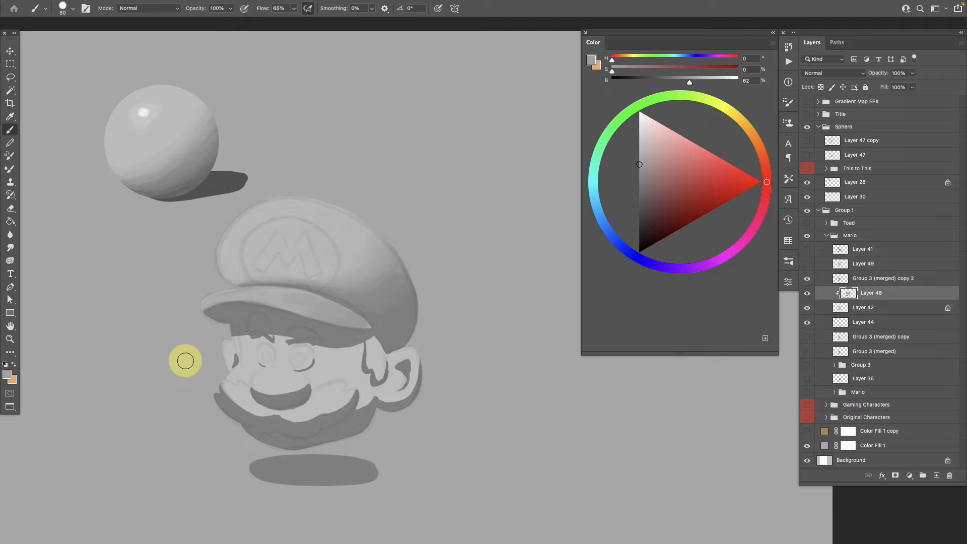
- Enlarge the brush to 100 px and simplify the brim's cast shadow on the forehead, painting over the eyebrow shapes
left_click(356, 274, "alt")
mouse_move(356, 274)
left_mouse_down()
mouse_move(370, 299)
mouse_move(338, 336)
mouse_move(240, 335)
mouse_move(358, 347)
mouse_move(313, 352)
mouse_move(338, 351)
mouse_move(235, 338)
mouse_move(363, 349)
mouse_move(333, 352)
mouse_move(372, 344)
mouse_move(321, 351)
mouse_move(238, 337)
mouse_move(368, 343)
mouse_move(228, 337)
mouse_move(263, 329)
mouse_move(236, 334)
mouse_move(338, 345)
mouse_move(365, 337)
mouse_move(259, 330)
mouse_move(335, 345)
left_mouse_up()
left_click(359, 346, "alt")
left_click(240, 330, "alt")
key("bracketright")
key("bracketright")
left_click(352, 345, "alt")
left_click(346, 339, "alt")
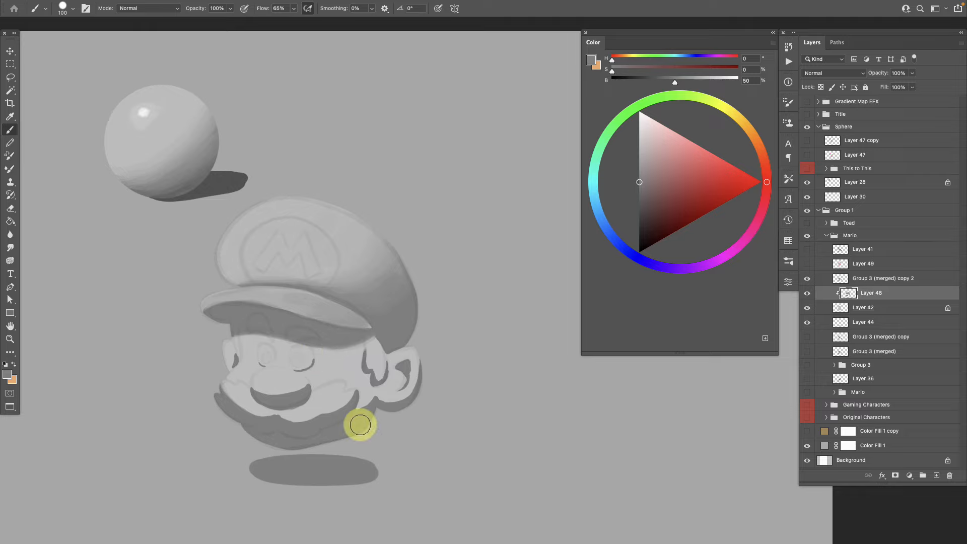
- Even out the ends and lower edge of the brim's cast shadow above the eyes with sampled dark grays
left_click(259, 328, "alt")
left_click(233, 330, "alt")
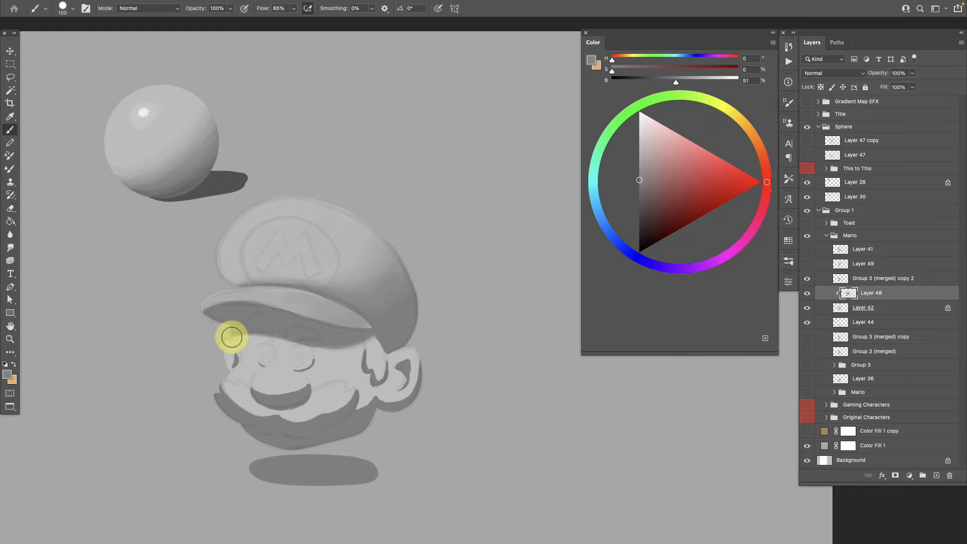
left_click(344, 340, "alt")
left_click(314, 345, "alt")
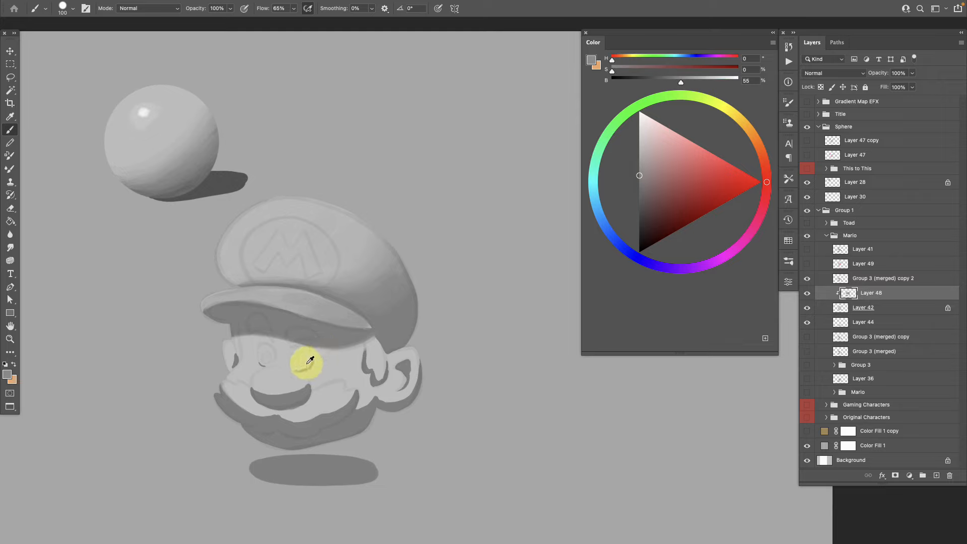
- Replace the hard shadow under the eye nearer the ear with blended sampled grays, using an 80 px brush
left_click(305, 366, "alt")
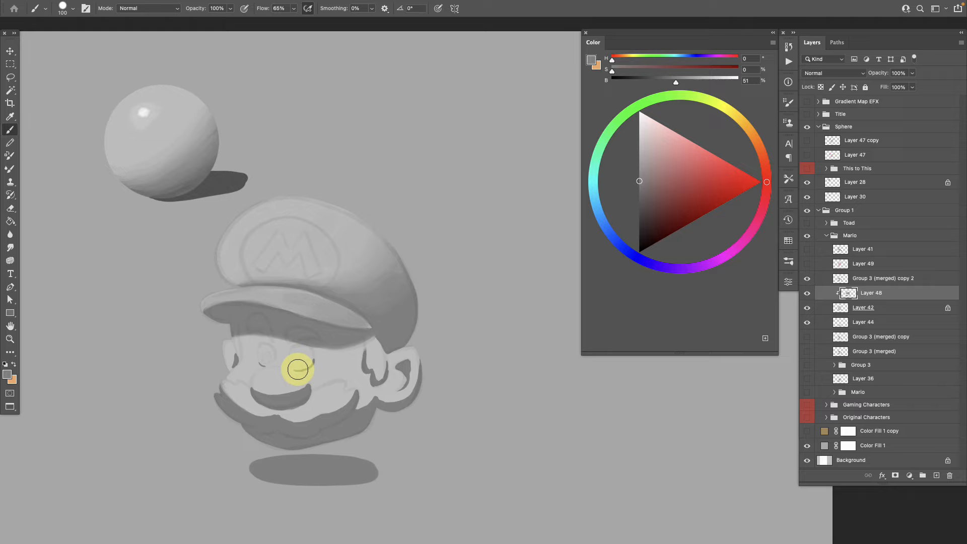
left_click(309, 362, "alt")
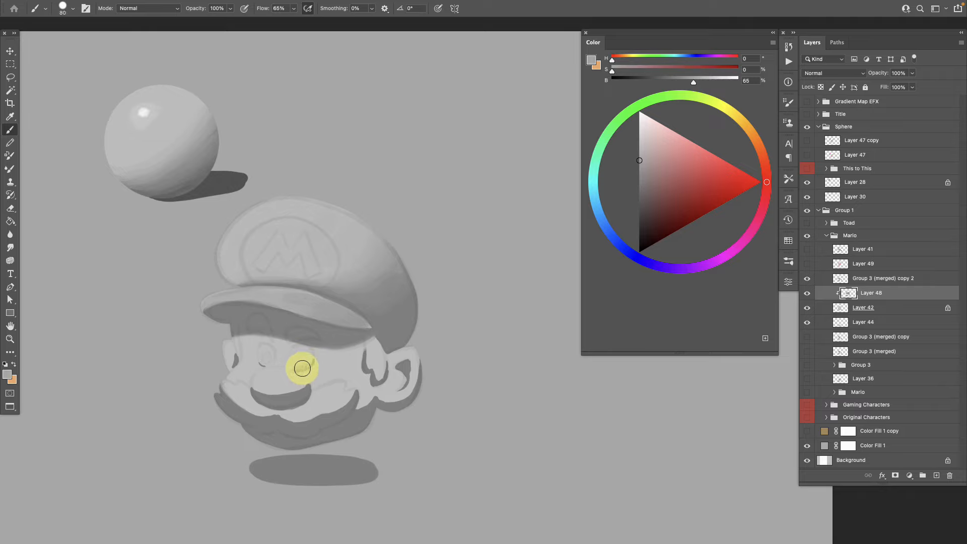
left_click(311, 362, "alt")
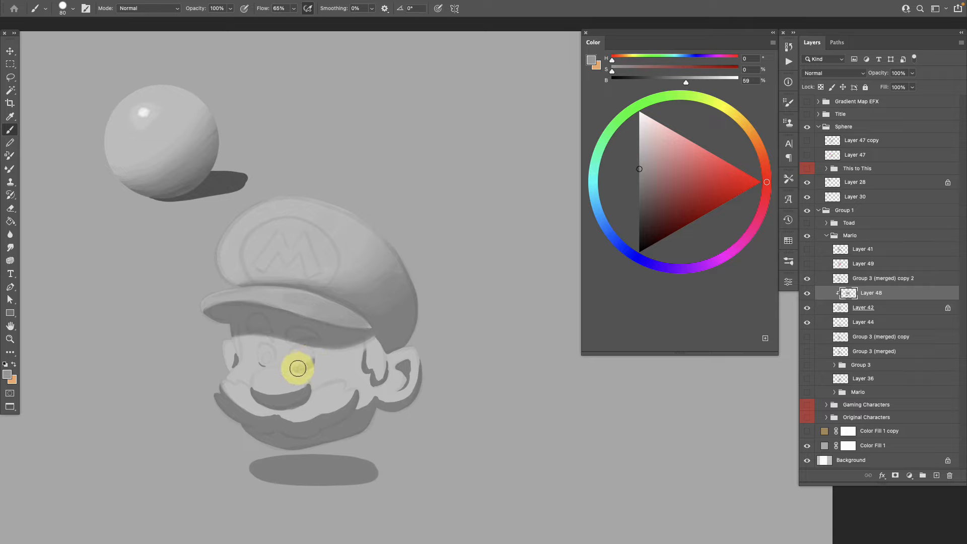
left_click(300, 361, "alt")
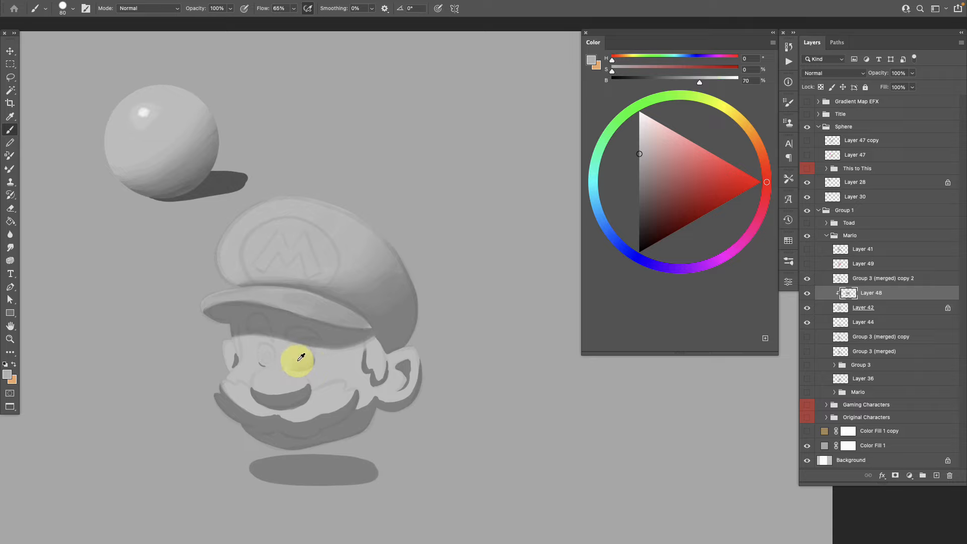
left_click(310, 364, "alt")
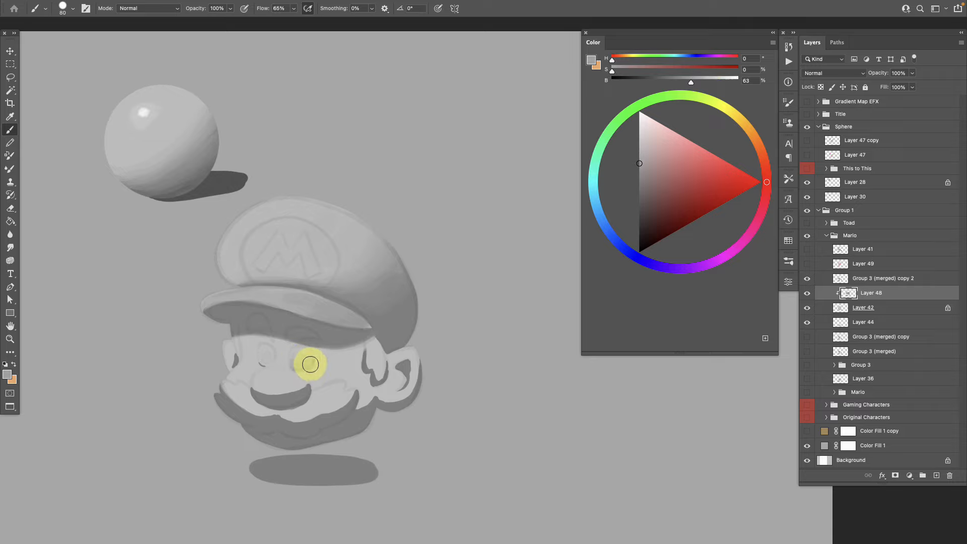
left_click(302, 368, "alt")
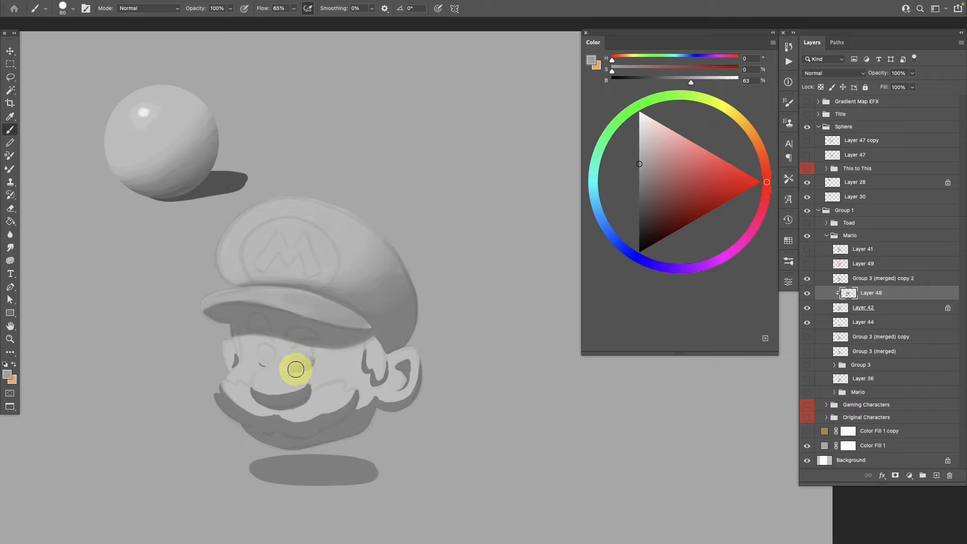
left_click(309, 361, "alt")
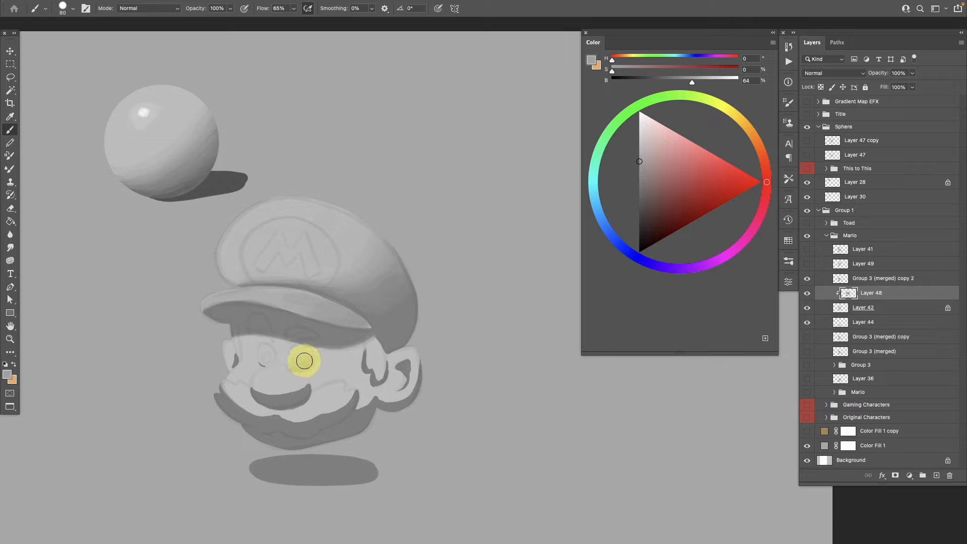
left_click(310, 355, "alt")
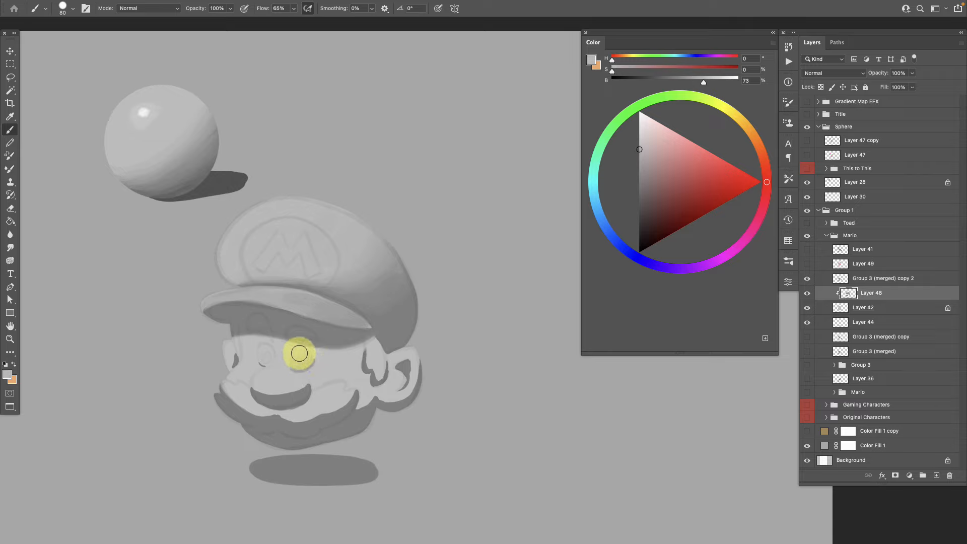
- Enlarge the brush to 100 px and refine the rounded shading of the eye nearer the ear
left_click(206, 409)
left_click(300, 348, "alt")
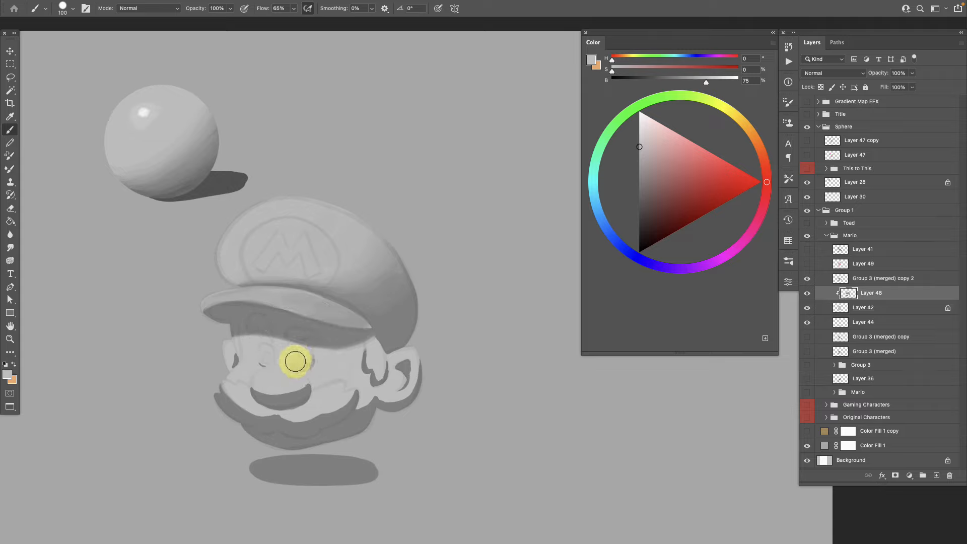
left_click(307, 364, "alt")
left_click(311, 361, "alt")
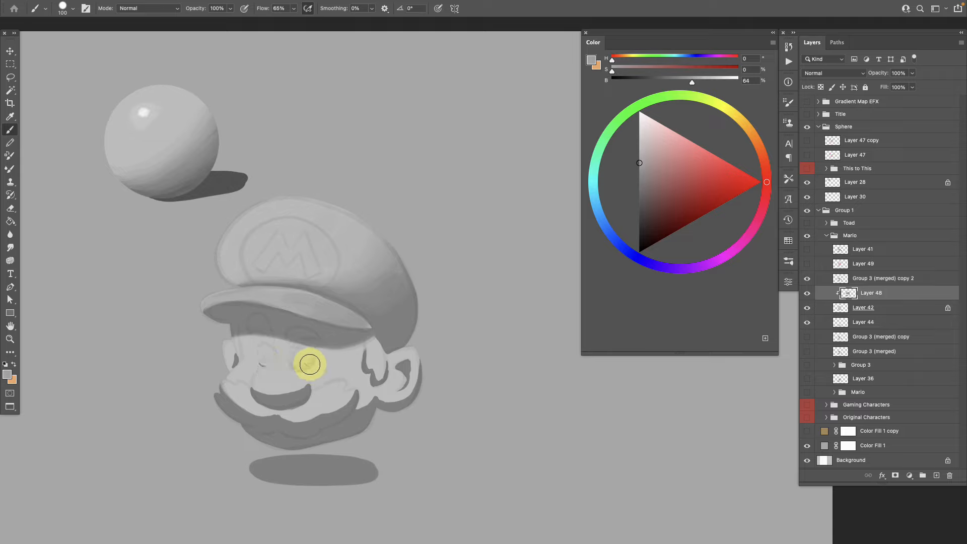
- Shade the far eye as a rounded form with sampled grays and touch up the nearer eye to match
left_click(266, 357, "alt")
left_click(261, 353, "alt")
left_click(266, 360, "alt")
left_click(263, 359, "alt")
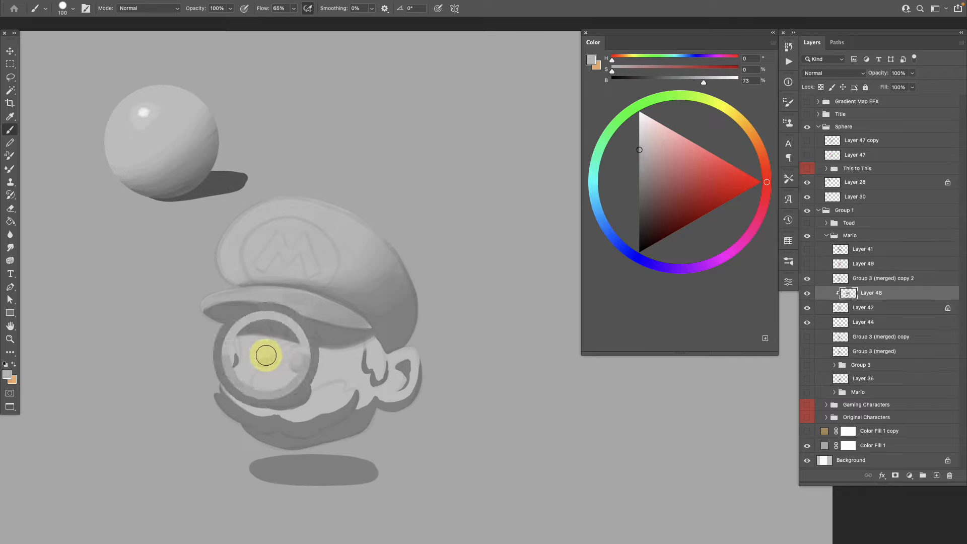
left_click(262, 360, "alt")
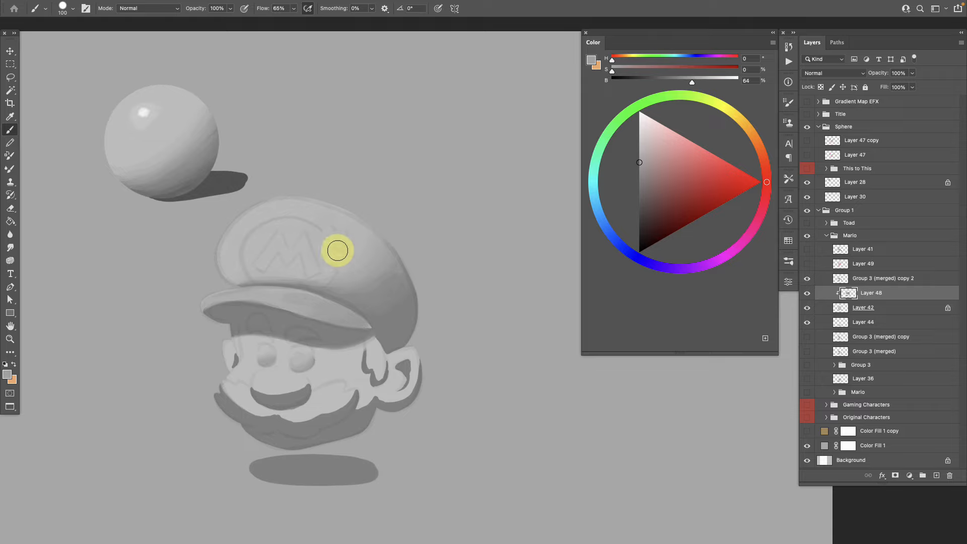
left_click(266, 357, "alt")
left_click(278, 356, "alt")
left_click(309, 367, "alt")
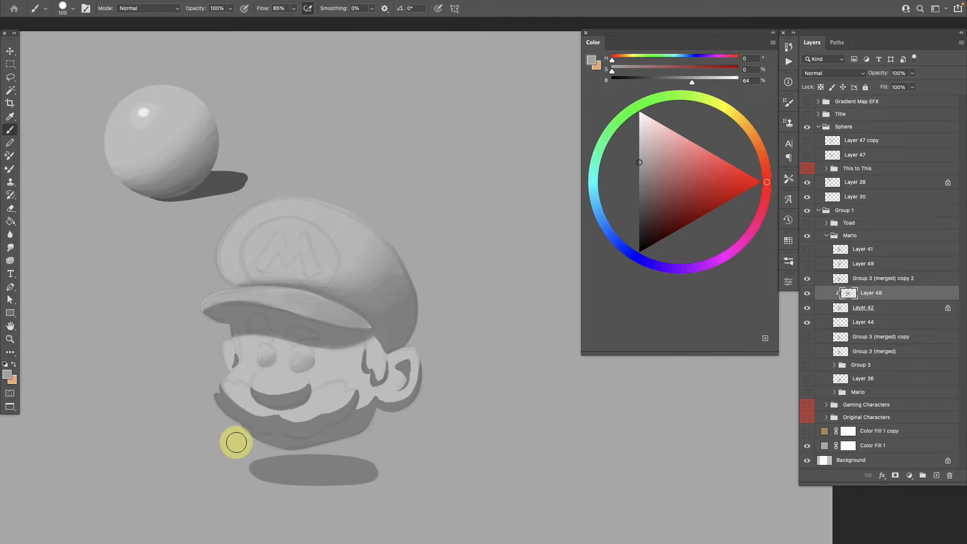
left_click(295, 350, "alt")
- Blend the upper edge of the nose's shadow into its lit side with sampled intermediate grays
left_click(300, 391, "alt")
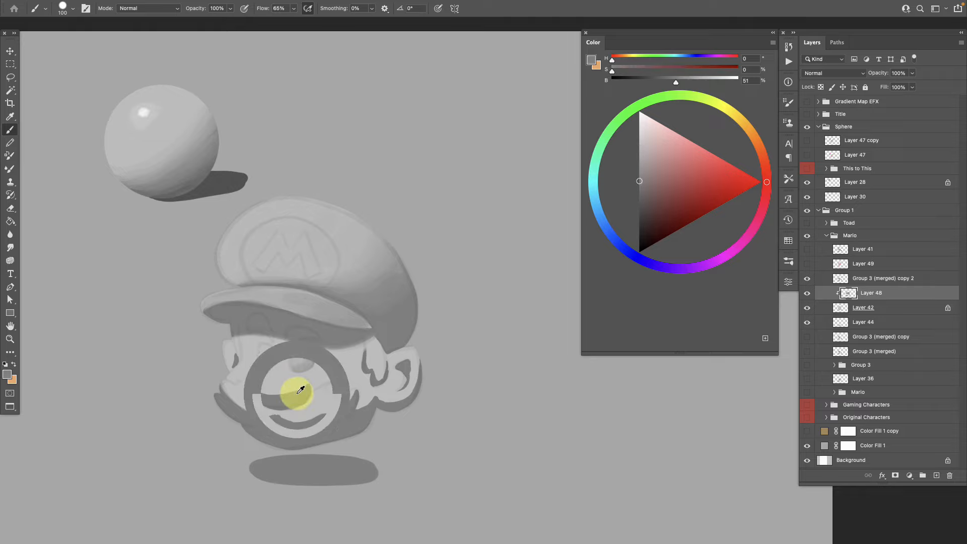
left_click(292, 391, "alt")
mouse_move(270, 393)
left_mouse_down()
mouse_move(257, 390)
mouse_move(296, 390)
mouse_move(255, 391)
mouse_move(296, 391)
mouse_move(259, 395)
mouse_move(303, 405)
left_mouse_up()
left_click(287, 393, "alt")
left_click(287, 394, "alt")
left_click(296, 393, "alt")
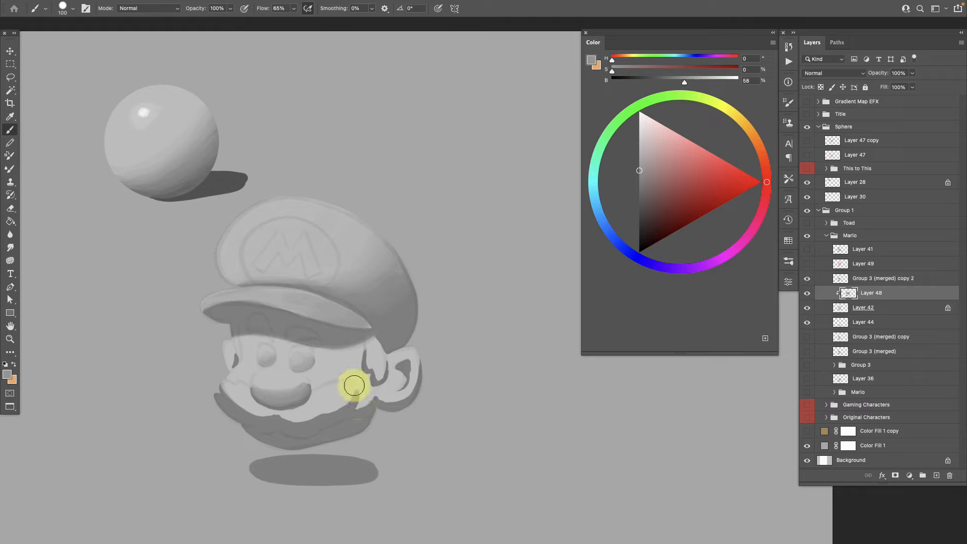
- Sample lighter grays and soften the upper part of the nose, enlarging the brush to 150 px
left_click(264, 385, "alt")
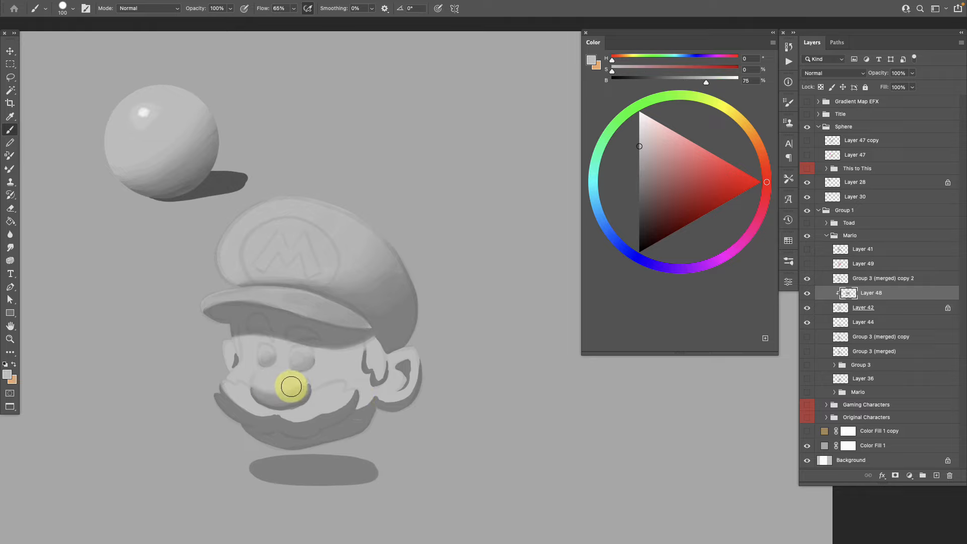
mouse_move(289, 384)
left_mouse_down()
mouse_move(265, 383)
mouse_move(297, 387)
left_mouse_up()
key("]")
left_click(295, 388, "alt")
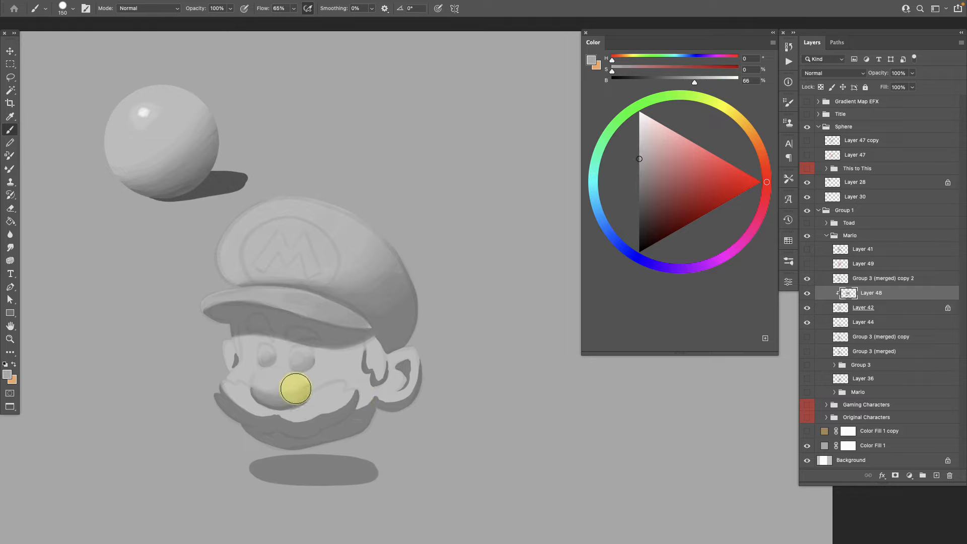
left_click(292, 383, "alt")
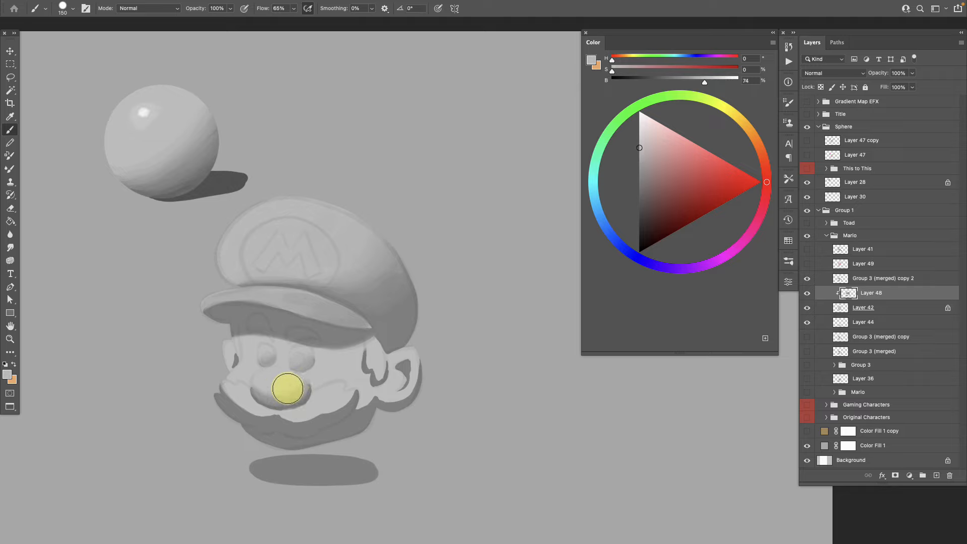
- Sample dark and middle grays from the nose and blend its underside shadow upward into the lit area
left_click(281, 399, "alt")
left_click(301, 397, "alt")
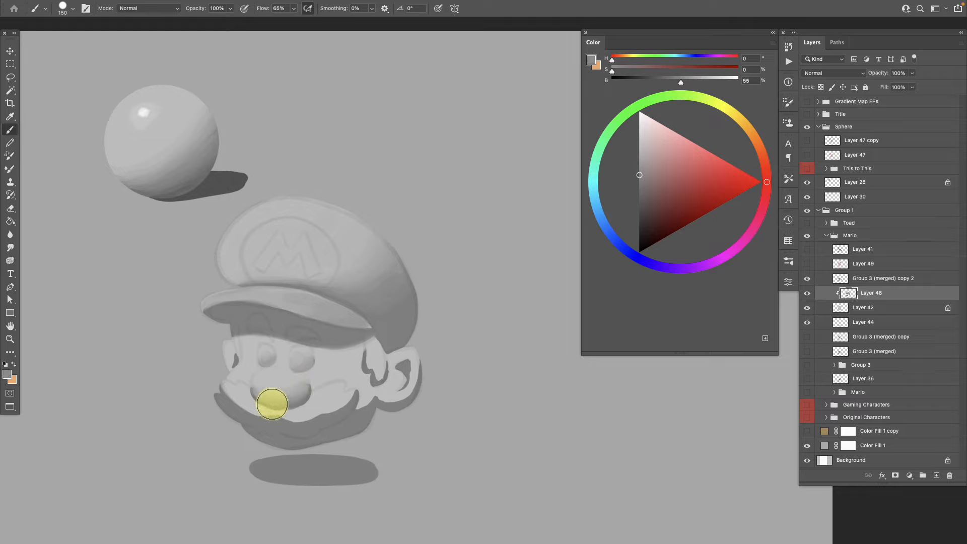
left_click(267, 398, "alt")
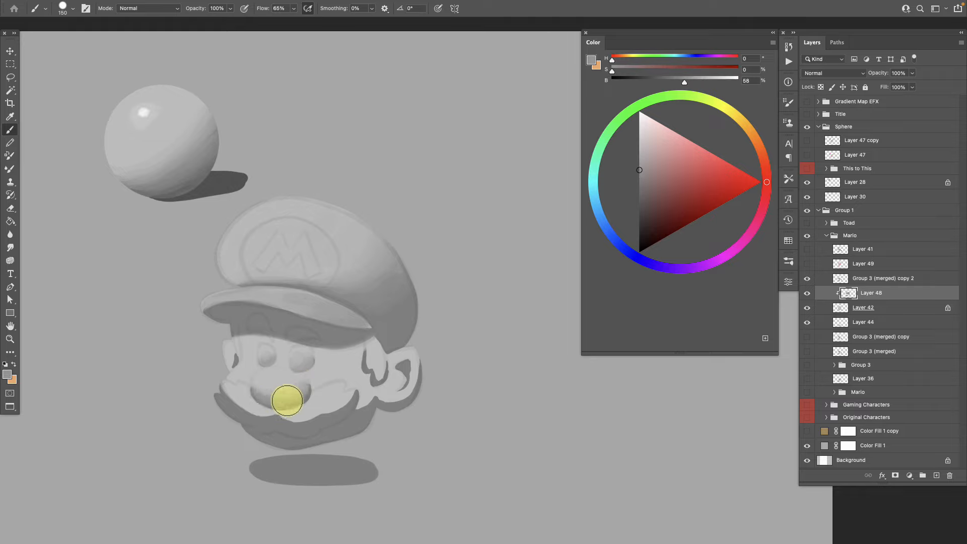
left_click(300, 389, "alt")
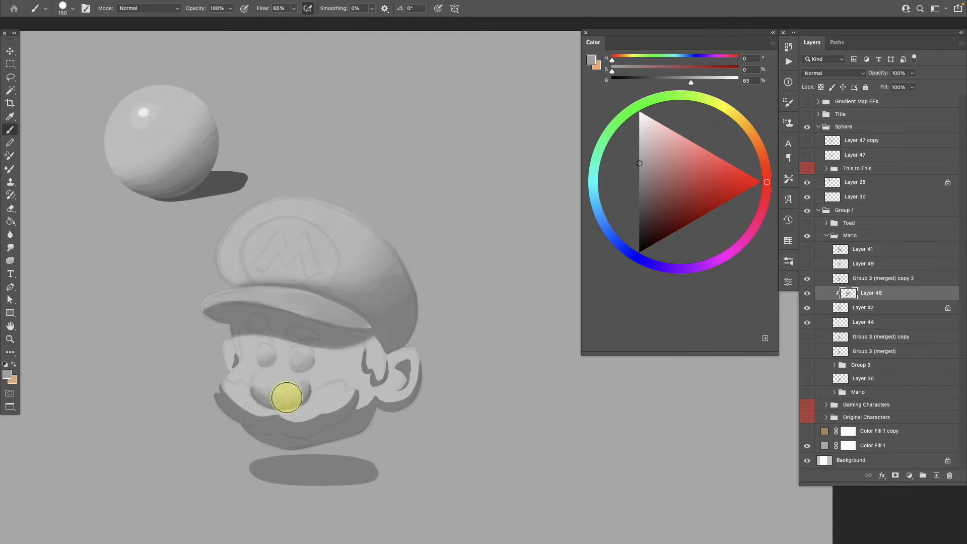
left_click(269, 393, "alt")
left_click(261, 386, "alt")
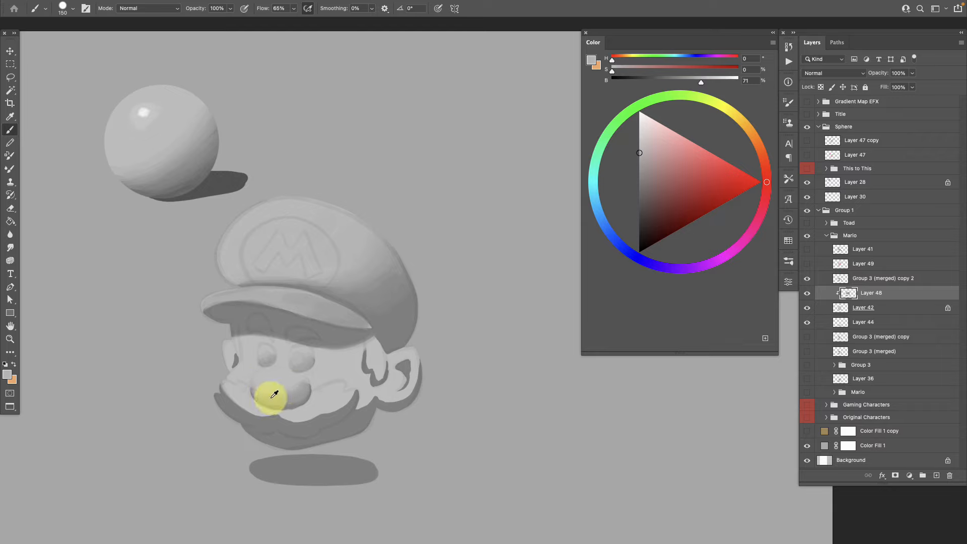
- Round the nose's shading with sampled halftones along the side and underside, and lighten its upper part
left_click(274, 394, "alt")
left_click(294, 387, "alt")
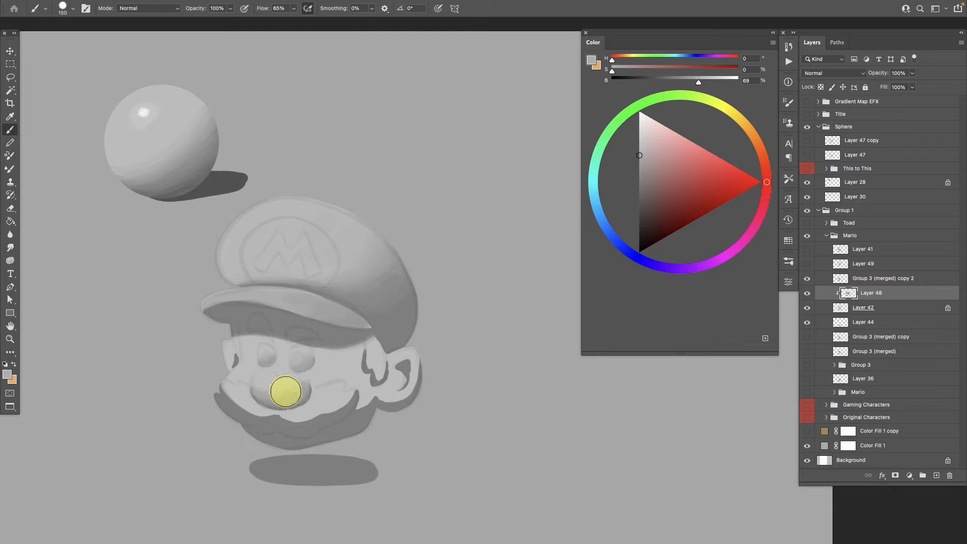
left_click(307, 387, "alt")
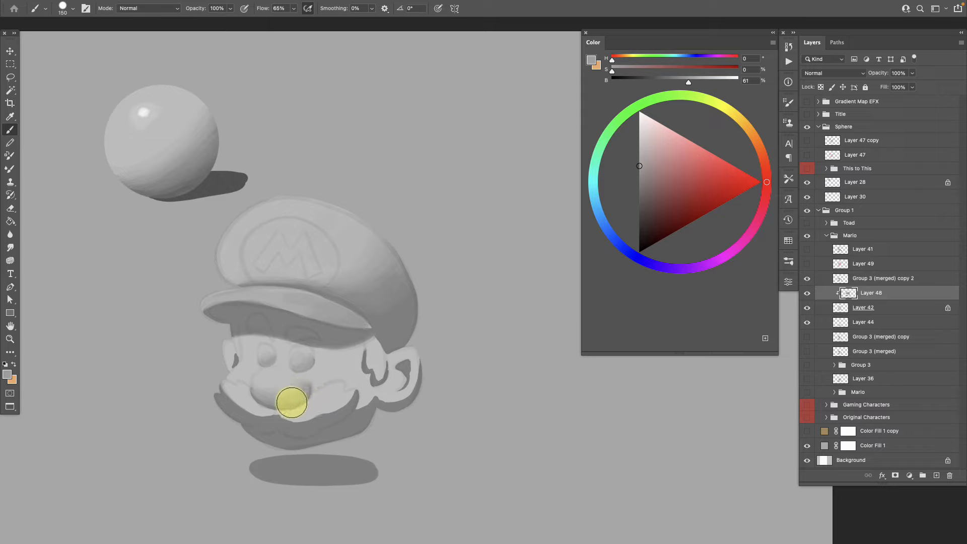
left_click(282, 408, "alt")
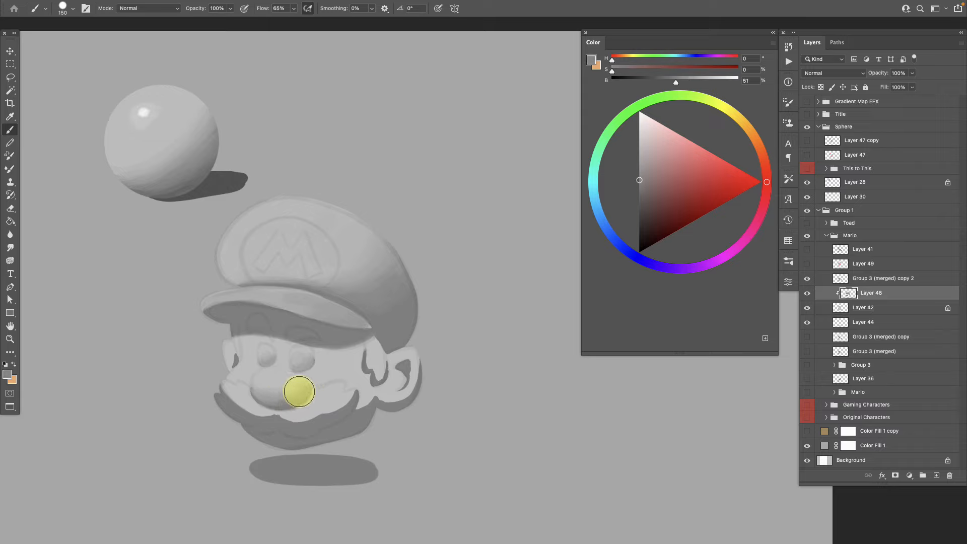
left_click(265, 398, "alt")
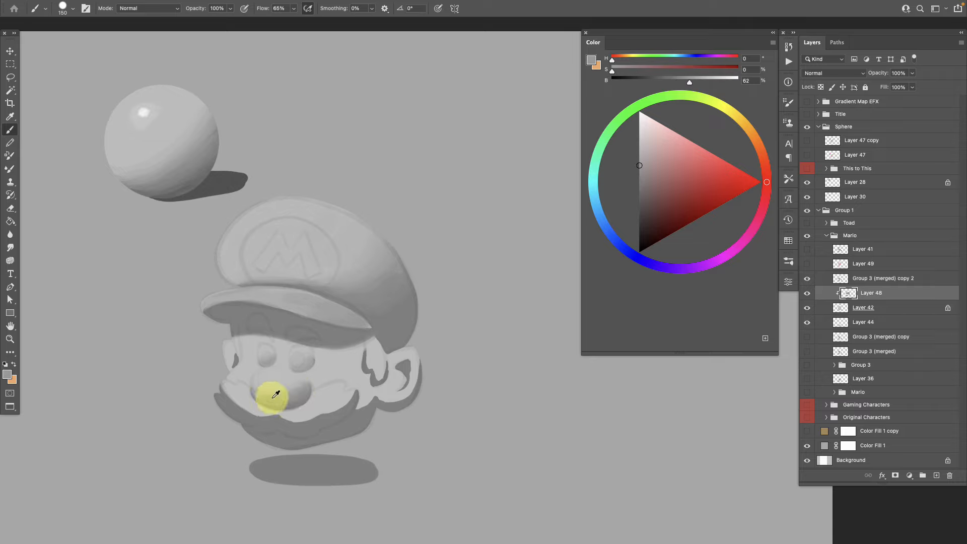
left_click(293, 388, "alt")
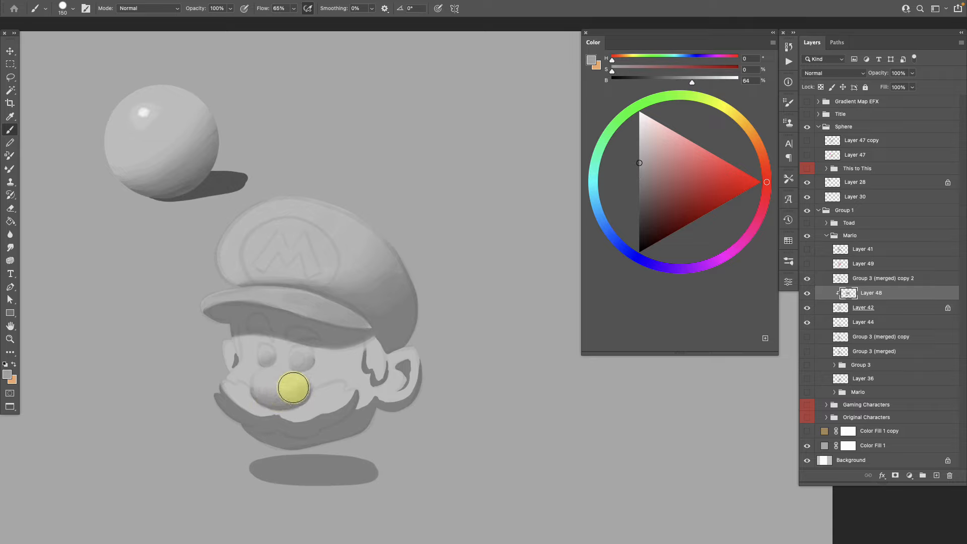
left_click(301, 386, "alt")
left_click_drag(288, 384, 298, 382)
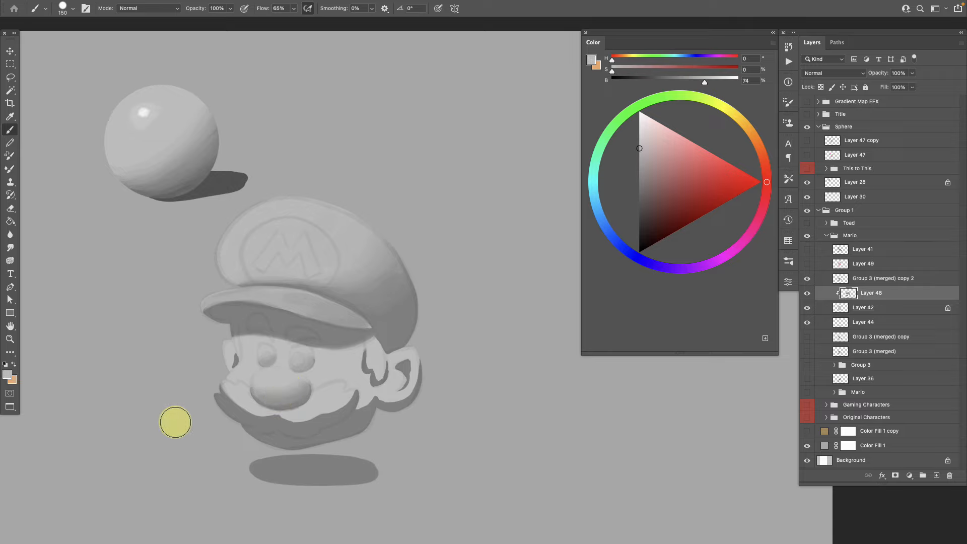
- Deepen the shadow on the nose's lower ear-facing side and blend its edge with sampled mid grays
left_click(300, 397, "alt")
left_click_drag(301, 397, 292, 403)
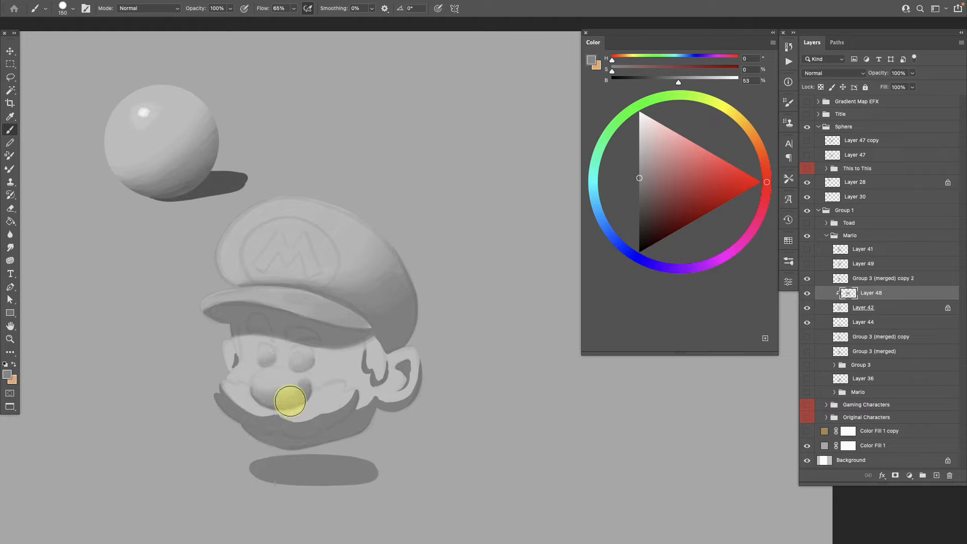
left_click(300, 386, "alt")
left_click(287, 387, "alt")
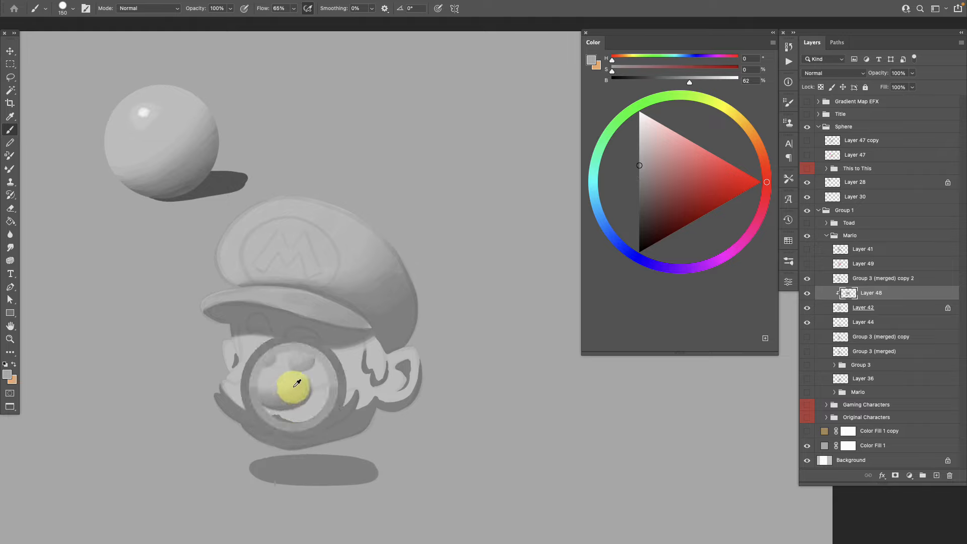
left_click(291, 388, "alt")
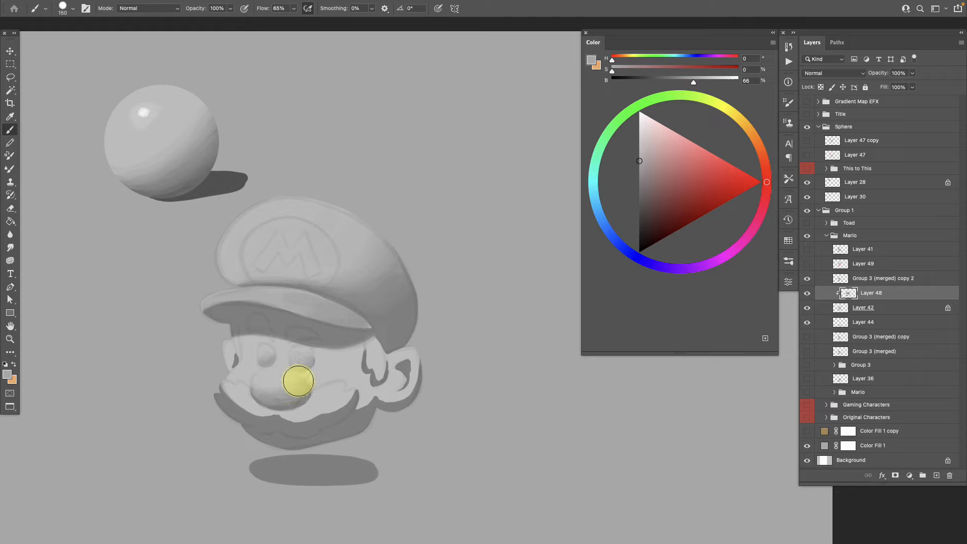
left_click(287, 378, "alt")
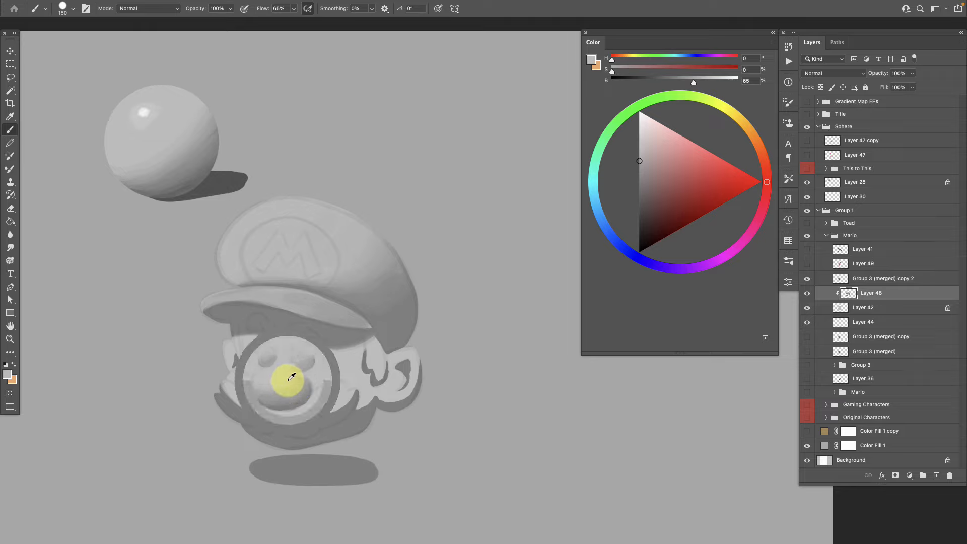
- Smooth the remaining tonal transitions across the nose with grays sampled from its light, middle and shadow areas
left_click(294, 383, "alt")
left_click(296, 397, "alt")
left_click(290, 396, "alt")
left_click(274, 403, "alt")
left_click(283, 391, "alt")
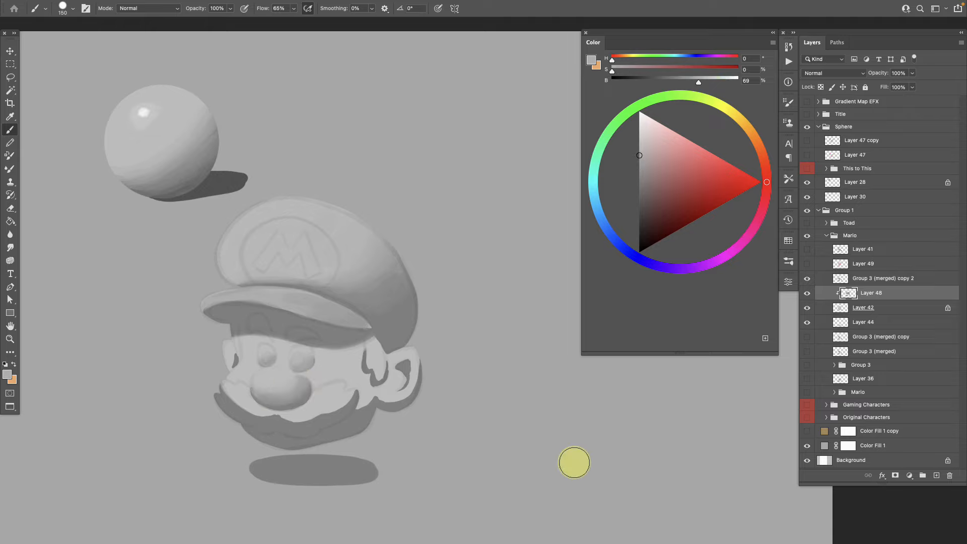
left_click(297, 391, "alt")
- Shade the lower edge of the moustache's ear-side half with dark and intermediate sampled grays
left_click(302, 423, "alt")
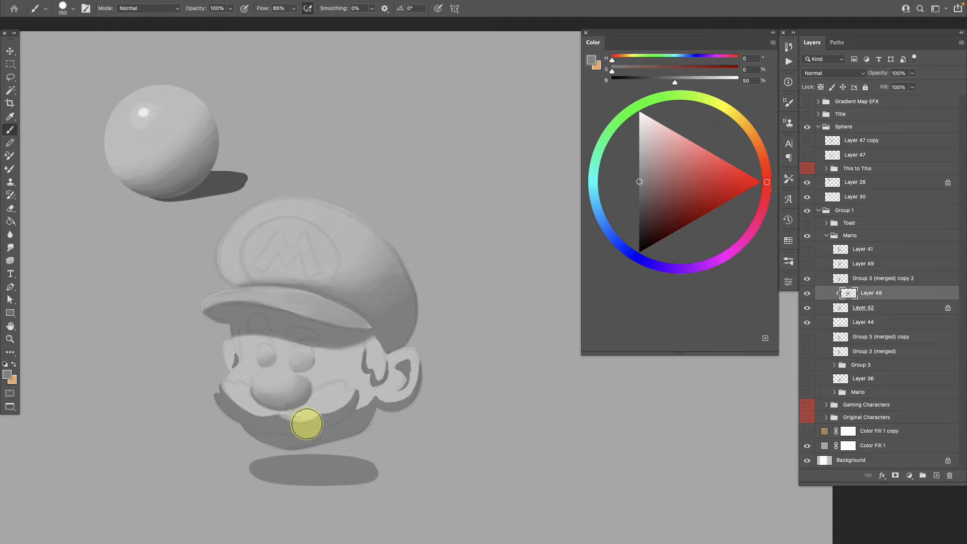
left_click(288, 417, "alt")
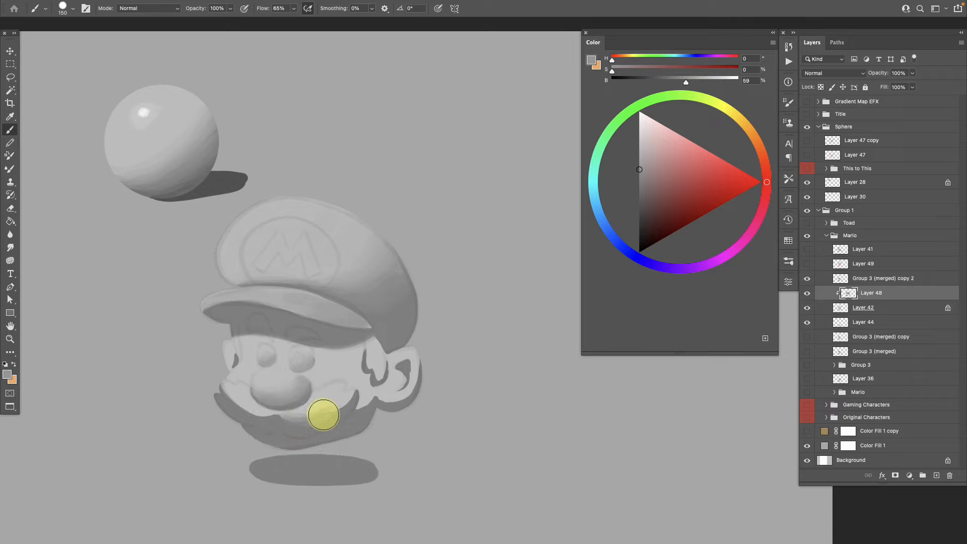
left_click(320, 419, "alt")
- Shade the moustache's far half, blending its dark lower edge into the light upper part with sampled grays
left_click(272, 419, "alt")
left_click(249, 409, "alt")
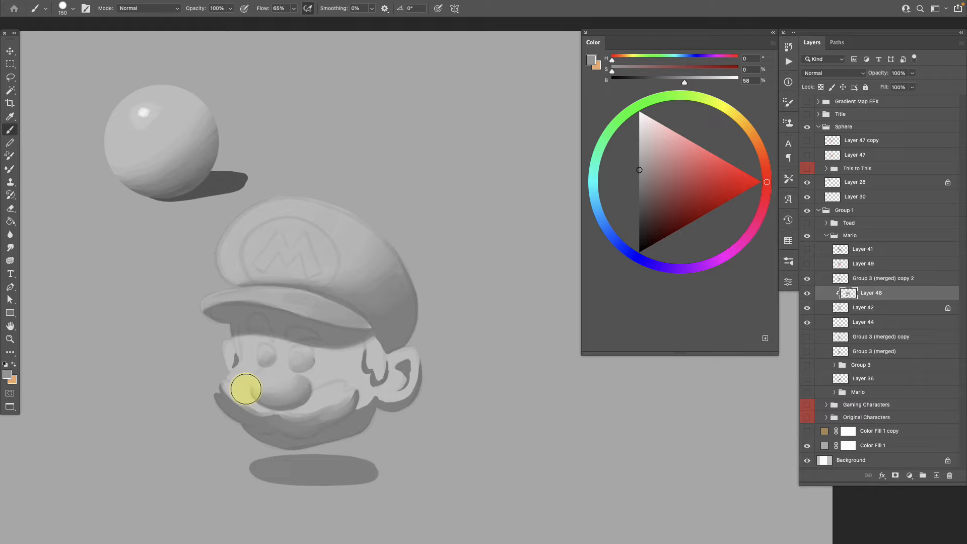
left_click(230, 393, "alt")
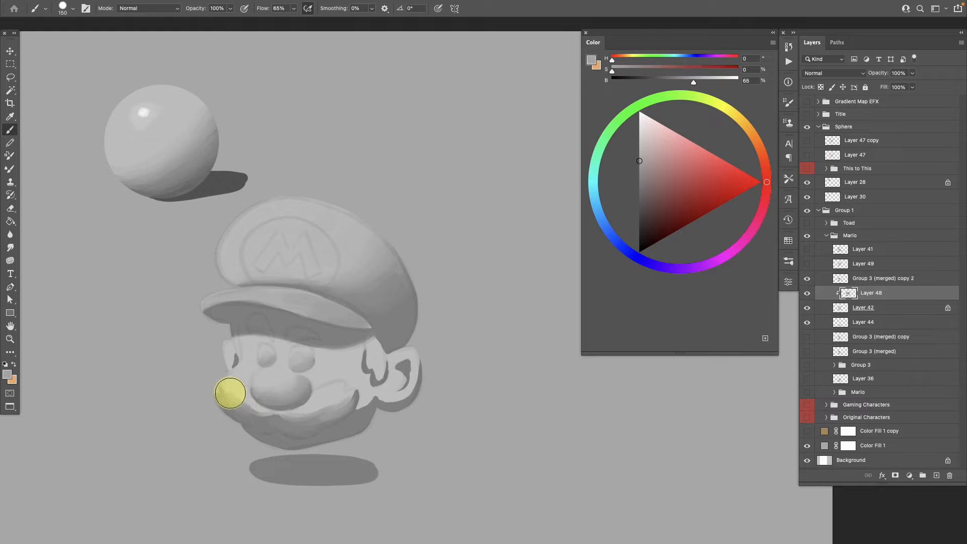
left_click(227, 394, "alt")
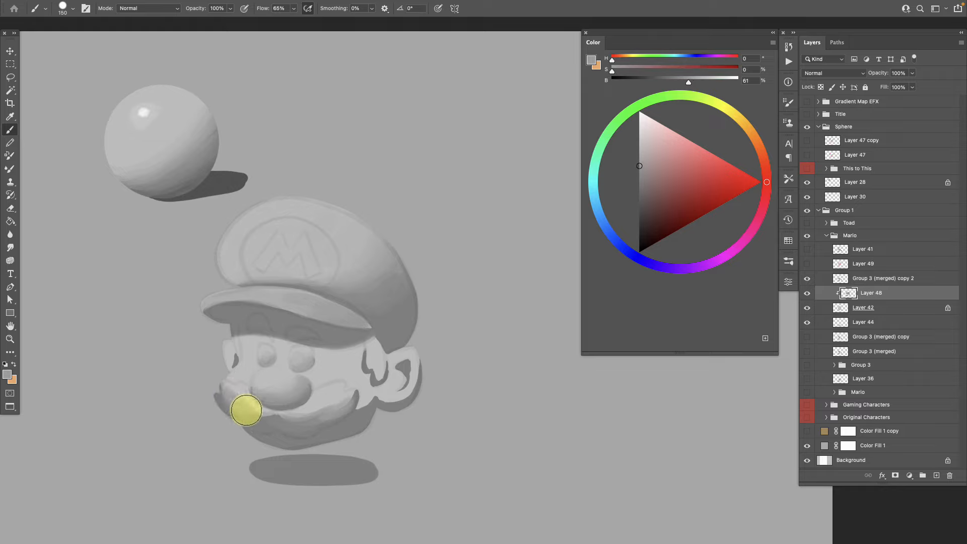
left_click(219, 396, "alt")
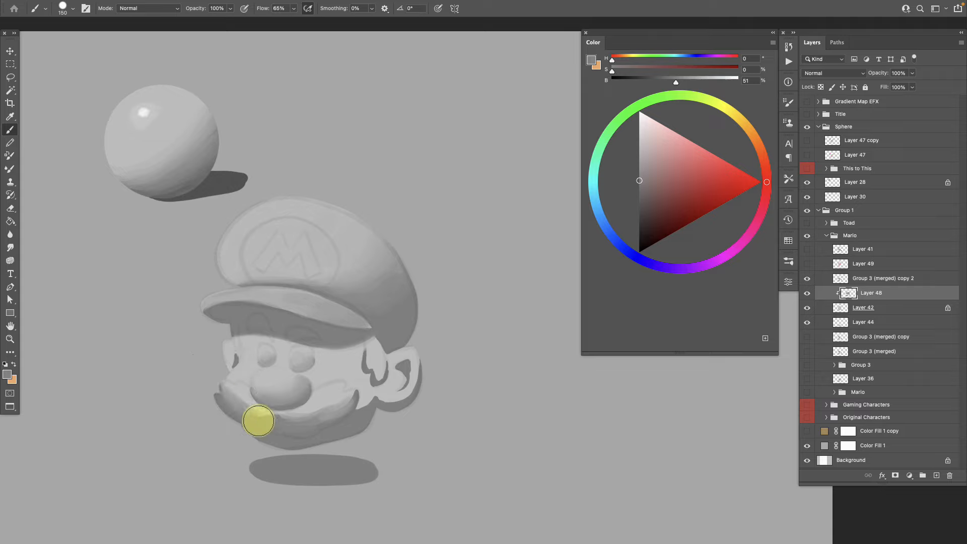
left_click(244, 406, "alt")
left_click(244, 391, "alt")
left_click(243, 408, "alt")
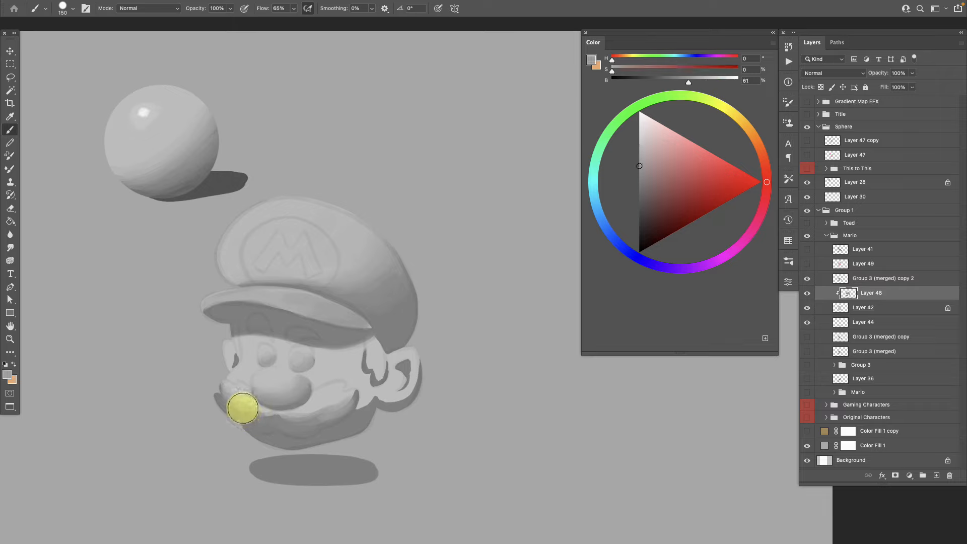
- Soften the shading in the middle of the moustache below the nose with sampled lighter grays
left_click(275, 414, "alt")
left_click(281, 419, "alt")
left_click(288, 415, "alt")
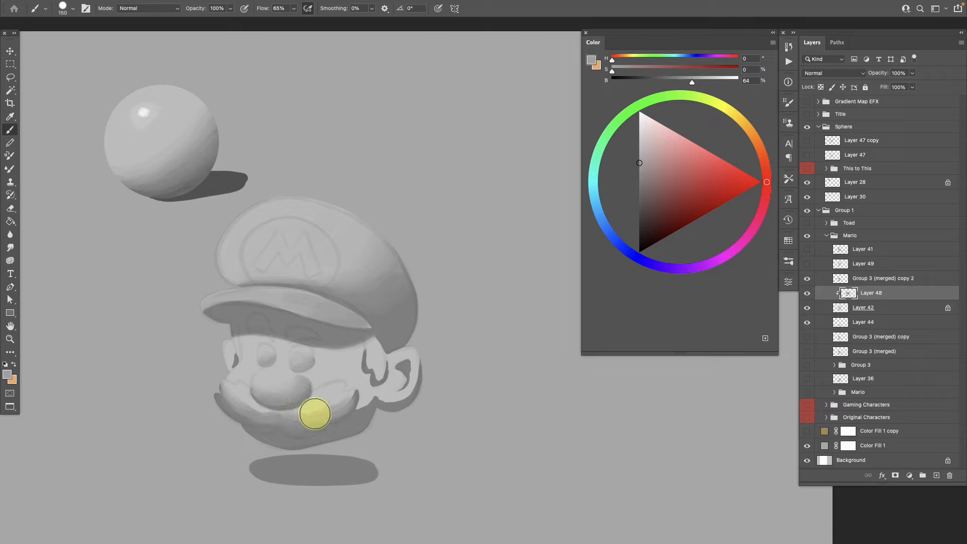
left_click(300, 411, "alt")
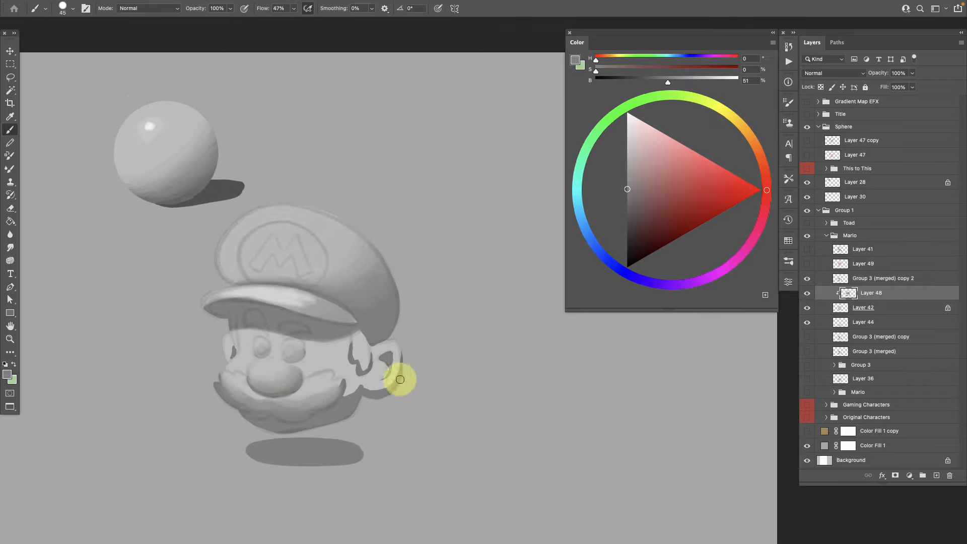
- Enlarge the brush to 70 px and shade the ear's outer lower rim
key("bracketright")
key("bracketright")
mouse_move(400, 379)
left_mouse_down()
mouse_move(339, 393)
mouse_move(375, 388)
mouse_move(346, 397)
mouse_move(349, 385)
mouse_move(346, 400)
mouse_move(358, 385)
mouse_move(382, 390)
mouse_move(363, 389)
mouse_move(374, 390)
mouse_move(401, 352)
mouse_move(397, 377)
mouse_move(366, 388)
mouse_move(400, 365)
mouse_move(395, 346)
mouse_move(400, 368)
mouse_move(386, 387)
left_mouse_up()
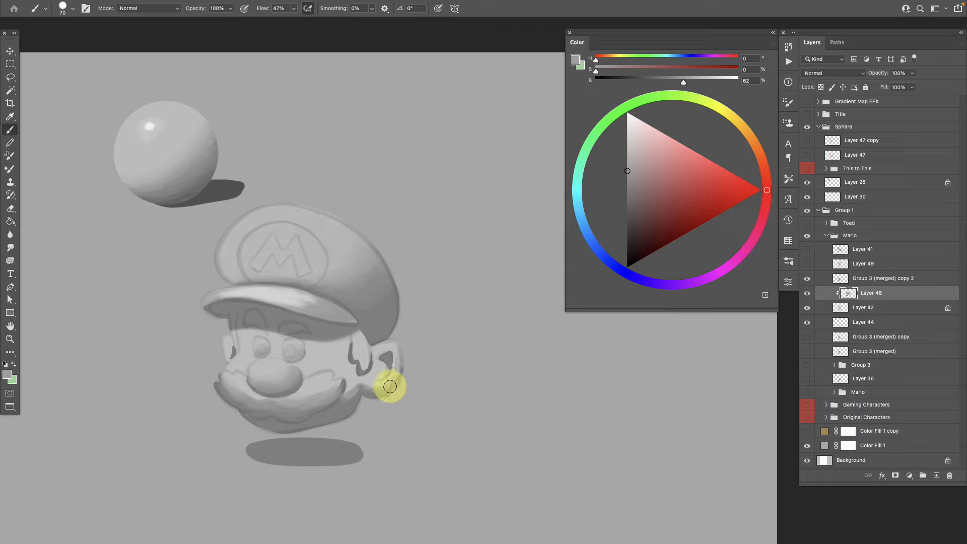
- Shade the inner ear and its rim, alternating sampled shadow and light grays around the ear hollow
left_click(390, 357, "alt")
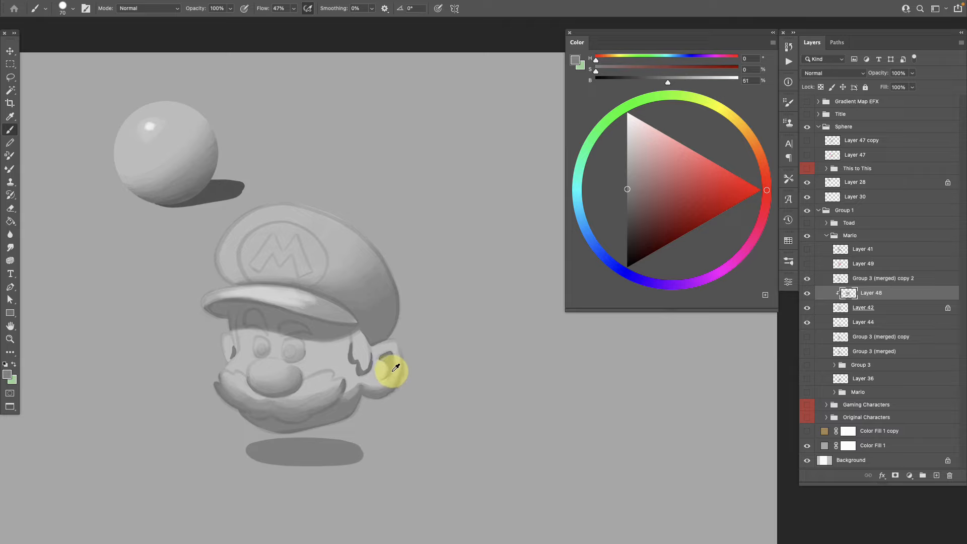
left_click(378, 371, "alt")
left_click_drag(377, 371, 381, 363)
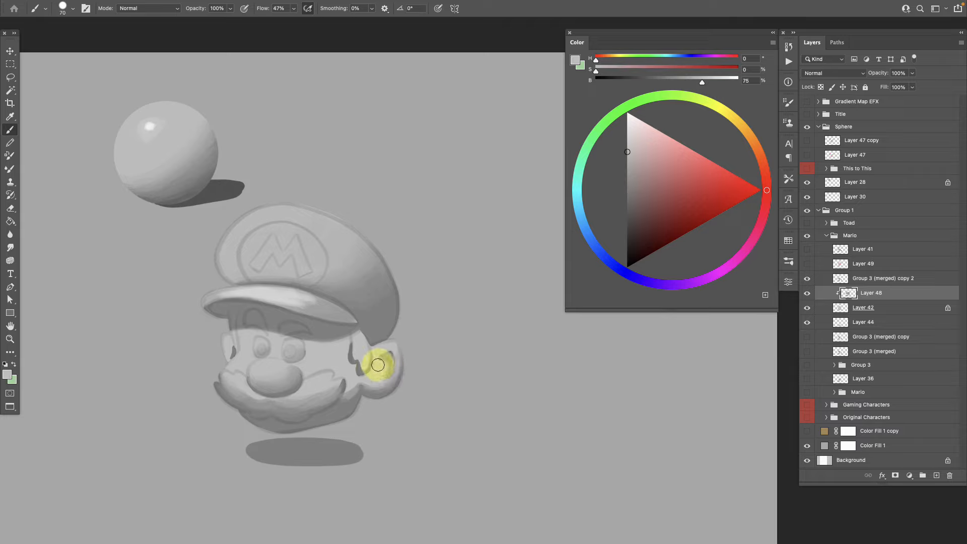
left_click(389, 359, "alt")
left_click(398, 371, "alt")
left_click(392, 359, "alt")
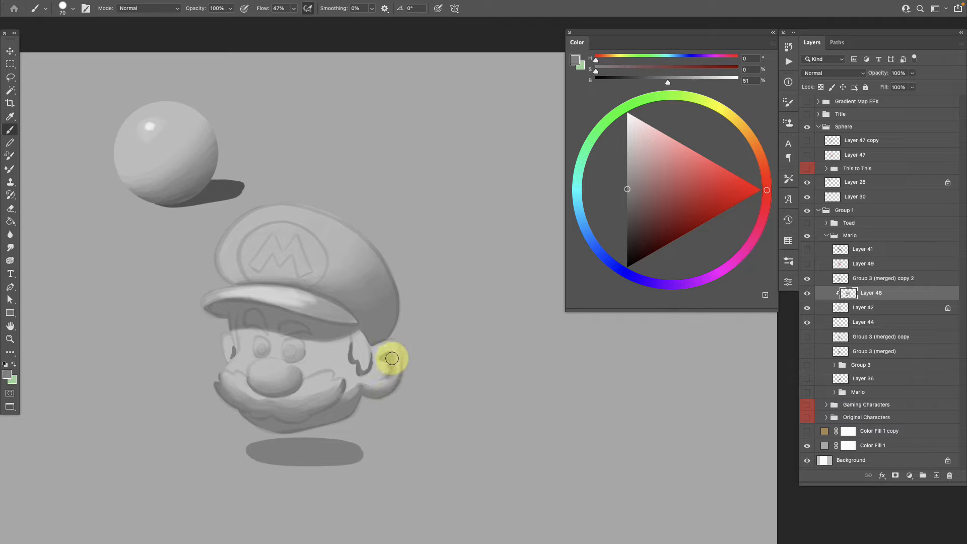
- Round the earlobe with a 100 px brush, blending its lower shadow into the light with sampled grays
left_click(374, 383, "alt")
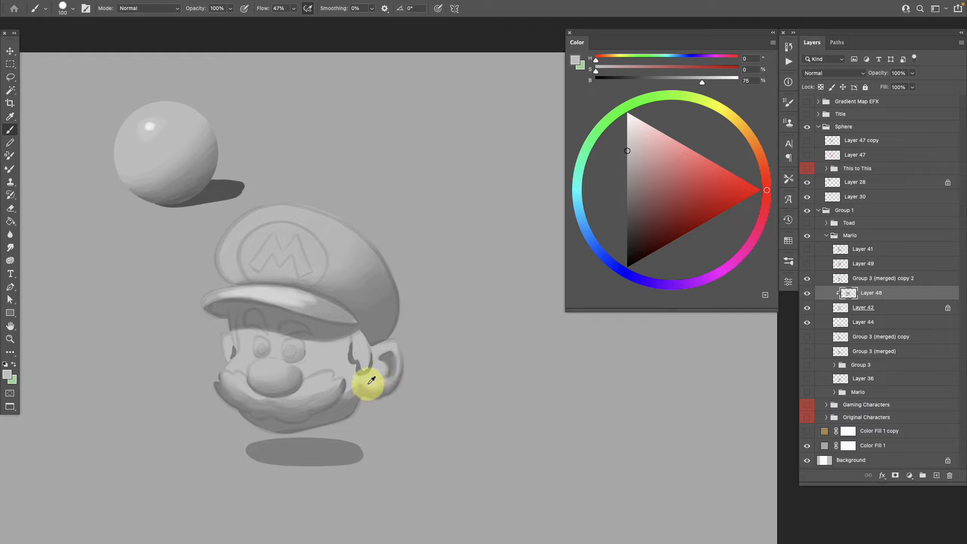
left_click(385, 389, "alt")
left_click(372, 388, "alt")
left_click(377, 395, "alt")
left_click(372, 390, "alt")
left_click(370, 384, "alt")
left_click(383, 391, "alt")
left_click(370, 391, "alt")
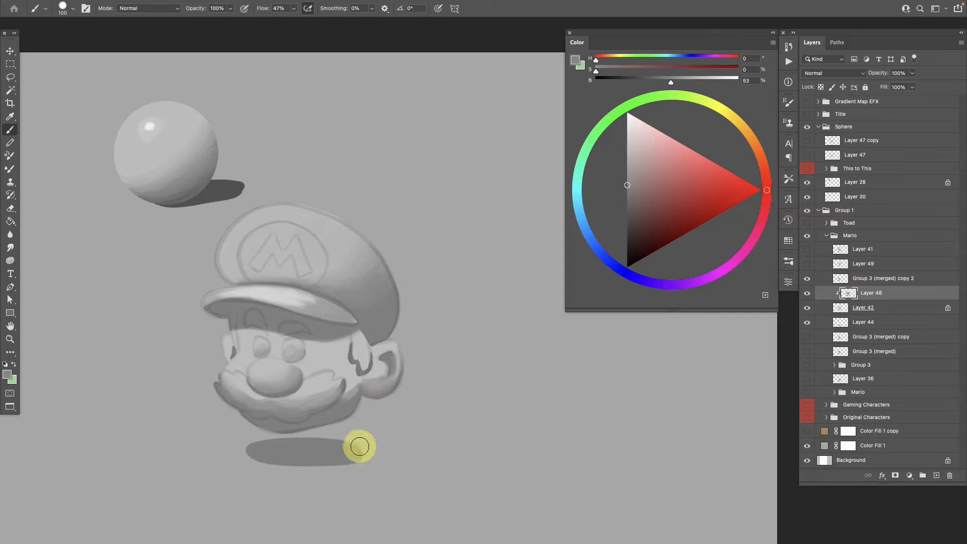
left_click(370, 389, "alt")
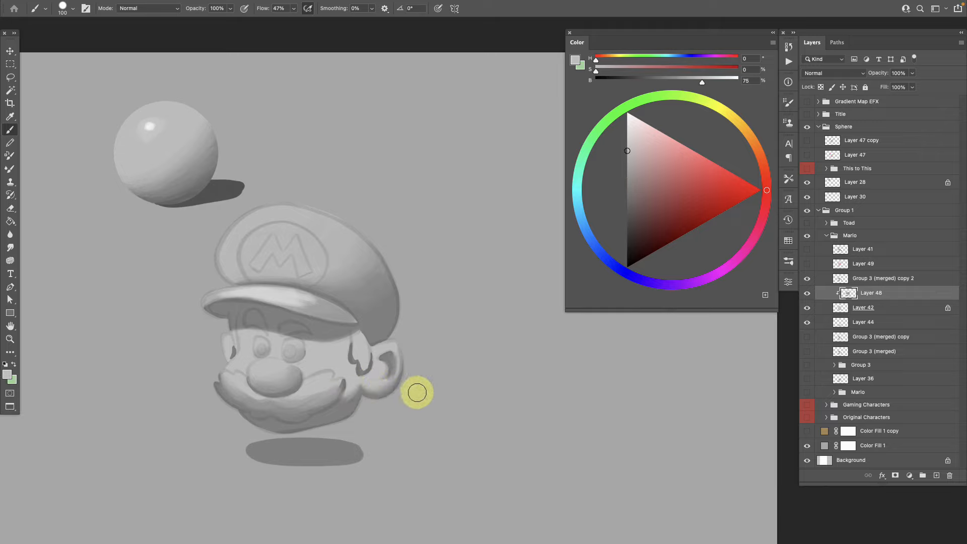
- Create a new layer, enlarge the brush to 175 px and paint a small ball beside the cap with a shadow gray sampled from the face
scroll(417, 391, "right", 3)
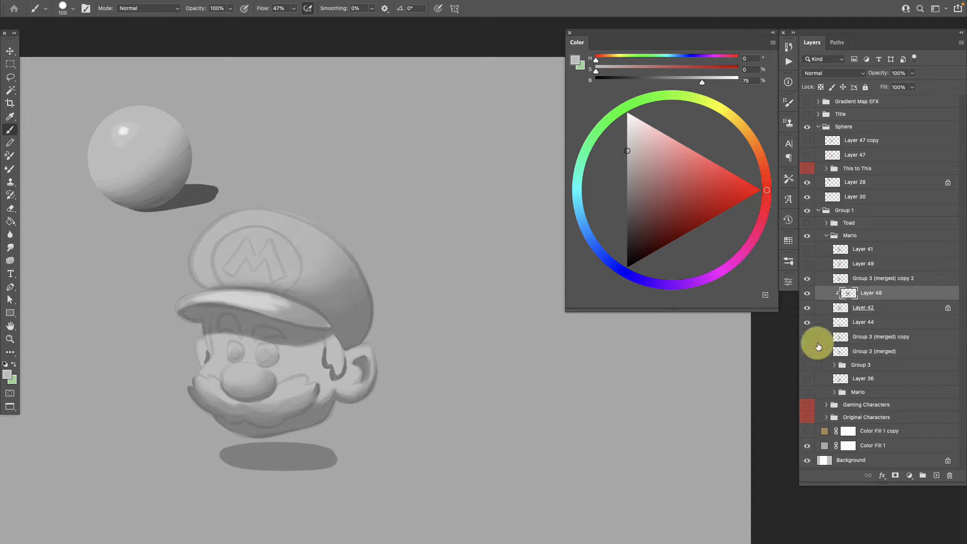
left_click(936, 475)
key("bracketright")
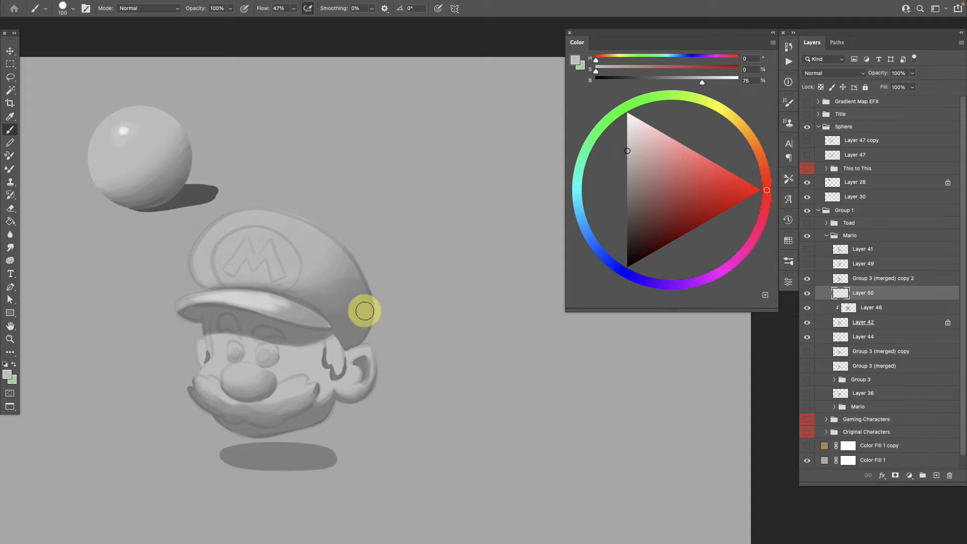
key("bracketright")
key("bracketright")
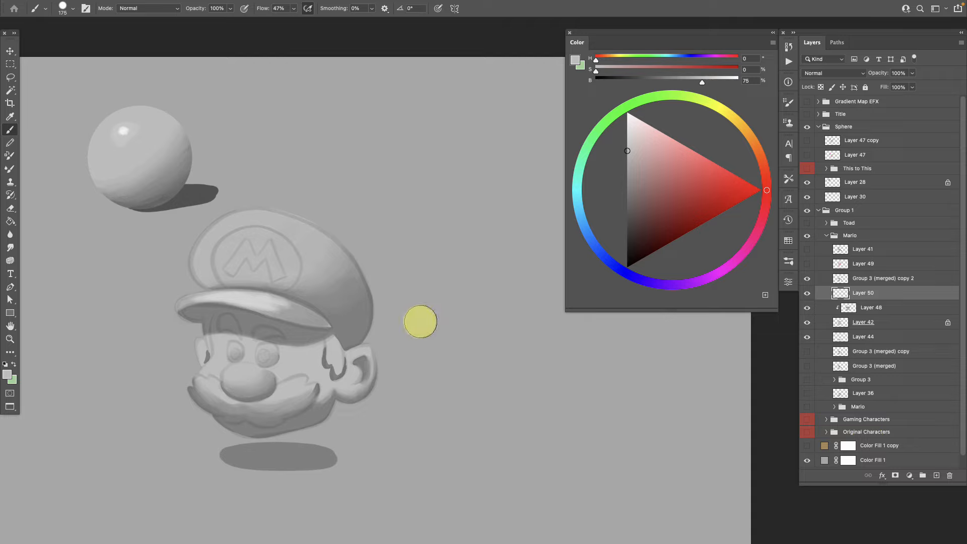
left_click(311, 418, "alt")
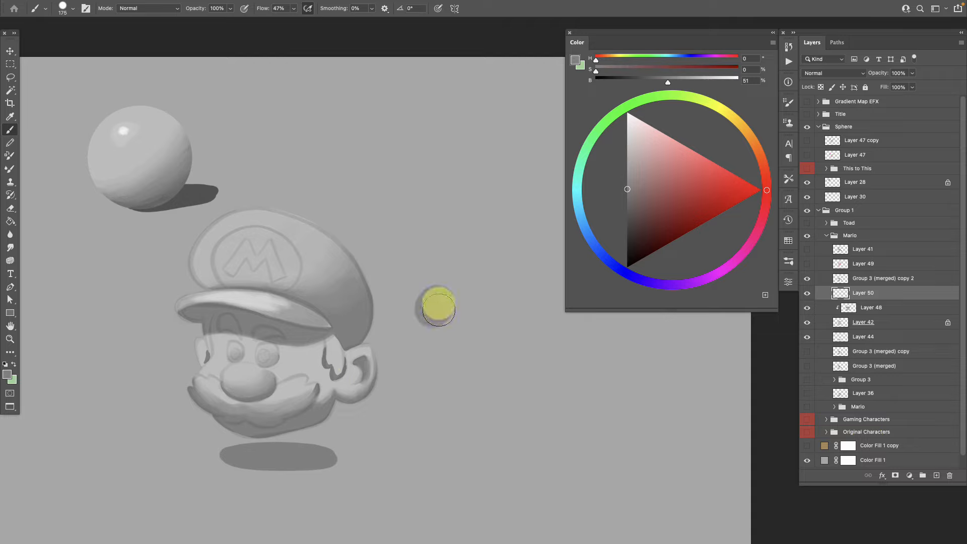
mouse_move(441, 295)
left_mouse_down()
mouse_move(433, 317)
mouse_move(453, 302)
mouse_move(452, 294)
mouse_move(431, 299)
mouse_move(443, 318)
left_mouse_up()
- Lay a light gray sampled from the reference sphere over the small ball and blend it into the shadow with sampled mid-grays
mouse_move(151, 133)
left_mouse_down()
mouse_move(153, 168)
mouse_move(160, 137)
mouse_move(346, 307)
mouse_move(440, 289)
mouse_move(441, 306)
mouse_move(439, 289)
mouse_move(458, 302)
mouse_move(447, 319)
mouse_move(433, 312)
left_mouse_up()
left_click(453, 316, "alt")
left_click(446, 298, "alt")
left_click_drag(472, 399, 433, 403)
left_click(402, 324, "alt")
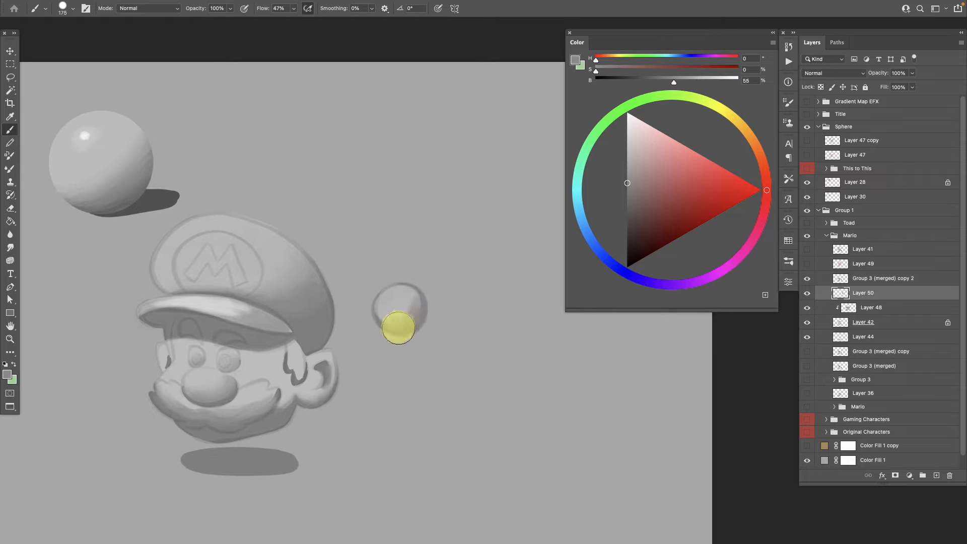
left_click(412, 300, "alt")
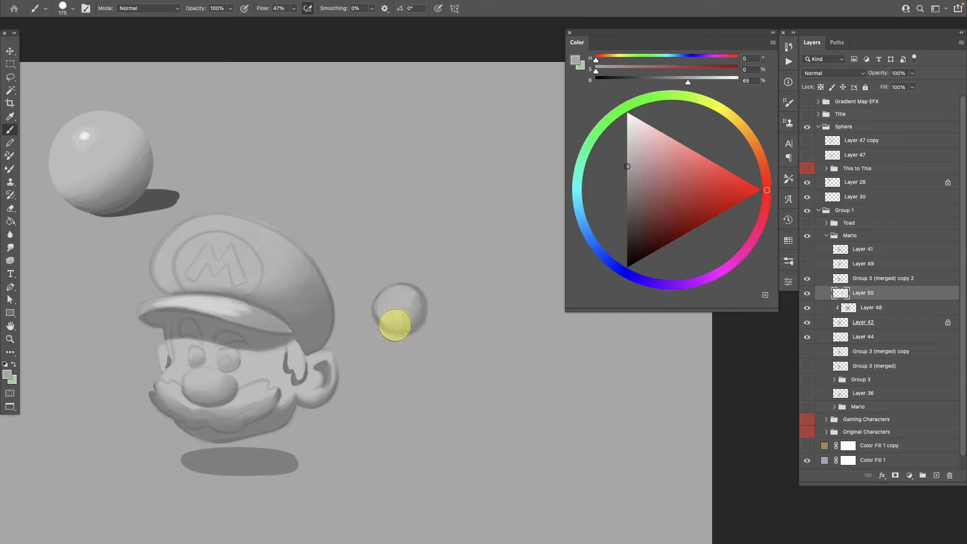
left_click_drag(424, 312, 403, 312)
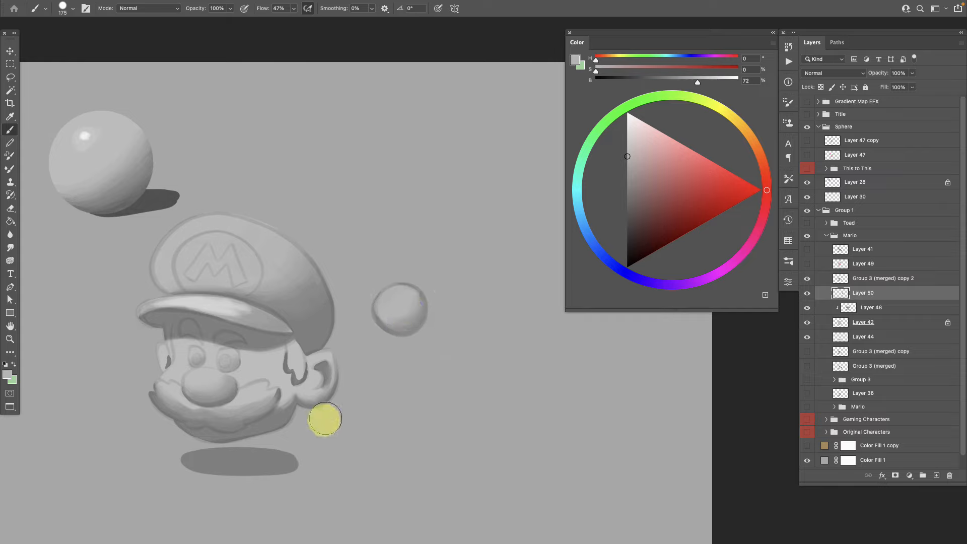
- Round the small ball's form, alternating light and shadow grays sampled from its own surface across the shading transition
left_click(387, 318, "alt")
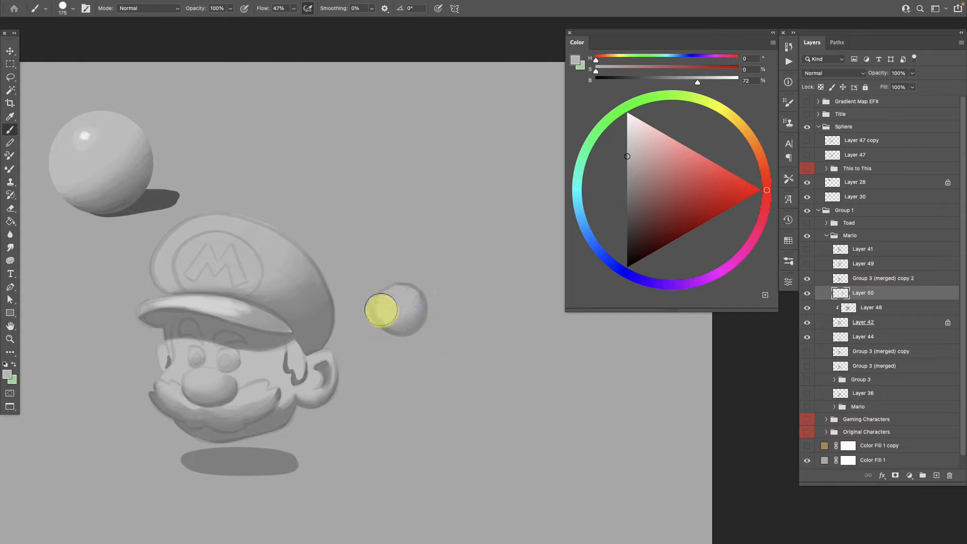
left_click(399, 328, "alt")
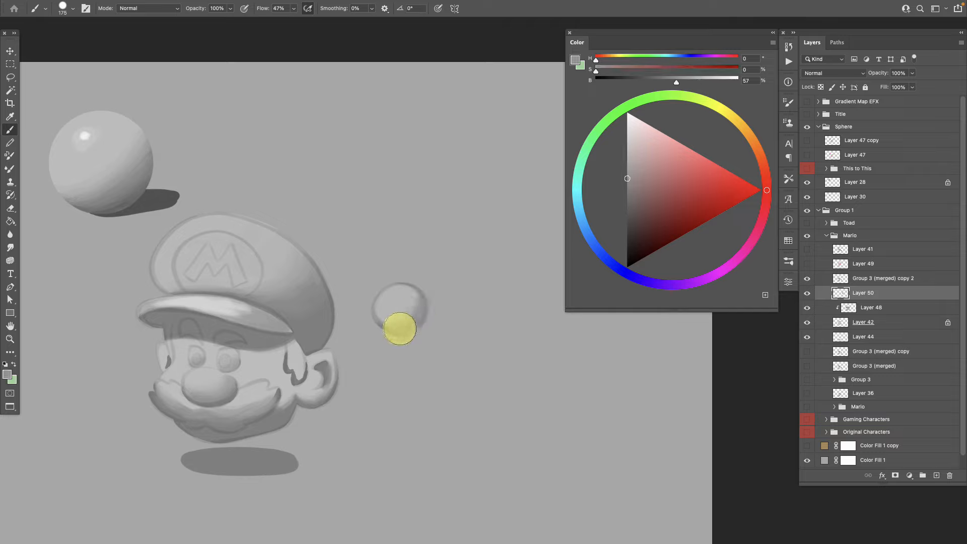
left_click(400, 313, "alt")
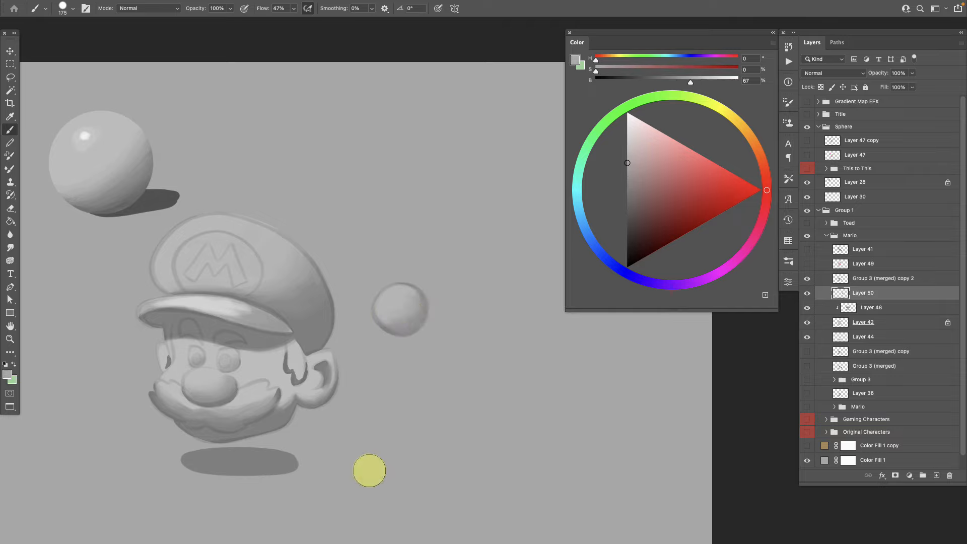
left_click(387, 298, "alt")
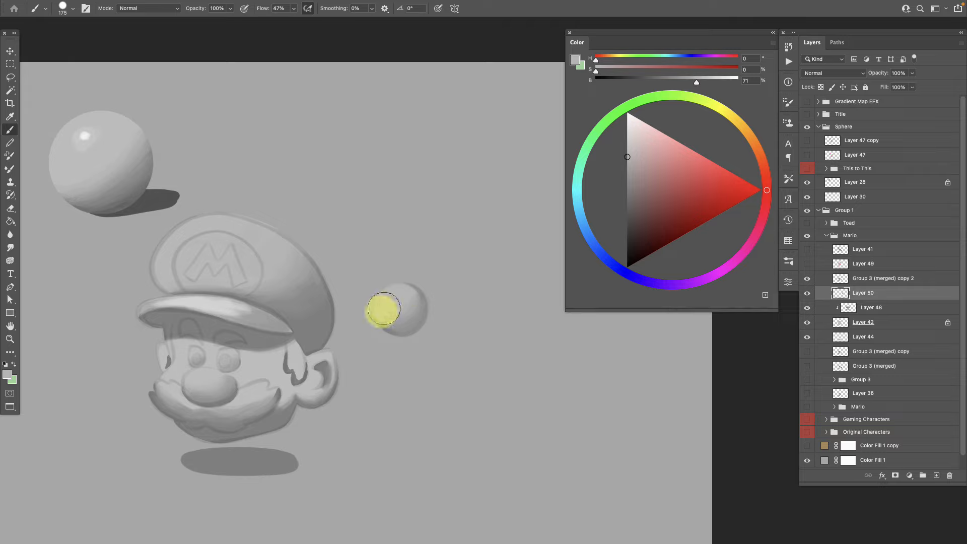
left_click(406, 319, "alt")
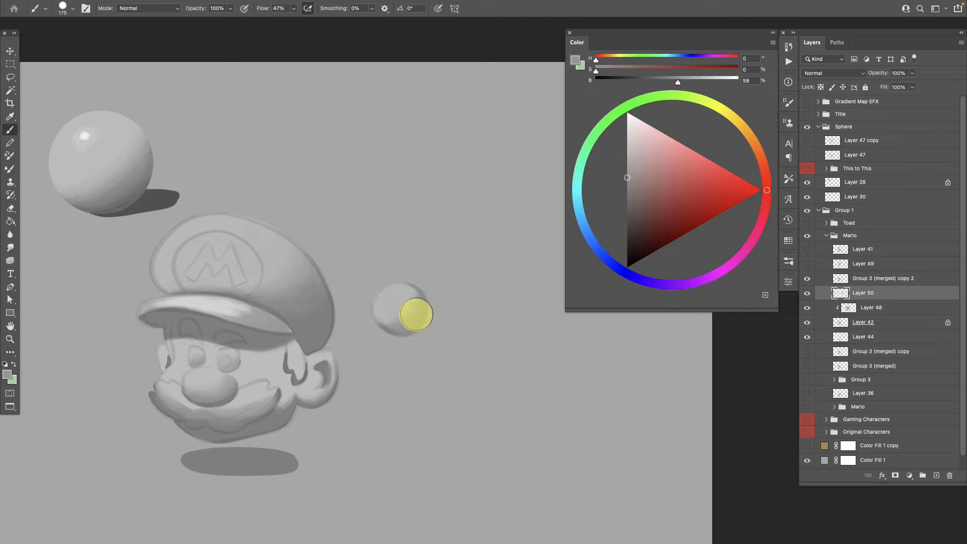
left_click(385, 328, "alt")
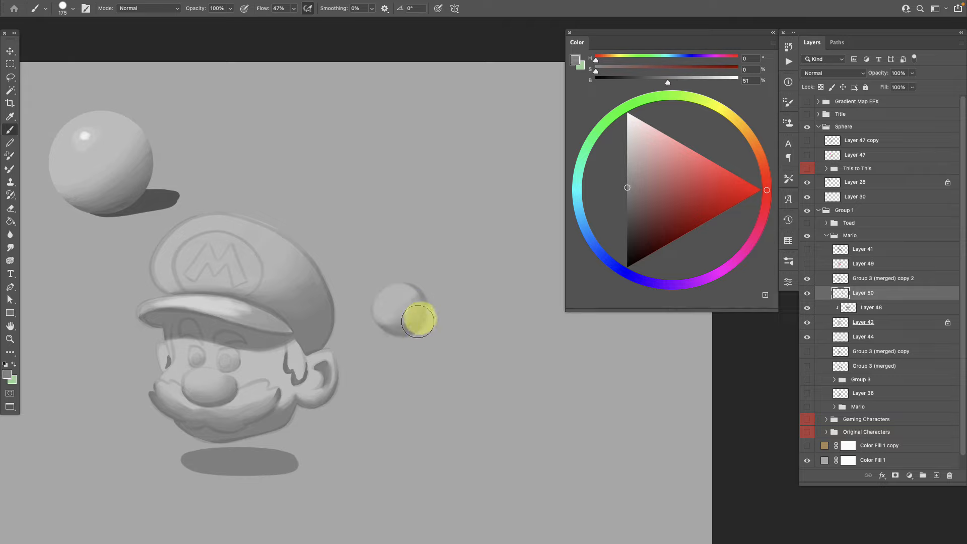
left_click(397, 320, "alt")
left_click(391, 315, "alt")
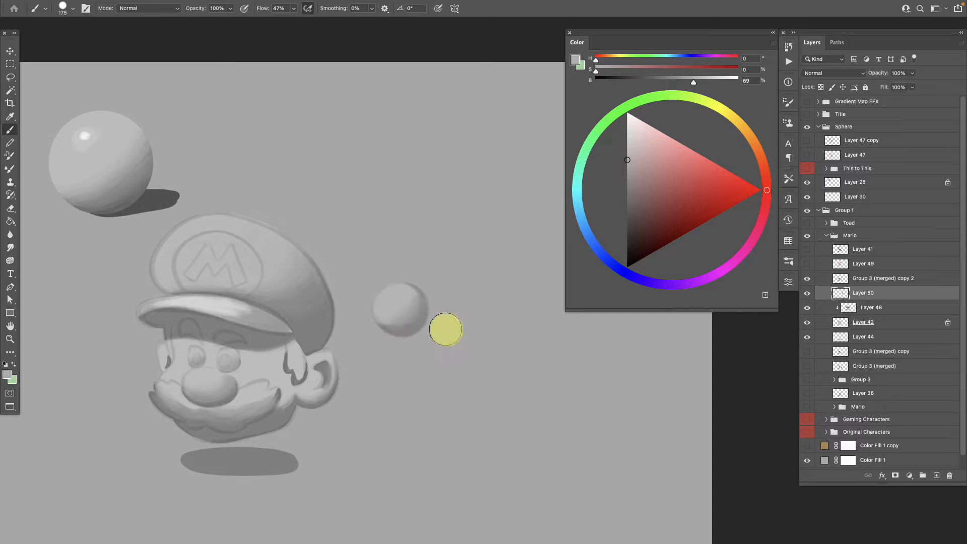
- Rework the small ball's shadow side with a sampled dark gray and soften it into the light area with intermediate grays
scroll(439, 348, "right", 3)
scroll(438, 347, "up", 1)
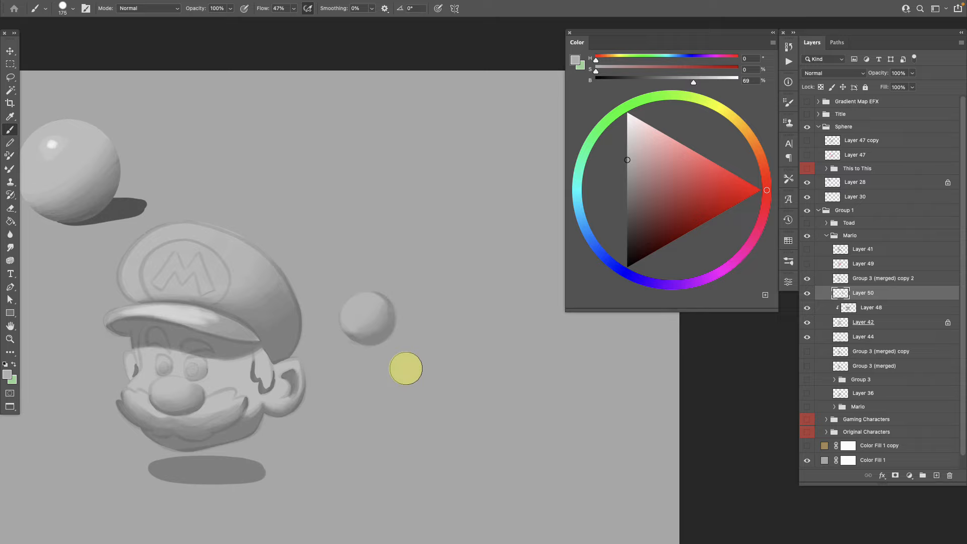
left_click(386, 326, "alt")
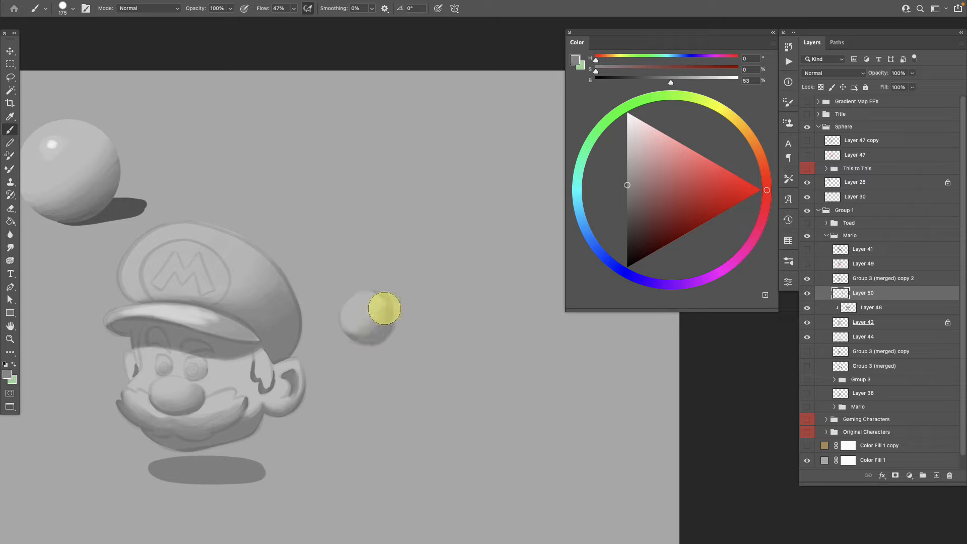
left_click(374, 310, "alt")
left_click(364, 319, "alt")
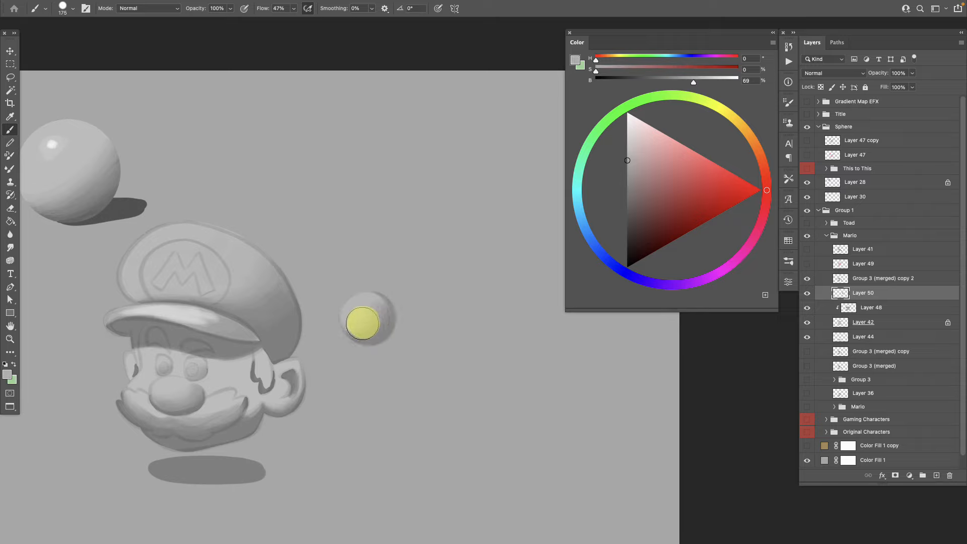
left_click(375, 320, "alt")
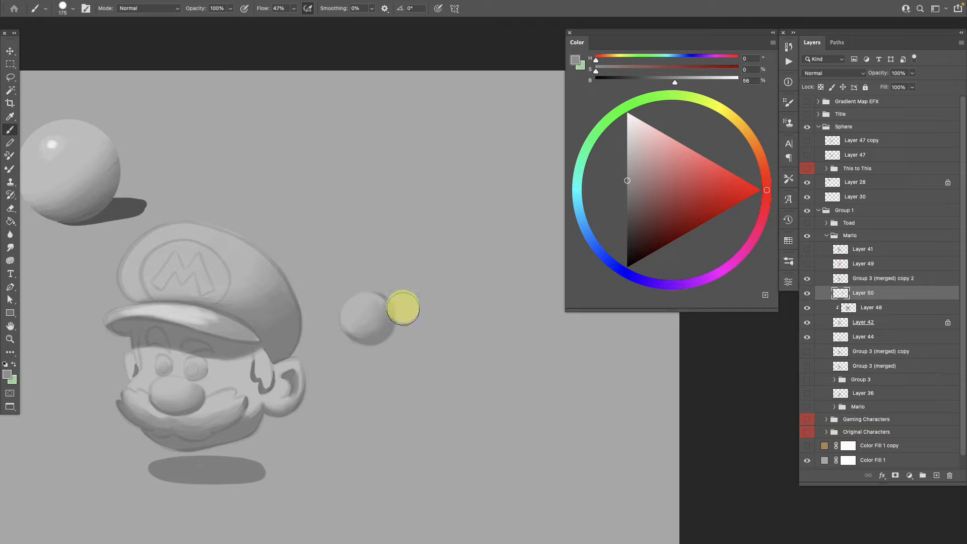
left_click(360, 311, "alt")
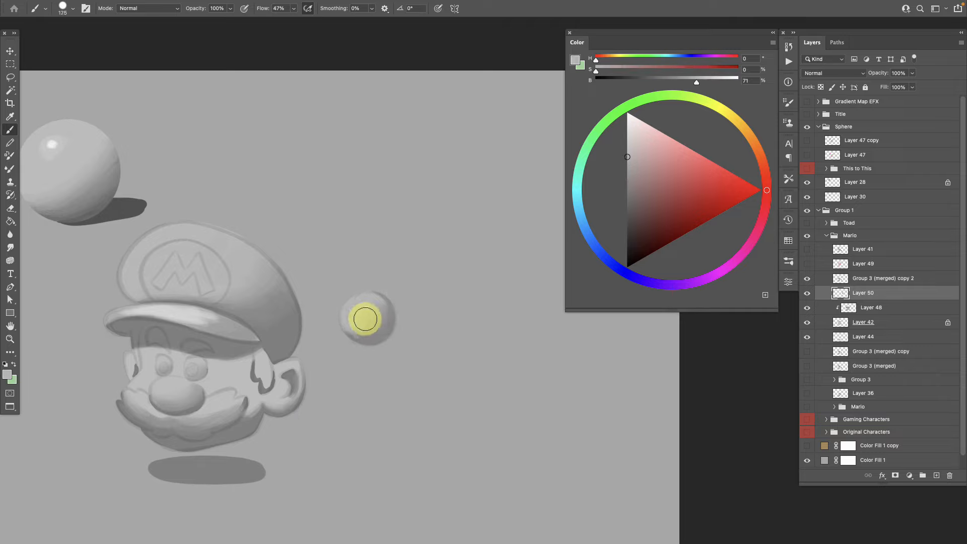
- Spread light gray across the ball with a 125 px brush, then narrow the shadow to a thin rim using a 70 px brush
mouse_move(380, 323)
left_mouse_down()
mouse_move(368, 299)
mouse_move(381, 305)
mouse_move(364, 327)
left_mouse_up()
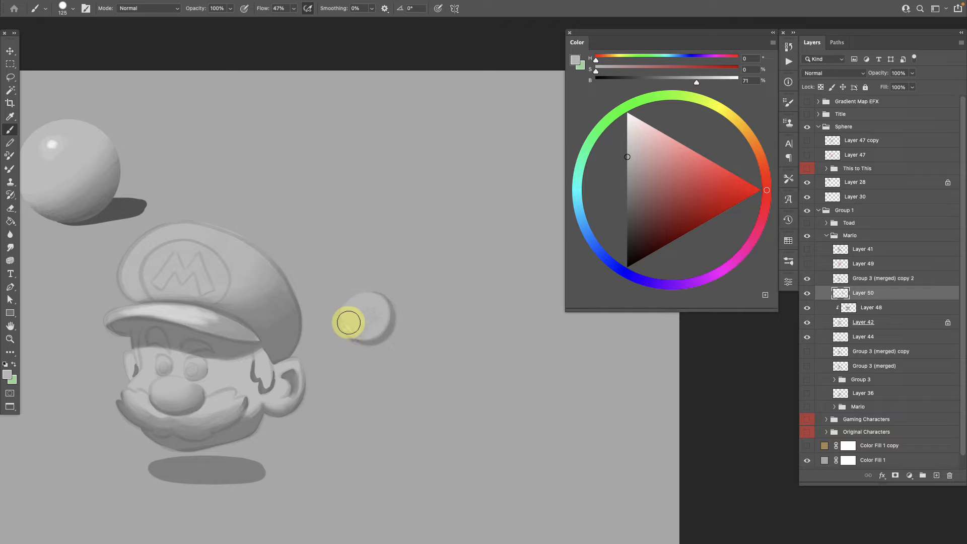
left_click(382, 334, "alt")
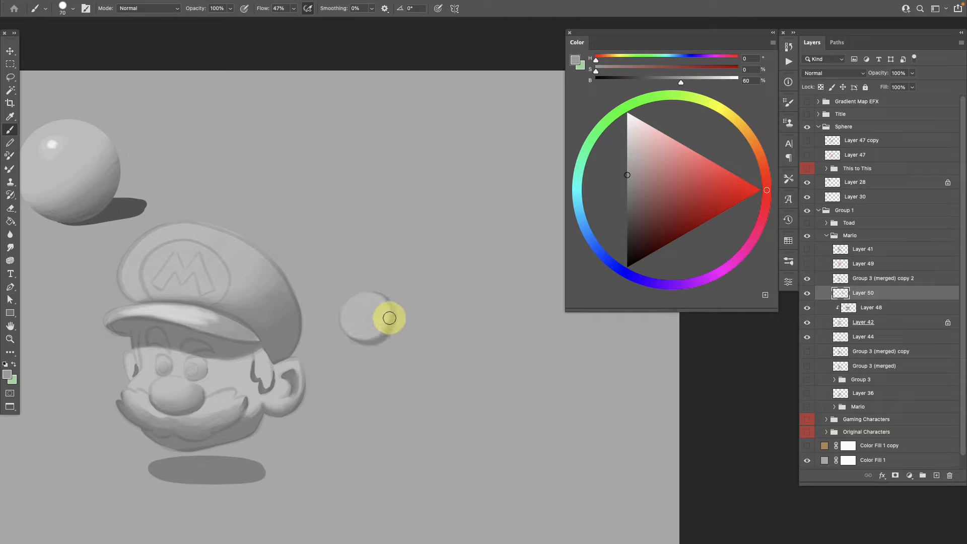
left_click(372, 333, "alt")
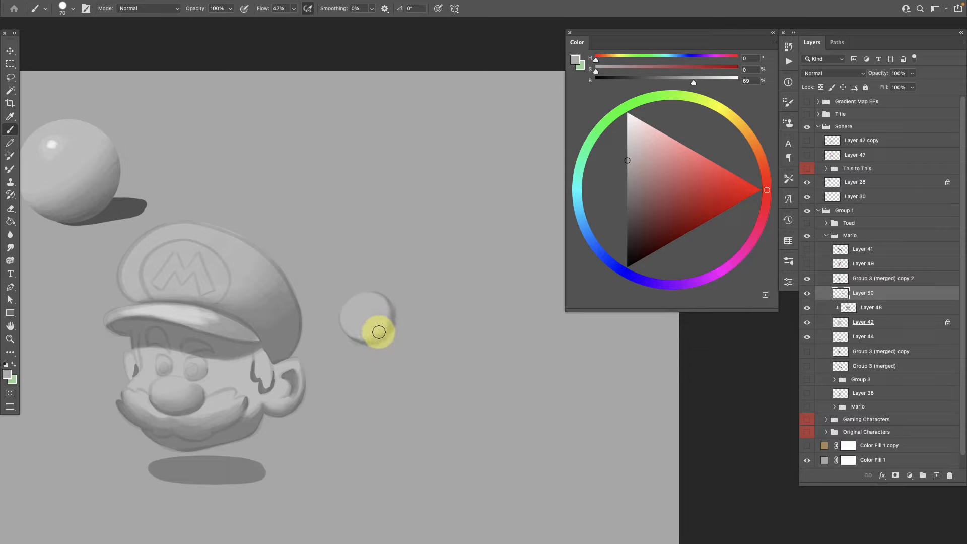
left_click(384, 332, "alt")
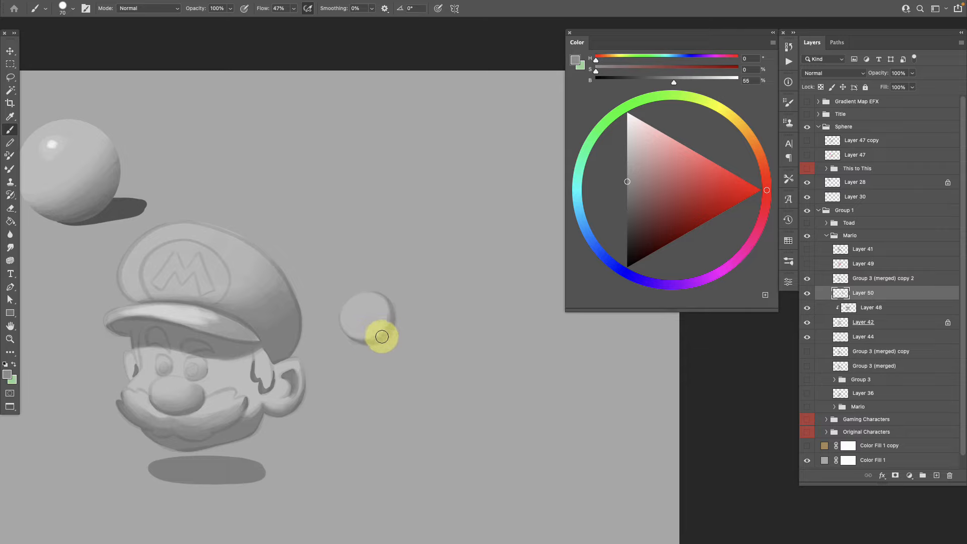
- Refine the tight shadow transition along the small ball's lower and outer rim with sampled light and mid grays
scroll(381, 336, "up", 3)
left_click(355, 330, "alt")
left_click(379, 323, "alt")
left_click(385, 275, "alt")
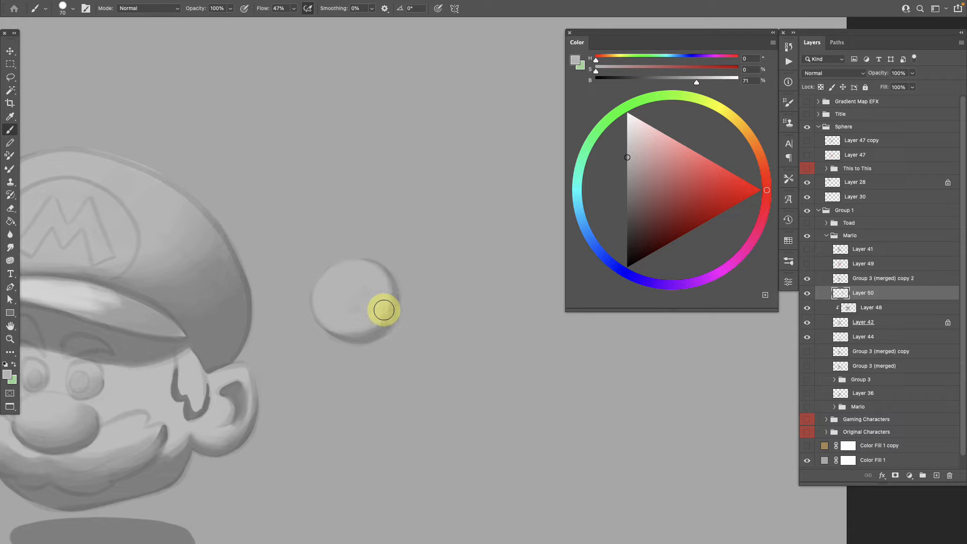
left_click(364, 329, "alt")
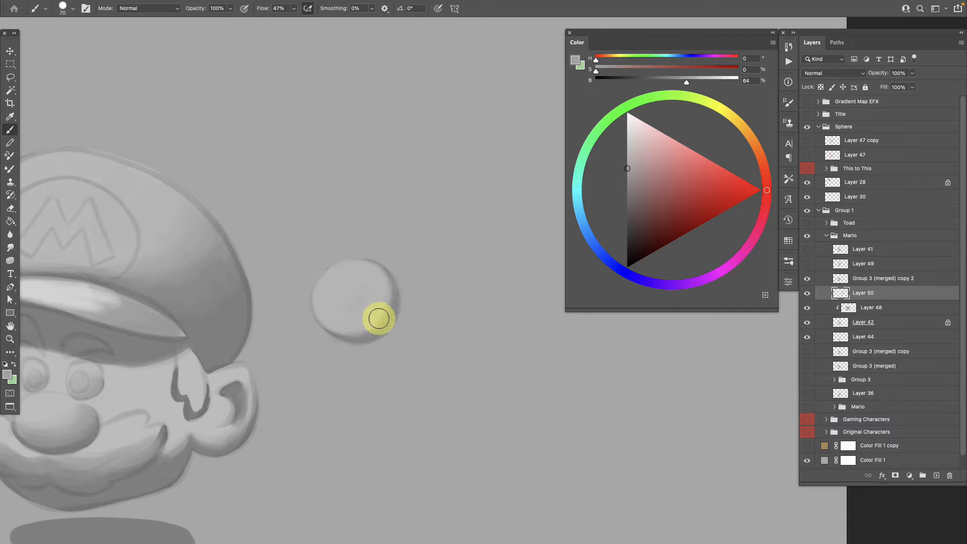
left_click(383, 284, "alt")
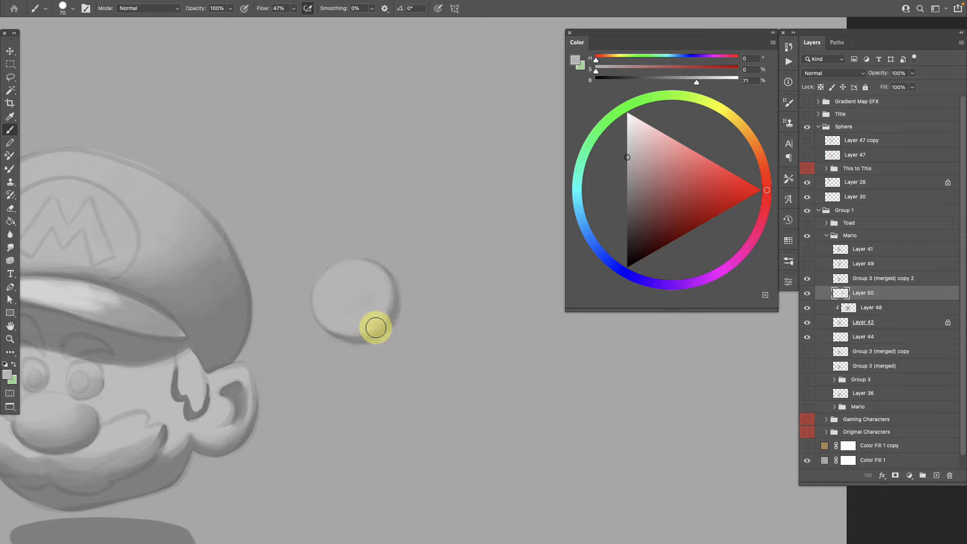
left_click(357, 330, "alt")
left_click(363, 334, "alt")
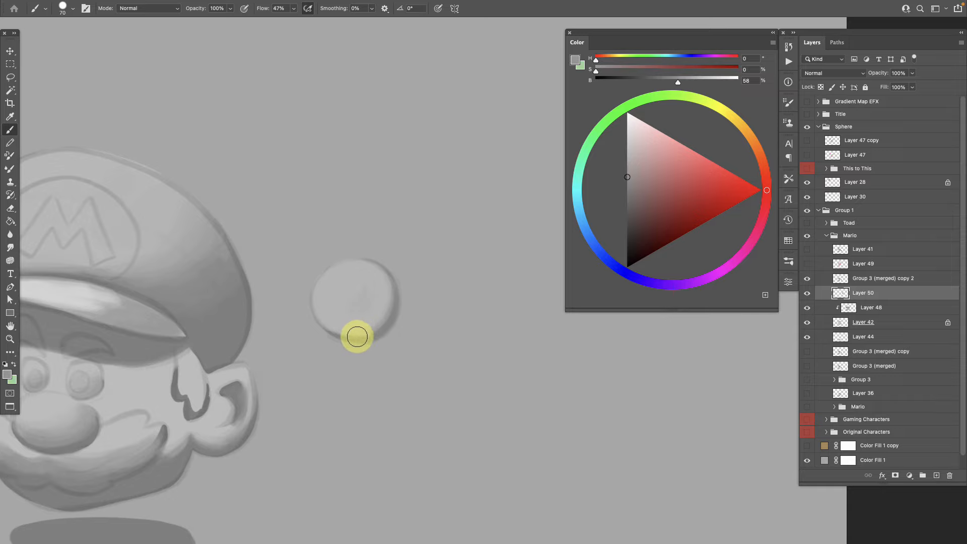
- Move the small shaded ball up next to the large reference sphere for a side-by-side comparison
key("z")
left_click(388, 347, "alt")
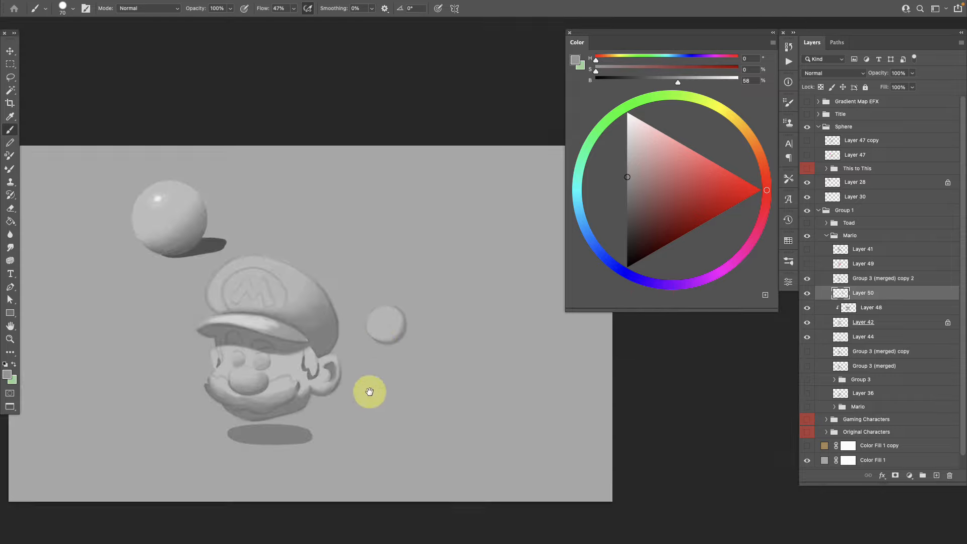
key("v")
left_click_drag(455, 419, 345, 324)
key("z")
left_click(329, 290)
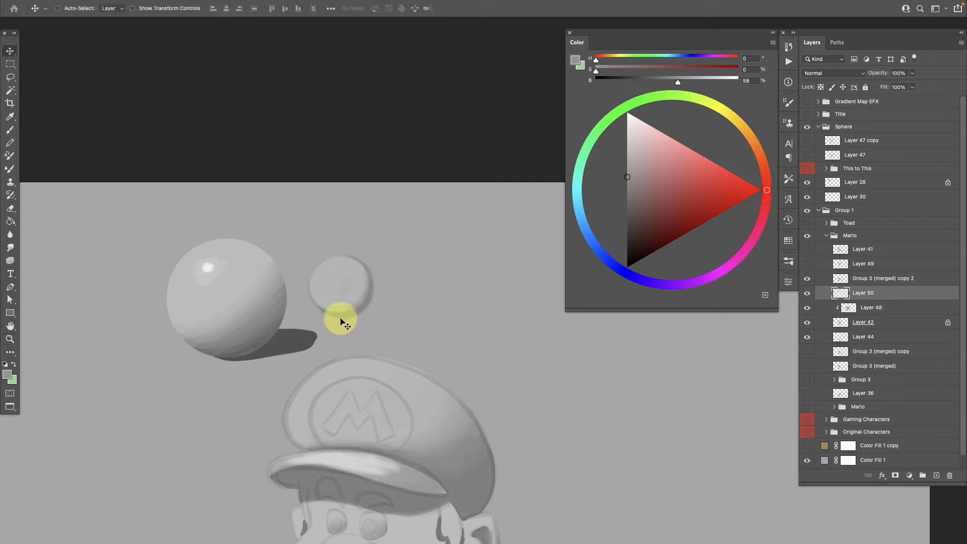
key("m")
key("v")
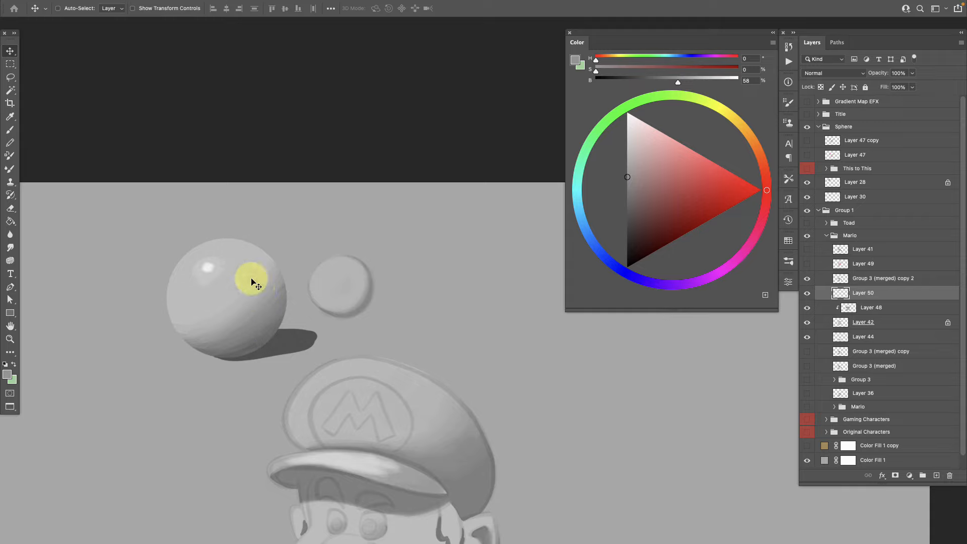
left_click_drag(376, 337, 308, 361)
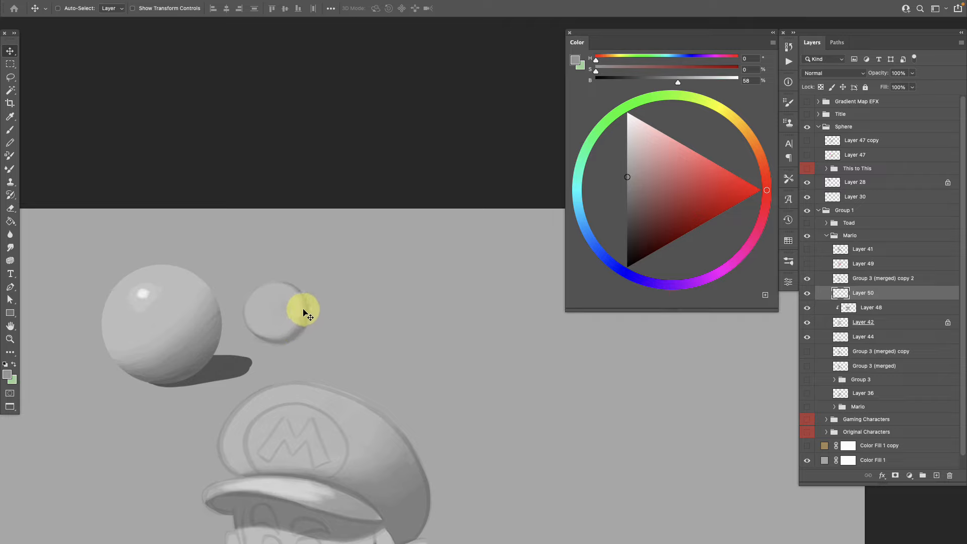
- Darken the small ball's shadow rim with the 70 px brush and a dark gray sampled from the reference sphere's lower edge
key("b")
left_click(203, 364, "alt")
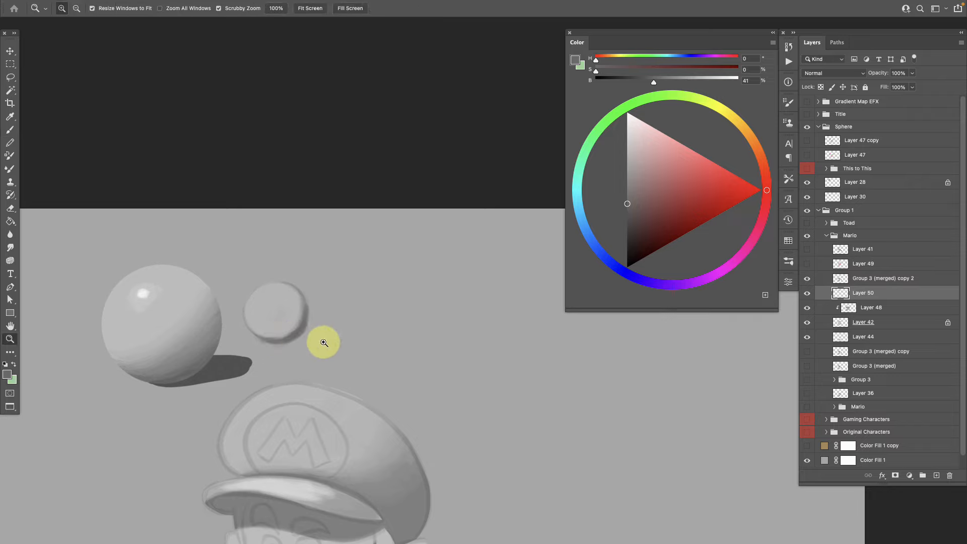
scroll(320, 339, "down", 5)
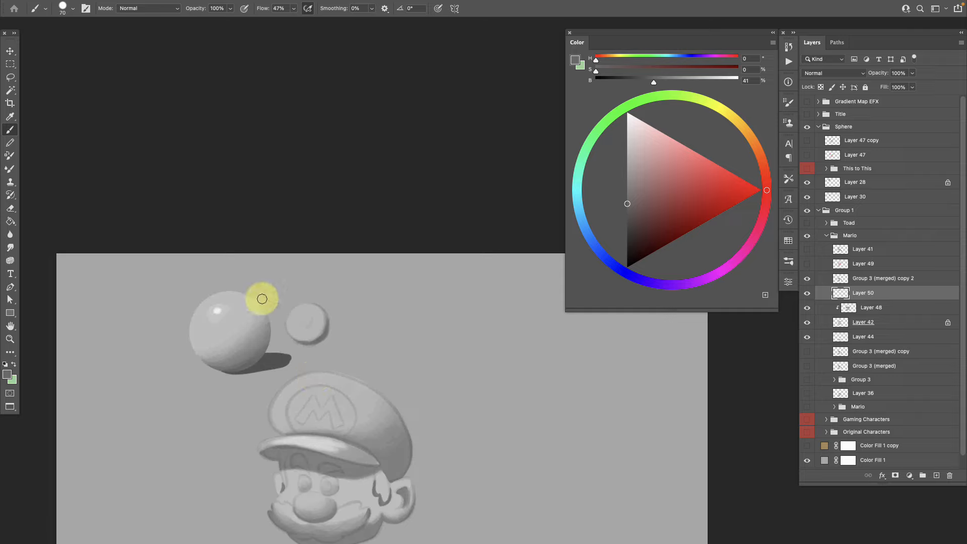
left_click_drag(349, 384, 311, 326)
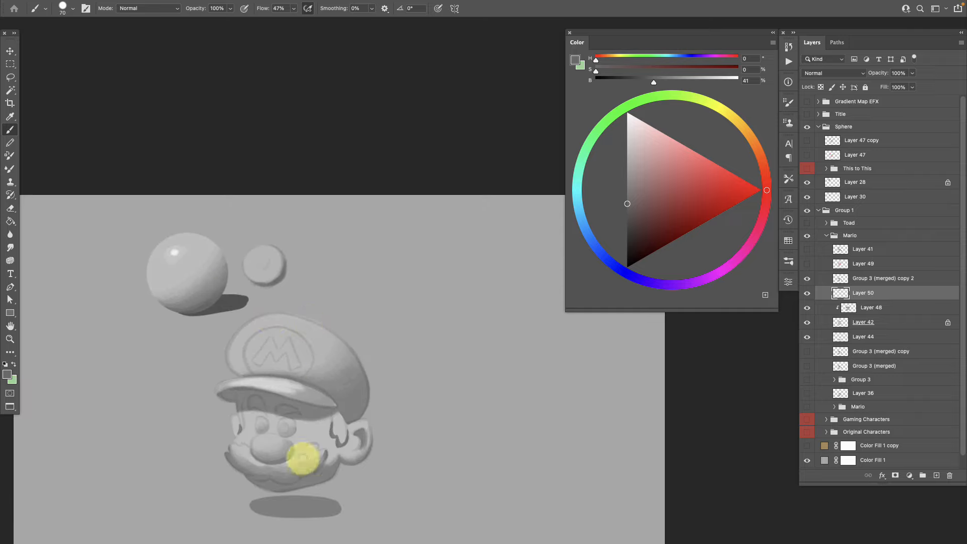
scroll(343, 418, "down", 3)
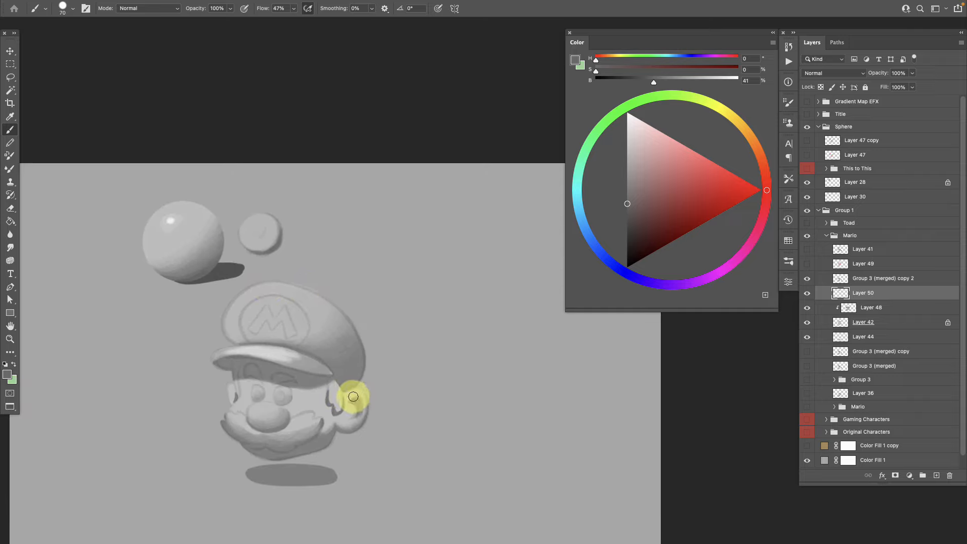
- On Layer 48, start rounding the earlobe with sampled light grays and a 60 px brush
left_click(337, 330, "alt")
key("z")
mouse_move(337, 334)
left_mouse_down()
mouse_move(363, 351)
mouse_move(313, 266)
left_mouse_up()
key("b")
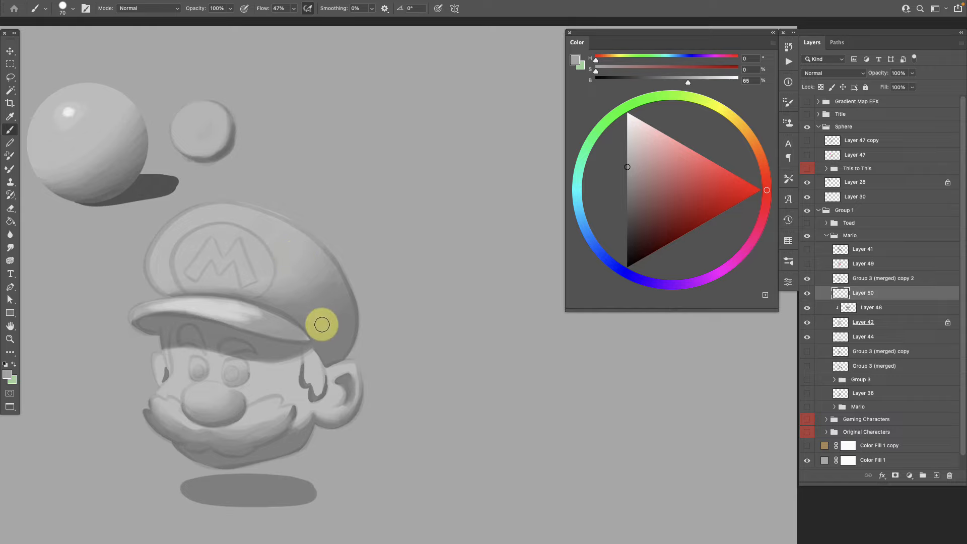
scroll(378, 382, "down", 3)
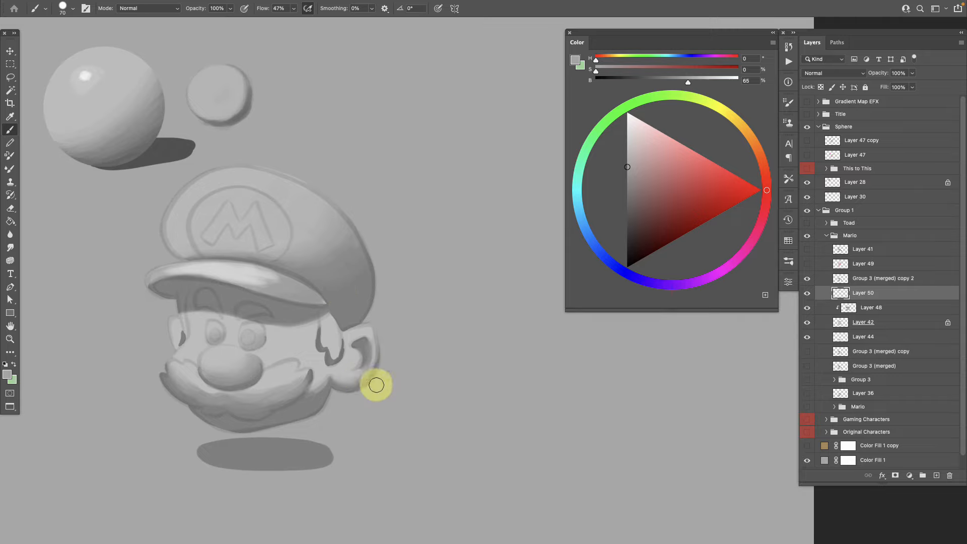
left_click(859, 307)
left_click(346, 376, "alt")
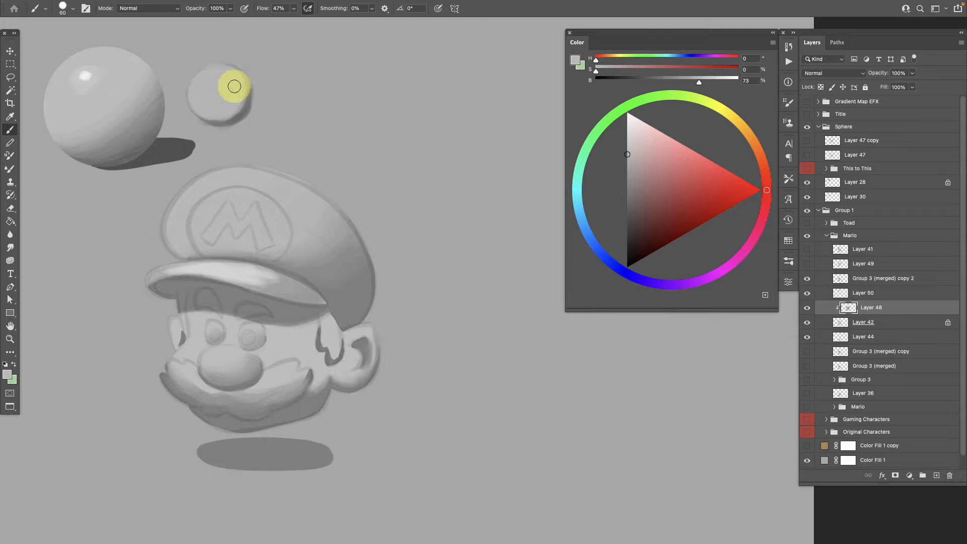
mouse_move(222, 117)
left_mouse_down()
mouse_move(196, 108)
mouse_move(218, 107)
mouse_move(200, 129)
mouse_move(235, 86)
mouse_move(232, 114)
left_mouse_up()
left_click(351, 373, "alt")
mouse_move(341, 375)
left_mouse_down()
mouse_move(358, 375)
mouse_move(360, 384)
mouse_move(338, 375)
mouse_move(367, 373)
mouse_move(341, 382)
left_mouse_up()
- Shade the inner and outer rim of the ear with sampled mid grays and a 90 px brush
key("bracketright")
key("bracketright")
left_click(362, 370, "alt")
left_click(359, 373, "alt")
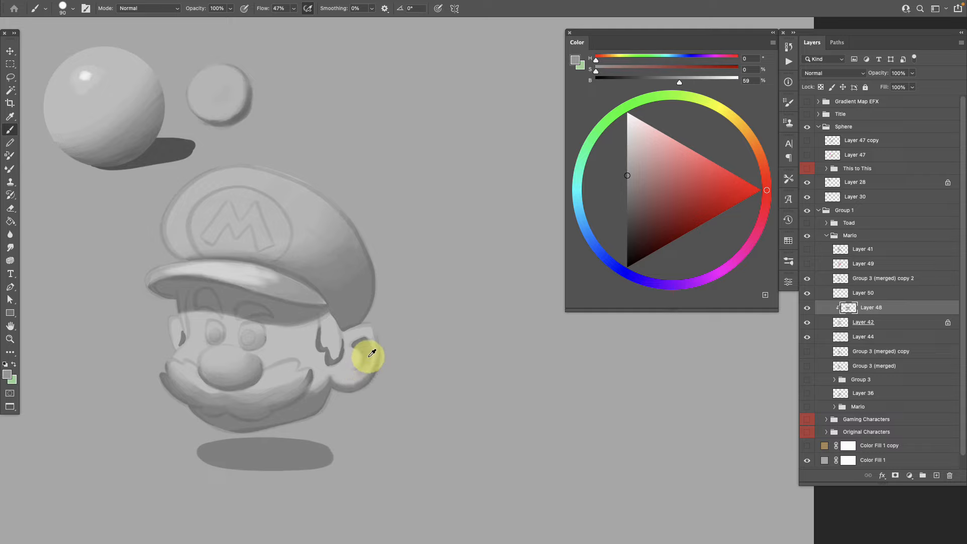
left_click(370, 340, "alt")
left_click(366, 367, "alt")
left_click(367, 352, "alt")
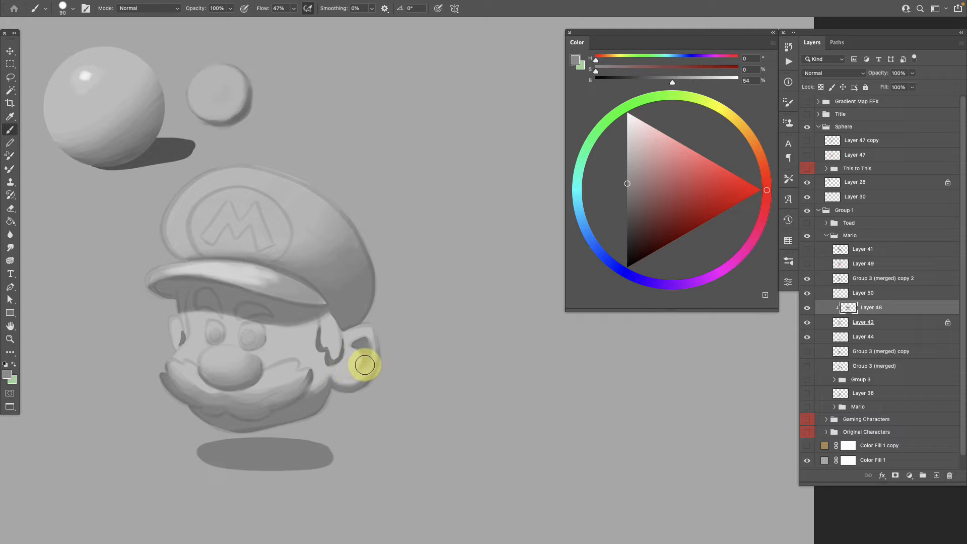
- Soften the earlobe's shadow transition by alternating sampled light gray and mid gray strokes
left_click(347, 370, "alt")
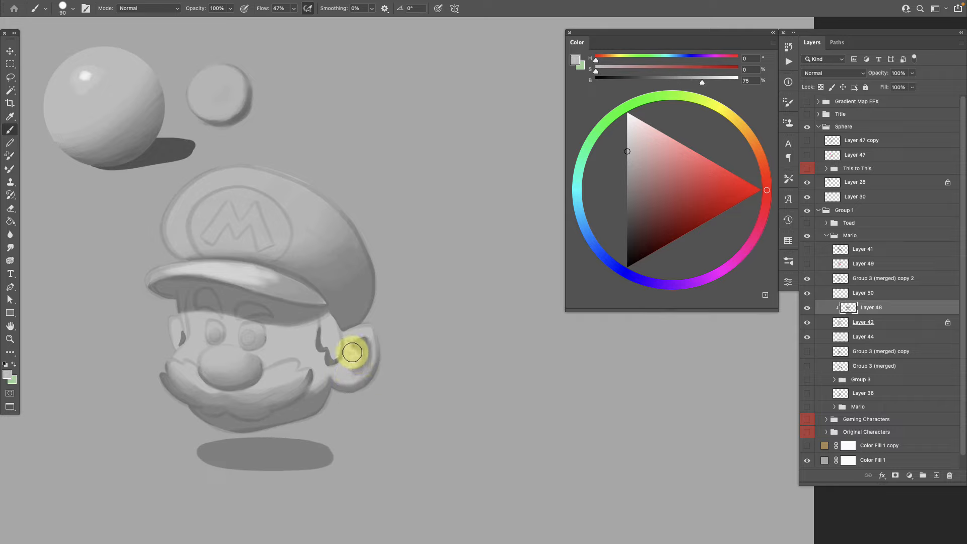
left_click(347, 375, "alt")
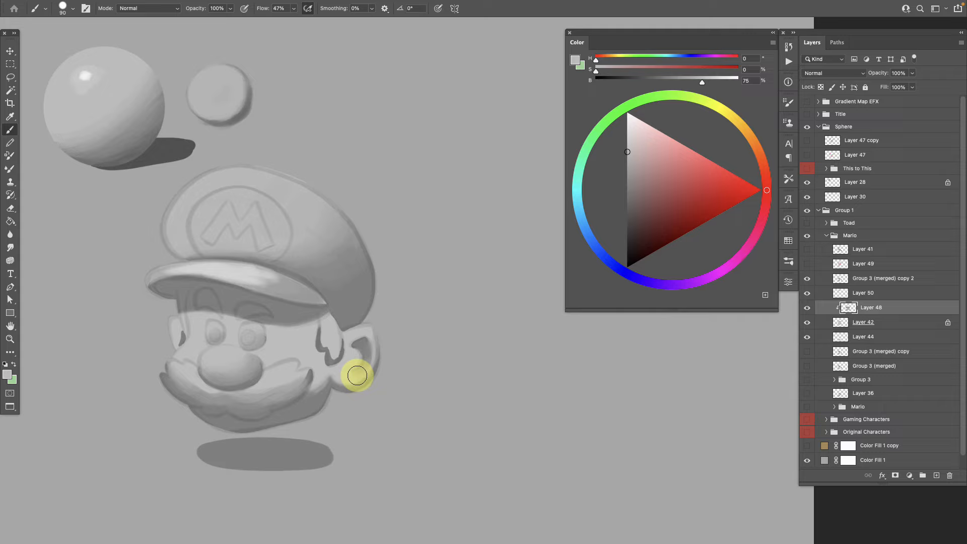
left_click(346, 386, "alt")
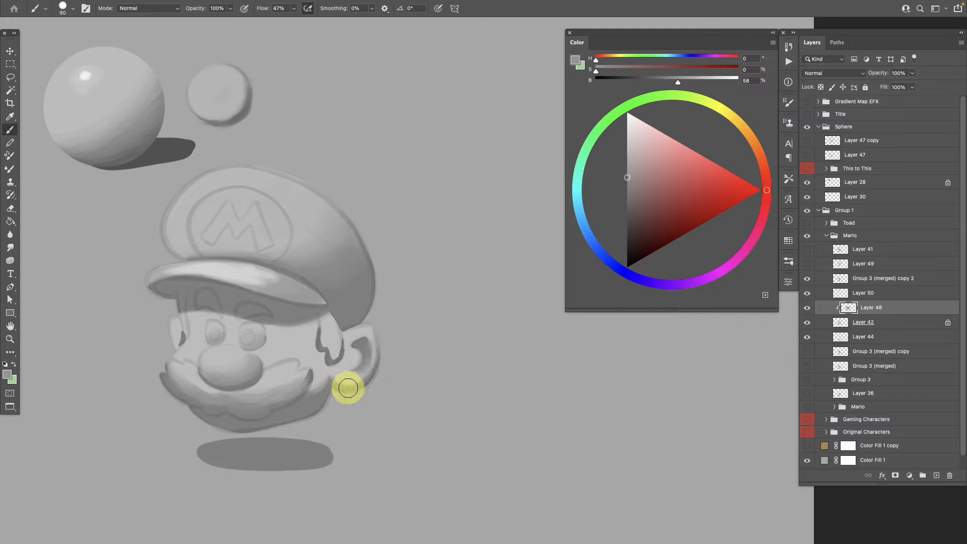
left_click(346, 379, "alt")
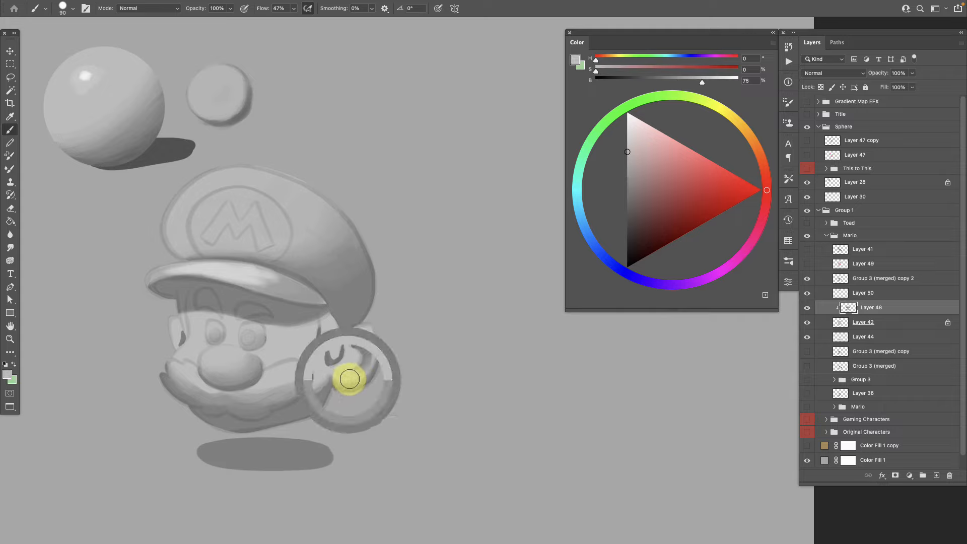
left_click(365, 376, "alt")
left_click(347, 378, "alt")
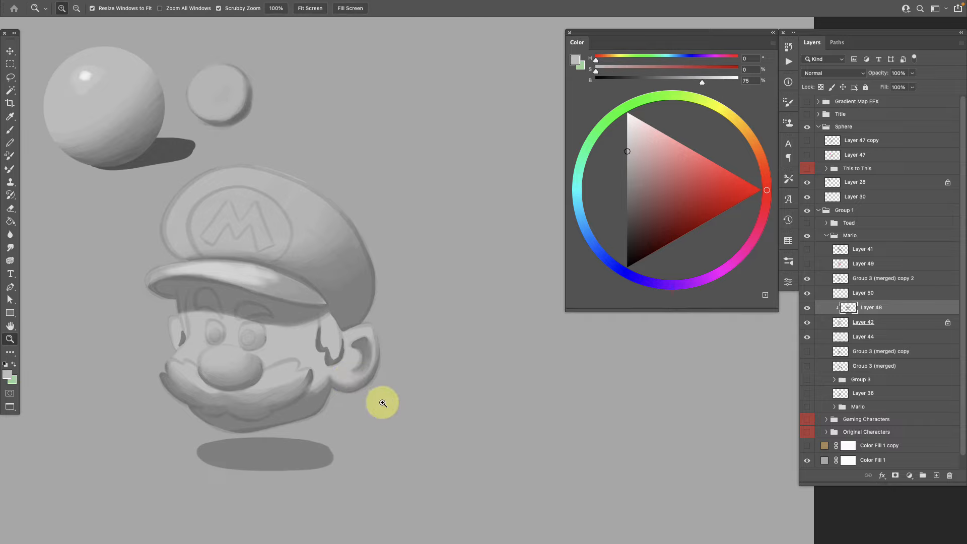
- Blend the shadow along the earlobe's lower edge where it meets the jaw, using sampled grays
left_click(375, 399, "alt")
left_click(357, 383, "alt")
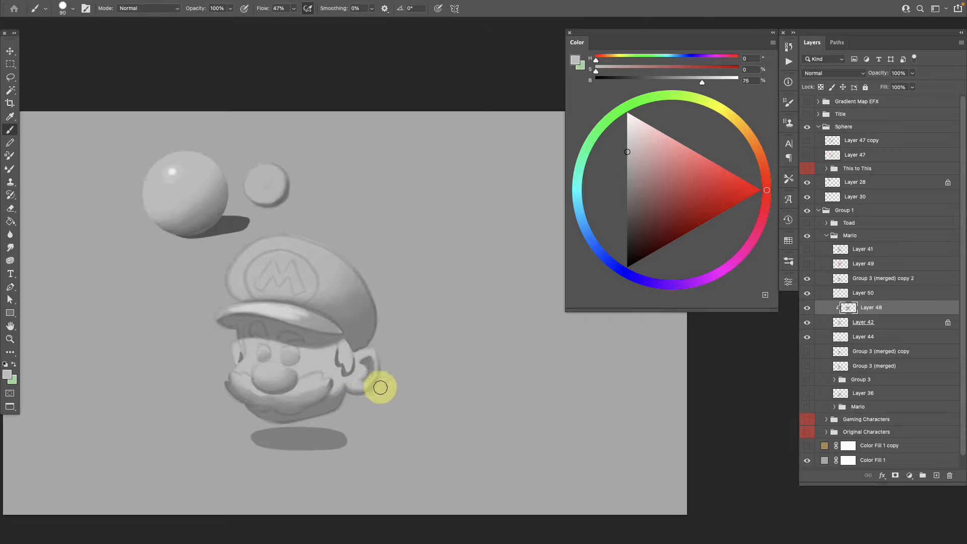
key("z")
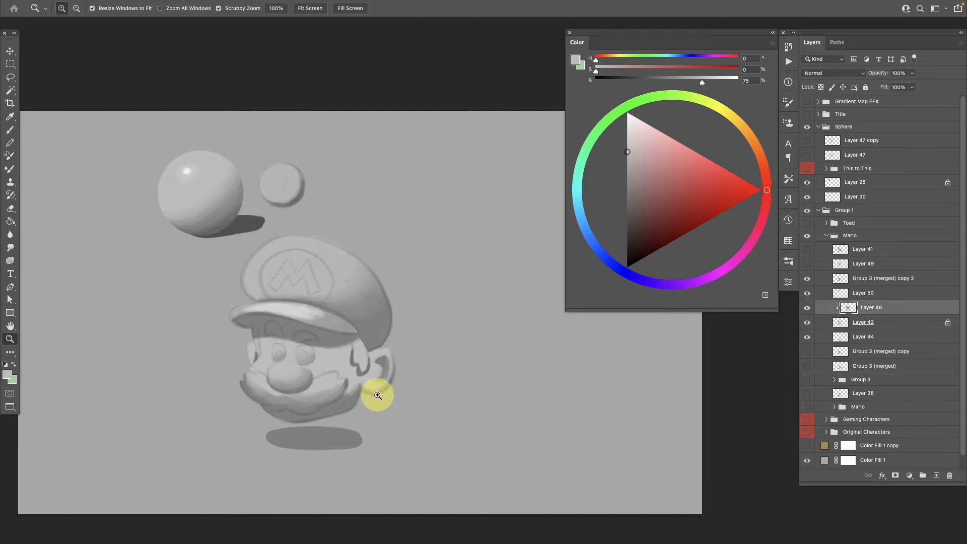
key("b")
left_click(378, 387, "alt")
left_click(361, 386, "alt")
left_click(368, 387, "alt")
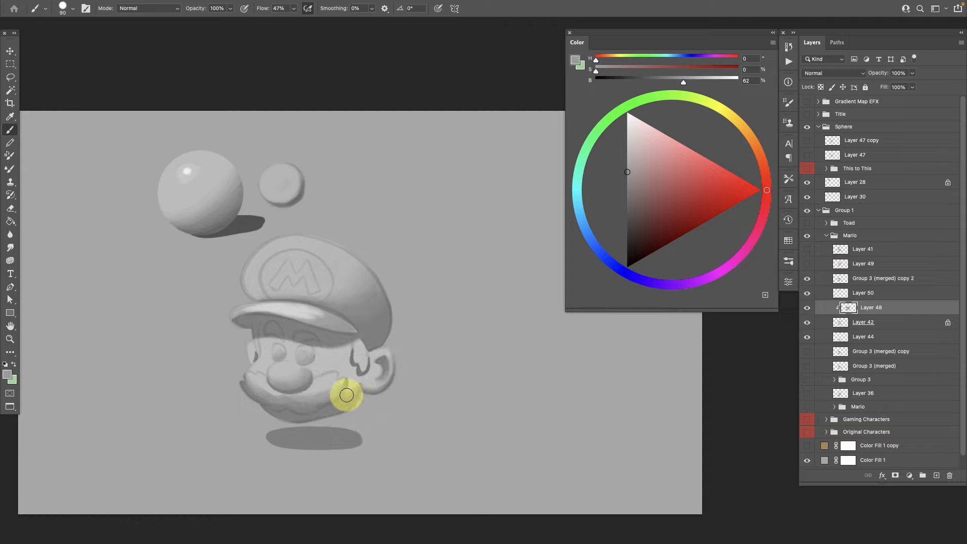
- Smooth the shading on the cheek and jaw between the mustache and the ear with sampled light, mid and darker grays
left_click(356, 389, "alt")
left_click(344, 394, "alt")
left_click(355, 387, "alt")
left_click(352, 388, "alt")
left_click(334, 399, "alt")
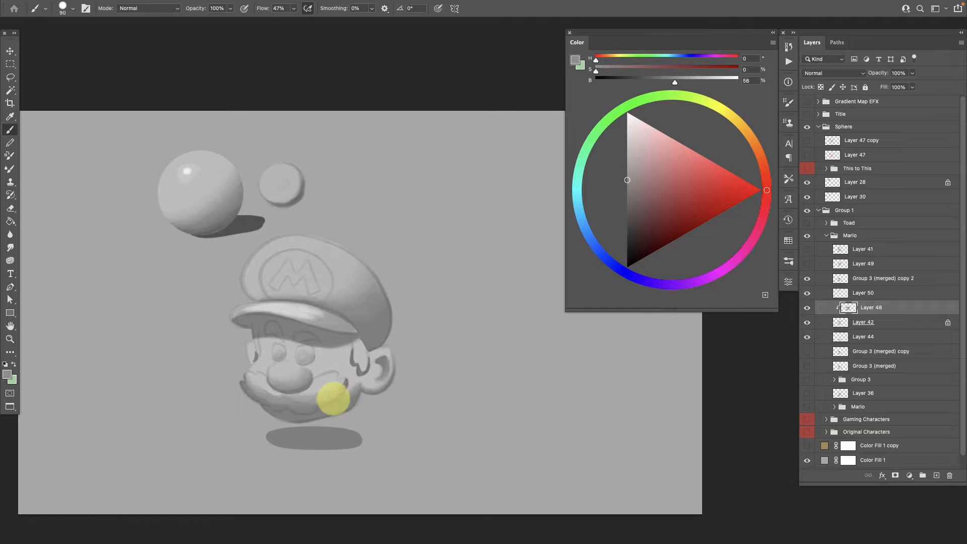
left_click(346, 400, "alt")
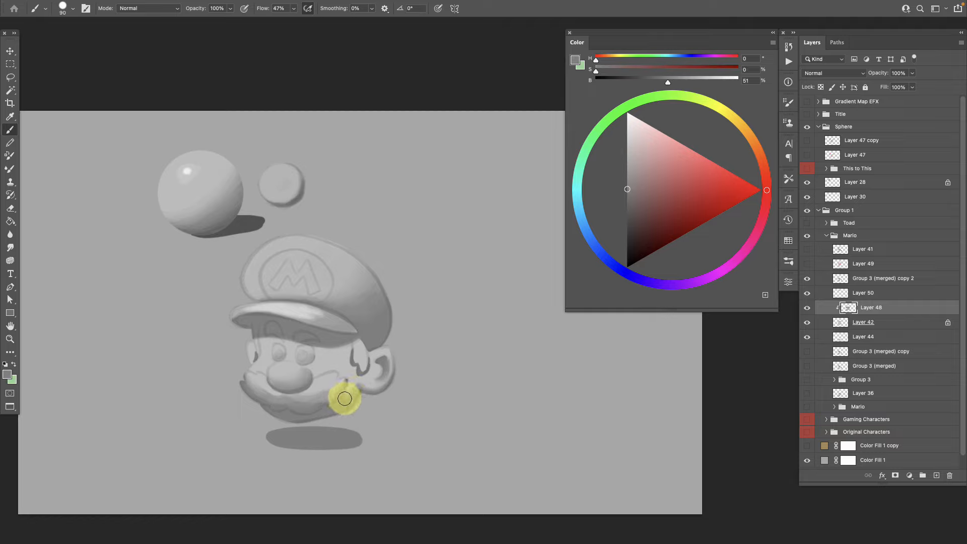
left_click(355, 385, "alt")
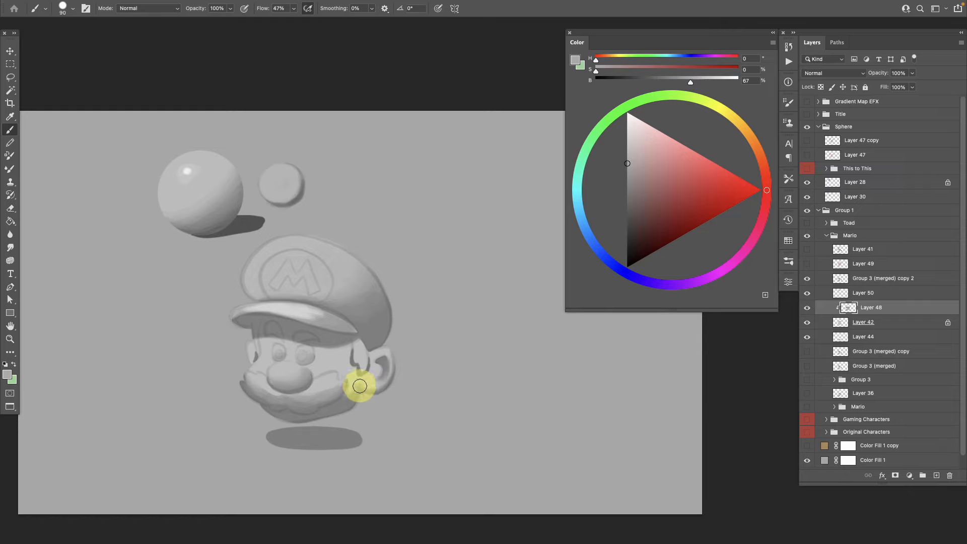
- Shade the front edge of the sideburn with sampled mid grays, blending into the light gray of its middle
scroll(384, 383, "up", 2)
left_click(334, 344, "alt")
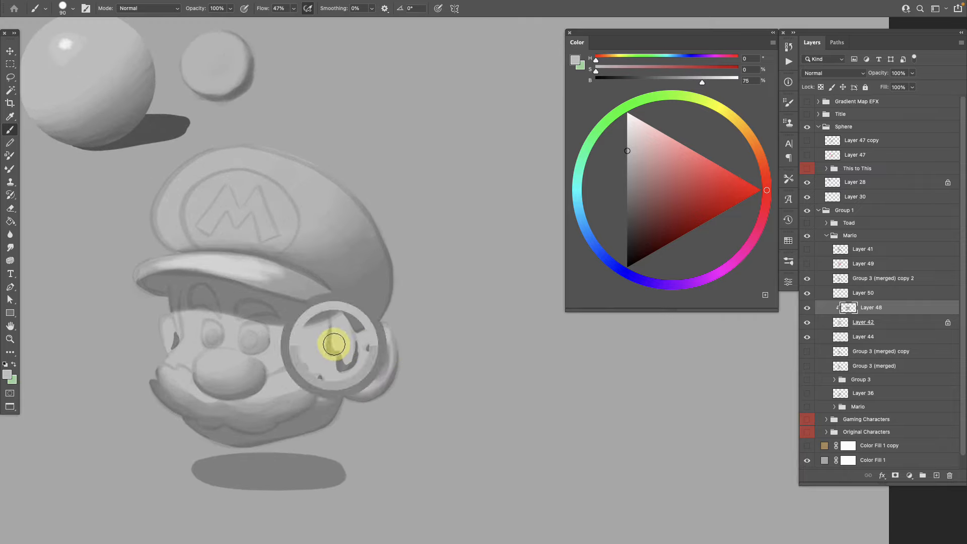
left_click(337, 348, "alt")
left_click(334, 349, "alt")
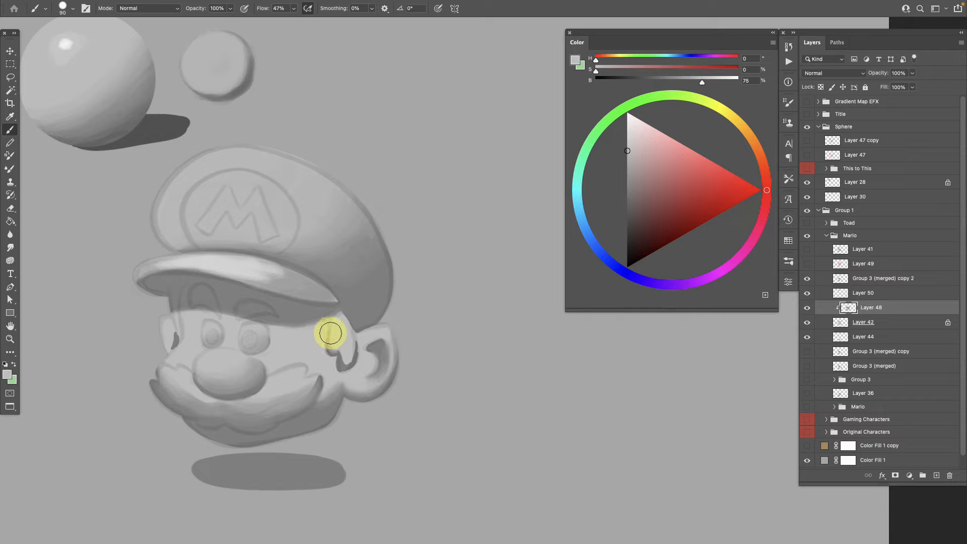
left_click(335, 349, "alt")
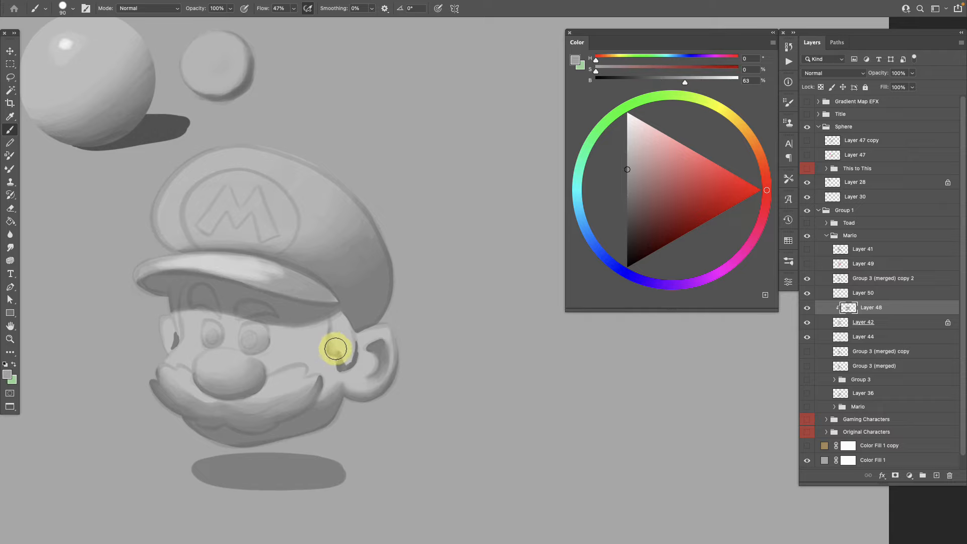
left_click(334, 341, "alt")
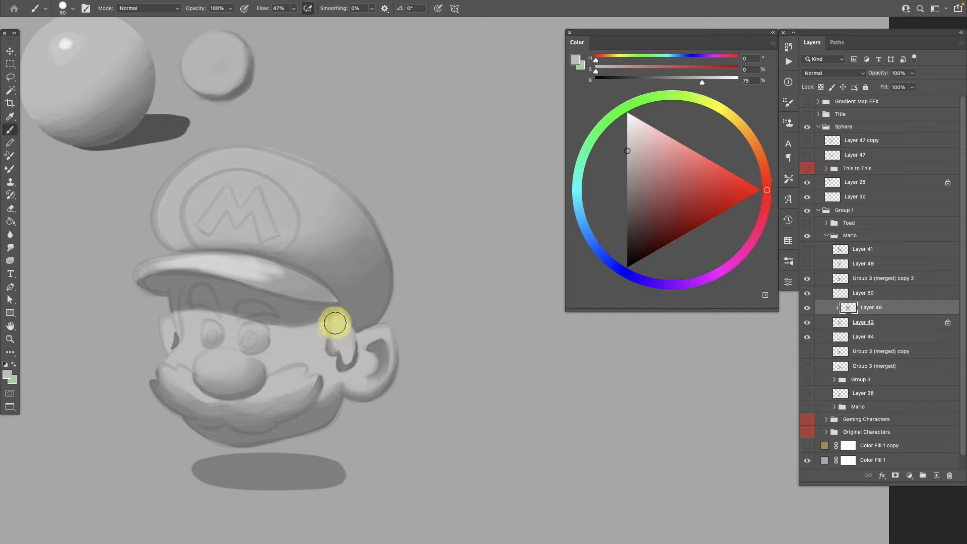
left_click(331, 346, "alt")
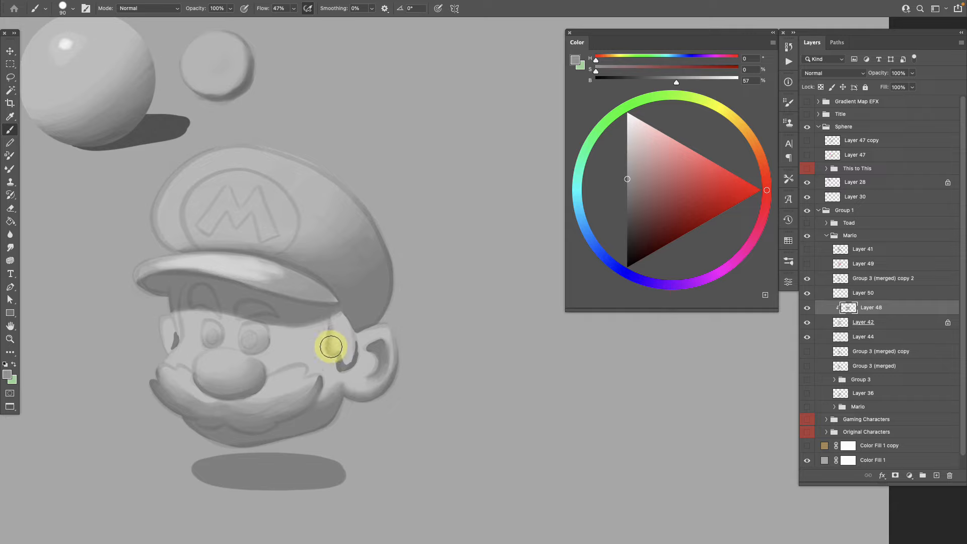
left_click(338, 328, "alt")
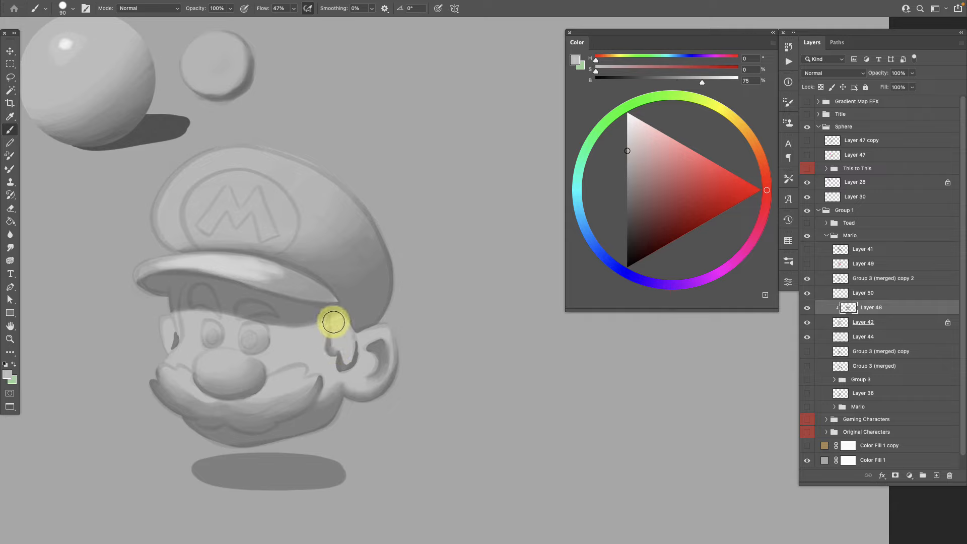
left_click(328, 350, "alt")
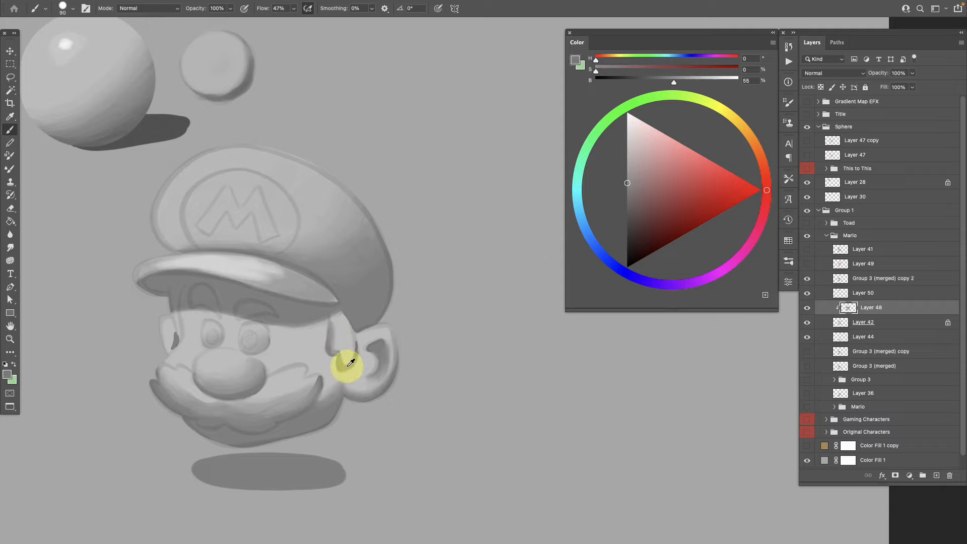
- Try painting the sideburn and mustache a flat dark gray of 35% brightness with a 60 px brush, and undo the strokes
left_click(627, 214)
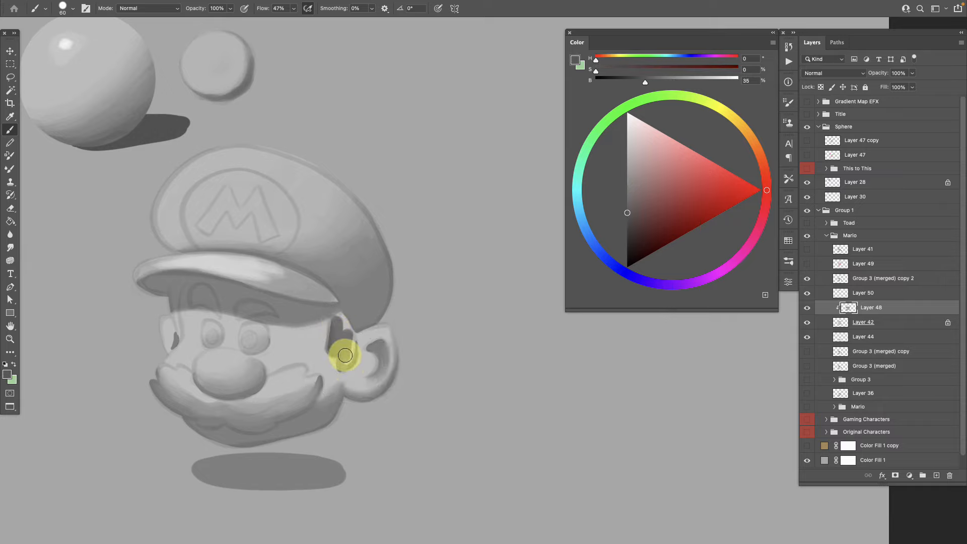
mouse_move(231, 413)
left_mouse_down()
mouse_move(274, 412)
mouse_move(256, 401)
mouse_move(290, 374)
mouse_move(295, 385)
mouse_move(316, 381)
mouse_move(287, 406)
mouse_move(298, 405)
mouse_move(263, 408)
mouse_move(272, 385)
mouse_move(238, 406)
mouse_move(252, 399)
mouse_move(244, 408)
mouse_move(258, 421)
mouse_move(280, 410)
left_mouse_up()
key("super+space")
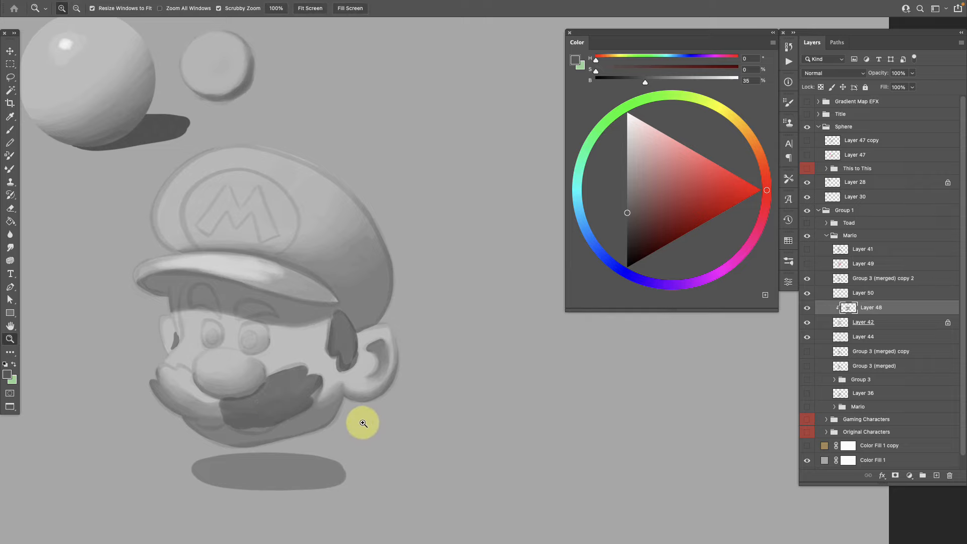
left_click_drag(368, 426, 383, 426)
key("super+z")
key("super+z")
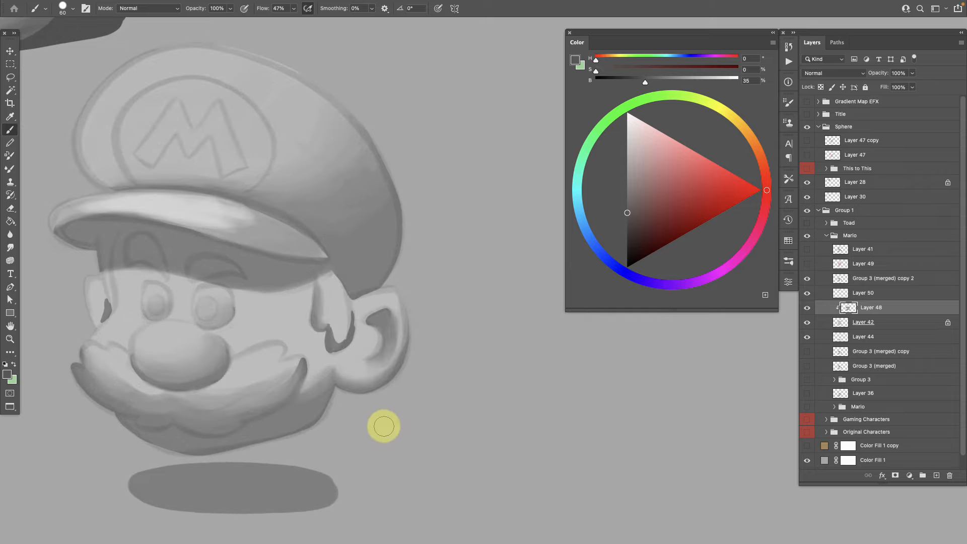
- Round the sideburn's lower tuft and ear-side edge with sampled light and mid grays and the 60 px brush
left_click(334, 325, "alt")
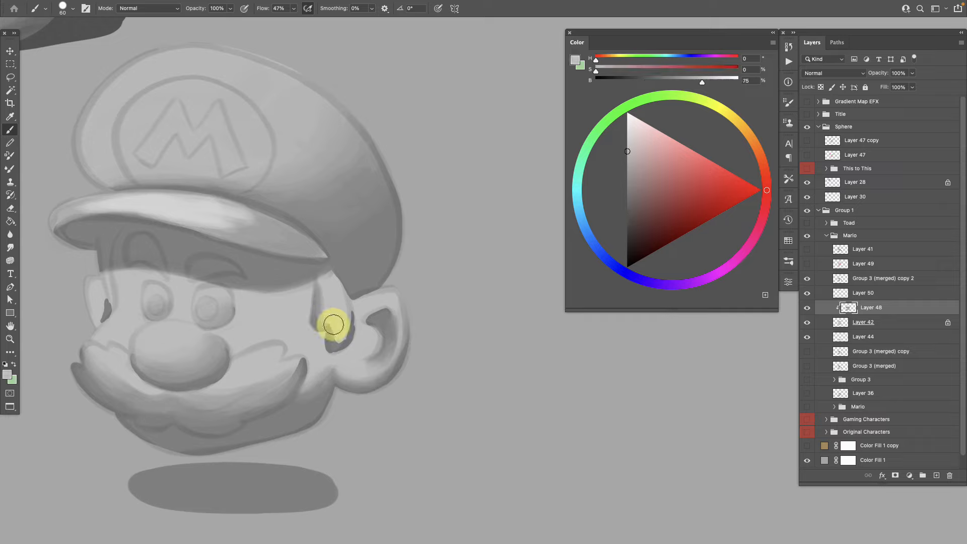
left_click(334, 339, "alt")
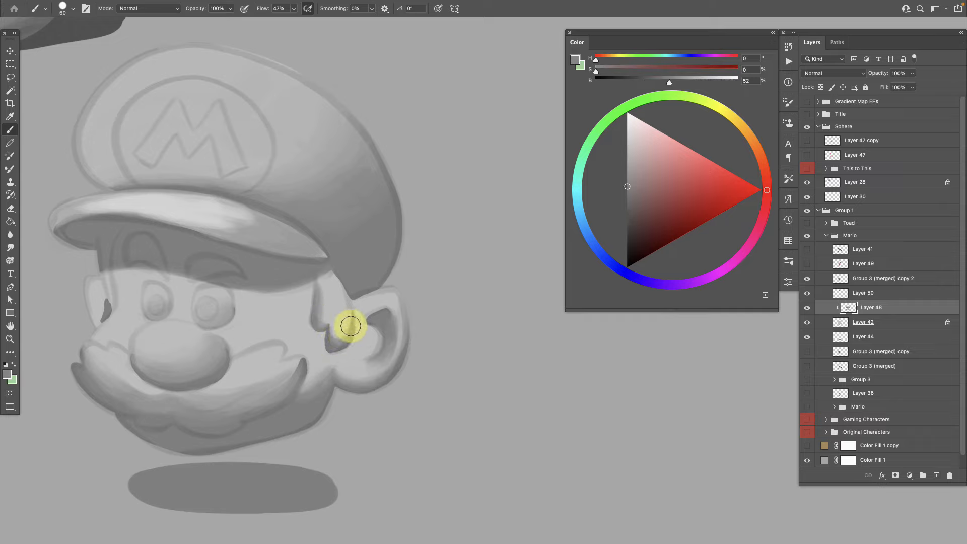
left_click(341, 330, "alt")
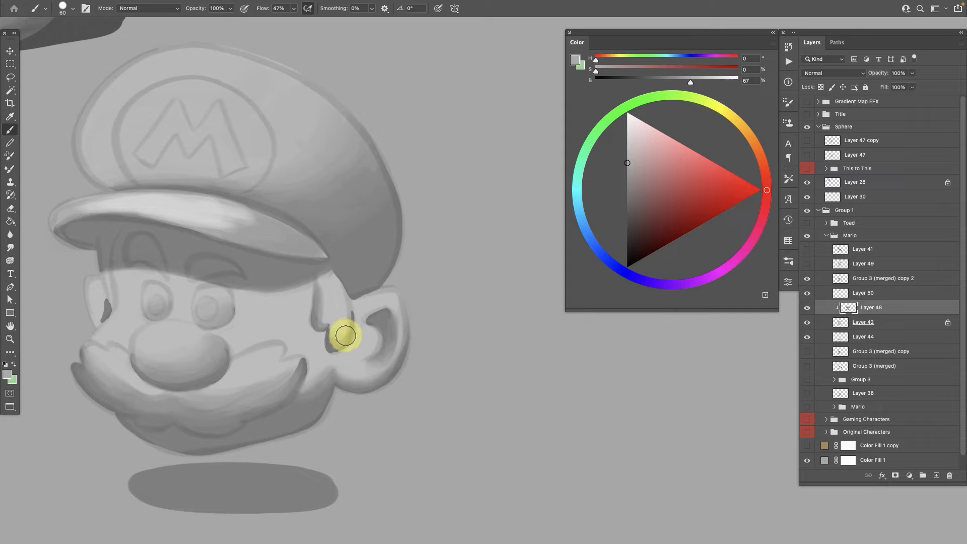
left_click(346, 310, "alt")
left_click_drag(347, 324, 341, 294)
left_click(335, 334, "alt")
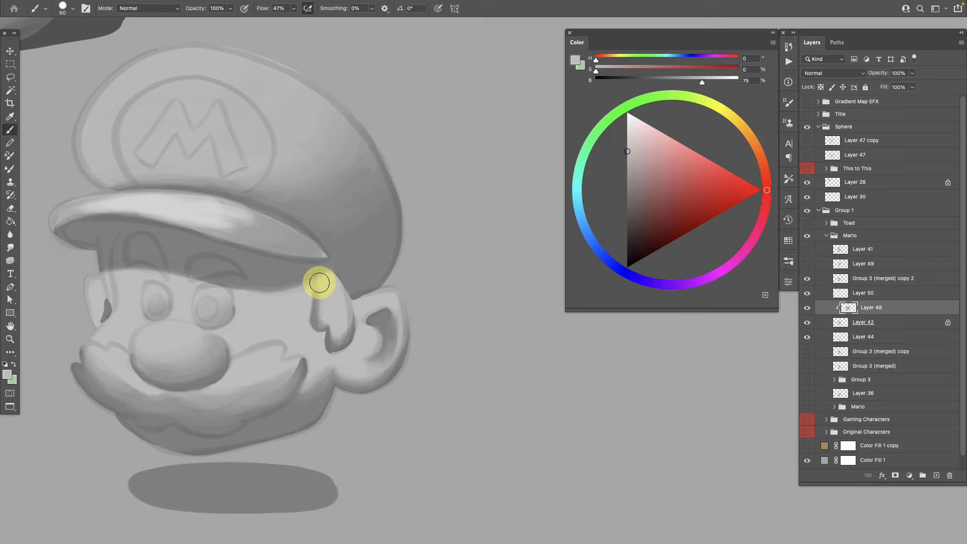
- Lighten the top of the sideburn below the cap brim and rework the shadow at its lower tip with sampled grays
left_click(319, 283, "alt")
left_click(322, 279, "alt")
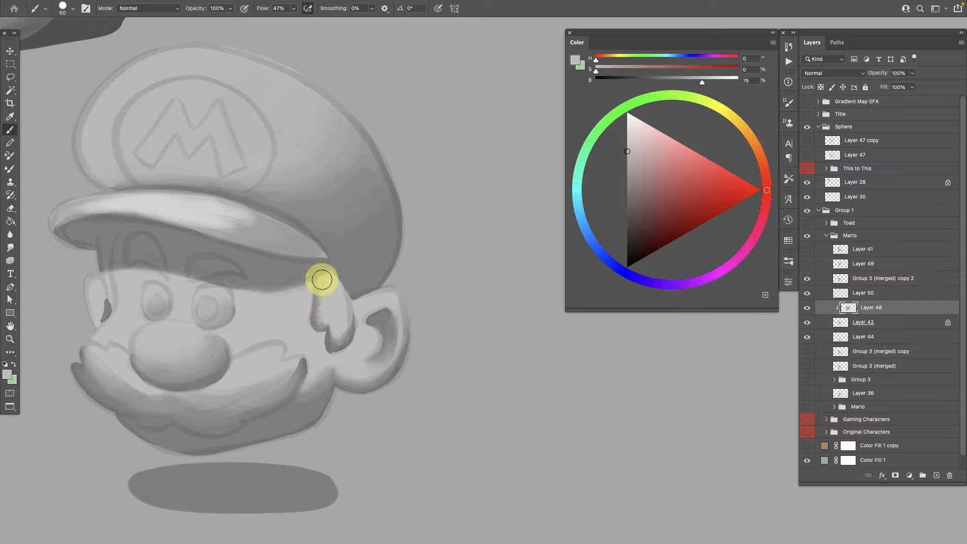
left_click(347, 336, "alt")
left_click(327, 343, "alt")
left_click(334, 342)
left_click(331, 324, "alt")
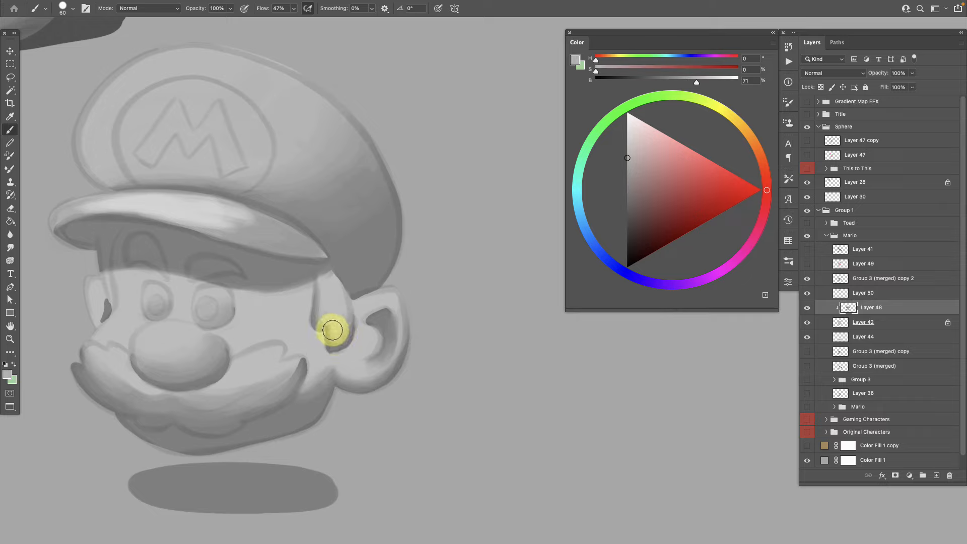
- Blend sampled light gray down the sideburn's ear side into the shadow of its lower tuft
left_click(342, 322, "alt")
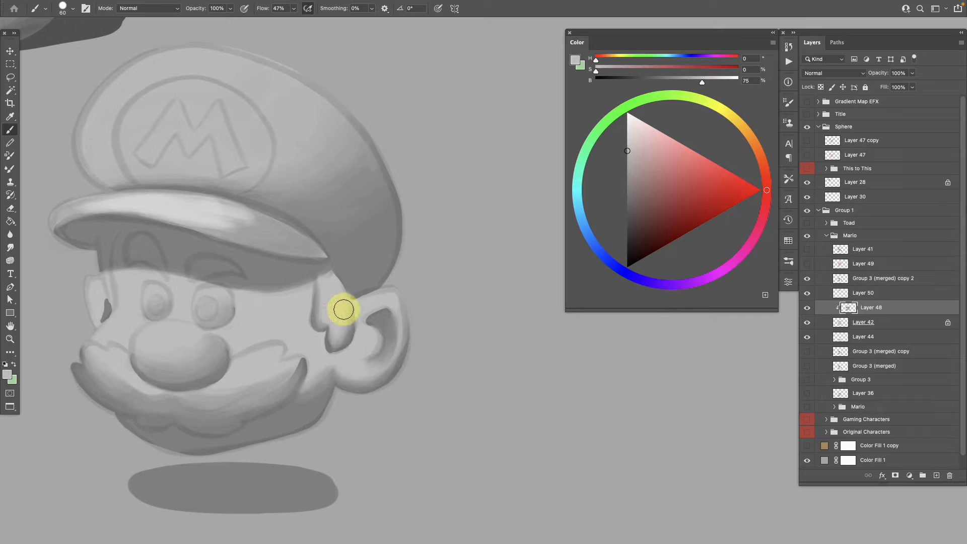
left_click_drag(345, 315, 344, 336)
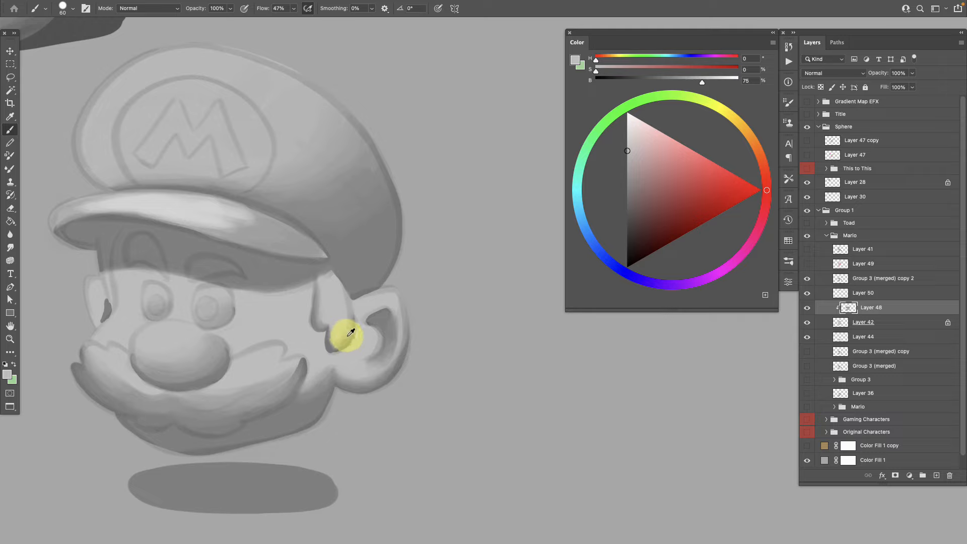
left_click(332, 345, "alt")
mouse_move(338, 344)
left_mouse_down()
mouse_move(353, 320)
mouse_move(342, 290)
mouse_move(341, 318)
mouse_move(320, 316)
mouse_move(317, 325)
mouse_move(315, 314)
mouse_move(322, 333)
mouse_move(388, 357)
mouse_move(261, 415)
left_mouse_up()
- Paint a dark gray shadow of 41% brightness beneath the middle of the mustache
left_click(318, 324, "alt")
left_click(640, 196)
left_click_drag(640, 196, 628, 202)
mouse_move(263, 410)
left_mouse_down()
mouse_move(242, 416)
mouse_move(255, 420)
left_mouse_up()
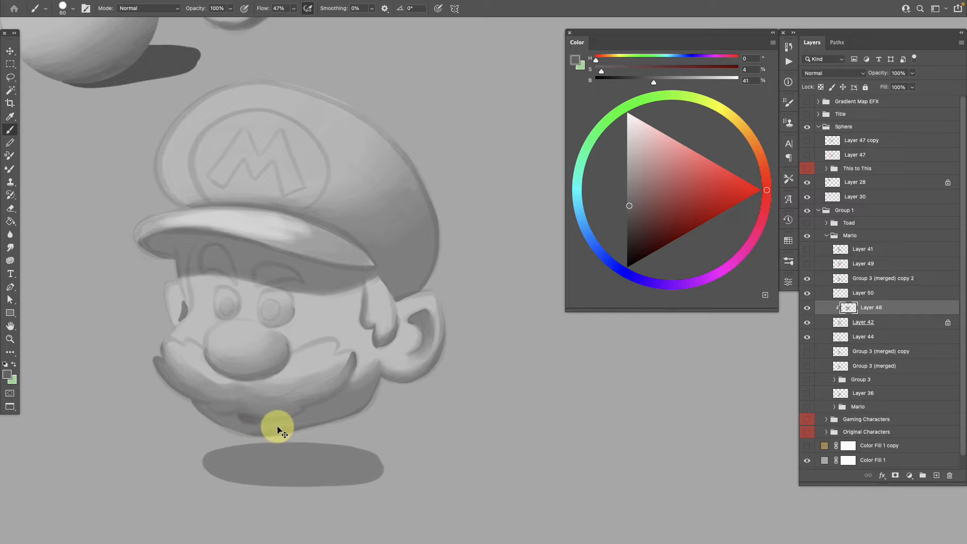
- Darken the chin beneath the mustache, from its middle toward the jaw, with dark grays of 43% and 40% brightness
left_click(245, 418, "alt")
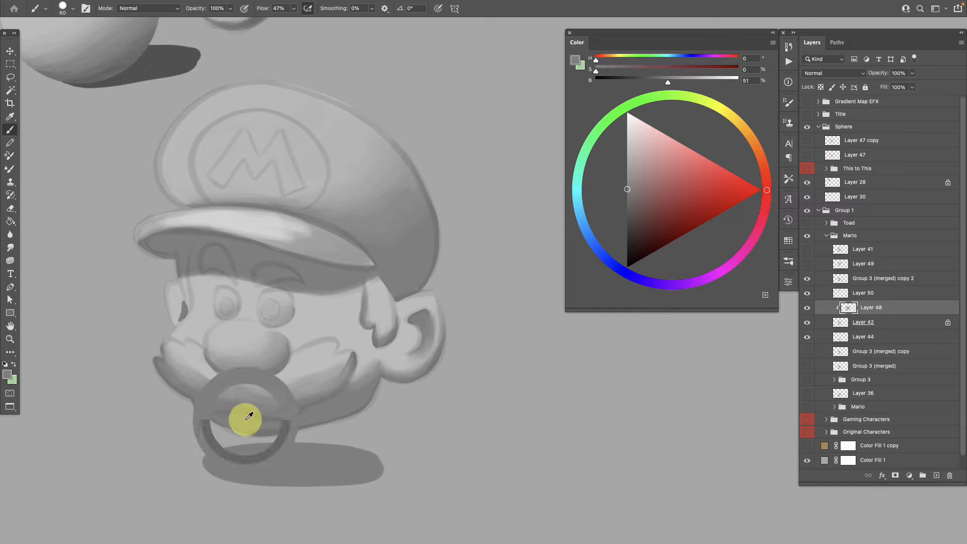
left_click_drag(632, 192, 630, 202)
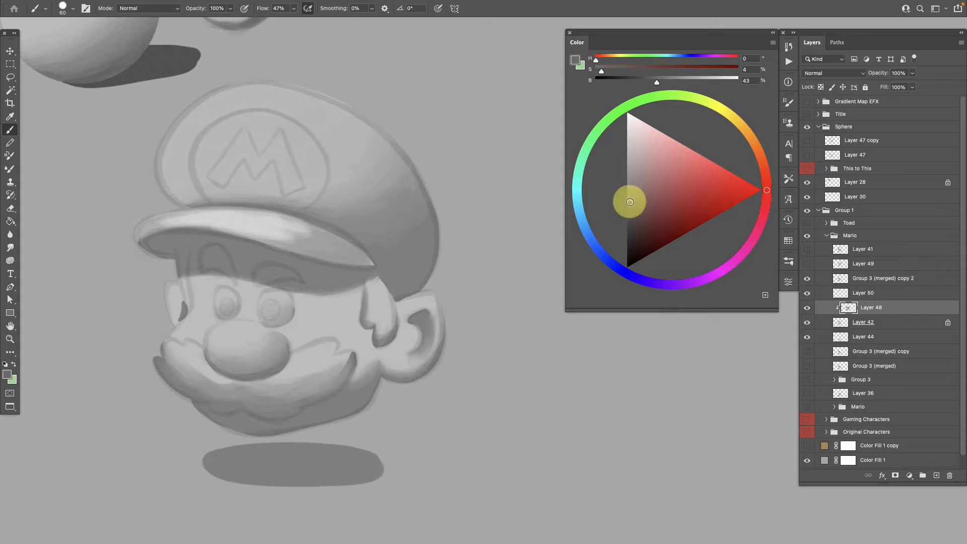
mouse_move(252, 416)
left_mouse_down()
mouse_move(224, 421)
mouse_move(198, 403)
mouse_move(231, 425)
mouse_move(247, 418)
mouse_move(246, 428)
mouse_move(277, 430)
mouse_move(313, 411)
mouse_move(302, 417)
left_mouse_up()
left_click_drag(629, 202, 619, 202)
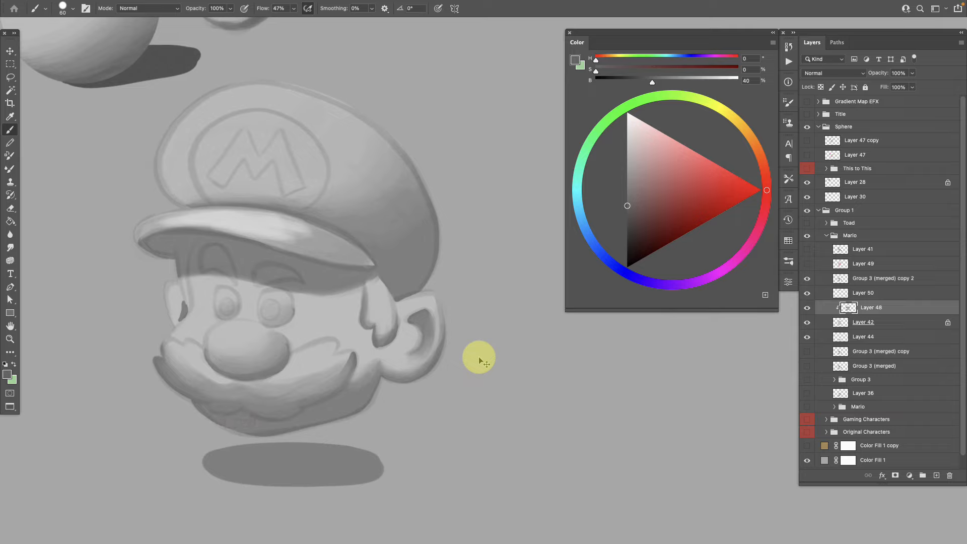
mouse_move(226, 422)
left_mouse_down()
mouse_move(202, 412)
mouse_move(221, 420)
mouse_move(203, 410)
mouse_move(249, 429)
mouse_move(233, 429)
mouse_move(257, 425)
mouse_move(239, 415)
mouse_move(293, 429)
mouse_move(261, 435)
mouse_move(295, 423)
mouse_move(251, 421)
mouse_move(304, 416)
mouse_move(294, 429)
mouse_move(304, 427)
mouse_move(320, 408)
mouse_move(337, 407)
mouse_move(322, 421)
mouse_move(347, 413)
mouse_move(339, 399)
mouse_move(320, 408)
mouse_move(340, 403)
mouse_move(348, 412)
mouse_move(318, 417)
mouse_move(325, 402)
mouse_move(327, 416)
mouse_move(349, 399)
left_mouse_up()
- Blend the jaw between the mustache tip and the near ear with sampled grays, enlarging the brush to 100 px
left_click(348, 402, "alt")
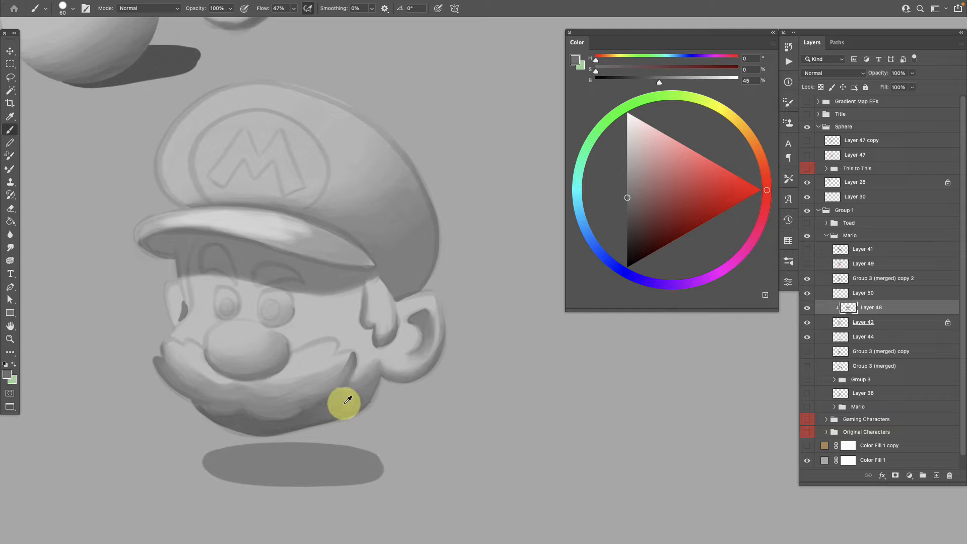
left_click(358, 386, "alt")
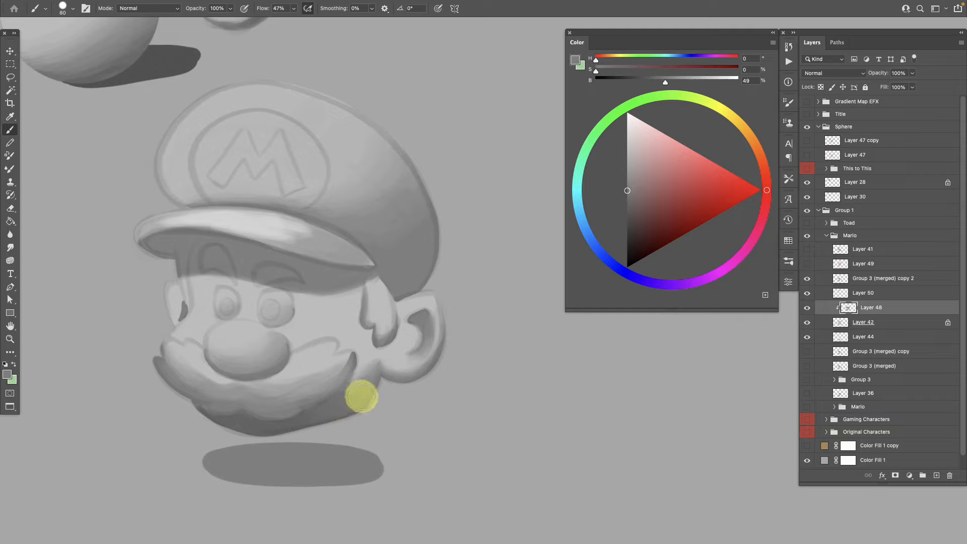
left_click(352, 377, "alt")
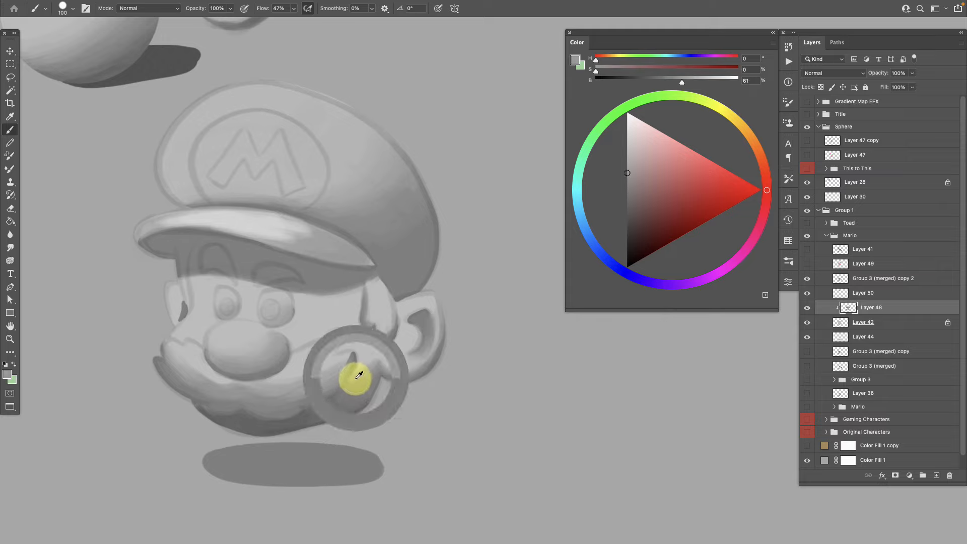
left_click(360, 370, "alt")
left_click(371, 375, "alt")
left_click(368, 381, "alt")
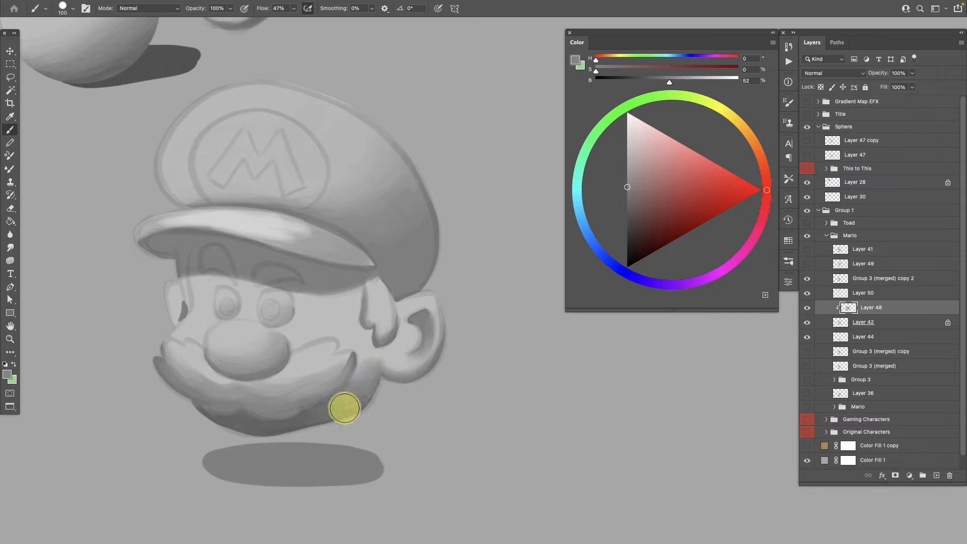
- Enlarge the Color panel and pick a neutral gray of 63% brightness on the color wheel
key("z")
left_click(348, 418, "alt")
left_click_drag(347, 429, 338, 450)
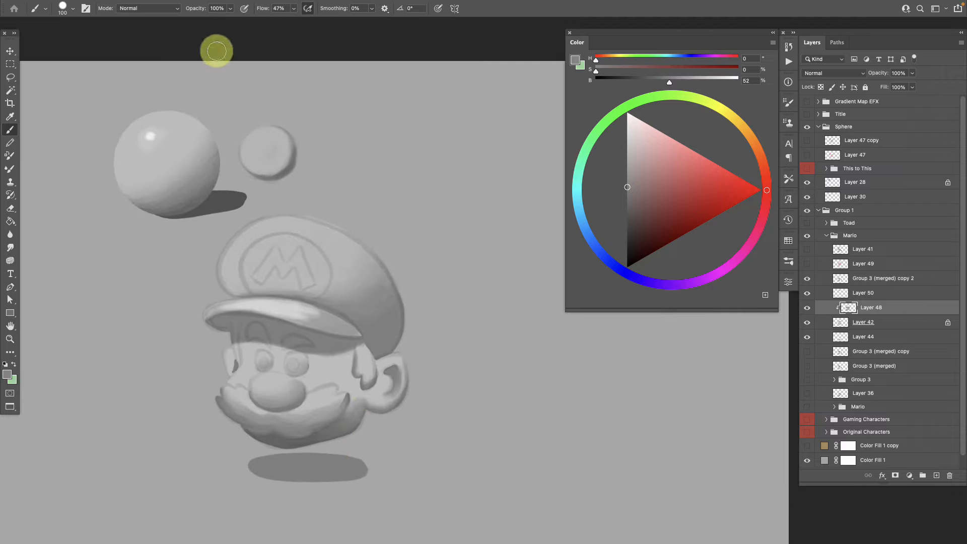
mouse_move(184, 4)
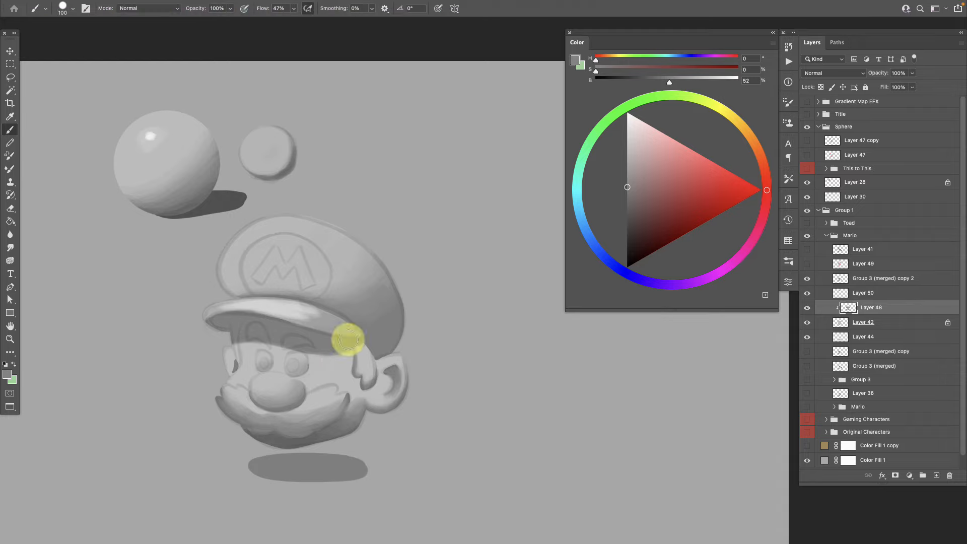
scroll(335, 348, "down", 2)
scroll(335, 347, "right", 2)
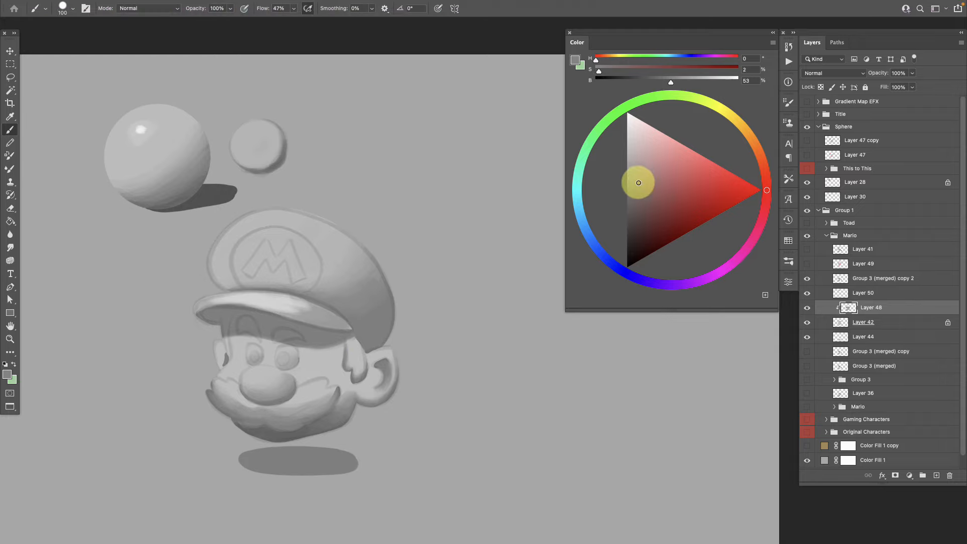
left_click_drag(567, 311, 467, 375)
left_click_drag(563, 222, 541, 186)
left_click_drag(467, 373, 529, 311)
- Try the Grayscale Slider display for the color picker and return it to the Color Wheel
left_click(773, 42)
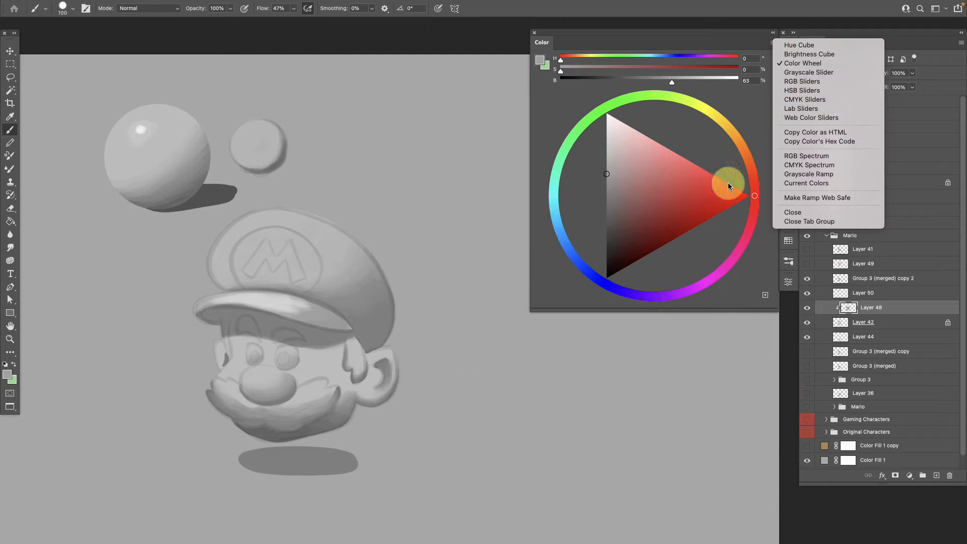
left_click(808, 72)
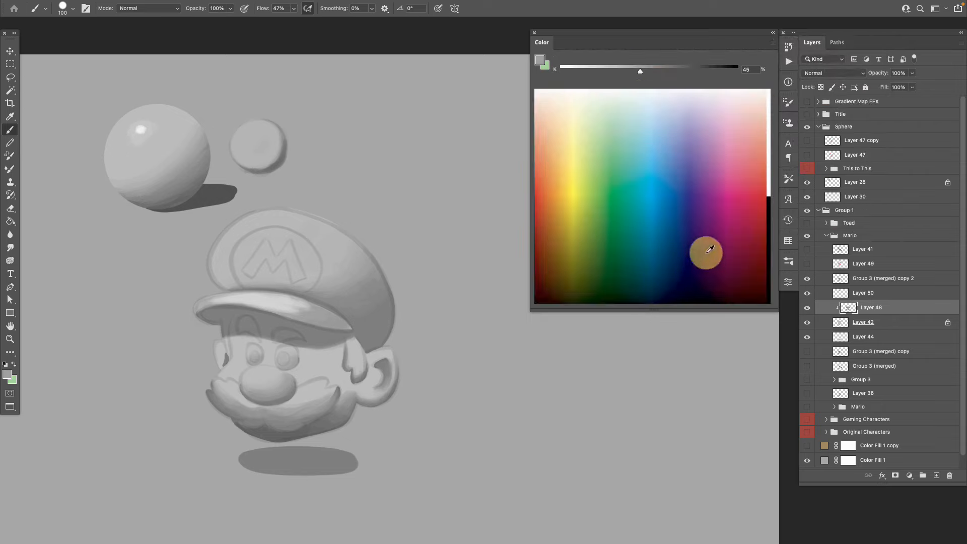
left_click(789, 48)
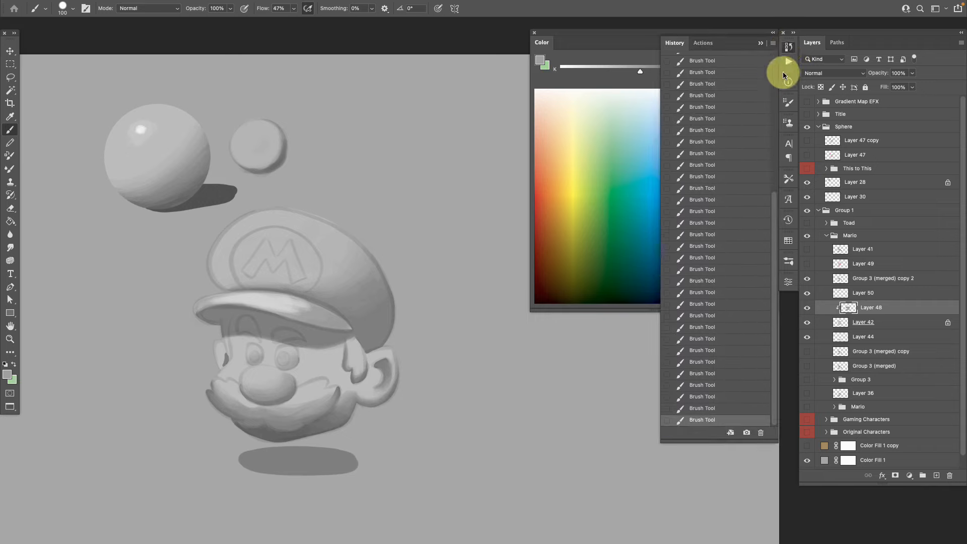
left_click(788, 64)
left_click(788, 48)
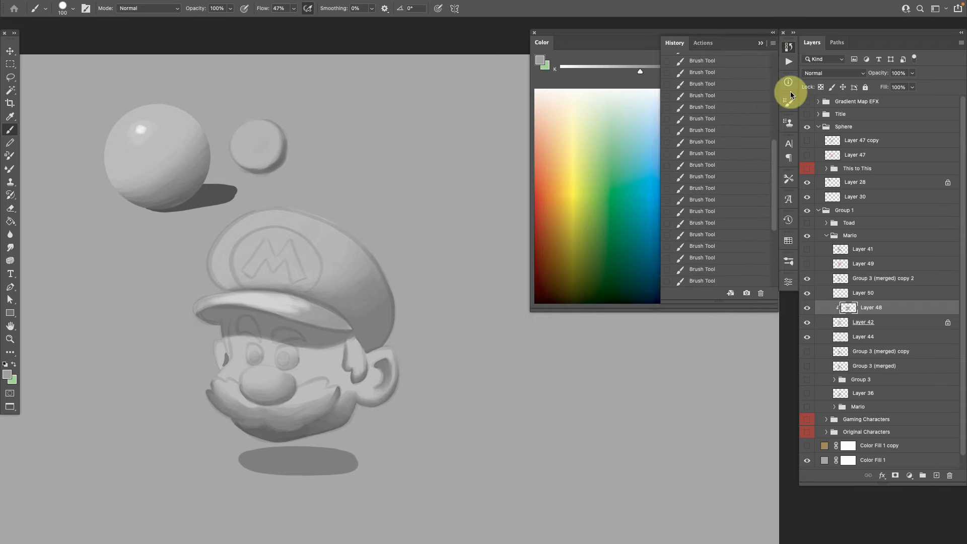
left_click(761, 43)
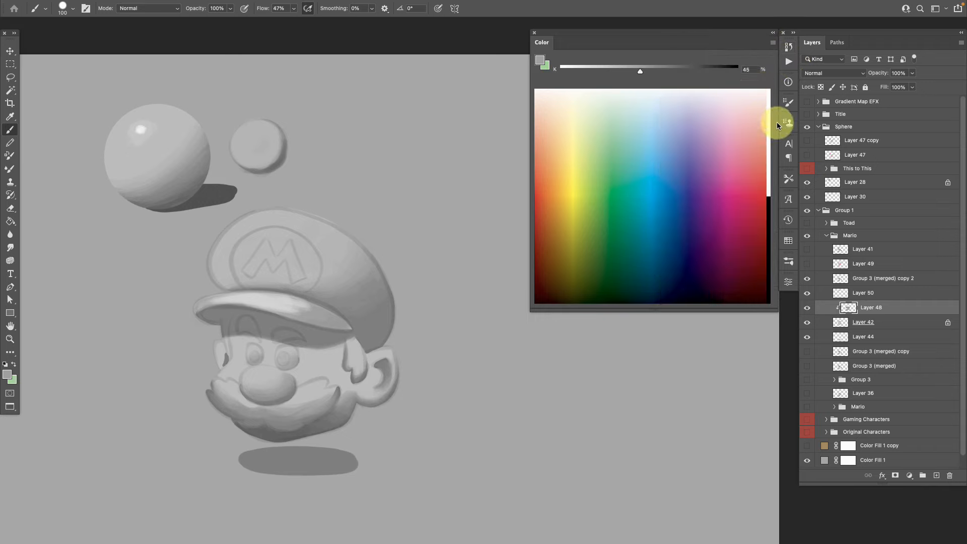
left_click(772, 44)
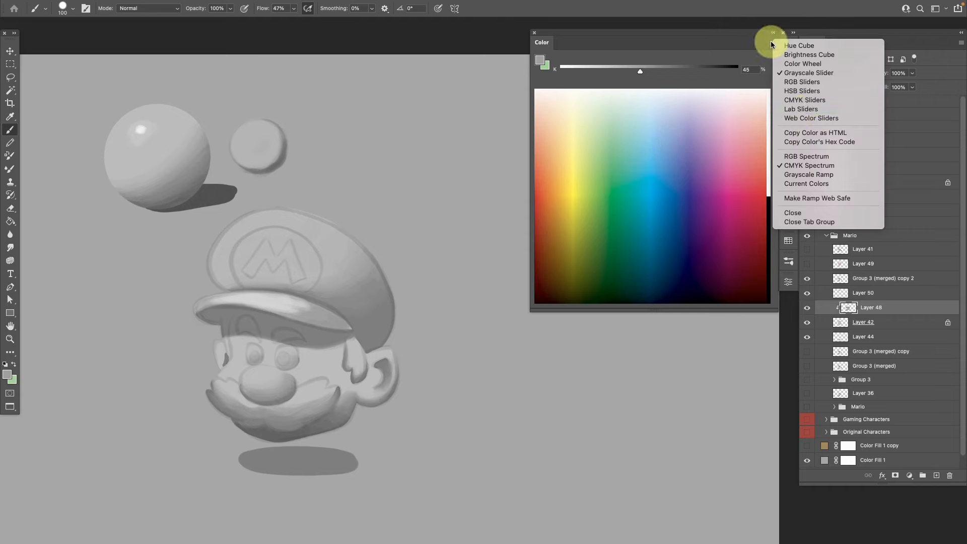
left_click(812, 64)
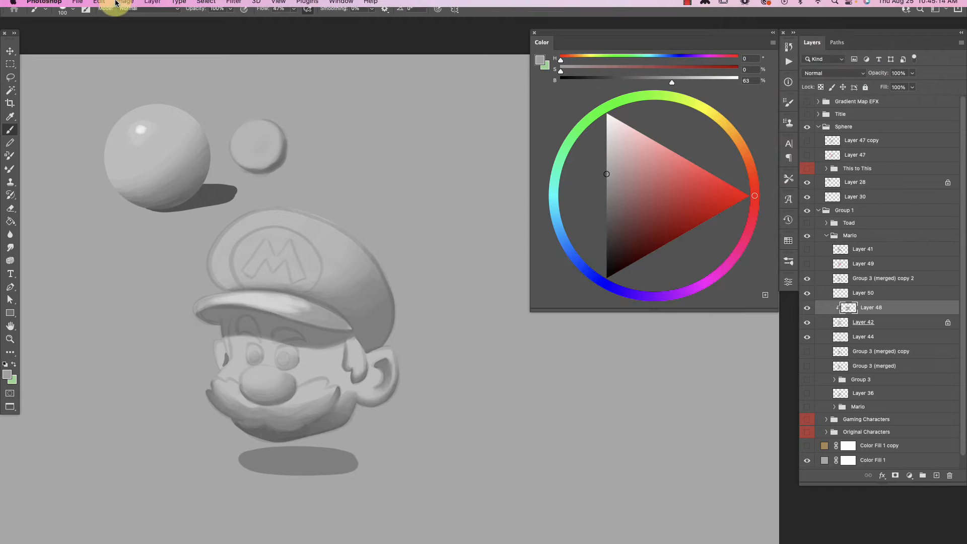
- Convert the document to Grayscale mode, accepting the loss of the adjustment layer and the color information
left_click(130, 8)
mouse_move(134, 19)
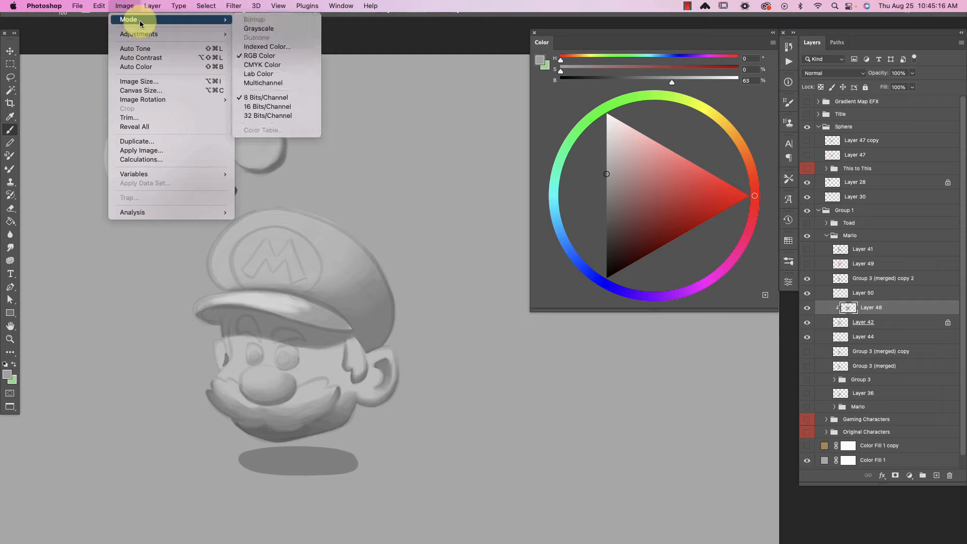
left_click(278, 29)
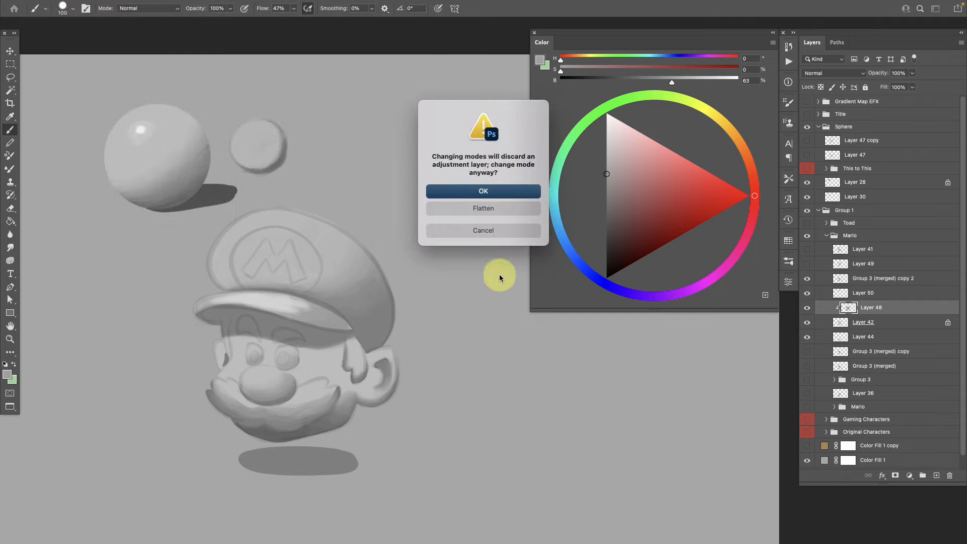
left_click(504, 191)
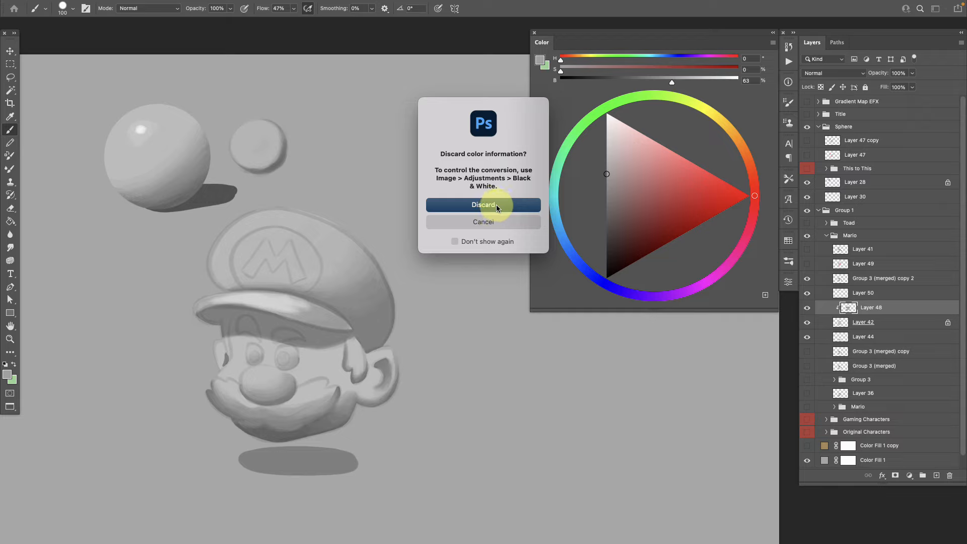
left_click(497, 207)
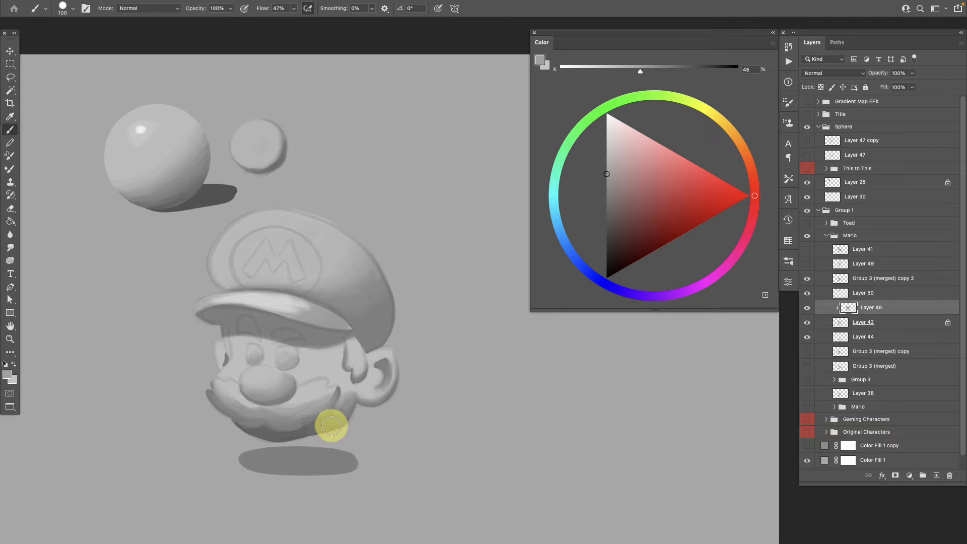
- Darken the jaw's underside with a 69% gray and repaint the mustache's ear-side tip with sampled grays
mouse_move(622, 177)
left_mouse_down()
mouse_move(648, 183)
mouse_move(653, 199)
mouse_move(622, 188)
mouse_move(665, 188)
mouse_move(639, 231)
mouse_move(634, 198)
mouse_move(643, 233)
mouse_move(633, 164)
mouse_move(663, 216)
mouse_move(625, 205)
mouse_move(610, 122)
mouse_move(549, 62)
mouse_move(630, 188)
mouse_move(662, 184)
mouse_move(628, 229)
mouse_move(635, 194)
mouse_move(674, 190)
mouse_move(672, 225)
mouse_move(648, 201)
mouse_move(669, 190)
mouse_move(692, 200)
mouse_move(674, 207)
mouse_move(615, 195)
mouse_move(663, 203)
mouse_move(622, 207)
mouse_move(643, 209)
mouse_move(624, 132)
mouse_move(627, 167)
mouse_move(663, 205)
mouse_move(633, 188)
mouse_move(615, 118)
mouse_move(637, 199)
mouse_move(639, 190)
mouse_move(628, 138)
mouse_move(630, 261)
mouse_move(615, 136)
mouse_move(626, 228)
mouse_move(607, 212)
left_mouse_up()
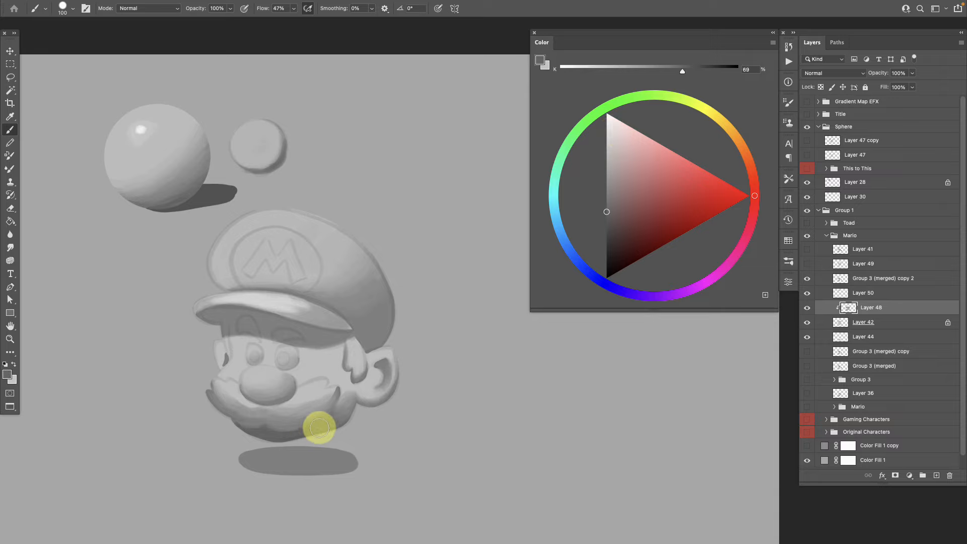
left_click(341, 410, "alt")
left_click(335, 389, "alt")
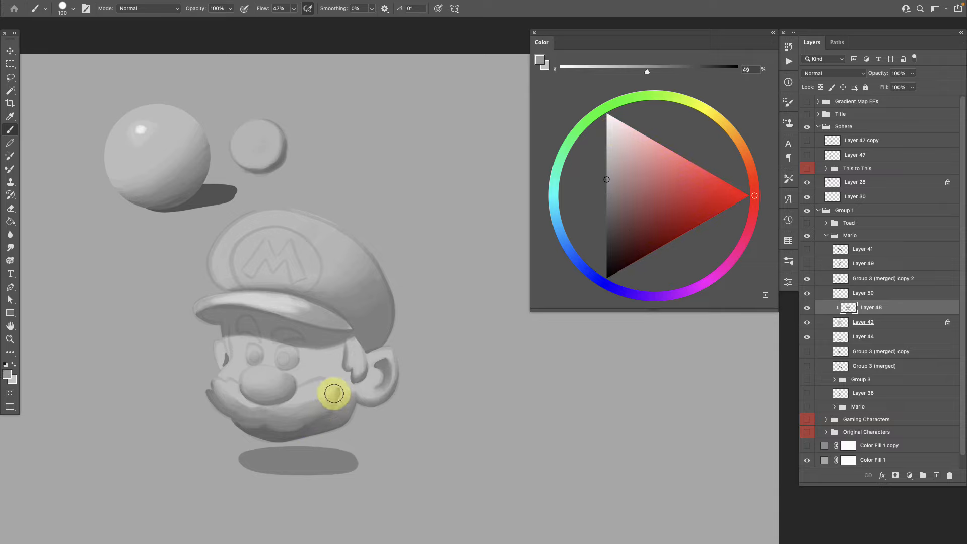
left_click(324, 402, "alt")
left_click(326, 387, "alt")
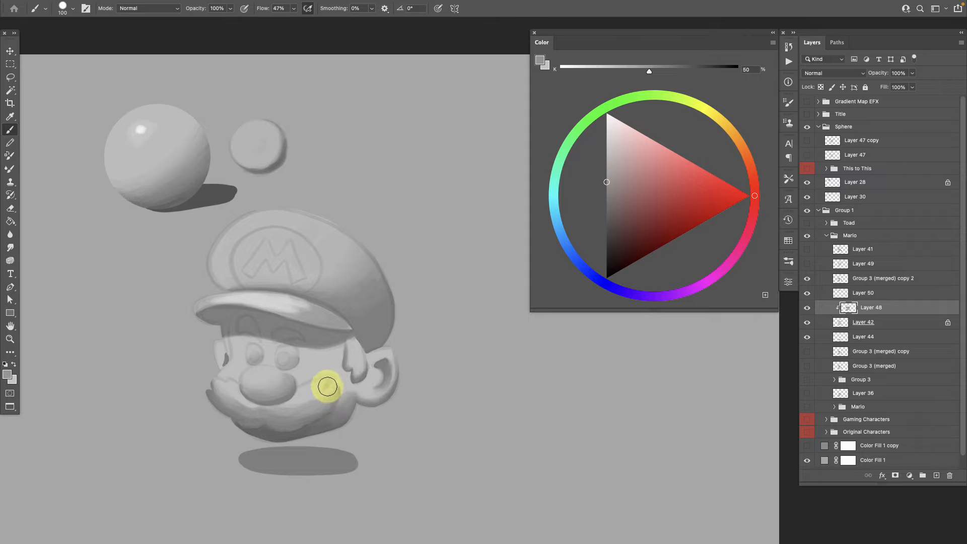
left_click(323, 386, "alt")
left_click(305, 391, "alt")
mouse_move(306, 390)
left_mouse_down()
mouse_move(324, 382)
mouse_move(309, 397)
left_mouse_up()
- Round the mustache's body and ear-side tip with sampled light and mid grays and a 125 px brush
left_click(240, 401, "alt")
mouse_move(245, 403)
left_mouse_down()
mouse_move(363, 404)
mouse_move(323, 414)
mouse_move(271, 394)
mouse_move(271, 409)
mouse_move(244, 405)
mouse_move(296, 403)
mouse_move(256, 412)
mouse_move(299, 414)
mouse_move(273, 410)
mouse_move(319, 401)
mouse_move(305, 410)
mouse_move(321, 398)
mouse_move(286, 404)
mouse_move(333, 392)
mouse_move(253, 446)
left_mouse_up()
key("]")
left_click(262, 409, "alt")
left_click(309, 404, "alt")
left_click(317, 397, "alt")
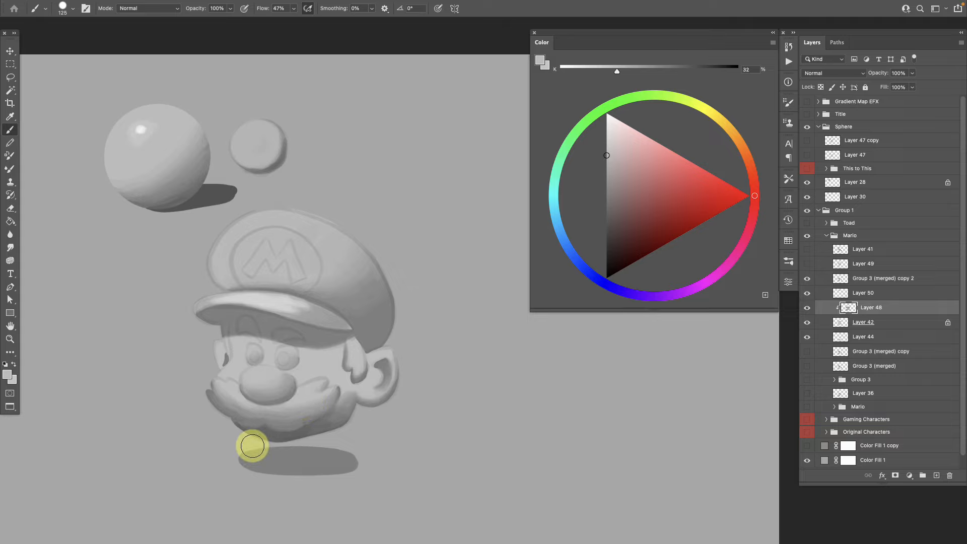
- Repaint the far ear and the adjoining edge of the face with sampled light and dark grays and a smaller brush
left_click(231, 354, "alt")
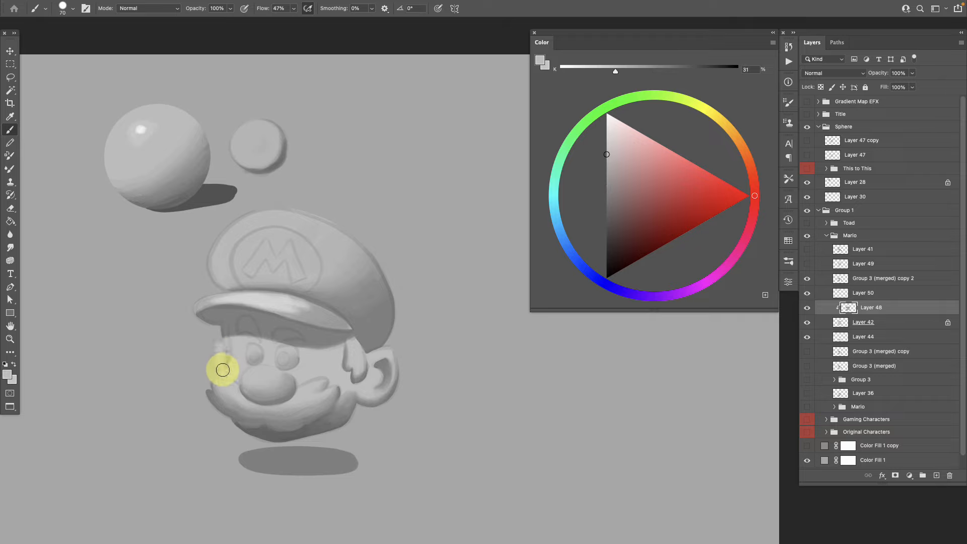
left_click(258, 421, "alt")
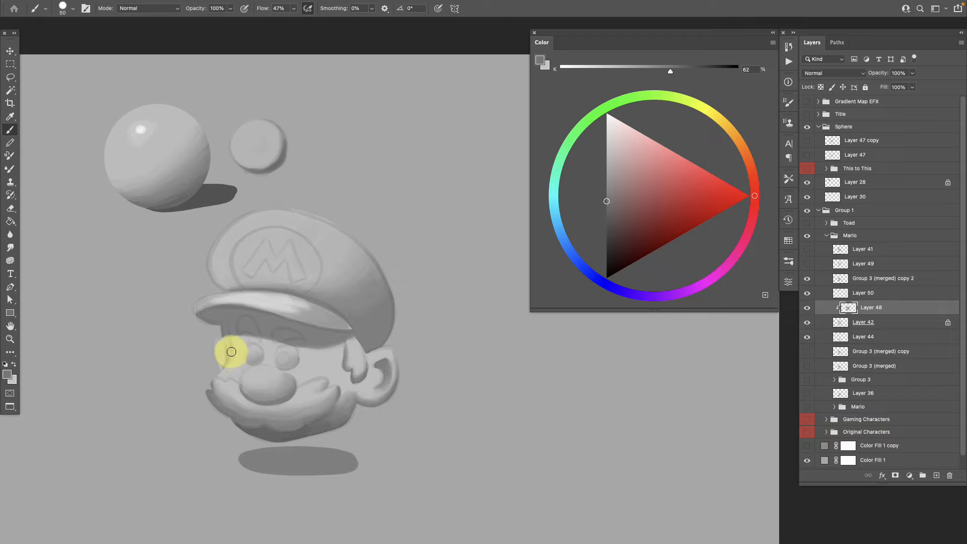
left_click_drag(231, 355, 230, 336)
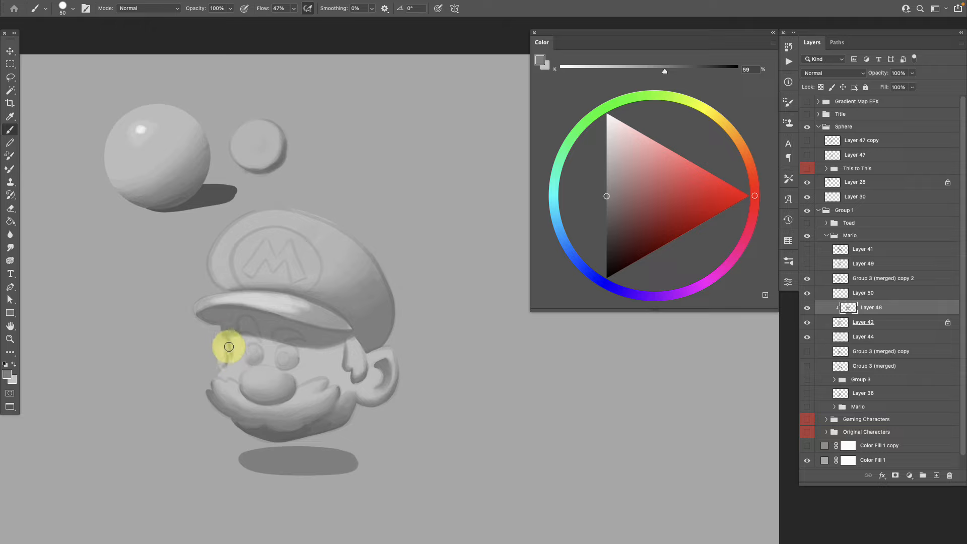
left_click(231, 339, "alt")
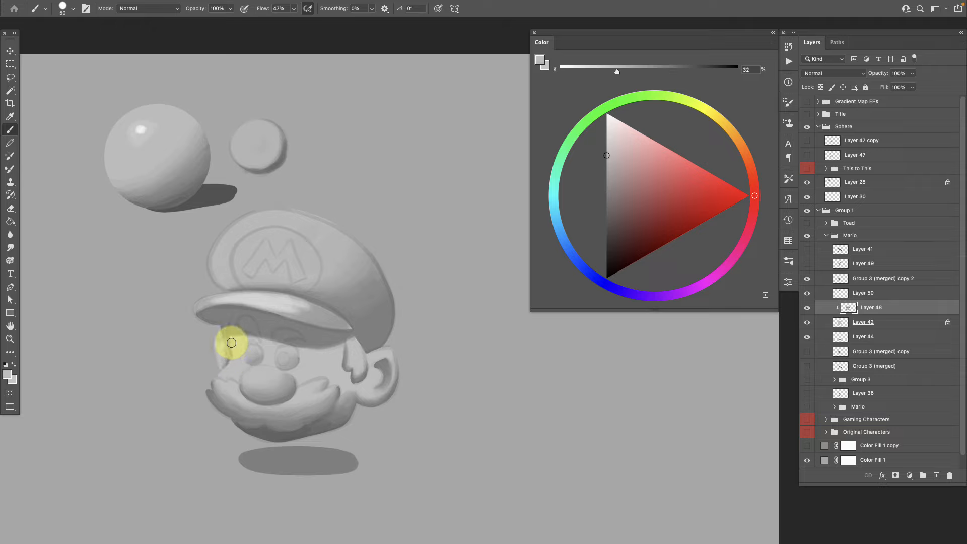
- Refine the cap brim's cast shadow across the brow and toward the sideburn with sampled dark grays and the 50 px brush
left_click(282, 434, "alt")
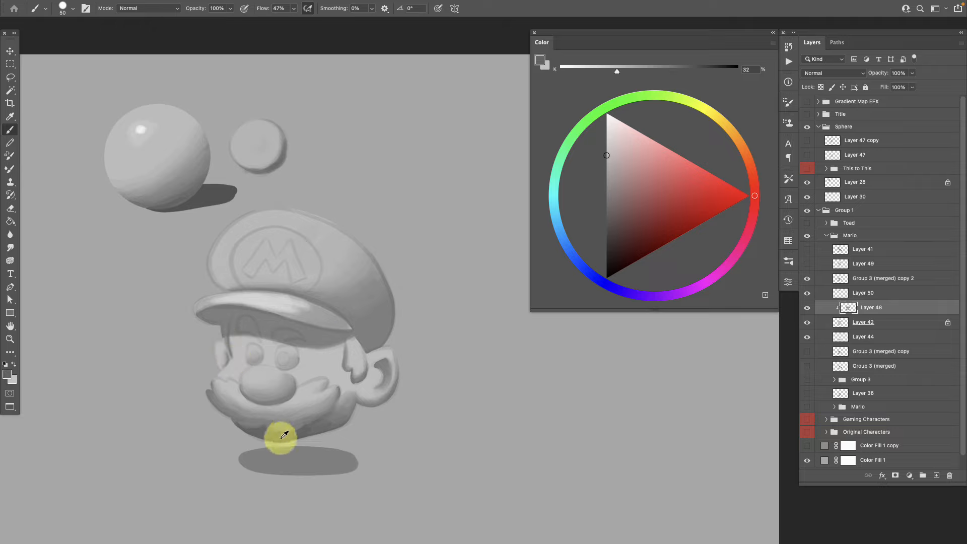
mouse_move(272, 343)
left_mouse_down()
mouse_move(306, 342)
mouse_move(277, 343)
left_mouse_up()
left_click(278, 342, "alt")
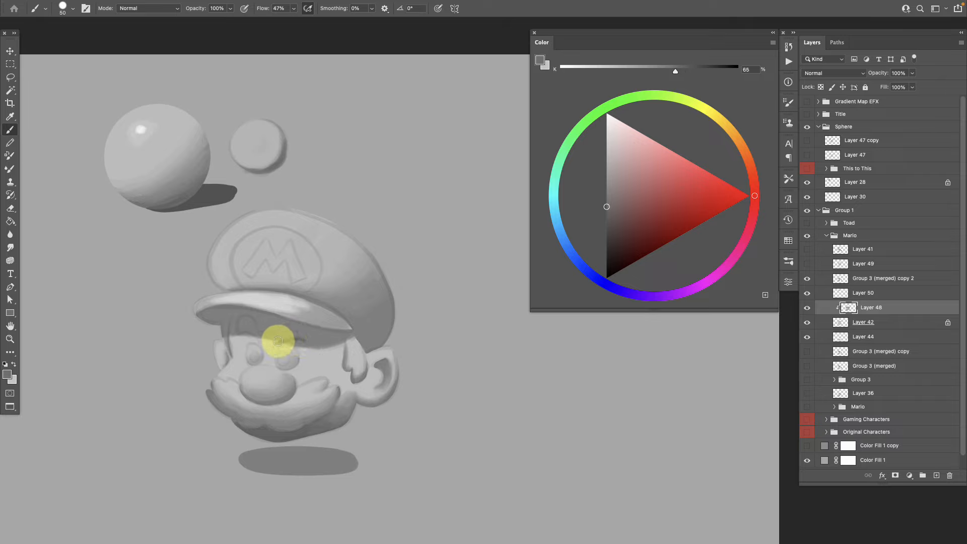
mouse_move(299, 339)
left_mouse_down()
mouse_move(240, 333)
mouse_move(297, 353)
mouse_move(348, 335)
left_mouse_up()
left_click(345, 338, "alt")
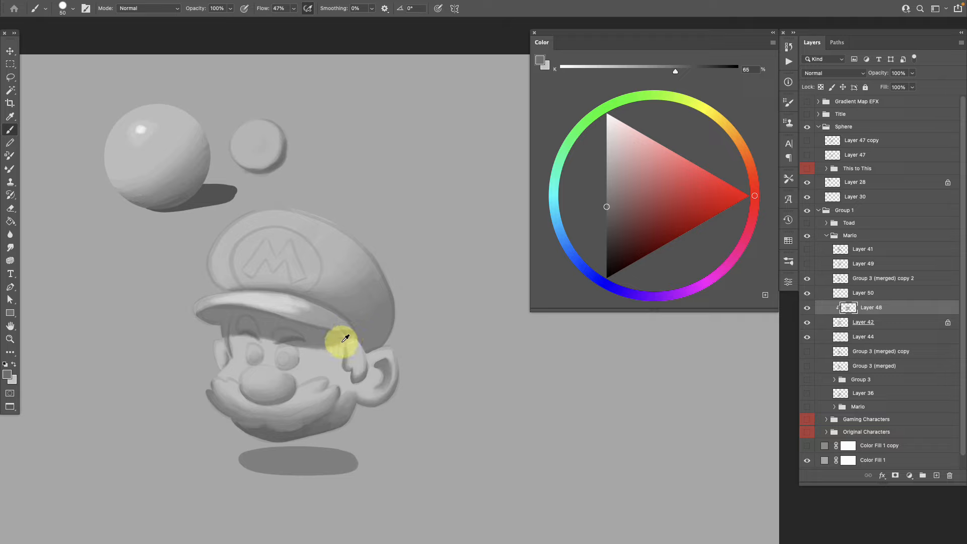
left_click(336, 415, "alt")
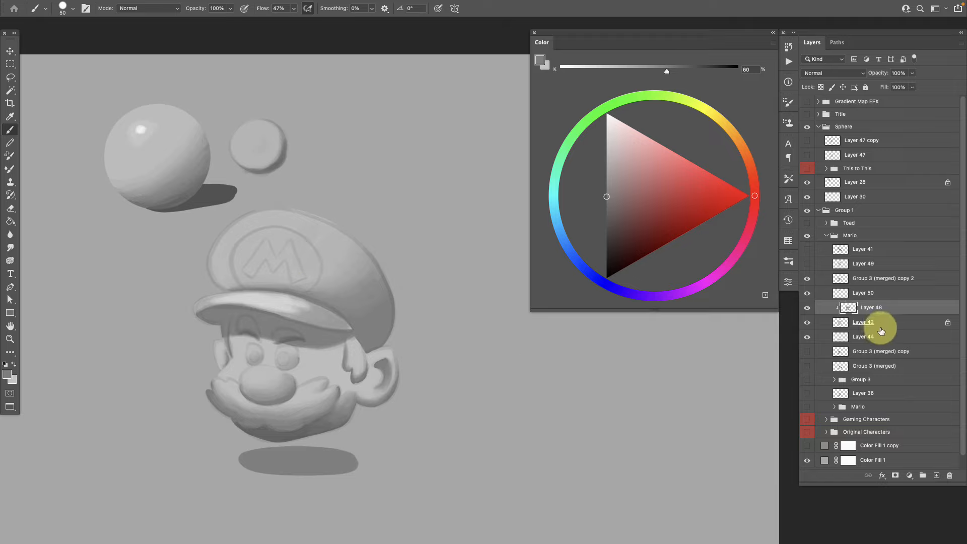
- Add a new layer above Layer 48 and paint shadows around the cap's badge and M with a sampled 58% gray and 60 px brush
left_click(937, 476)
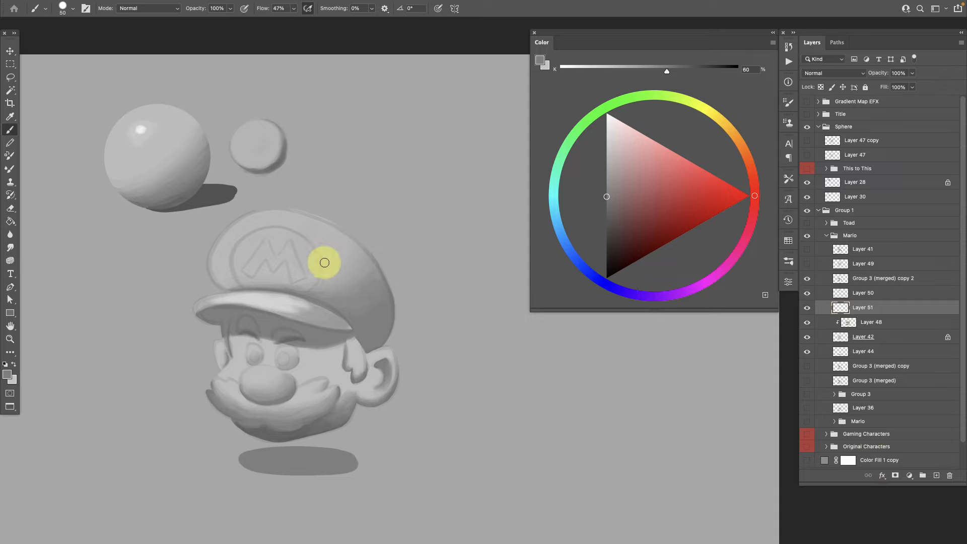
left_click(352, 313, "alt")
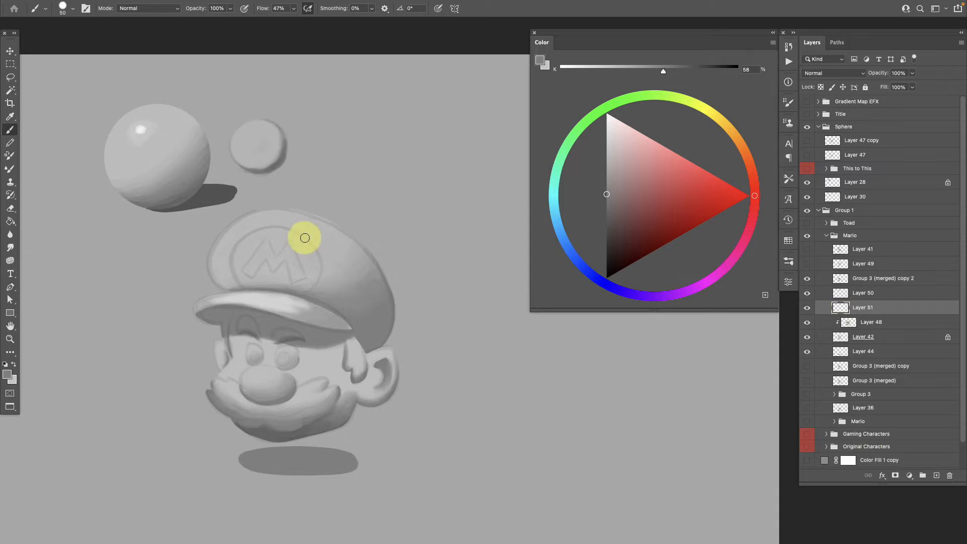
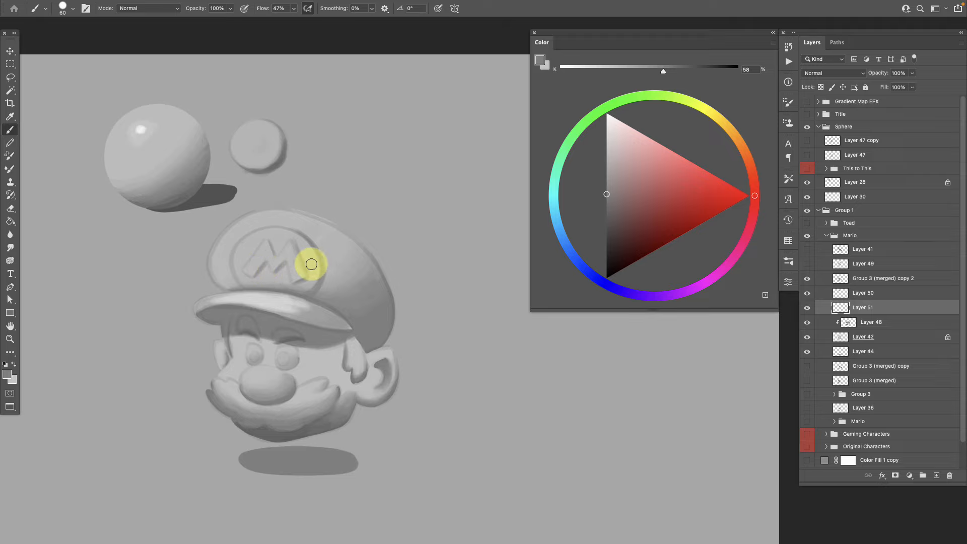
mouse_move(312, 264)
left_mouse_down()
mouse_move(282, 246)
mouse_move(254, 277)
left_mouse_up()
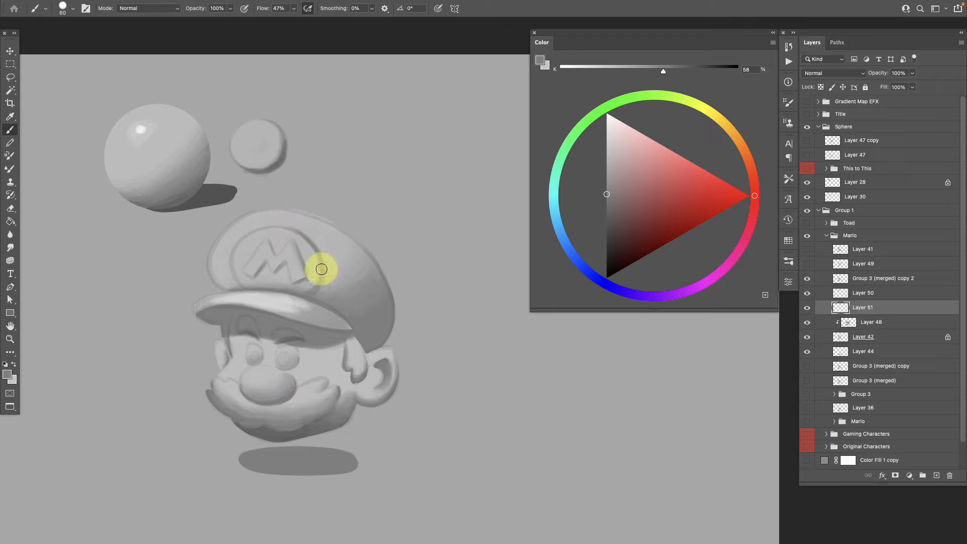
- Touch up the sideburn and near ear with sampled light and dark grays
left_click(348, 327, "alt")
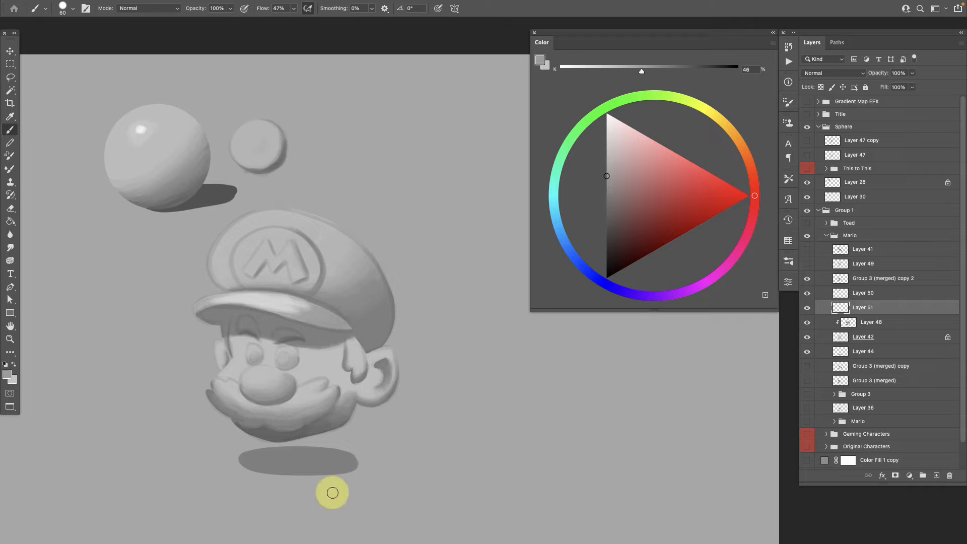
left_click(374, 354, "alt")
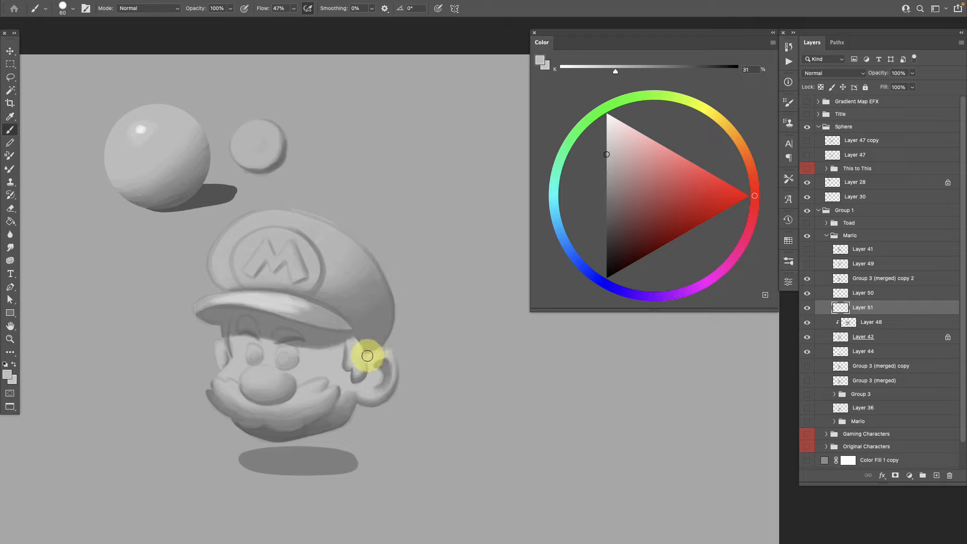
left_click(383, 359, "alt")
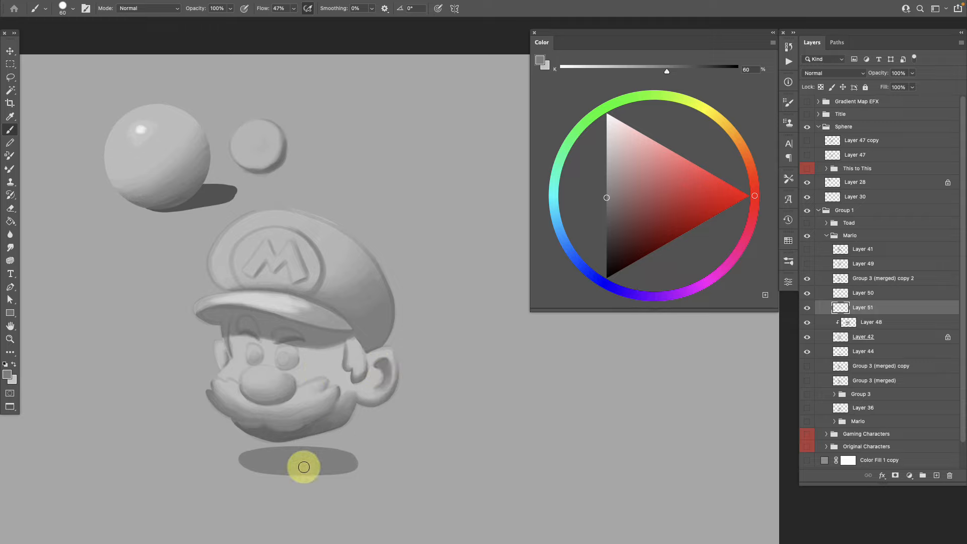
scroll(339, 440, "right", 3)
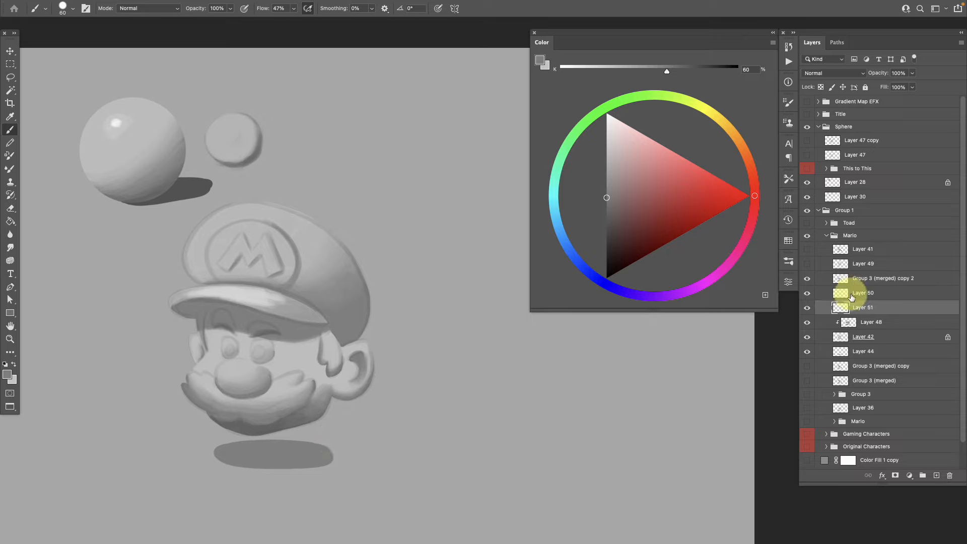
- Toggle the Group 3 (merged) copy 2 line layer's visibility to compare the shaded head with and without outlines
left_click(810, 278)
left_click(810, 278)
left_click(811, 279)
mouse_move(407, 404)
left_mouse_down()
mouse_move(395, 395)
mouse_move(403, 404)
left_mouse_up()
left_click_drag(359, 434, 339, 468)
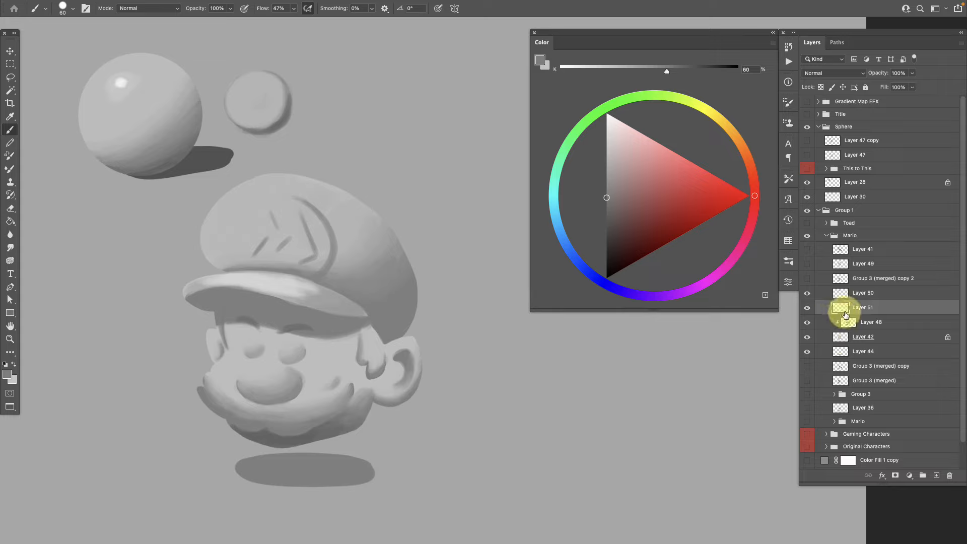
left_click(811, 283)
left_click(811, 282)
left_click(811, 281)
left_click(811, 281)
left_click(811, 280)
left_click(811, 280)
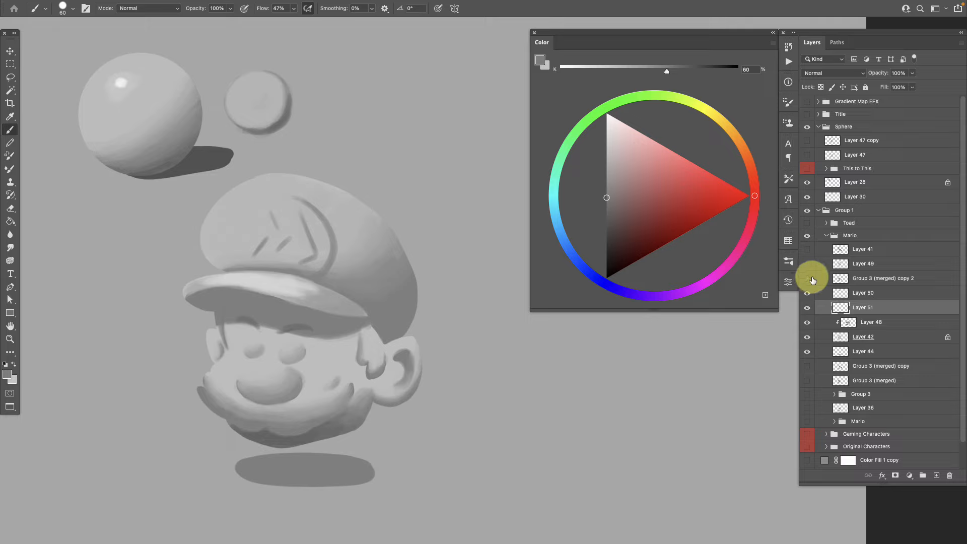
mouse_move(367, 410)
left_mouse_down()
mouse_move(326, 427)
mouse_move(339, 428)
left_mouse_up()
key("z")
key("b")
- Make Layer 48 active and leave the Group 3 (merged) copy 2 line layer hidden after another comparison
left_click(861, 322)
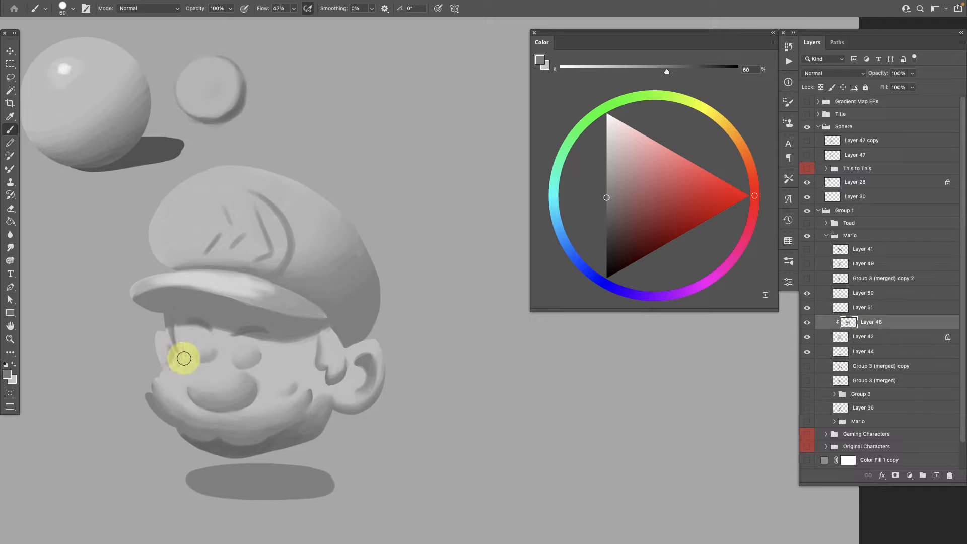
left_click(806, 279)
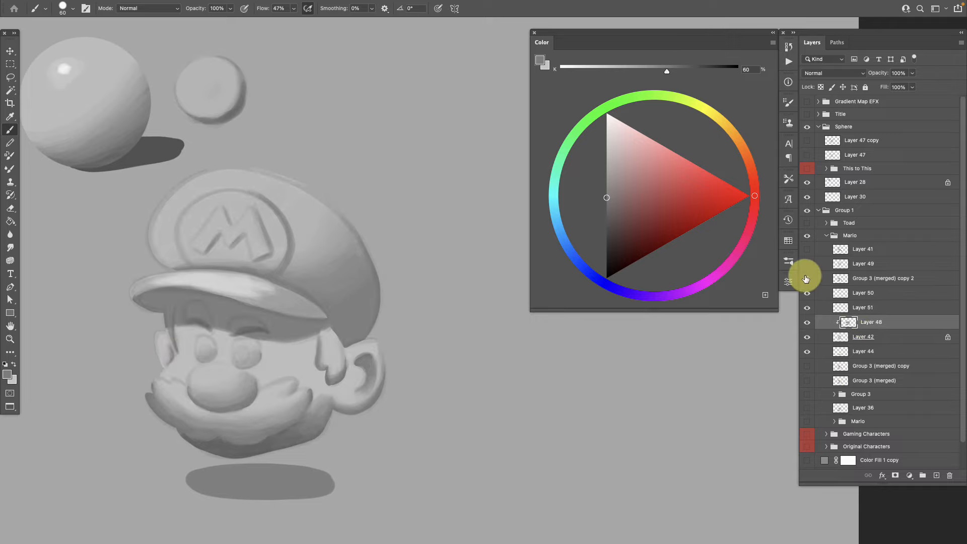
left_click(807, 278)
left_click(807, 278)
left_click(807, 278)
left_click(807, 277)
left_click(807, 277)
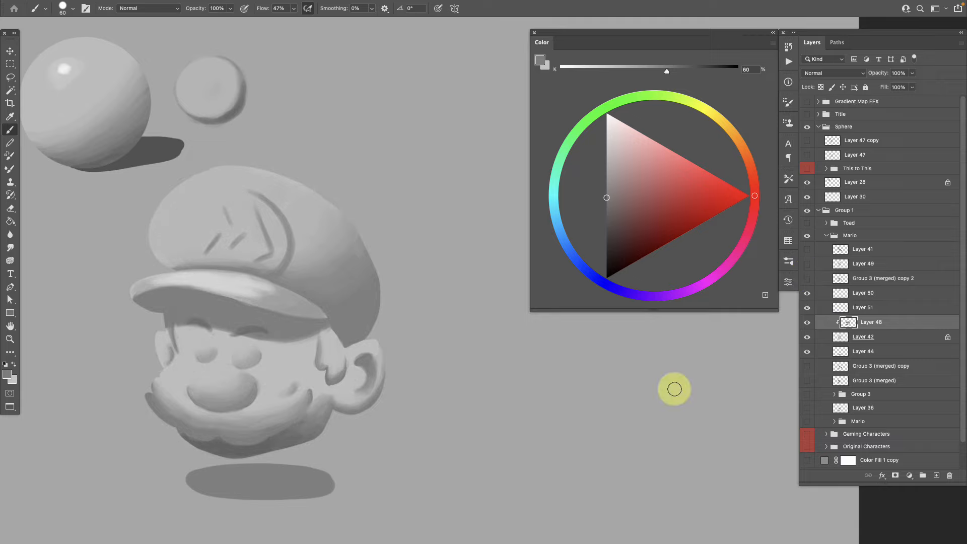
- Refine the shadow under the mustache at the chin with sampled 58% and 69% grays
left_click(225, 447, "alt")
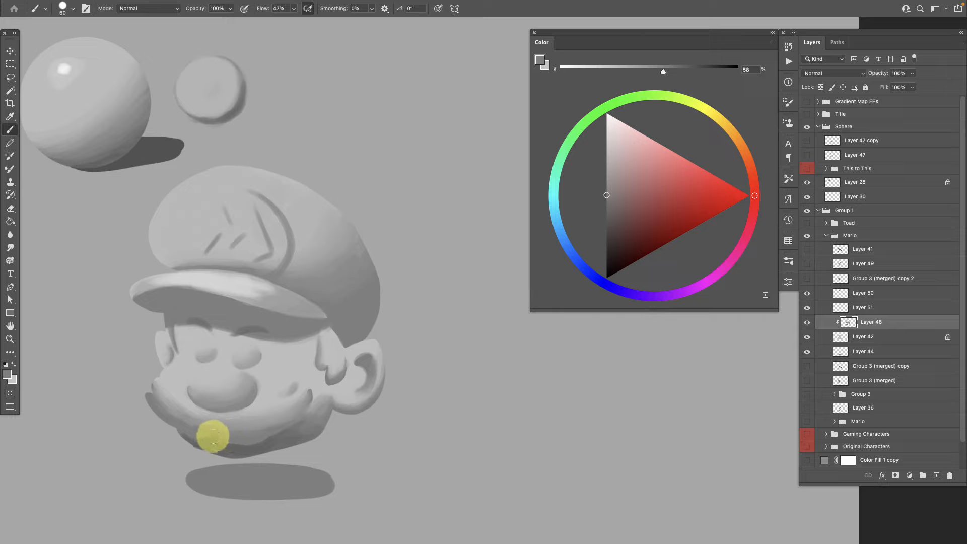
left_click(205, 443, "alt")
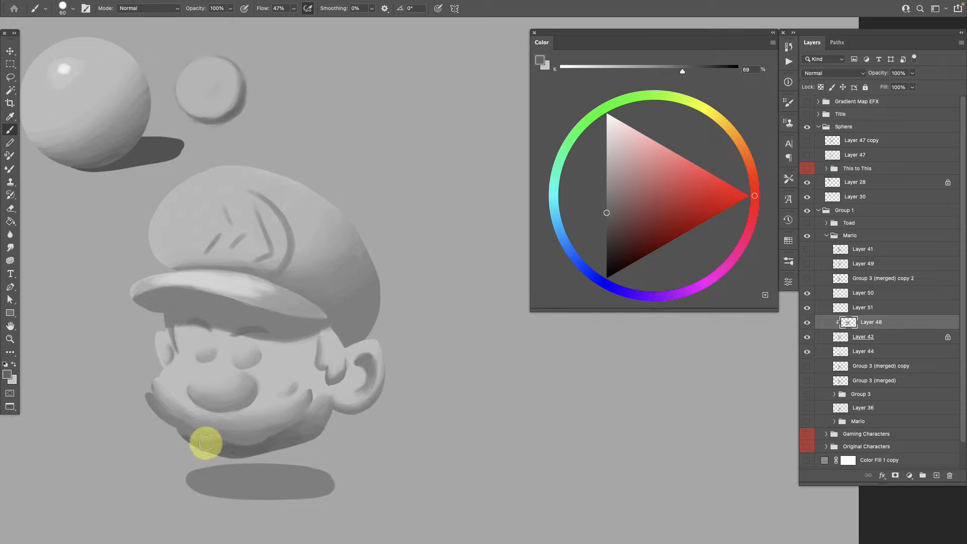
left_click(200, 439, "alt")
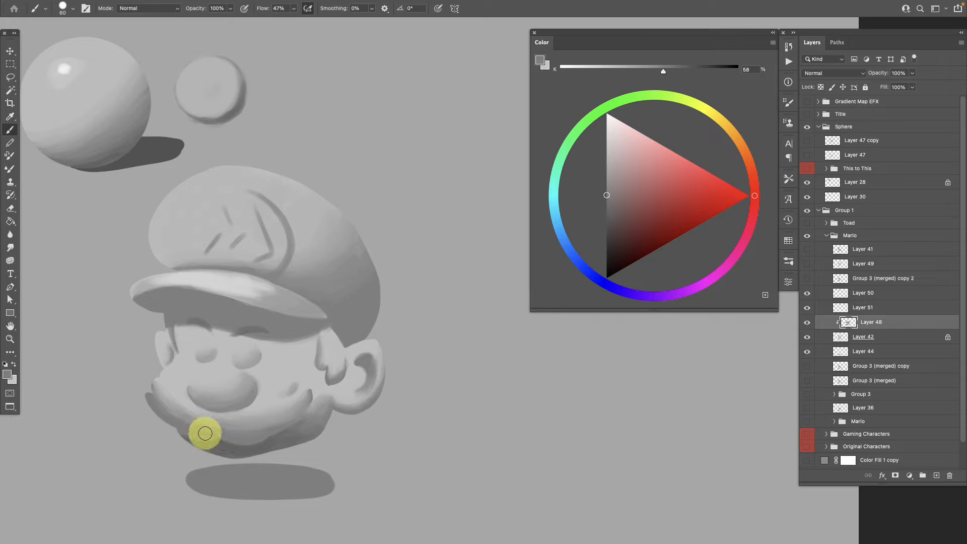
left_click(224, 446, "alt")
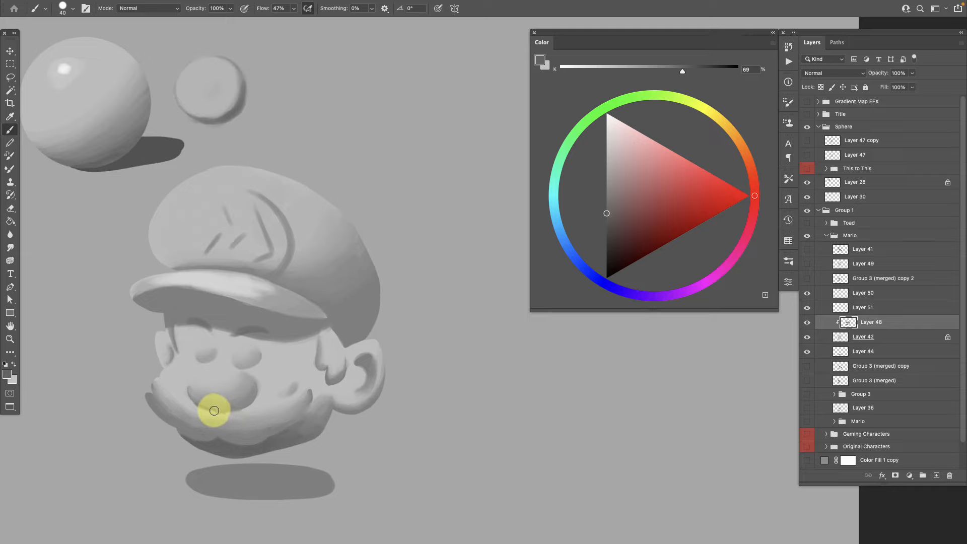
- Darken and blend the nose's underside with sampled grays from 69% to 56% and a 45 px brush
left_click_drag(195, 405, 228, 410)
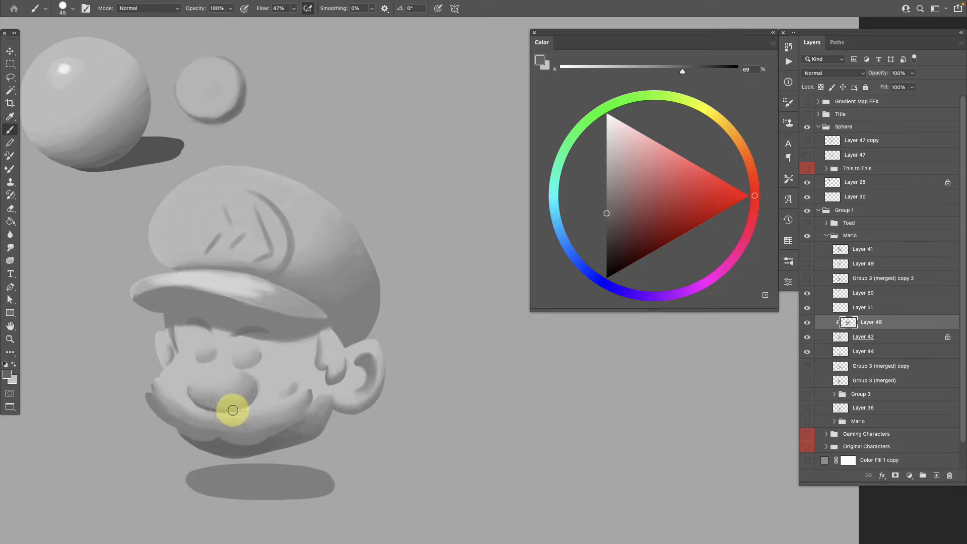
left_click(252, 398, "alt")
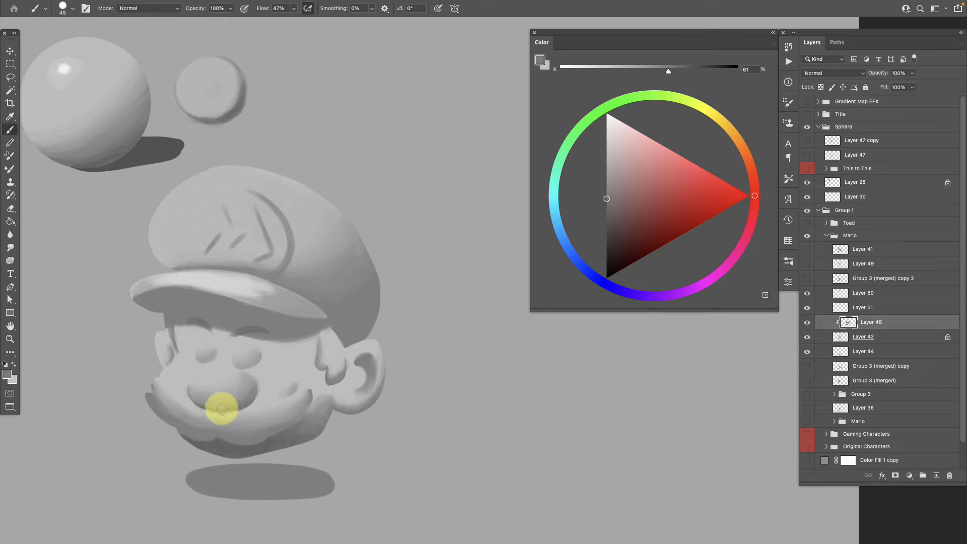
left_click(214, 407, "alt")
left_click_drag(214, 406, 235, 400)
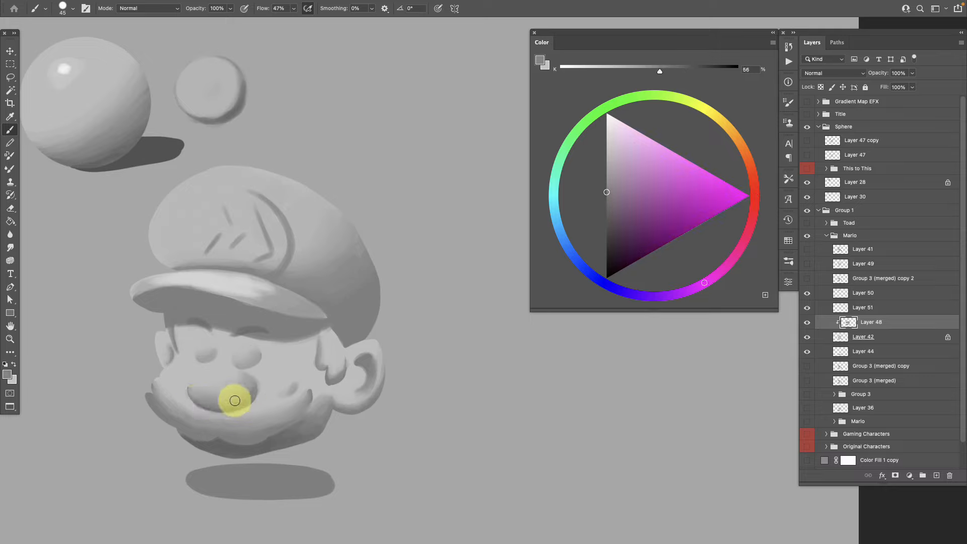
- Blend the far ear and the adjoining face edge with sampled mid grays between 46% and 51%
left_click(170, 352, "alt")
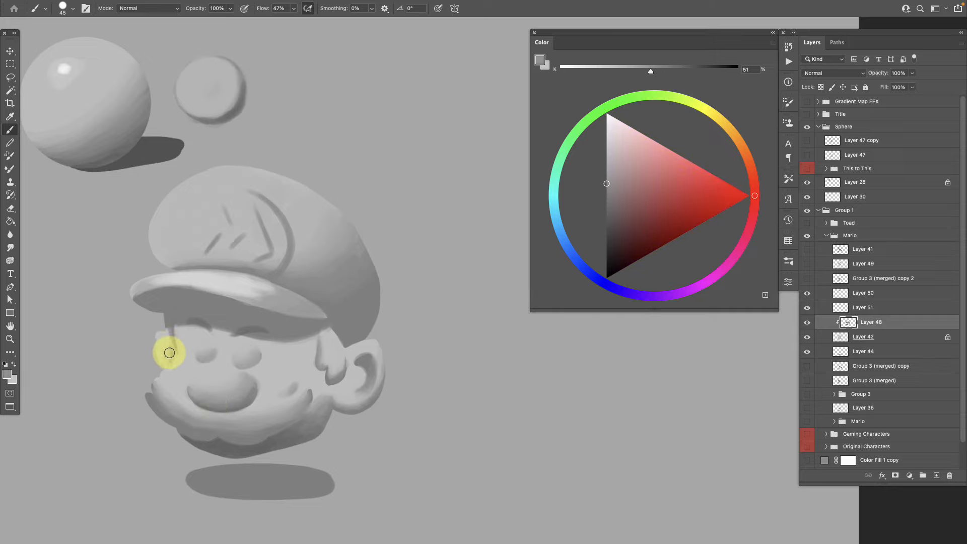
left_click_drag(168, 360, 166, 345)
left_click(171, 350, "alt")
left_click(165, 350, "alt")
left_click_drag(170, 349, 164, 355)
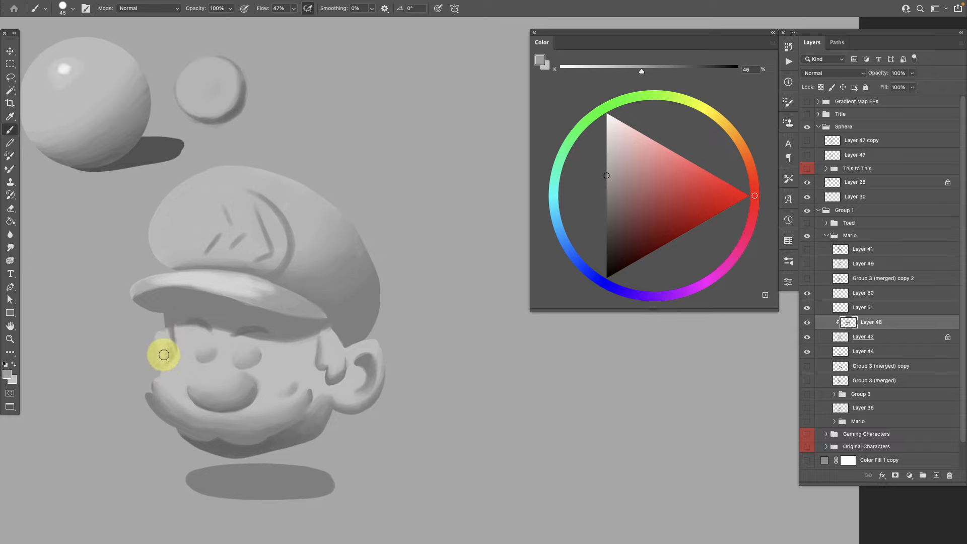
left_click(163, 353, "alt")
left_click(170, 358, "alt")
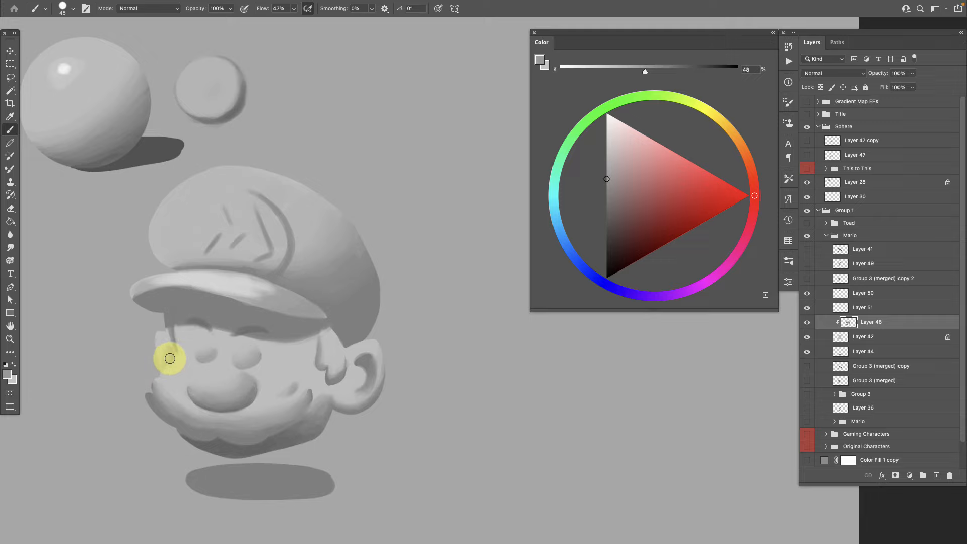
left_click_drag(339, 434, 332, 433)
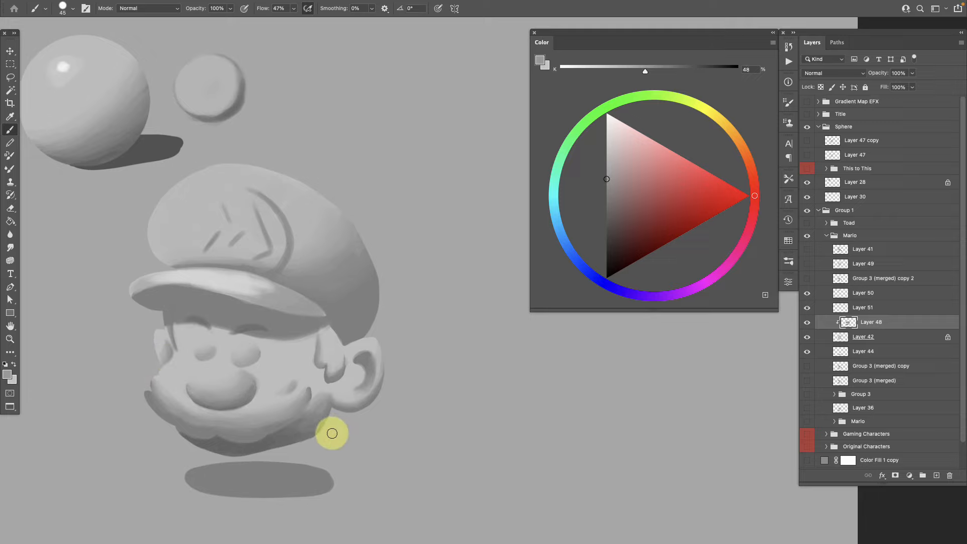
- Refine the cap brim's underside and its ear-side end with sampled grays, including a 57% gray
mouse_move(312, 350)
left_mouse_down()
mouse_move(318, 376)
mouse_move(315, 335)
mouse_move(324, 410)
left_mouse_up()
scroll(324, 410, "left", 3)
left_click(281, 292, "alt")
mouse_move(278, 303)
left_mouse_down()
mouse_move(253, 297)
mouse_move(305, 308)
mouse_move(241, 298)
mouse_move(321, 320)
mouse_move(336, 310)
mouse_move(322, 306)
mouse_move(339, 312)
mouse_move(334, 302)
mouse_move(367, 358)
mouse_move(361, 402)
left_mouse_up()
left_click(315, 310, "alt")
left_click(339, 312, "alt")
left_click(338, 298, "alt")
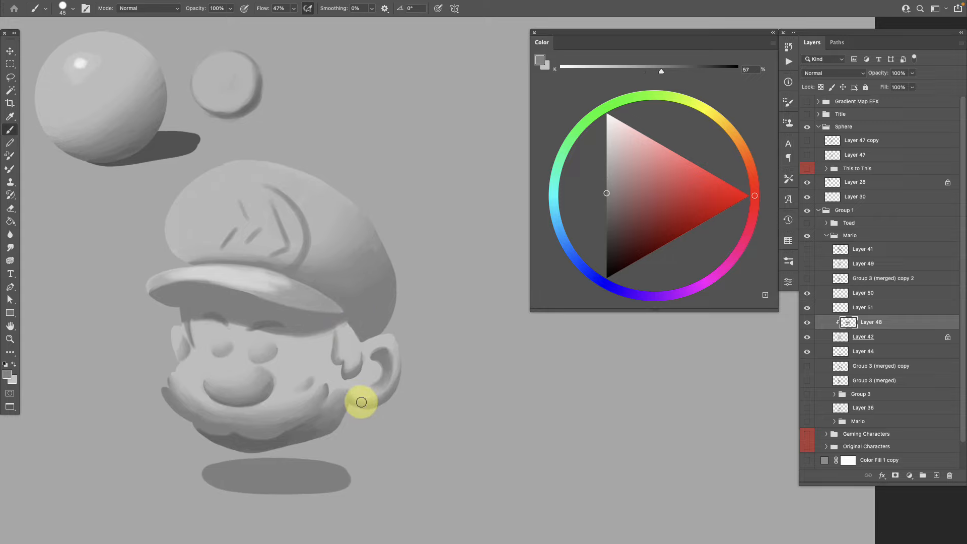
- Reshape both eyebrows and the lower edge of the brow shadow with sampled 31% light and 64–65% dark grays
left_click(210, 329, "alt")
left_click_drag(209, 329, 215, 326)
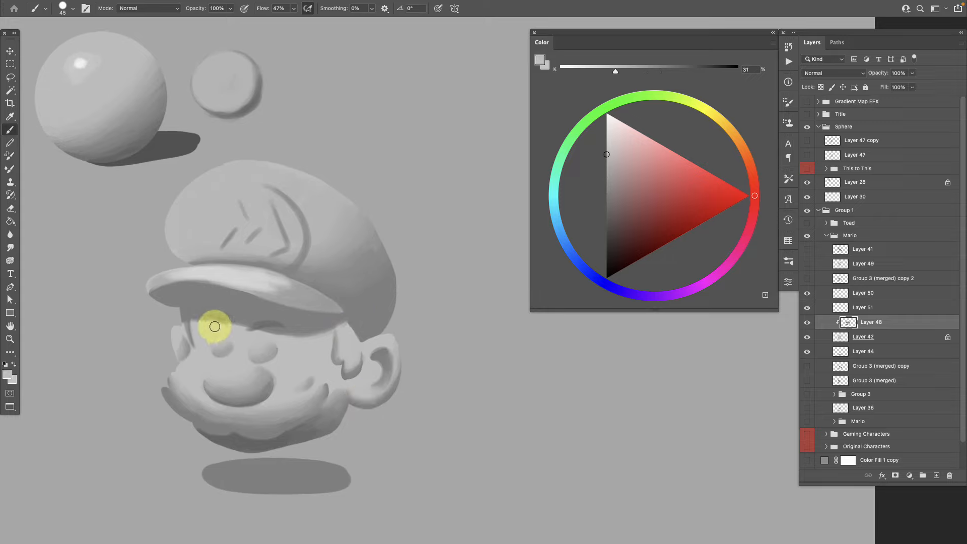
left_click(205, 316, "alt")
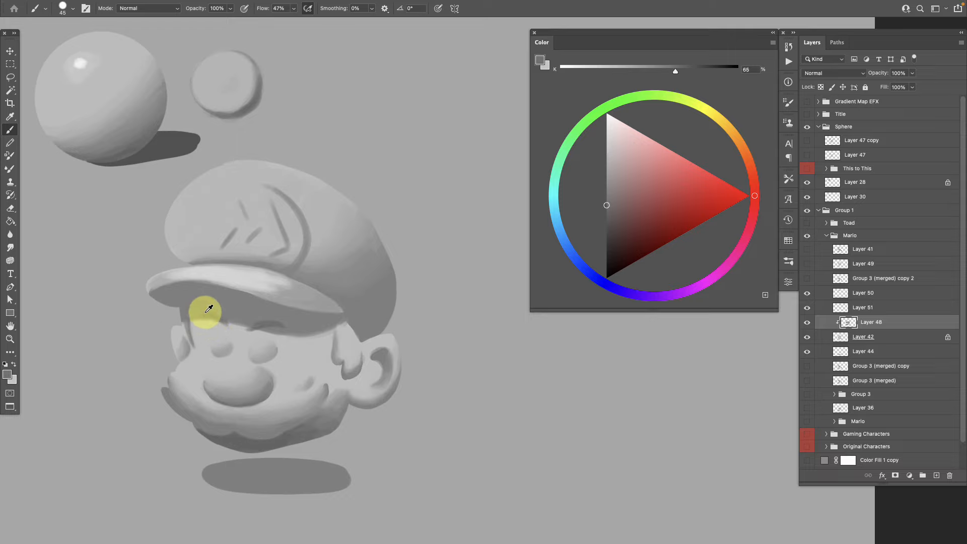
left_click(209, 309, "alt")
left_click(268, 321, "alt")
left_click(244, 330, "alt")
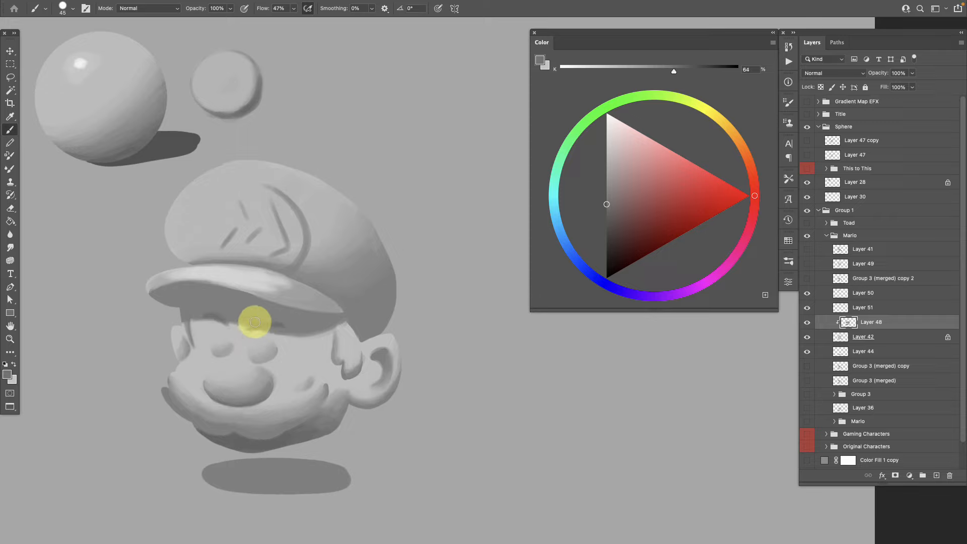
left_click(251, 326, "alt")
left_click_drag(248, 327, 286, 325)
- Shade the near eye's lower part with a sampled 44% gray
left_click_drag(355, 424, 370, 426)
left_click(295, 352, "alt")
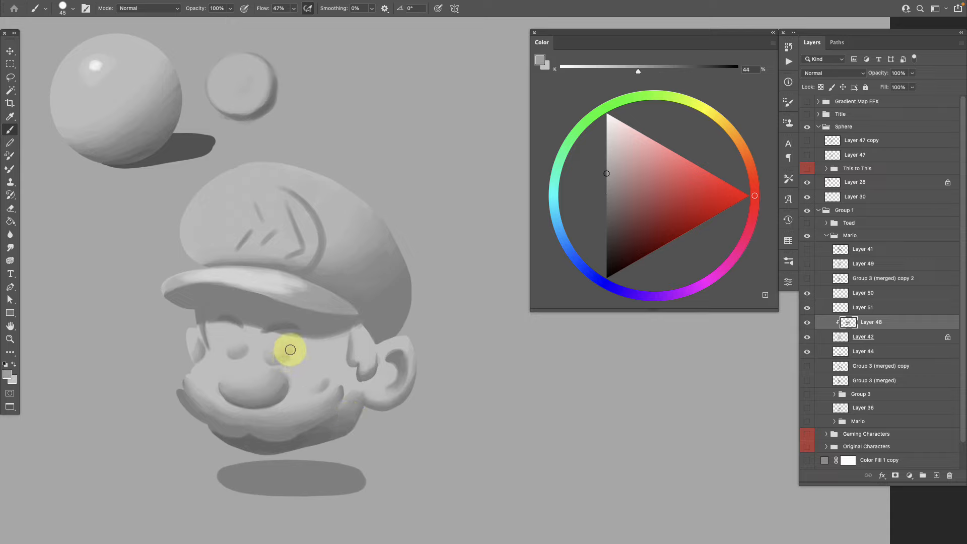
left_click_drag(282, 360, 267, 362)
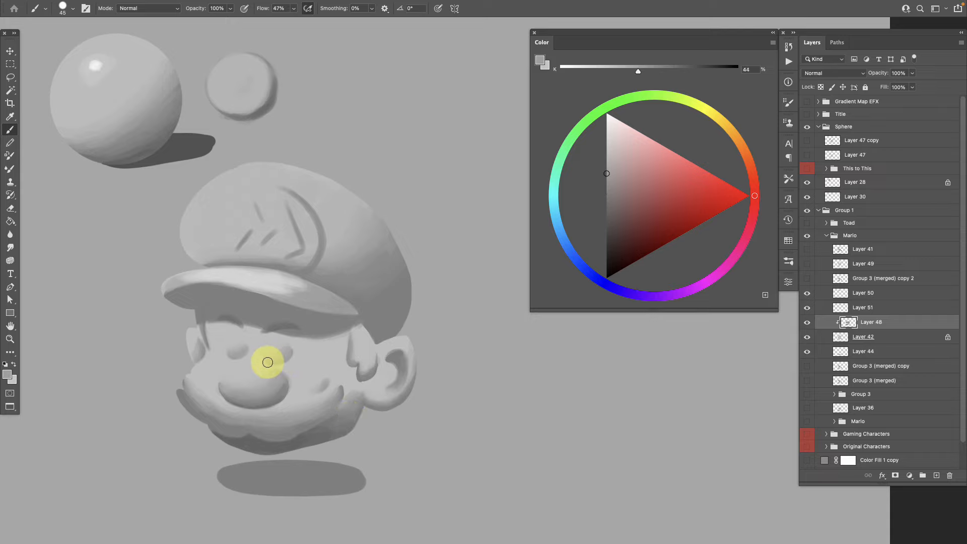
- Repaint the cap brim's lower edge and ear-side end with sampled 58%, 47% and 45% grays
left_click(255, 297, "alt")
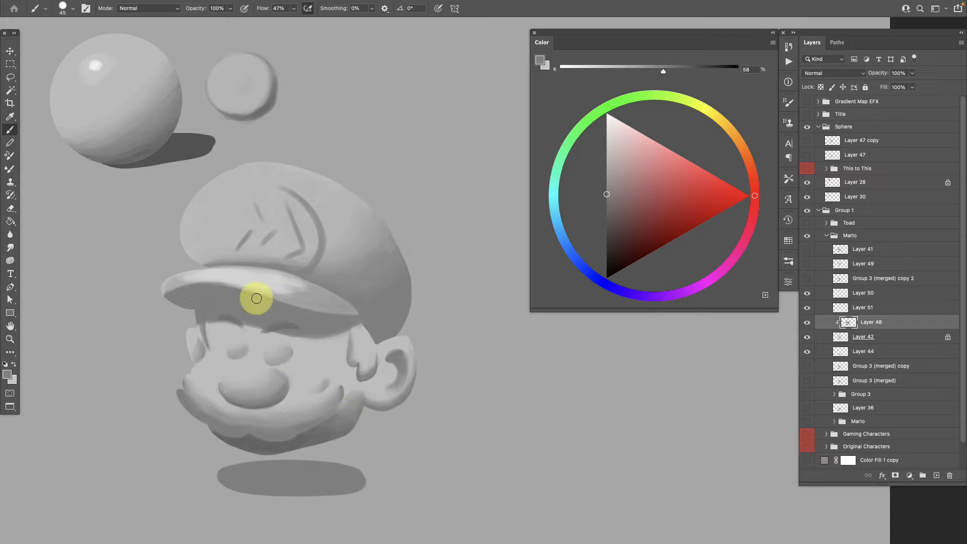
mouse_move(248, 291)
left_mouse_down()
mouse_move(209, 285)
mouse_move(294, 309)
mouse_move(283, 301)
mouse_move(371, 373)
mouse_move(374, 429)
left_mouse_up()
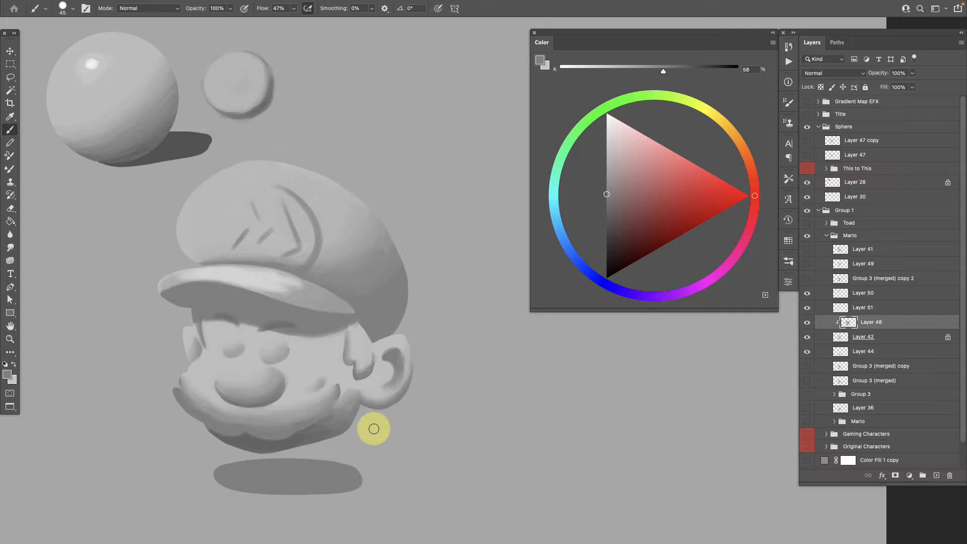
mouse_move(377, 426)
left_mouse_down()
mouse_move(345, 306)
mouse_move(358, 309)
mouse_move(343, 291)
mouse_move(362, 320)
mouse_move(330, 294)
left_mouse_up()
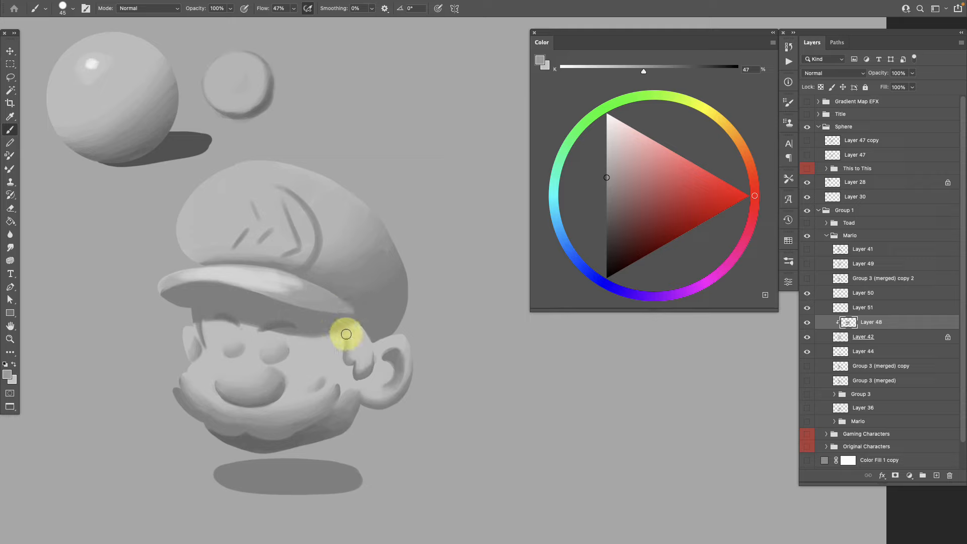
scroll(346, 334, "up", 2)
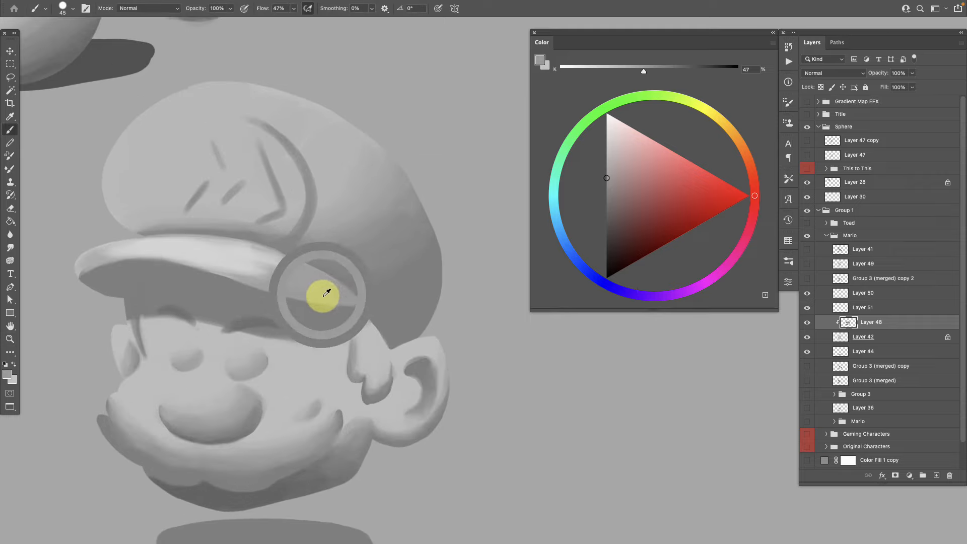
left_click_drag(318, 279, 311, 282)
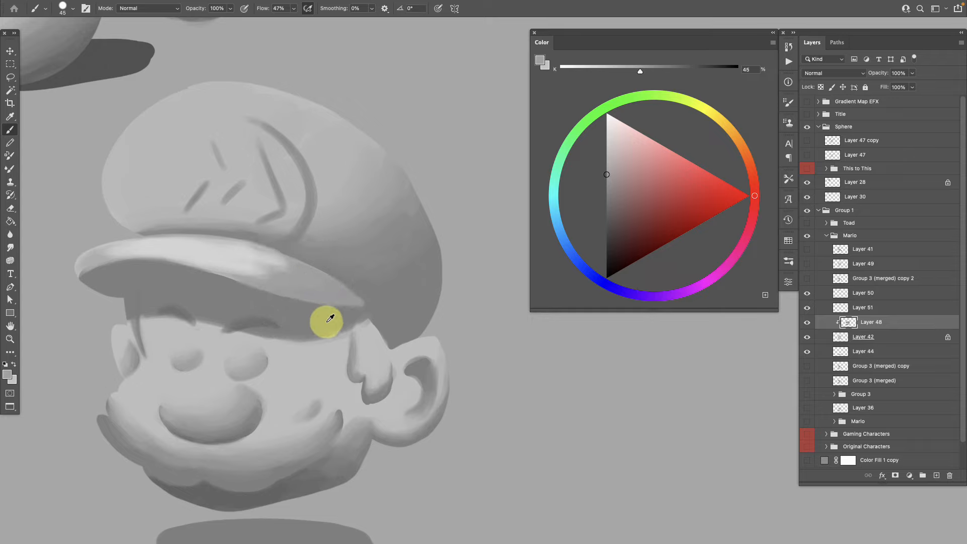
- Blend the cap brim's ear-side surface and underside edge with sampled 58% and 47% grays
left_click_drag(197, 245, 201, 246)
mouse_move(310, 271)
left_mouse_down()
mouse_move(274, 265)
mouse_move(272, 281)
mouse_move(346, 289)
mouse_move(298, 279)
left_mouse_up()
mouse_move(309, 312)
left_mouse_down()
mouse_move(335, 312)
mouse_move(297, 313)
left_mouse_up()
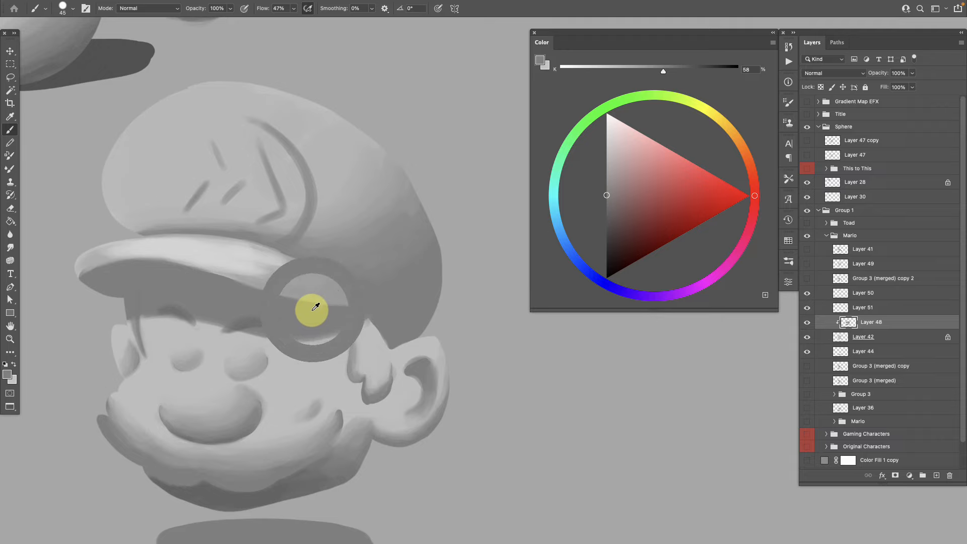
left_click_drag(325, 288, 328, 292)
scroll(323, 322, "down", 5)
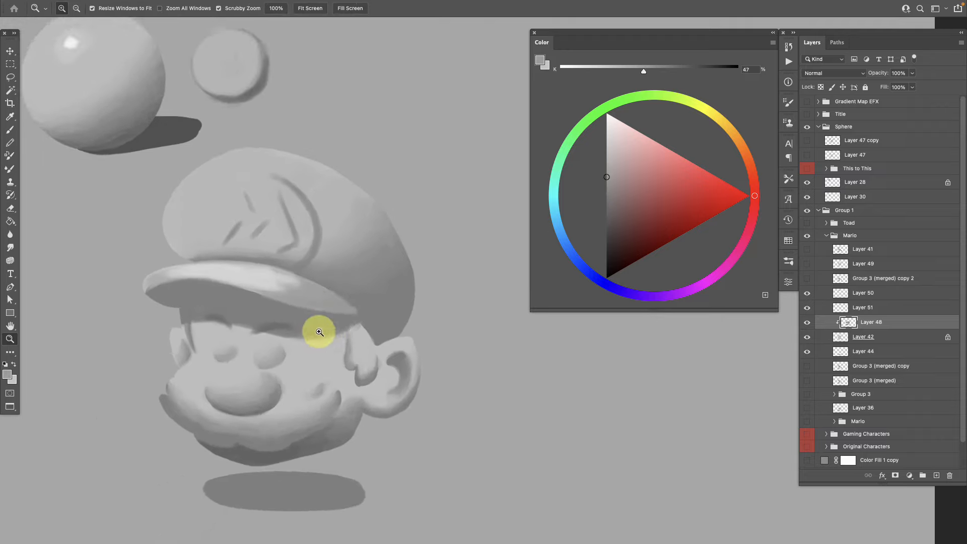
left_click(363, 408)
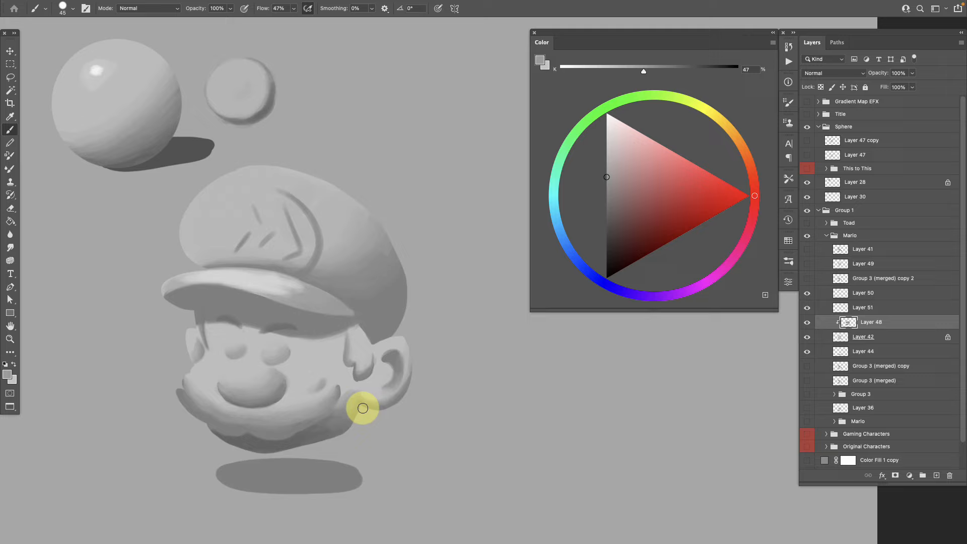
- Create a new layer above Layer 48 and try a size-30 brush line in 78% gray along the brim's lower edge, undoing the stroke
left_click(936, 475)
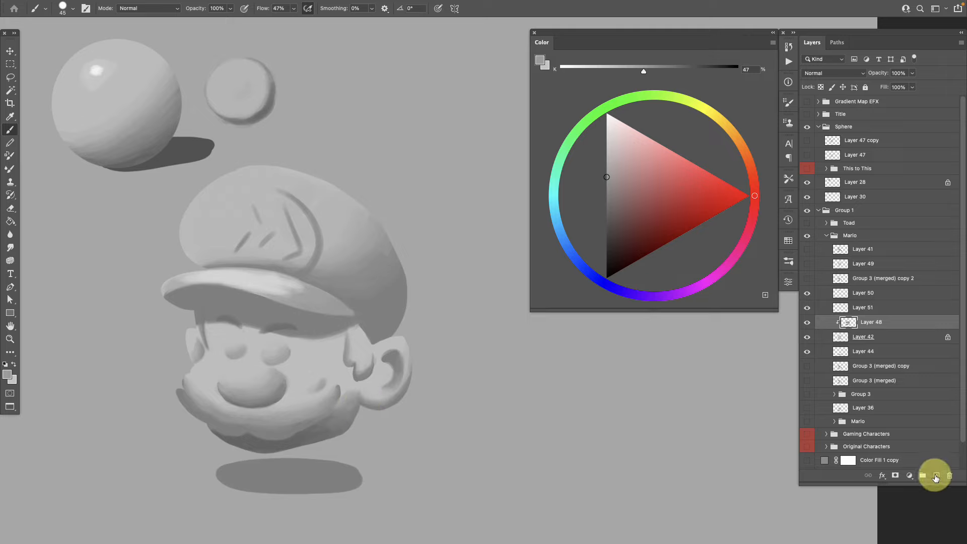
left_click(307, 310, "alt")
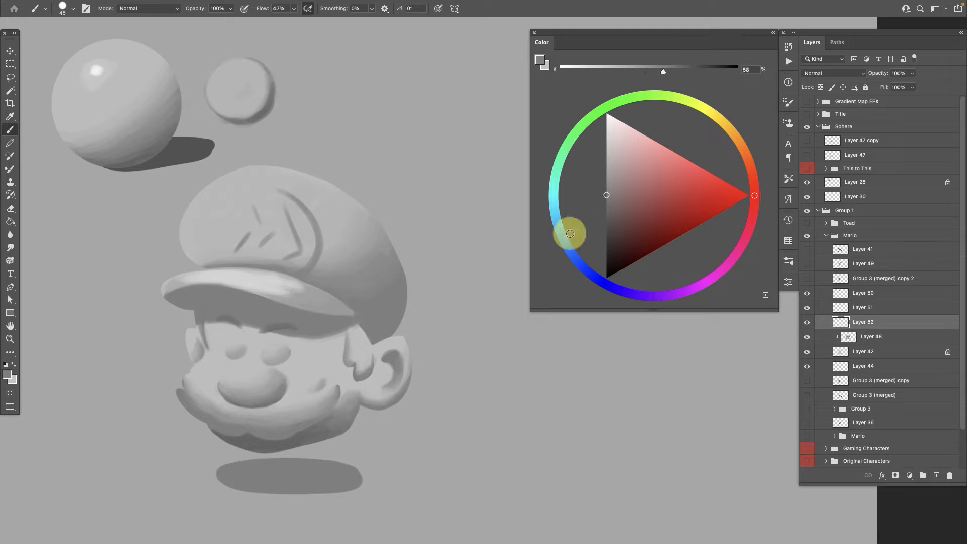
left_click_drag(567, 233, 609, 220)
key("bracketleft")
key("bracketleft")
key("bracketleft")
mouse_move(244, 307)
left_mouse_down()
mouse_move(238, 288)
mouse_move(344, 315)
left_mouse_up()
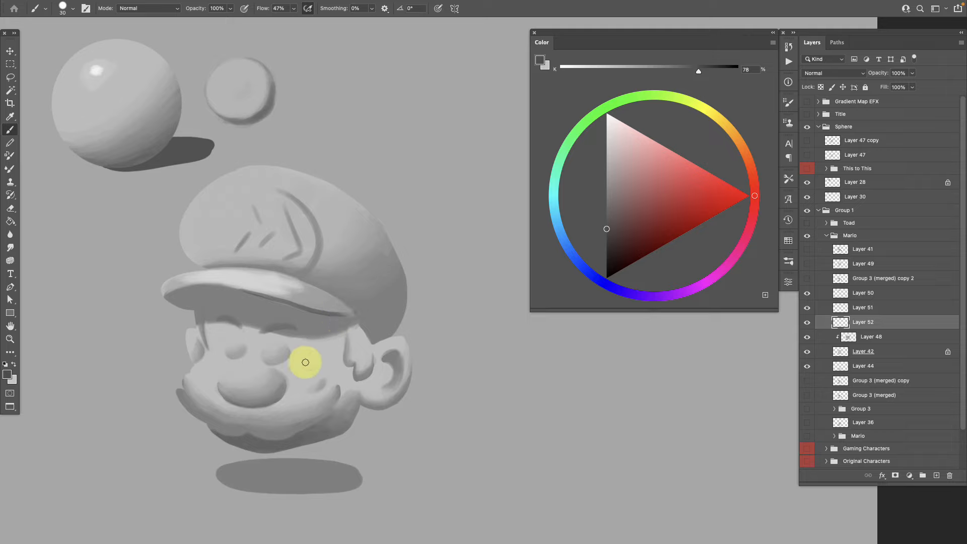
key("ctrl+z")
- Inspect what Layer 51 contains and lasso the area around the brim's end and the near ear
left_click(808, 308)
left_click(808, 308)
left_click(852, 308)
left_click(841, 308, "super")
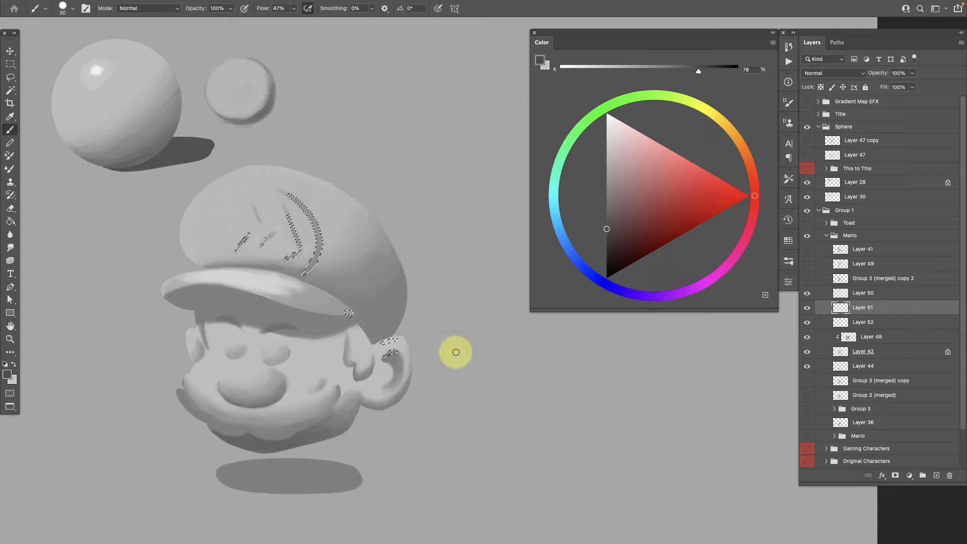
key("l")
mouse_move(347, 290)
left_mouse_down()
mouse_move(367, 283)
mouse_move(425, 374)
mouse_move(328, 349)
mouse_move(355, 391)
left_mouse_up()
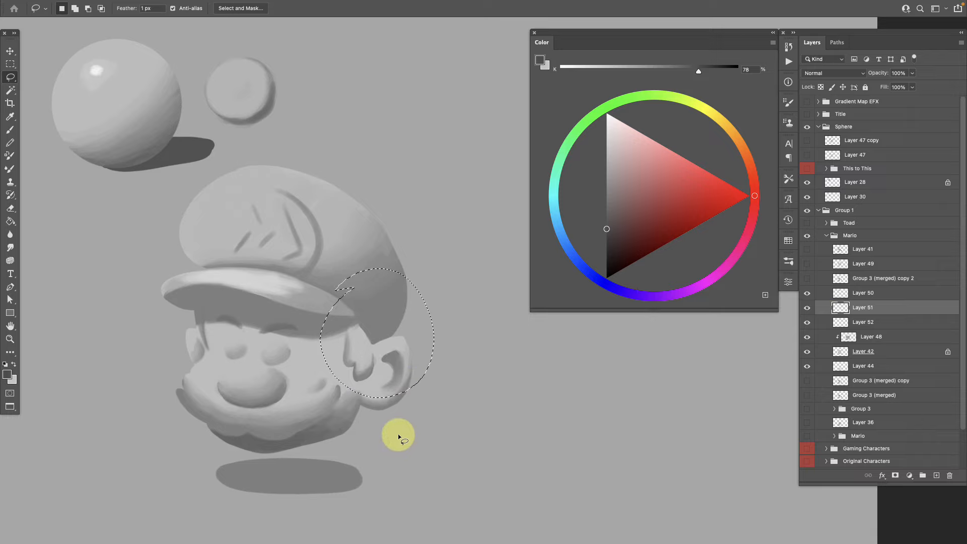
- Compare the cap badge with Layer 51 hidden and shown, and rename that layer as Logo
left_click(807, 308)
left_click(807, 307)
left_click(807, 307)
left_click(807, 307)
left_click(807, 307)
left_click(807, 307)
left_click(807, 307)
left_click(807, 307)
left_click(807, 307)
left_click(807, 307)
left_click(860, 308)
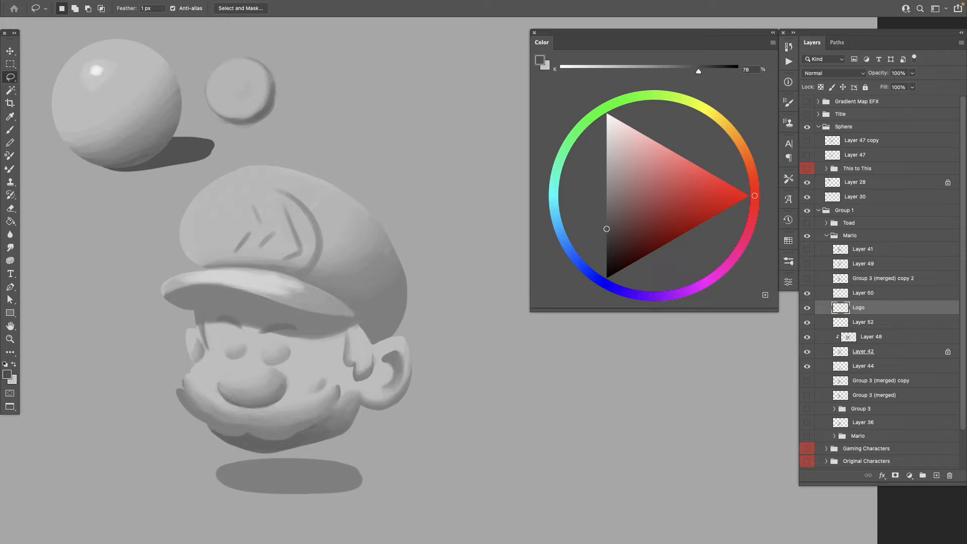
- Select Layer 52 and check whether it holds any painted content
left_click(861, 325)
left_click(807, 322)
left_click(807, 322)
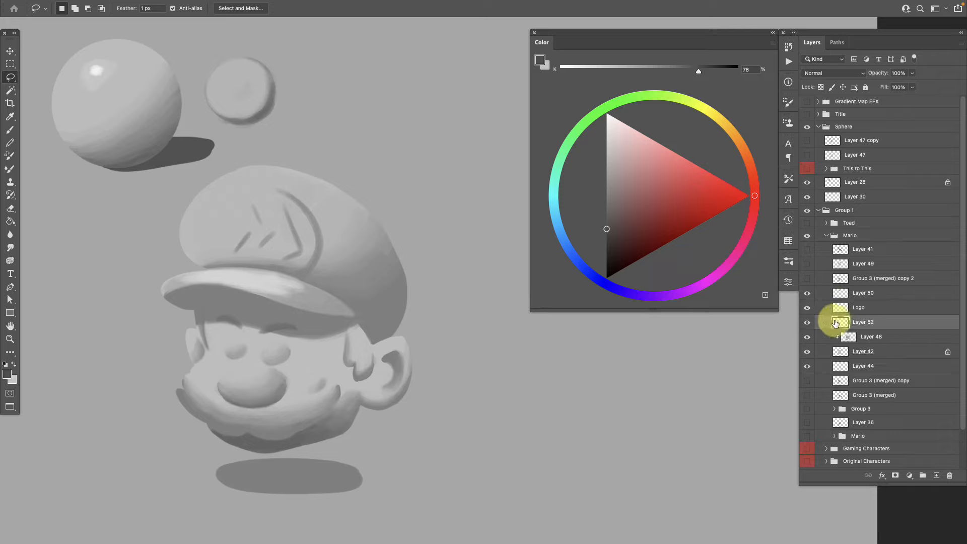
key("super+t")
left_click(482, 201)
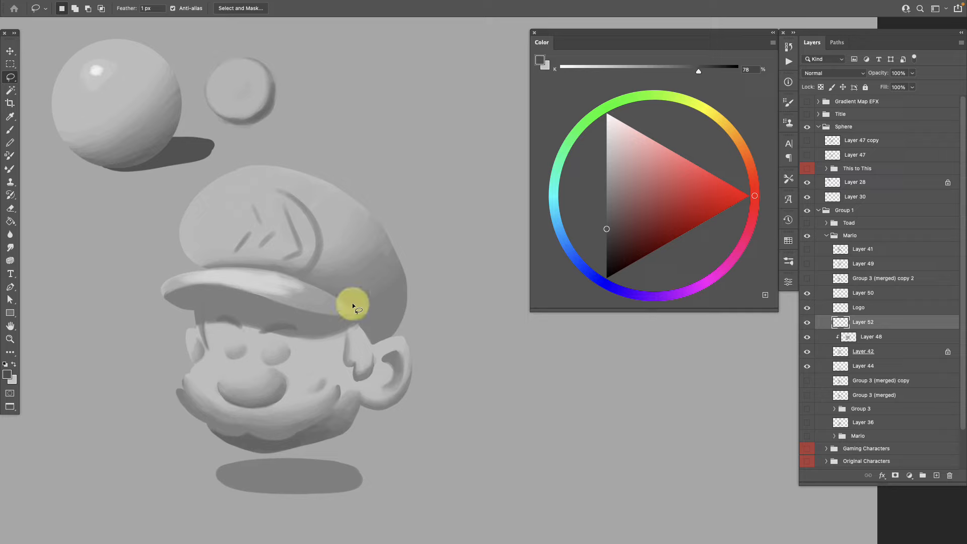
- Try a 71% gray brush line along the brim's lower edge on Layer 52, and undo it
key("b")
left_click(607, 216)
left_click_drag(257, 295, 352, 313)
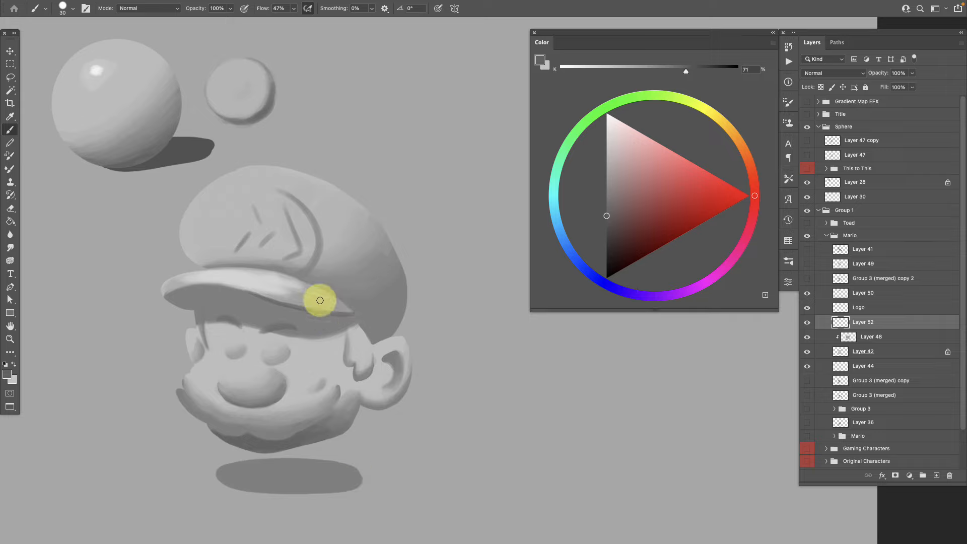
key("super+z")
- Sample the 58% gray beneath the brim and brush over the ear-side end of the brow shadow
left_click(285, 306, "alt")
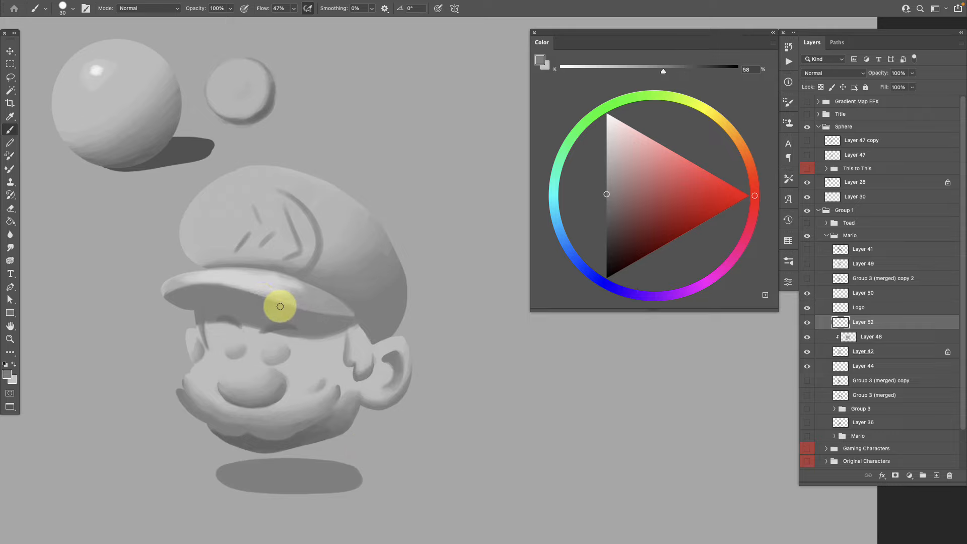
mouse_move(316, 315)
left_mouse_down()
mouse_move(350, 318)
mouse_move(333, 318)
left_mouse_up()
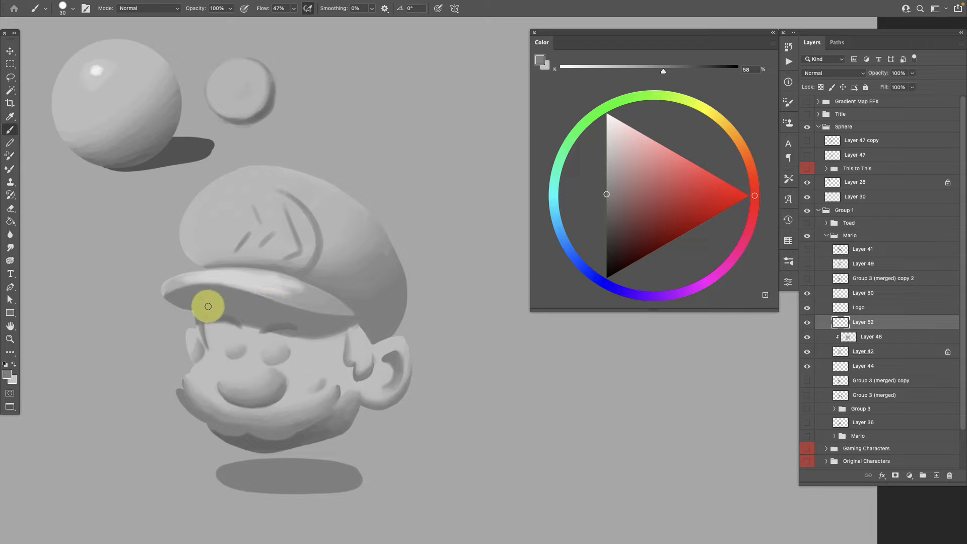
left_click_drag(454, 447, 434, 444)
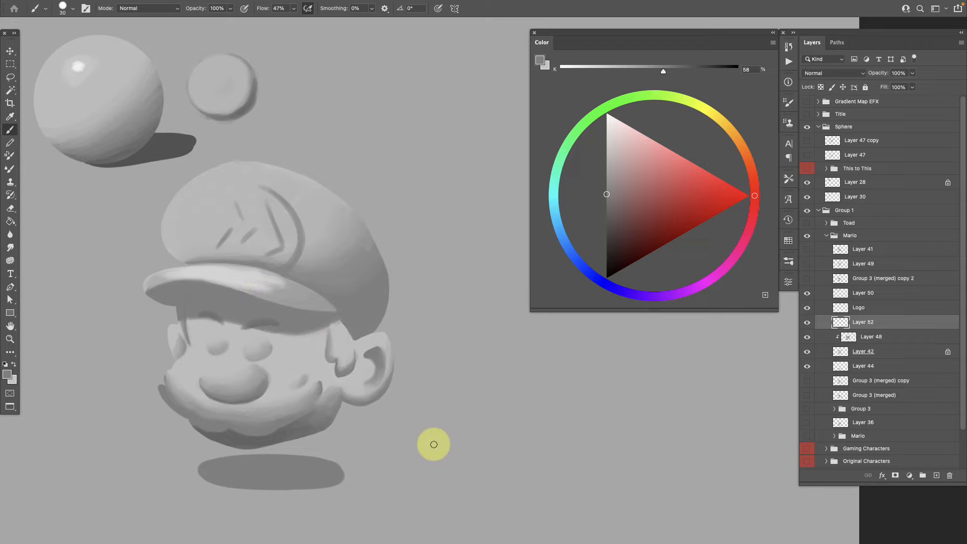
- Show the Group 3 (merged) copy 2 line layer over the painted head
left_click(807, 278)
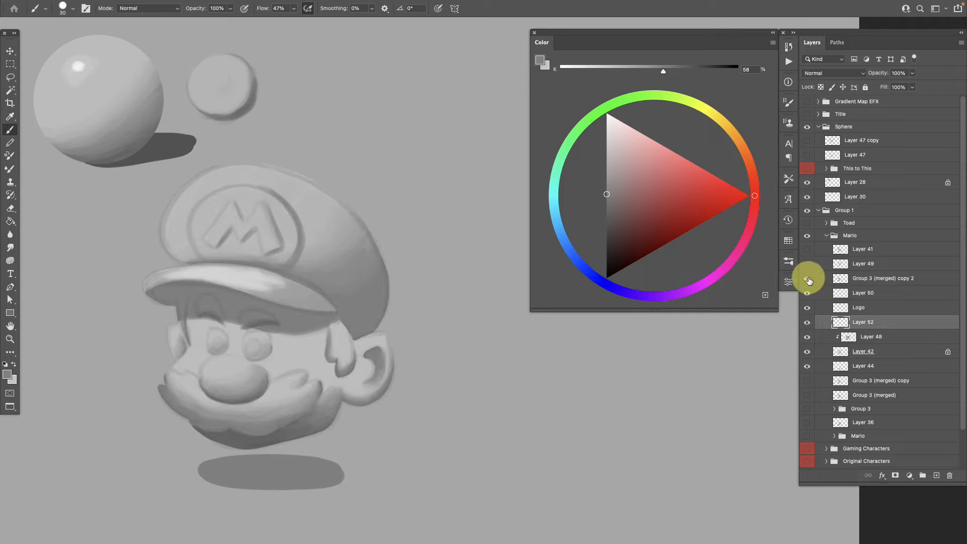
left_click(808, 279)
left_click(808, 279)
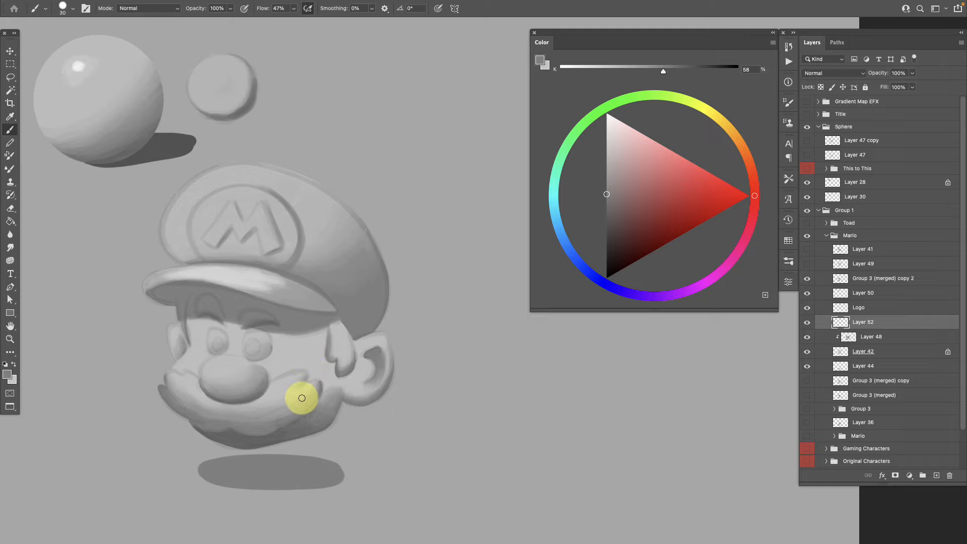
- Paint a dark 83% gray contact shadow on Layer 52 where the cap meets the brim's ear-side end
mouse_move(302, 398)
left_mouse_down()
mouse_move(344, 308)
mouse_move(345, 328)
mouse_move(326, 359)
mouse_move(328, 392)
mouse_move(248, 402)
mouse_move(390, 371)
mouse_move(315, 371)
mouse_move(246, 400)
mouse_move(320, 319)
mouse_move(343, 314)
mouse_move(323, 281)
mouse_move(331, 291)
mouse_move(291, 275)
mouse_move(334, 303)
mouse_move(294, 274)
mouse_move(322, 291)
mouse_move(351, 282)
left_mouse_up()
left_click(621, 207)
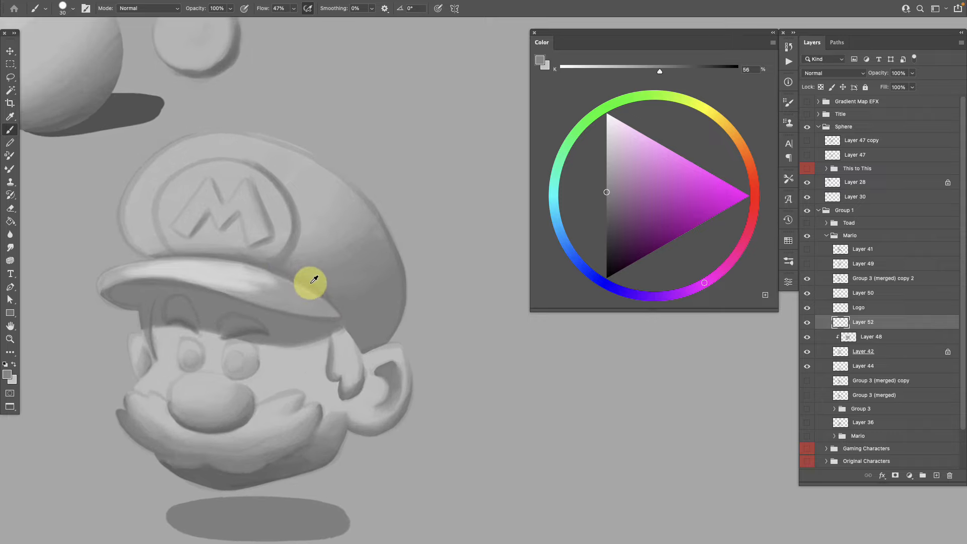
mouse_move(316, 262)
left_mouse_down()
mouse_move(337, 295)
mouse_move(626, 210)
mouse_move(609, 218)
mouse_move(606, 239)
left_mouse_up()
left_click(293, 282)
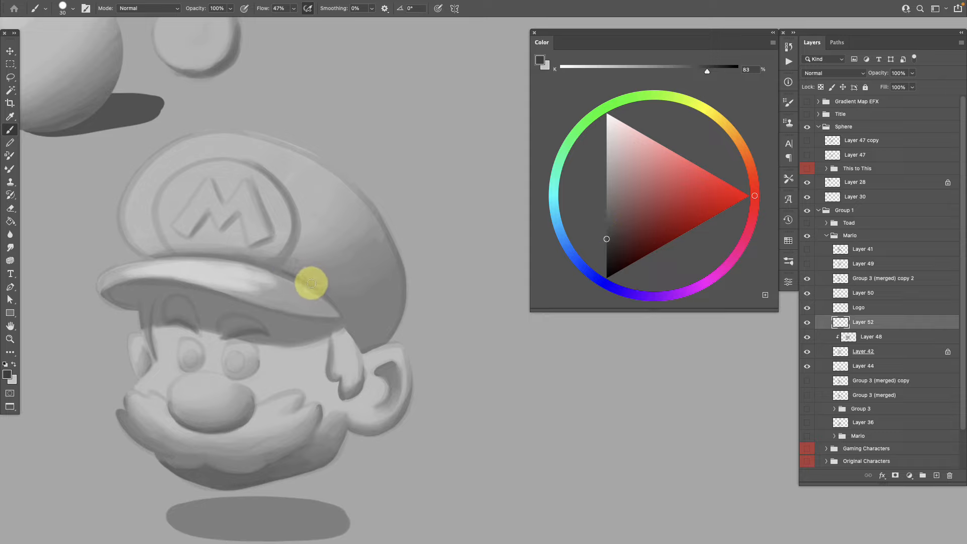
left_click_drag(328, 302, 286, 274)
mouse_move(318, 296)
left_mouse_down()
mouse_move(285, 275)
mouse_move(327, 300)
mouse_move(286, 273)
mouse_move(343, 319)
mouse_move(381, 407)
left_mouse_up()
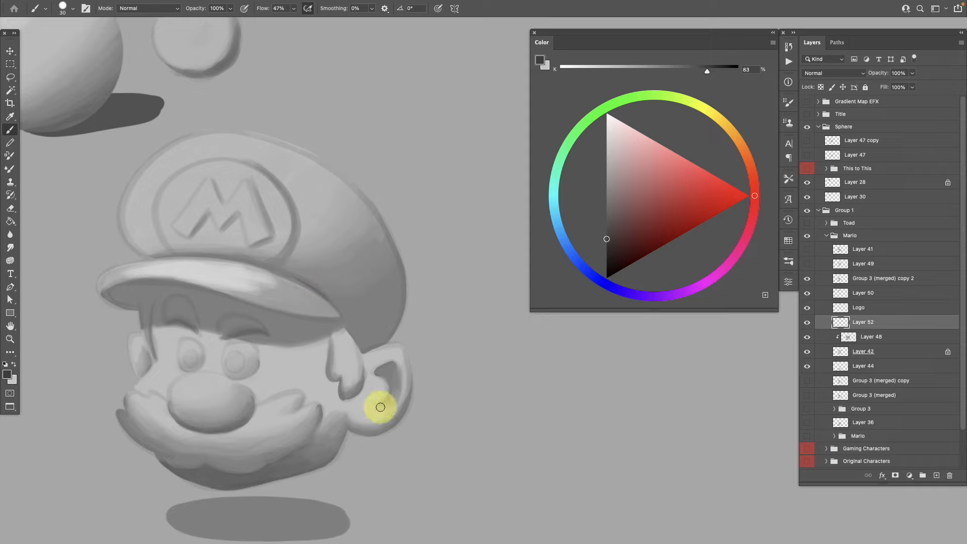
- Rename the Group 3 (merged) copy 2 layer as Linework and hide it
left_click(808, 279)
double_click(877, 280)
type("Linework")
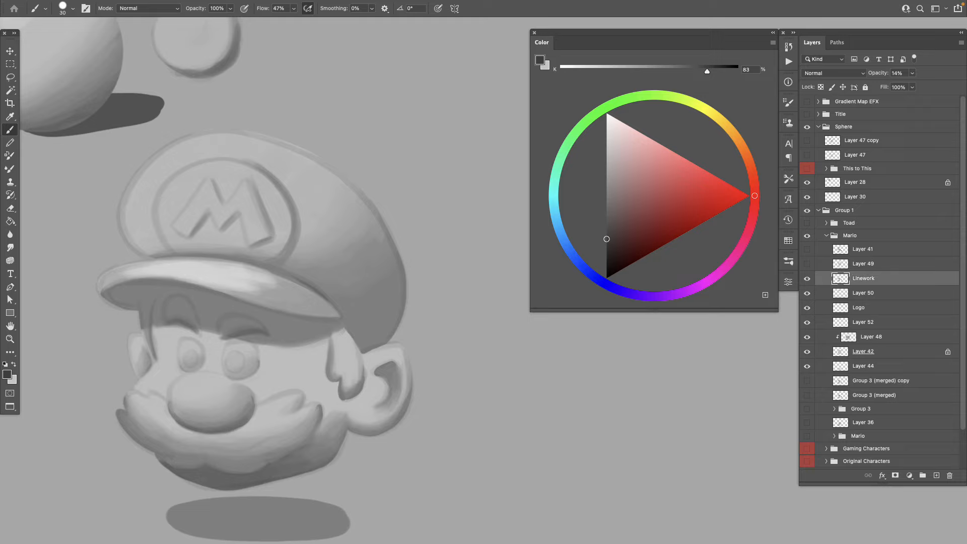
left_click(807, 278)
left_click(807, 278)
left_click(807, 279)
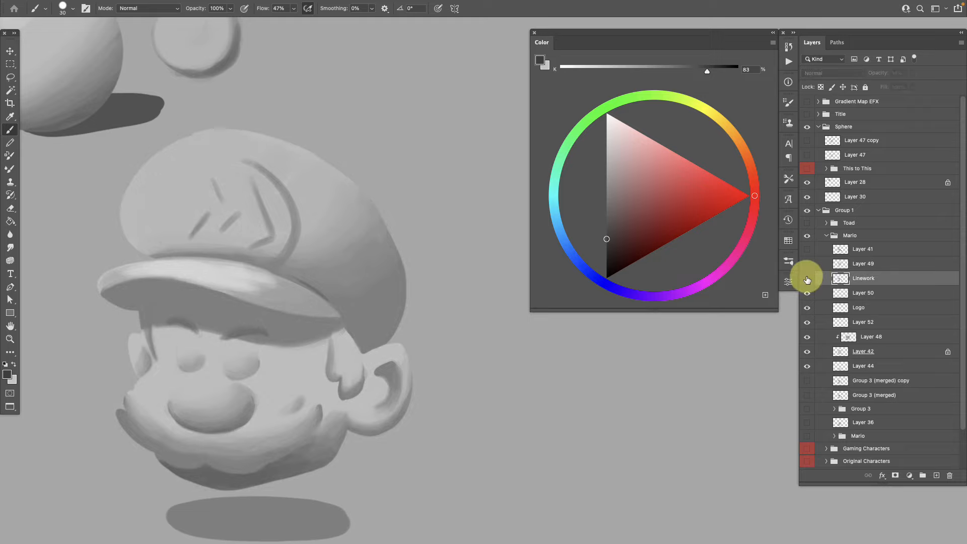
- Compare the head with Layer 50 and Layer 52 each hidden and shown, leaving Layer 52 visible and selected
left_click(864, 293)
left_click(806, 293)
left_click(806, 294)
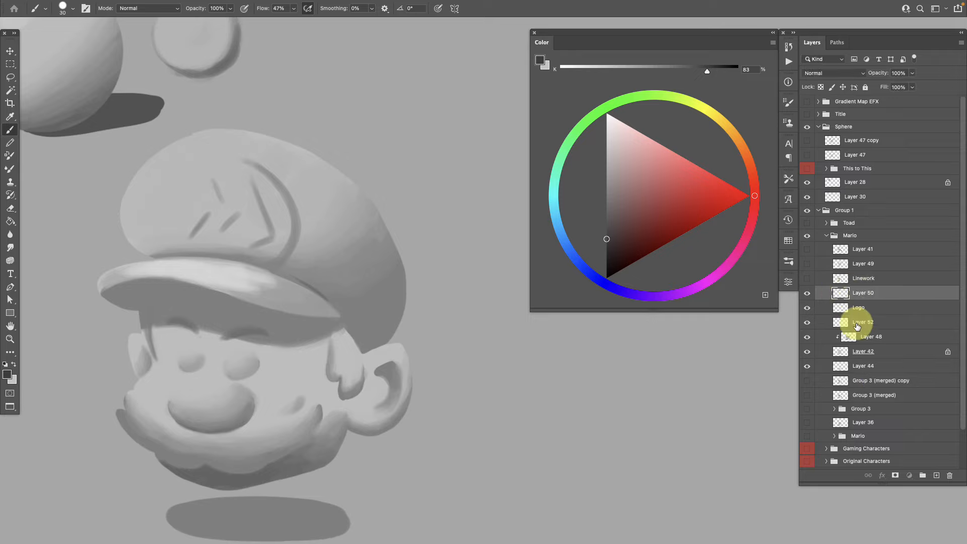
left_click(857, 324)
left_click(806, 323)
left_click(803, 323)
left_click(807, 323)
left_click(806, 323)
left_click(807, 322)
left_click(807, 322)
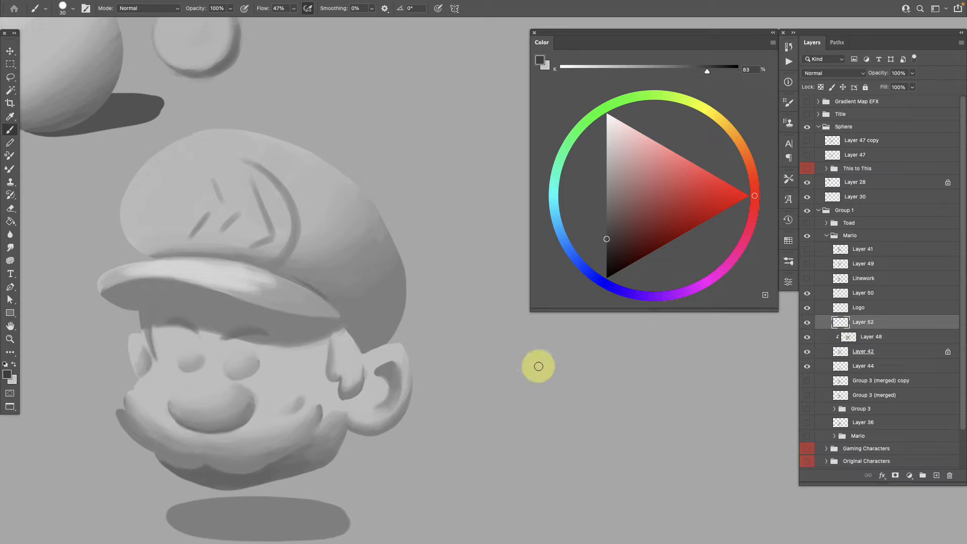
- Remove the contact shadow between the cap and brim on Layer 52 and repaint it in 83% gray
key("l")
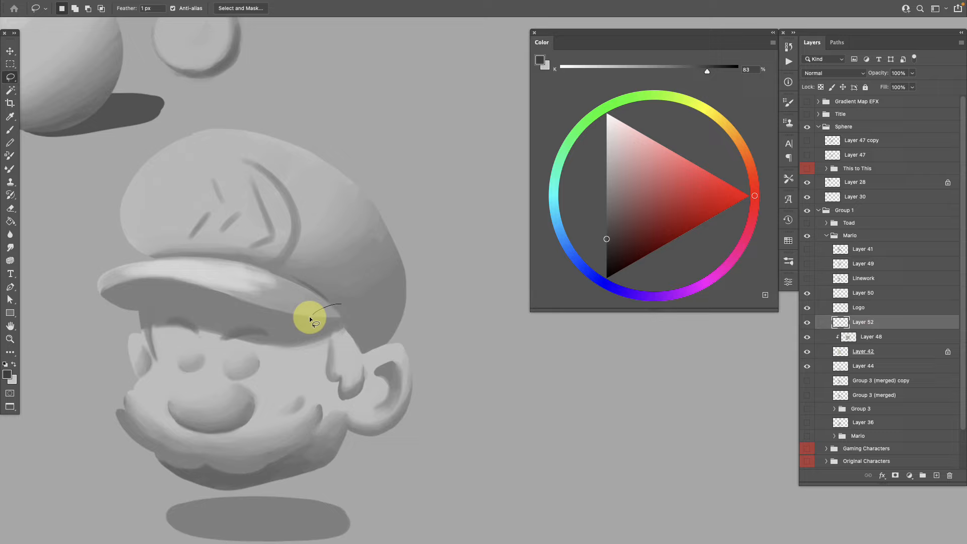
key("Delete")
key("ctrl+d")
left_click(828, 335)
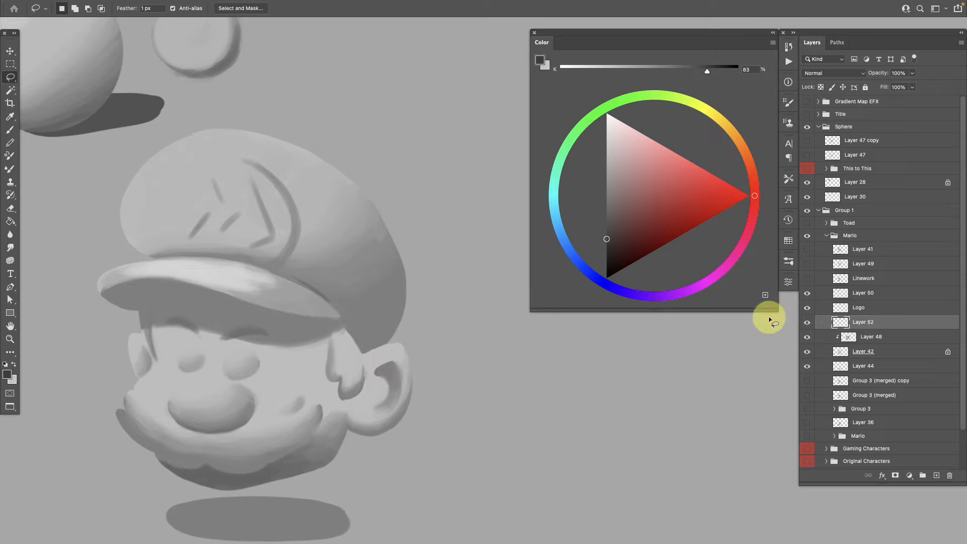
left_click(289, 286)
key("e")
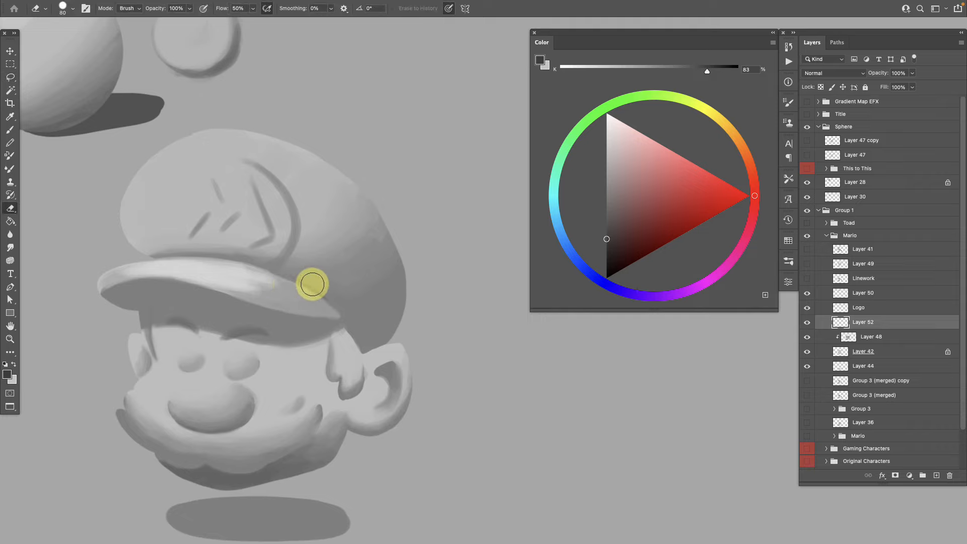
key("b")
mouse_move(291, 278)
left_mouse_down()
mouse_move(322, 295)
mouse_move(283, 278)
mouse_move(333, 308)
mouse_move(277, 271)
mouse_move(341, 319)
mouse_move(312, 290)
mouse_move(340, 317)
mouse_move(329, 301)
left_mouse_up()
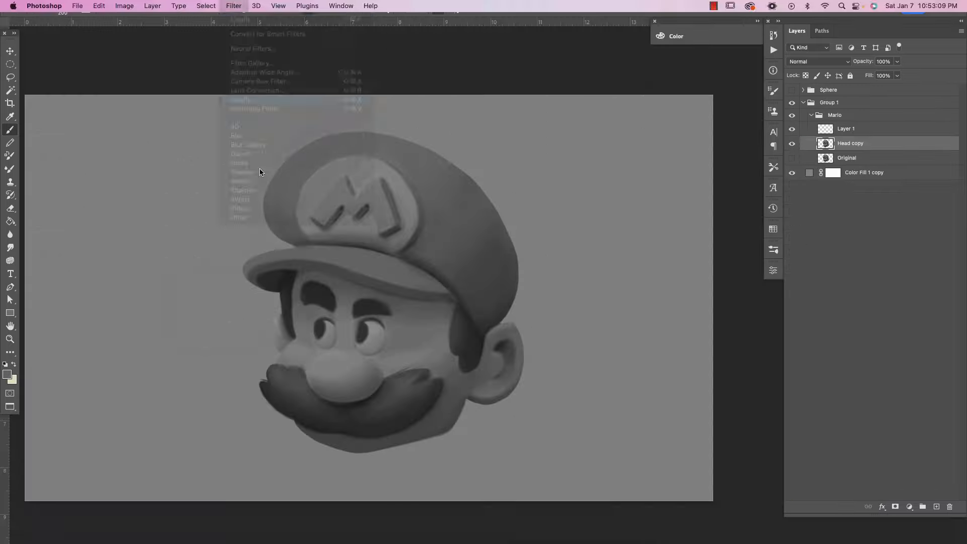
left_click(259, 168)
key("bracketright")
key("super+equal")
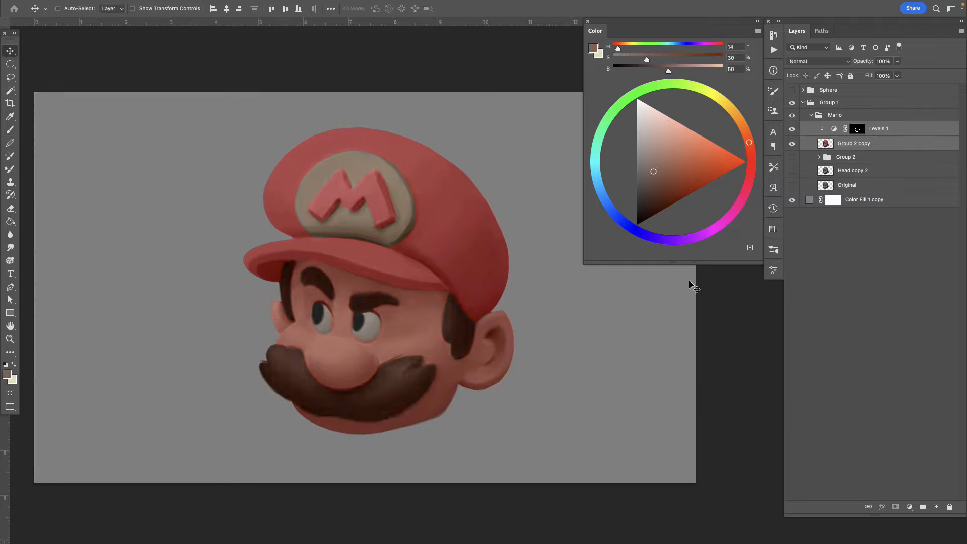
left_click(910, 506)
left_click(917, 388)
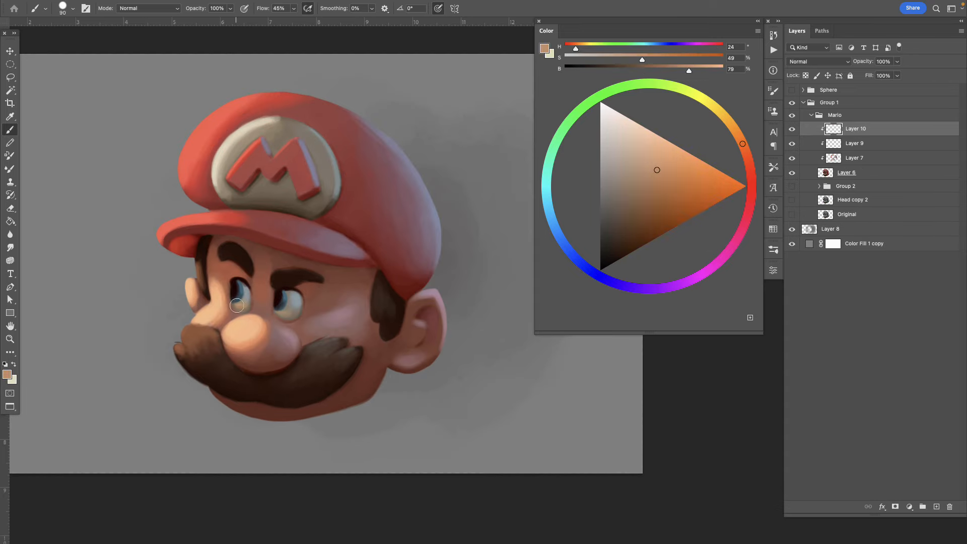
left_click(254, 311, "alt")
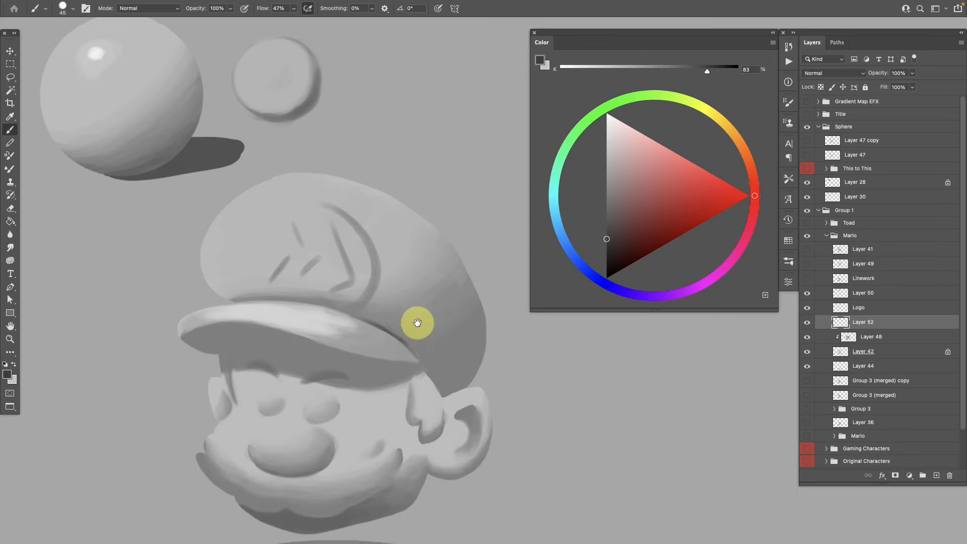
- Soften the cap-brim contact shadow near the brim's ear-side end on Layer 52 with a sampled 67% gray, enlarging the brush to 90
left_click(233, 145, "alt")
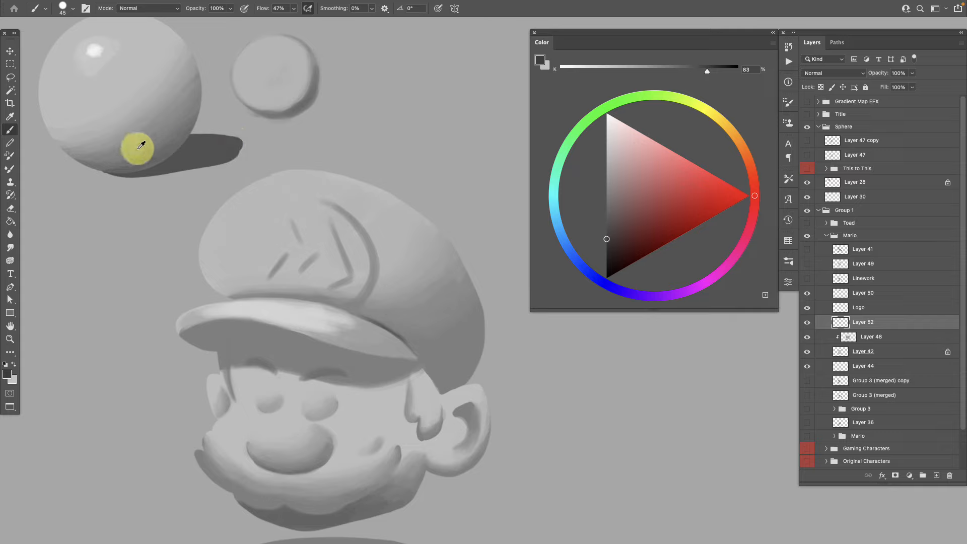
scroll(377, 393, "right", 3)
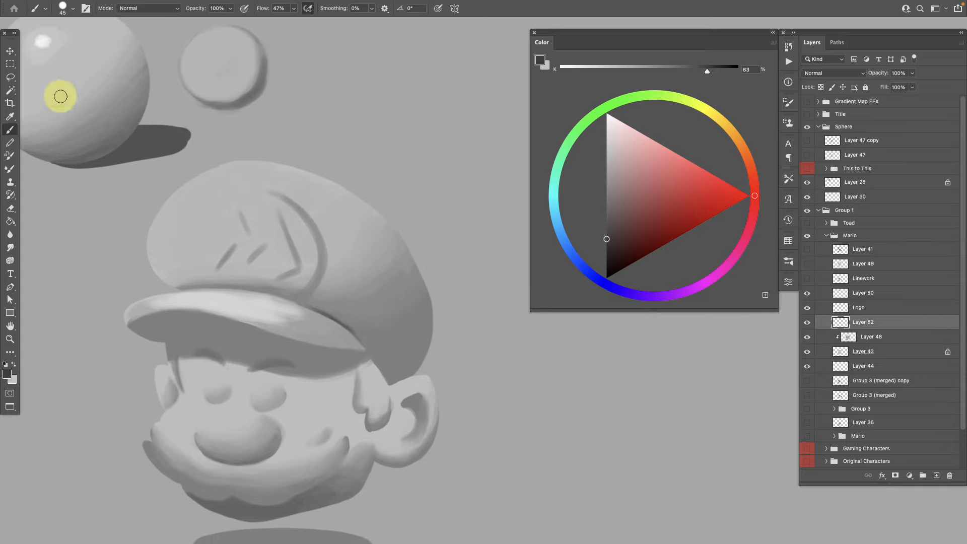
scroll(330, 367, "down", 3)
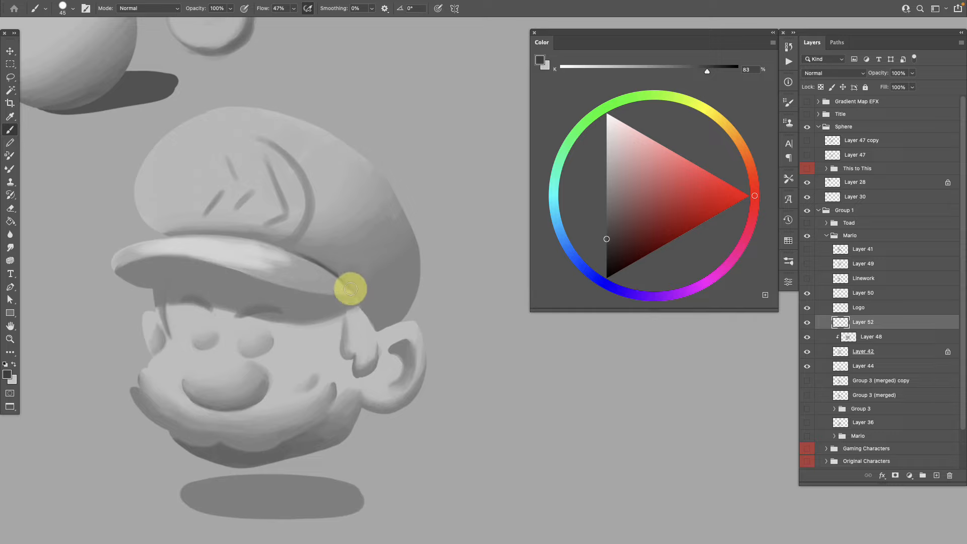
key("bracketright")
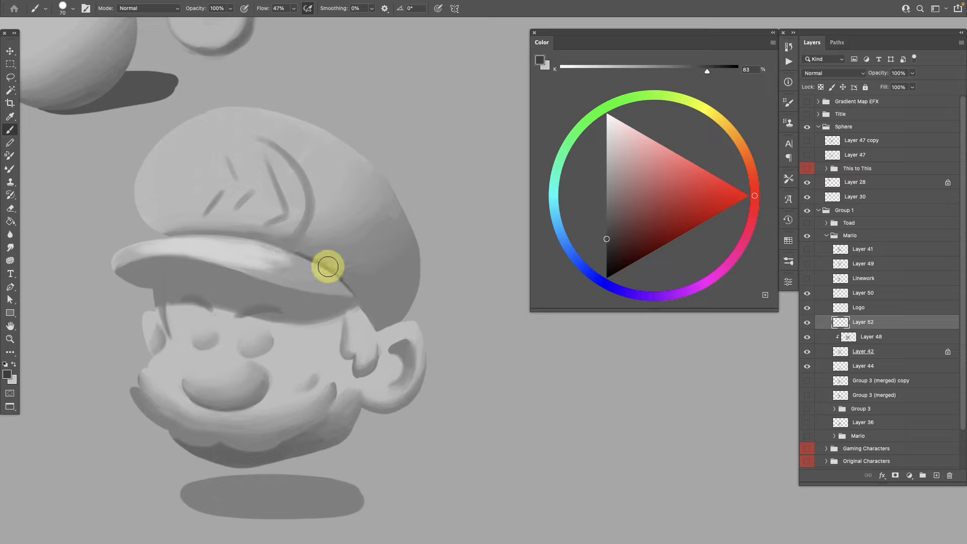
left_click(328, 262, "alt")
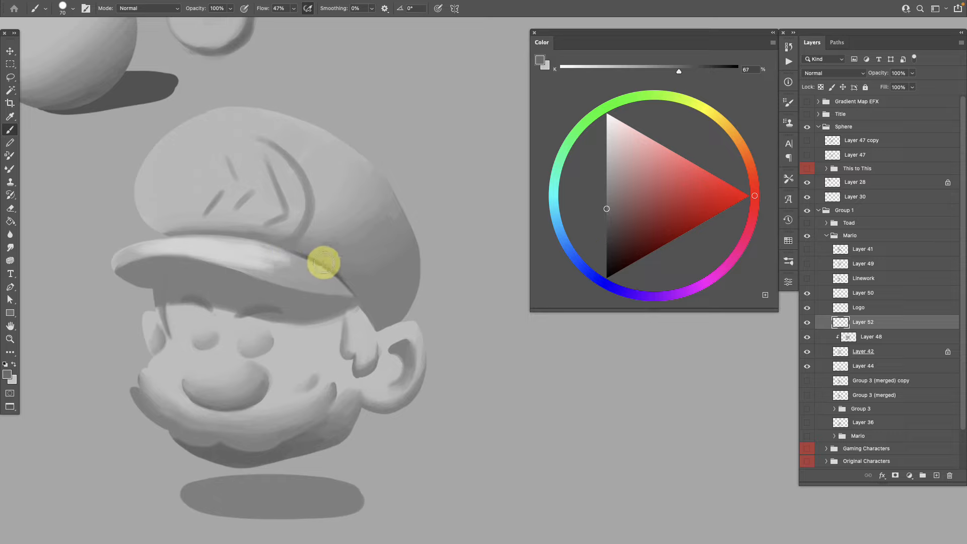
key("z")
mouse_move(400, 311)
left_mouse_down()
mouse_move(384, 312)
mouse_move(362, 367)
mouse_move(317, 380)
left_mouse_up()
key("b")
key("bracketright")
mouse_move(288, 328)
left_mouse_down()
mouse_move(239, 296)
mouse_move(287, 333)
left_mouse_up()
- Blend the shading along the cap and brim seam on Layer 52 using mid-grays sampled from the adjacent cap and brim
left_click(261, 304, "alt")
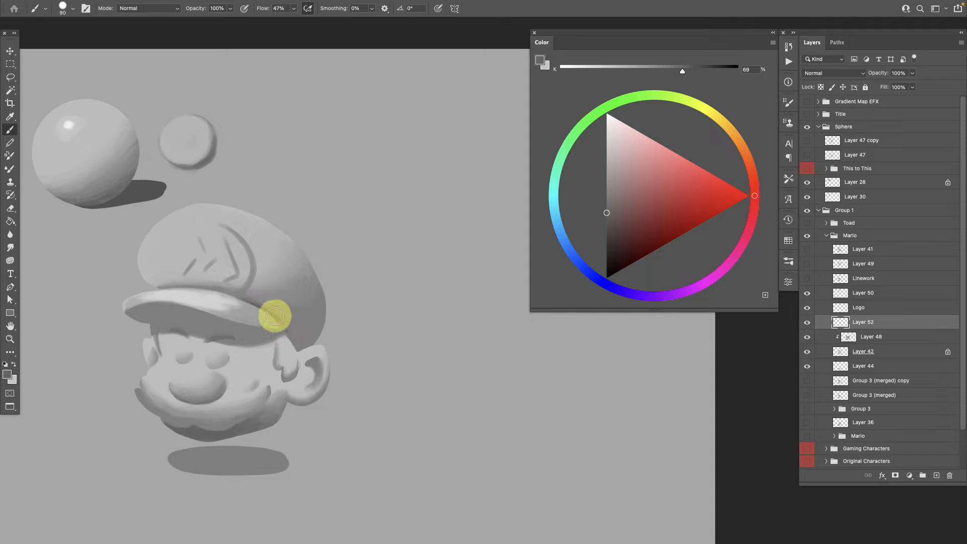
left_click(234, 289, "alt")
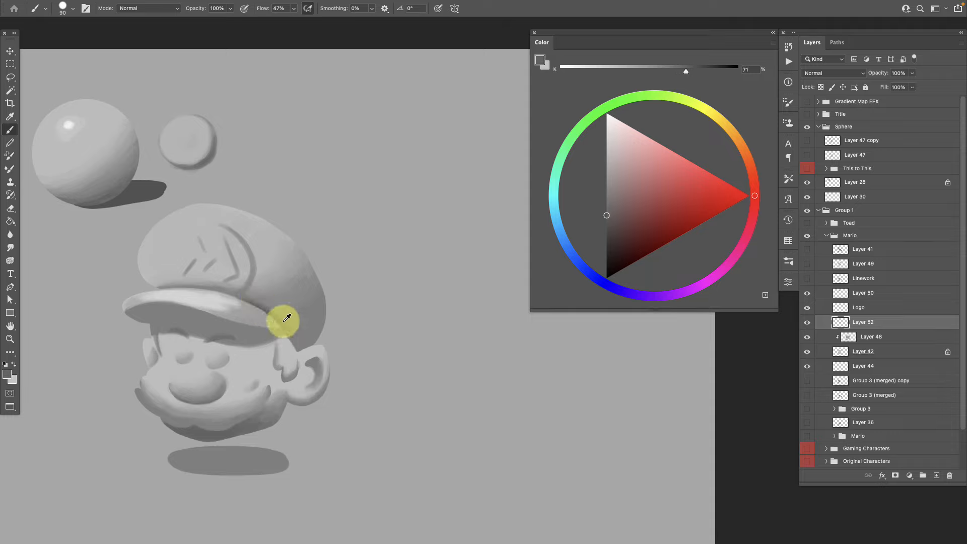
left_click(255, 292, "alt")
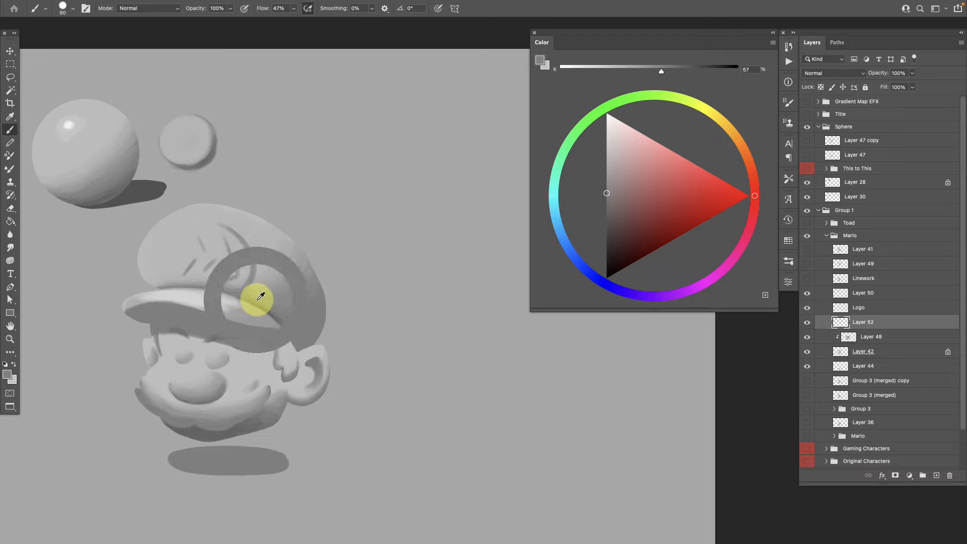
left_click_drag(333, 417, 376, 431)
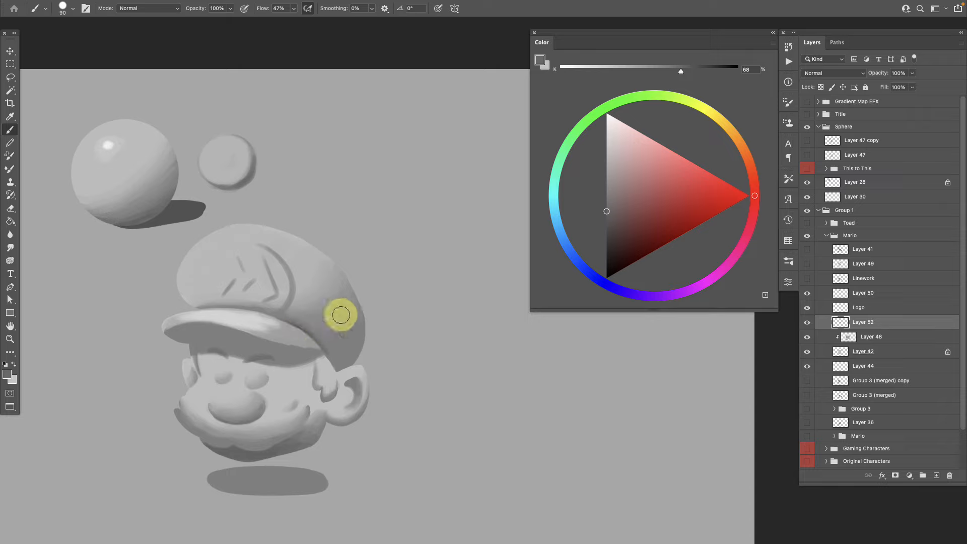
- Paint a darker 74% gray accent along the cap-brim seam toward the ear on Layer 52, reducing the brush to size 45
left_click(609, 216)
key("bracketleft")
key("bracketleft")
key("bracketleft")
key("bracketleft")
key("bracketleft")
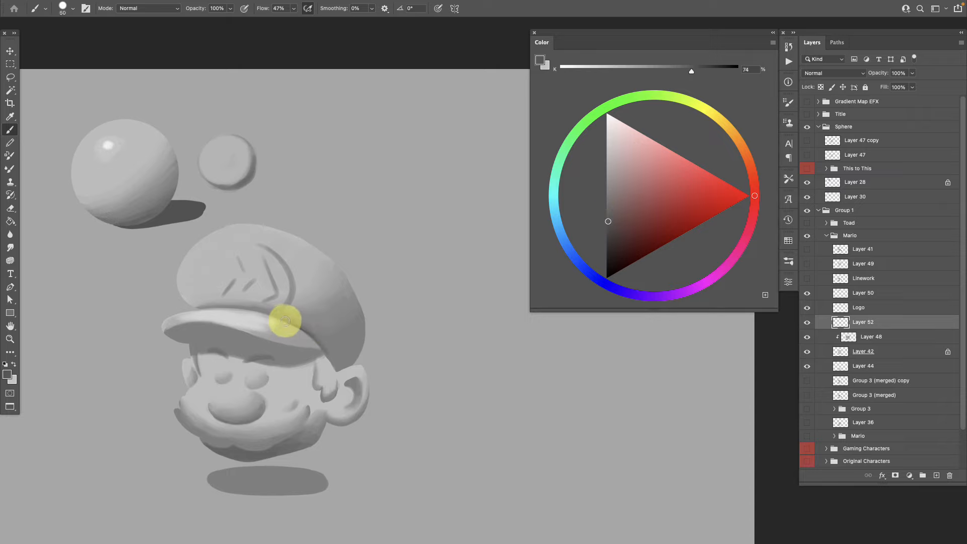
mouse_move(303, 331)
left_mouse_down()
mouse_move(280, 318)
mouse_move(339, 376)
left_mouse_up()
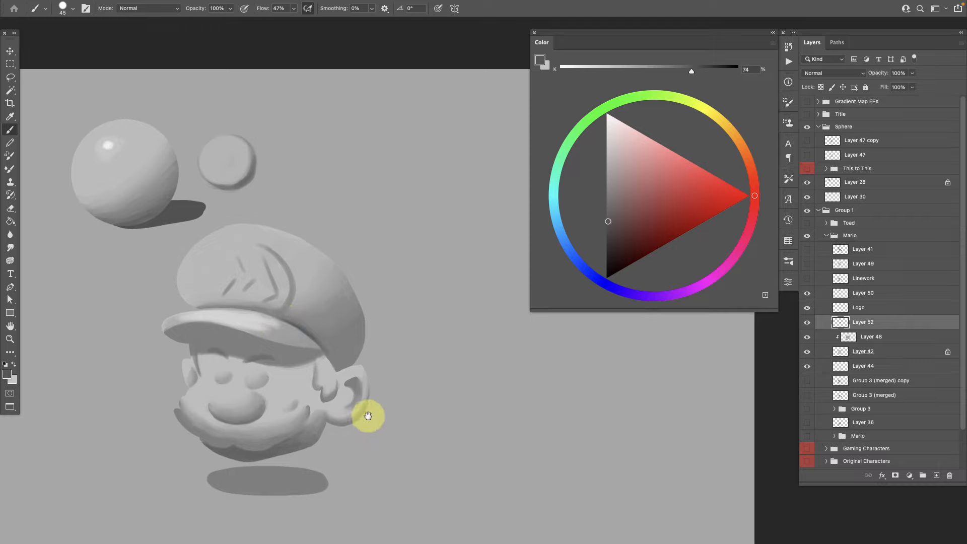
- Shade the back of the cap on Layer 52 with progressively darker grey, using a 79% grey for the lower rear edge
scroll(357, 417, "up", 1)
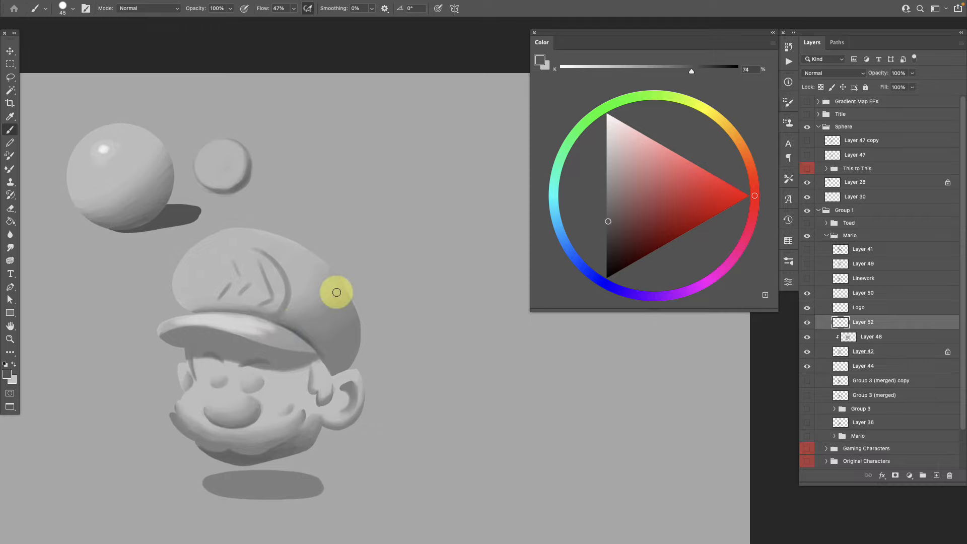
left_click_drag(336, 292, 329, 372)
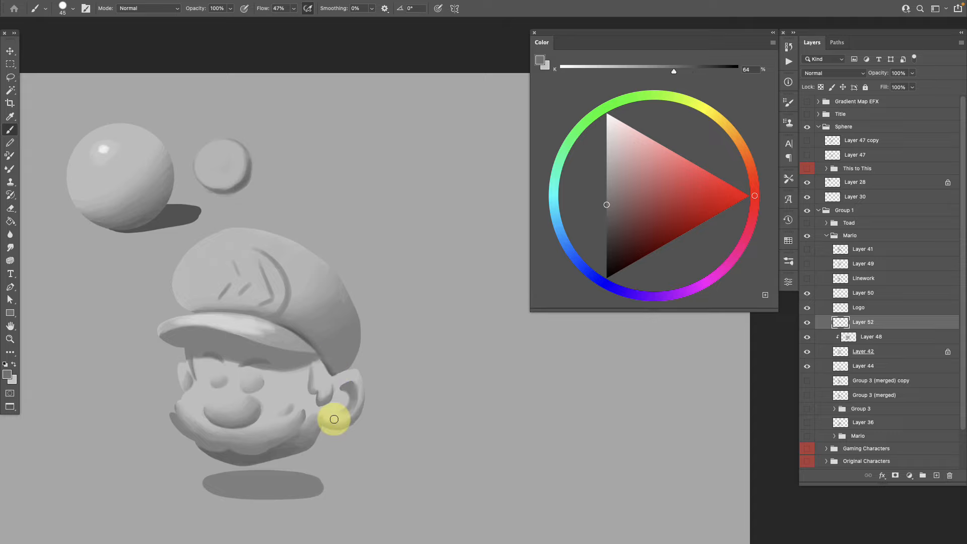
left_click(332, 366, "alt")
left_click_drag(589, 242, 609, 228)
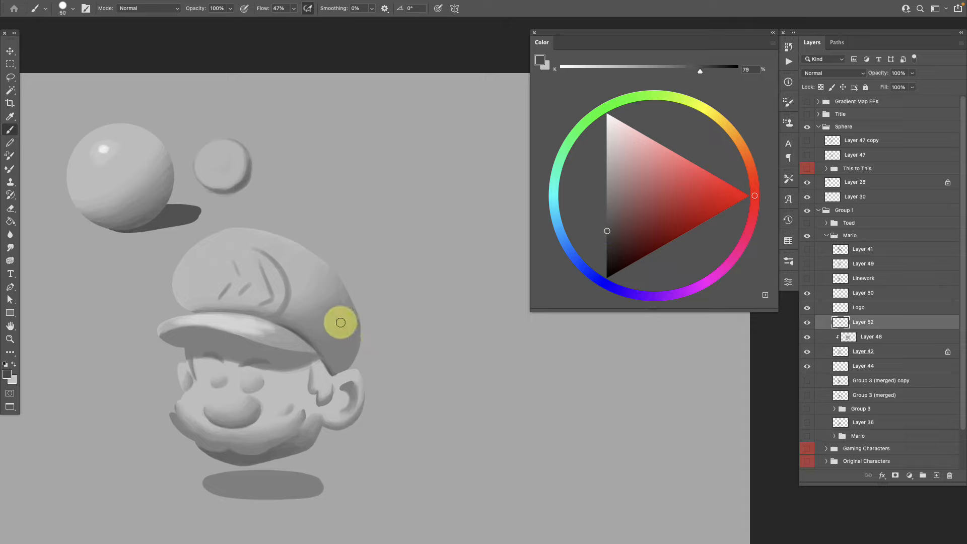
key("bracketright")
key("bracketright")
left_click_drag(352, 360, 357, 346)
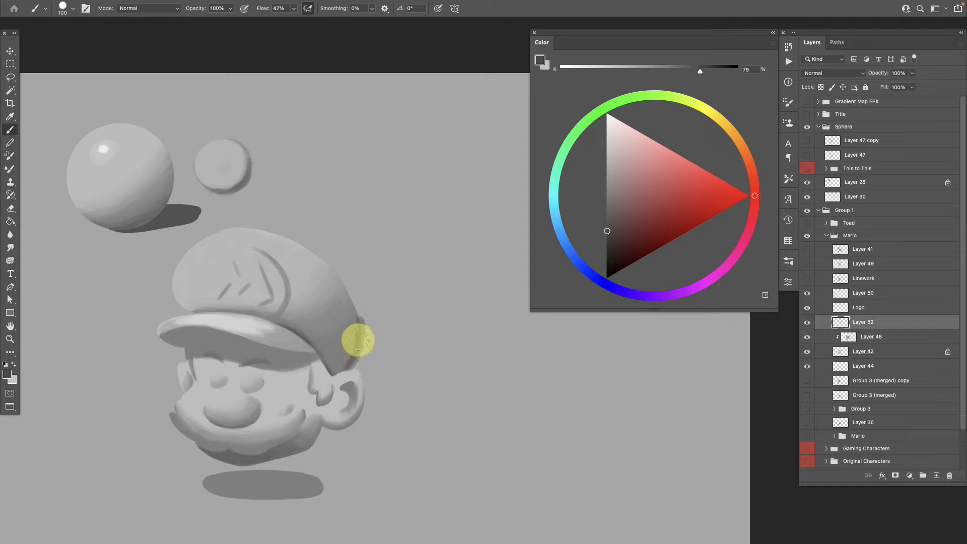
- Paint lighter reflected light along the cap's rear edge in mid-grey, starting with a 50% grey
left_click(353, 347, "alt")
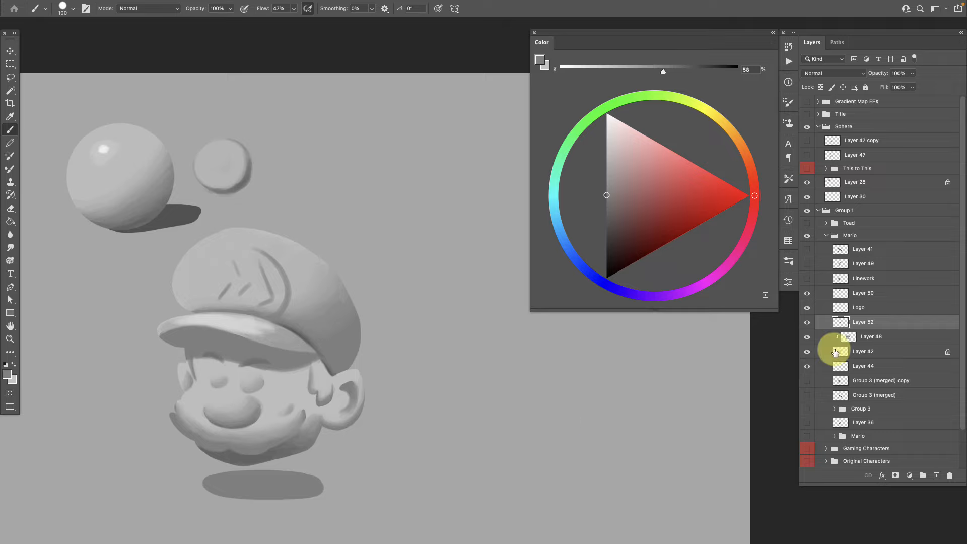
left_click(356, 342, "alt")
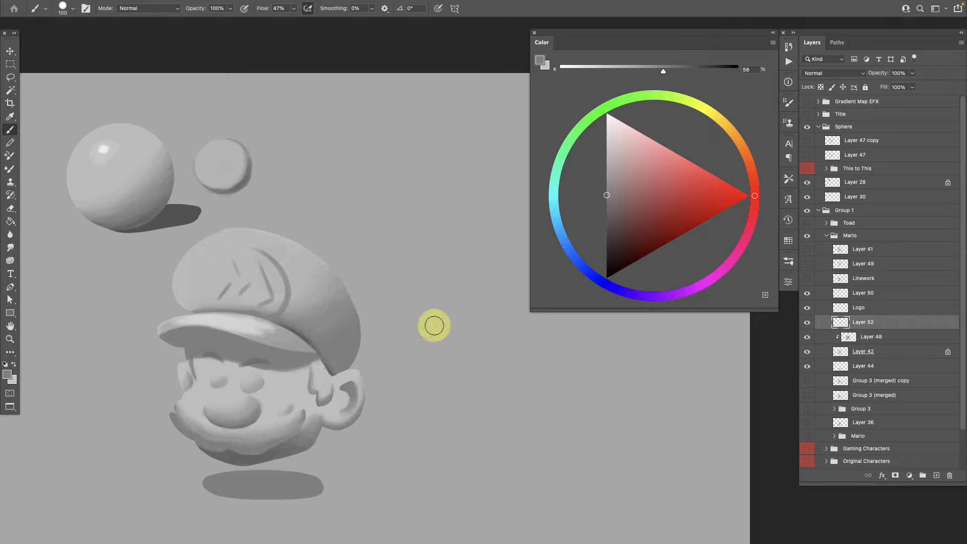
left_click(607, 182)
left_click_drag(354, 333, 346, 368)
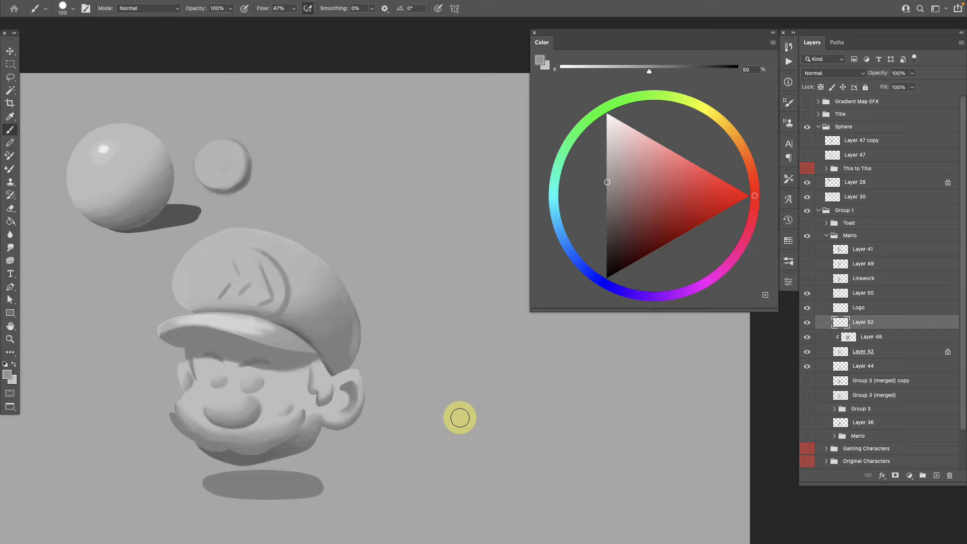
left_click_drag(358, 334, 355, 345)
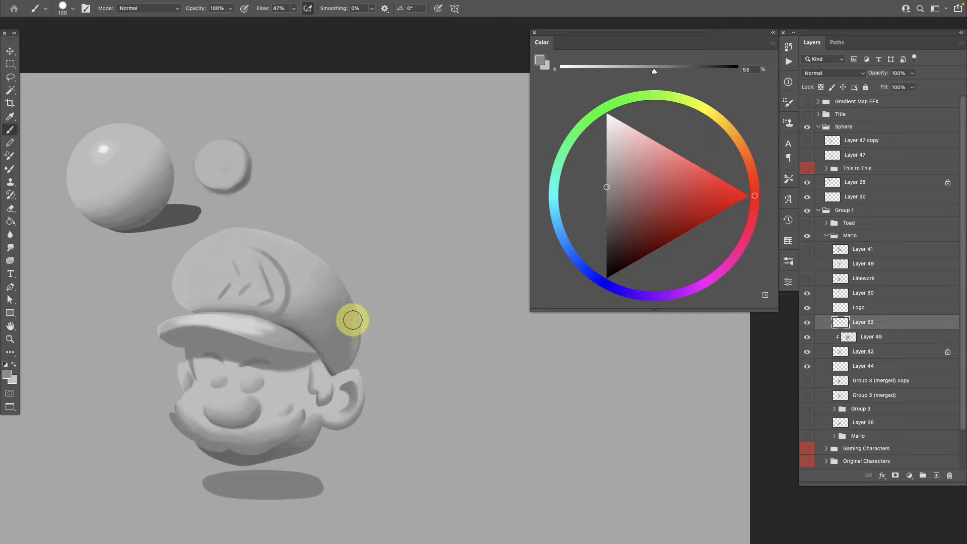
mouse_move(352, 337)
left_mouse_down()
mouse_move(295, 465)
mouse_move(362, 361)
mouse_move(339, 292)
mouse_move(342, 389)
mouse_move(349, 311)
mouse_move(347, 366)
left_mouse_up()
- Blend the shadow on the lower back of the cap with greys sampled from the cap and a size 200 brush
left_click(350, 344, "alt")
left_click(342, 359, "alt")
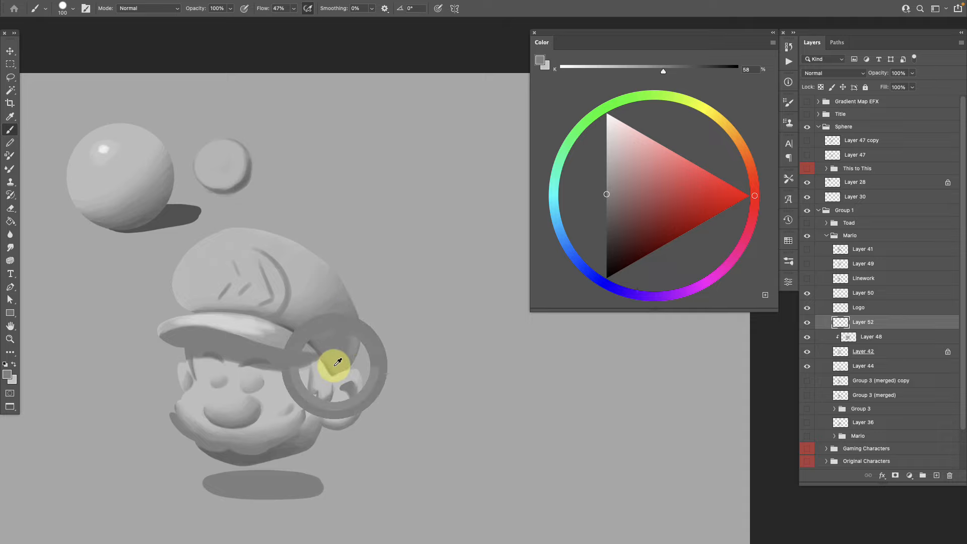
left_click(334, 366, "alt")
left_click_drag(342, 333, 339, 357)
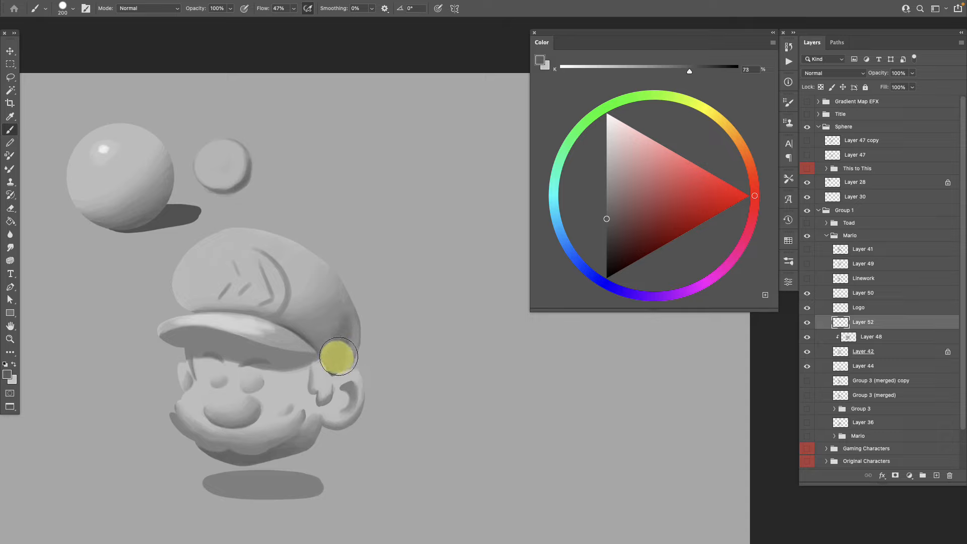
left_click(337, 325, "alt")
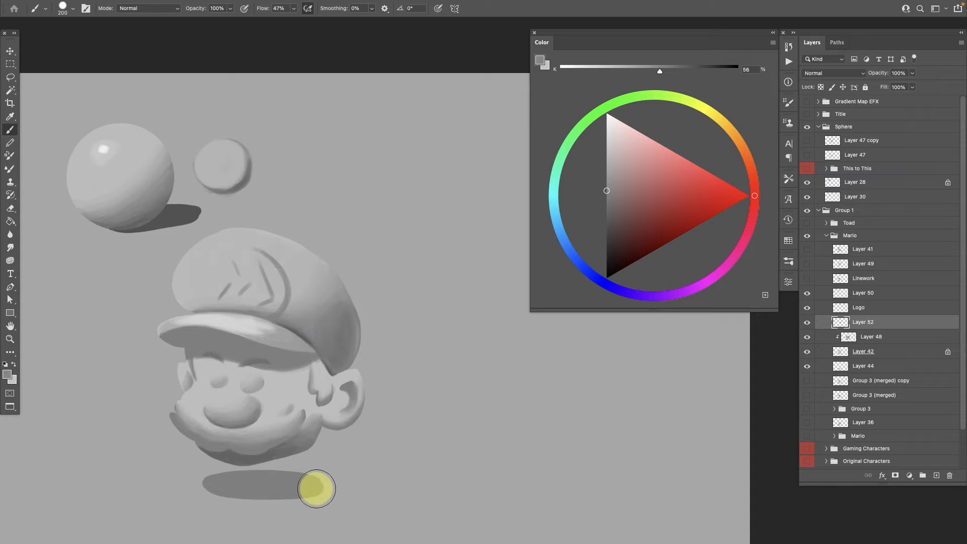
left_click(329, 370, "alt")
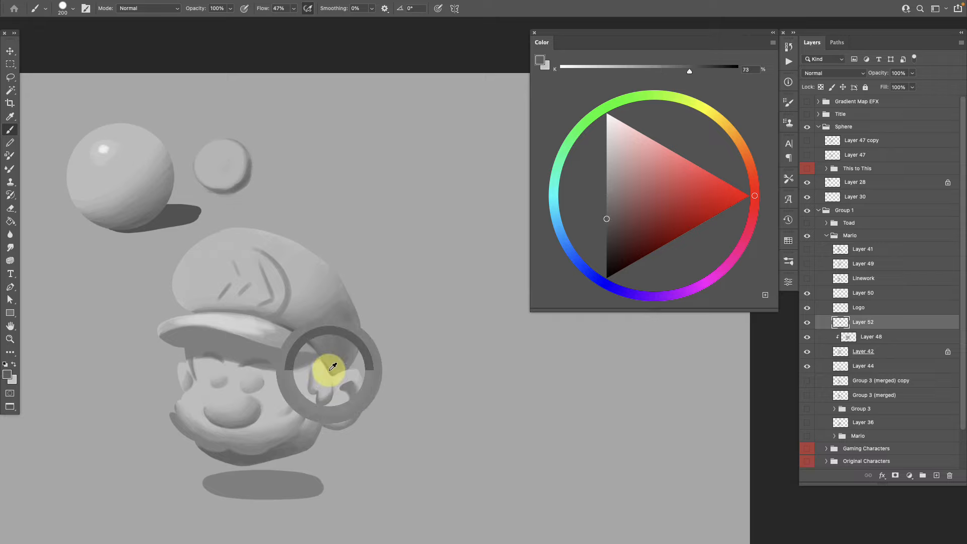
- Deepen the shadow where the cap meets the ear with an 83% grey and sample a softer grey for blending
left_click_drag(611, 222, 607, 238)
key("bracketleft")
key("bracketleft")
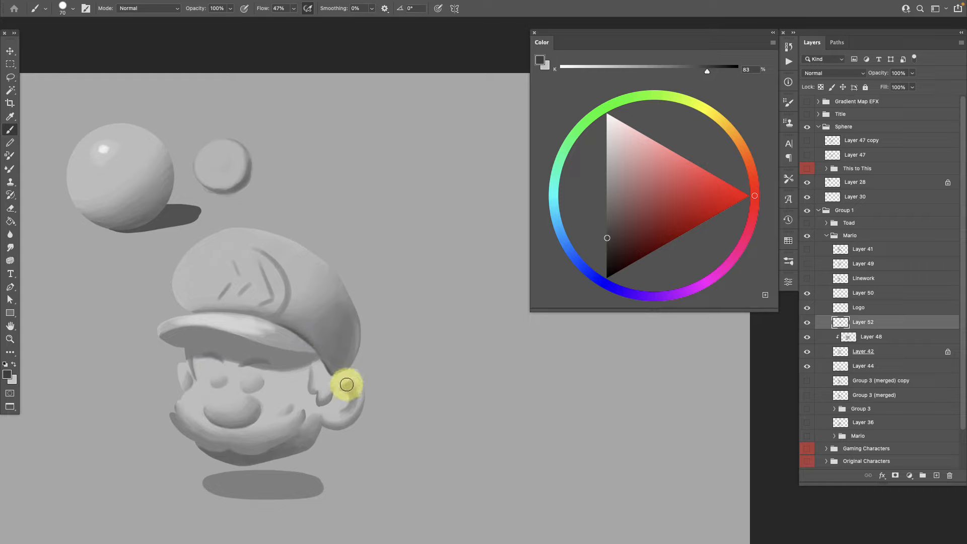
key("bracketright")
key("bracketright")
left_click(331, 361, "alt")
- Hide and show Layer 52 to compare the head with and without the new shading
scroll(331, 361, "down", 3)
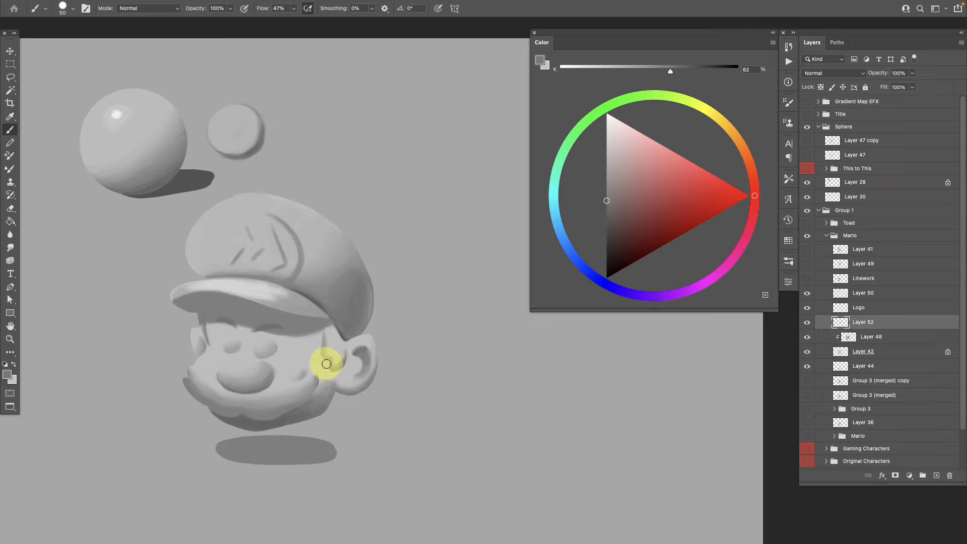
left_click(807, 322)
left_click(807, 322)
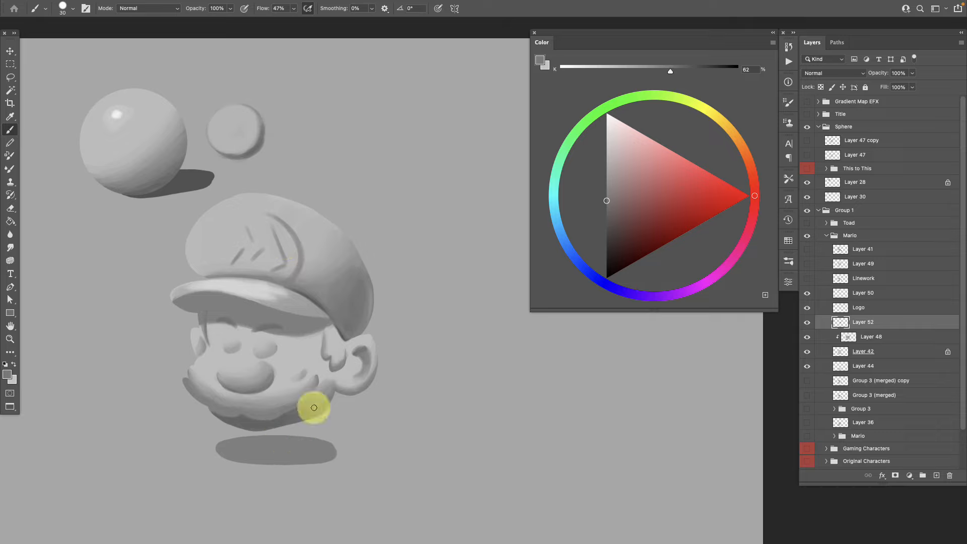
- Sample the dark grey above the ear, enlarge the brush to 250, and add a new layer above Layer 52
left_click(344, 325, "alt")
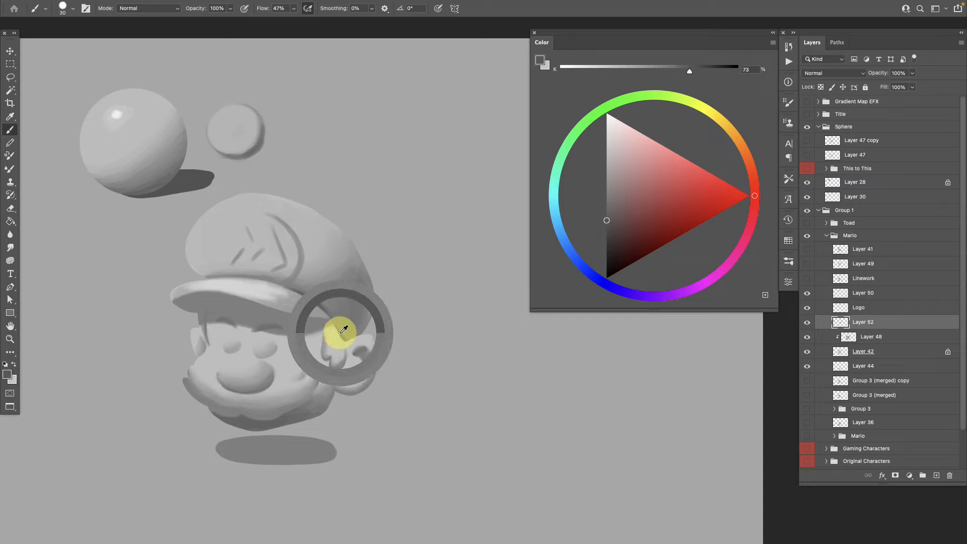
key("bracketright")
key("bracketright")
key("bracketright")
key("bracketright")
key("bracketright")
key("bracketright")
key("bracketright")
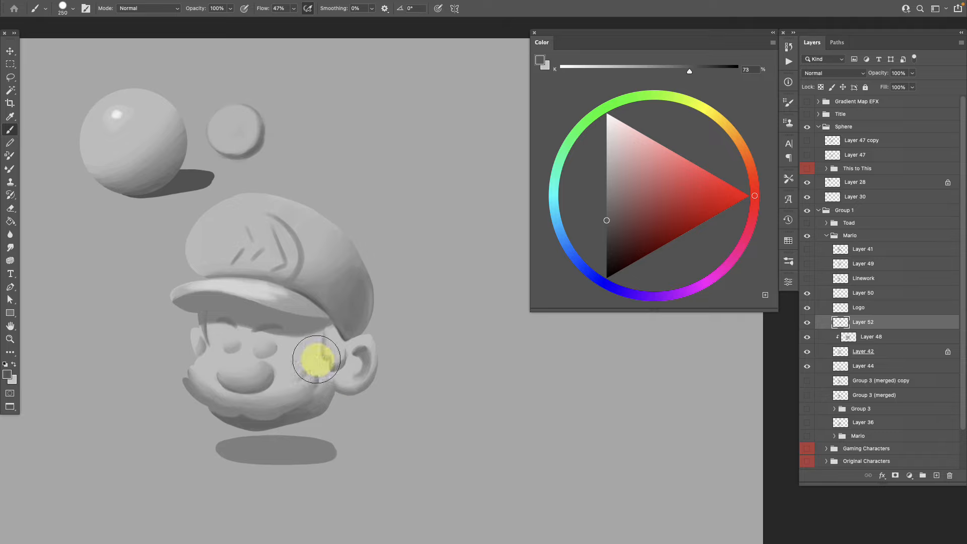
left_click(936, 476)
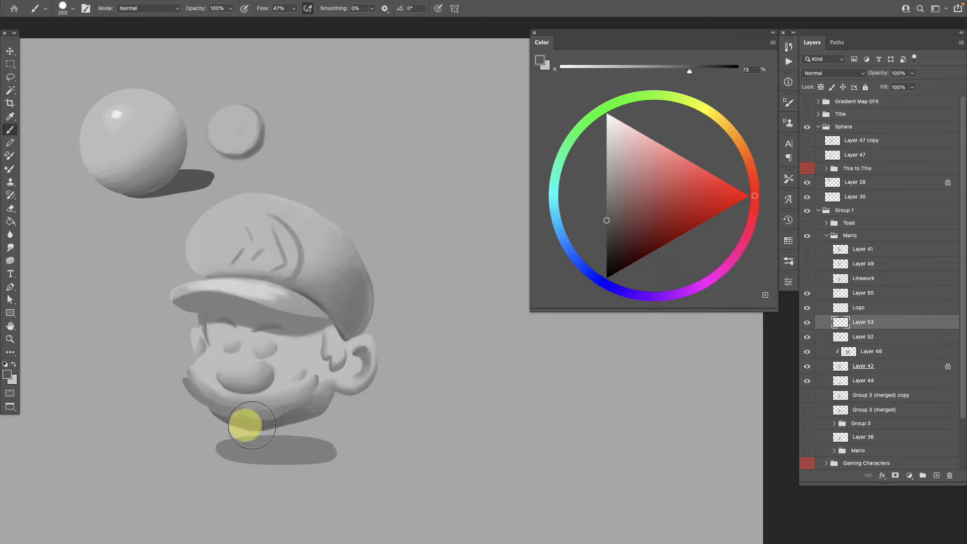
- Paint broad, soft shadow over the side of the cap, the sideburn and the cheek on Layer 53
key("super+space")
left_click_drag(340, 390, 368, 389)
mouse_move(381, 236)
left_mouse_down()
mouse_move(372, 218)
mouse_move(346, 273)
mouse_move(362, 290)
mouse_move(385, 262)
mouse_move(370, 261)
mouse_move(393, 269)
mouse_move(386, 256)
mouse_move(354, 296)
mouse_move(363, 279)
mouse_move(345, 296)
mouse_move(313, 276)
mouse_move(283, 285)
mouse_move(317, 296)
left_mouse_up()
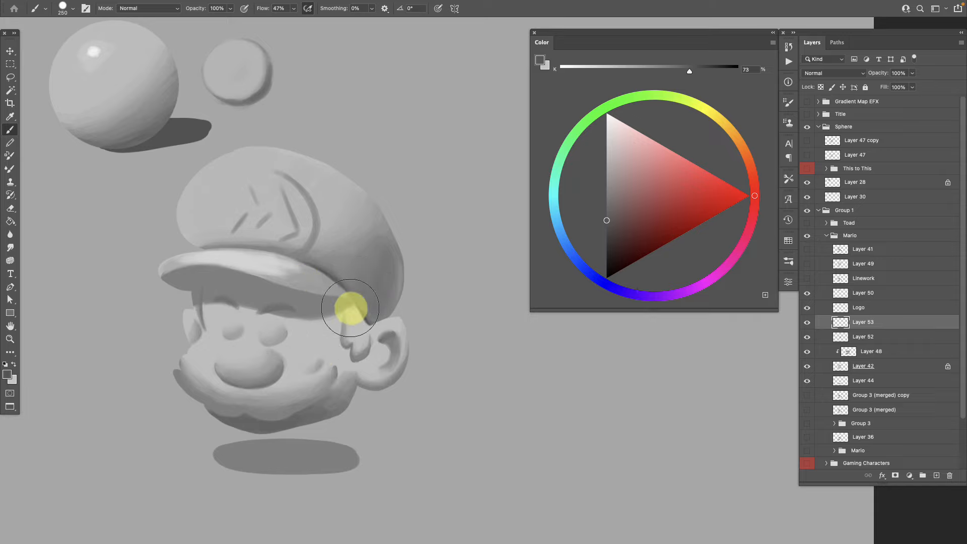
mouse_move(330, 356)
left_mouse_down()
mouse_move(296, 408)
mouse_move(323, 334)
mouse_move(318, 373)
left_mouse_up()
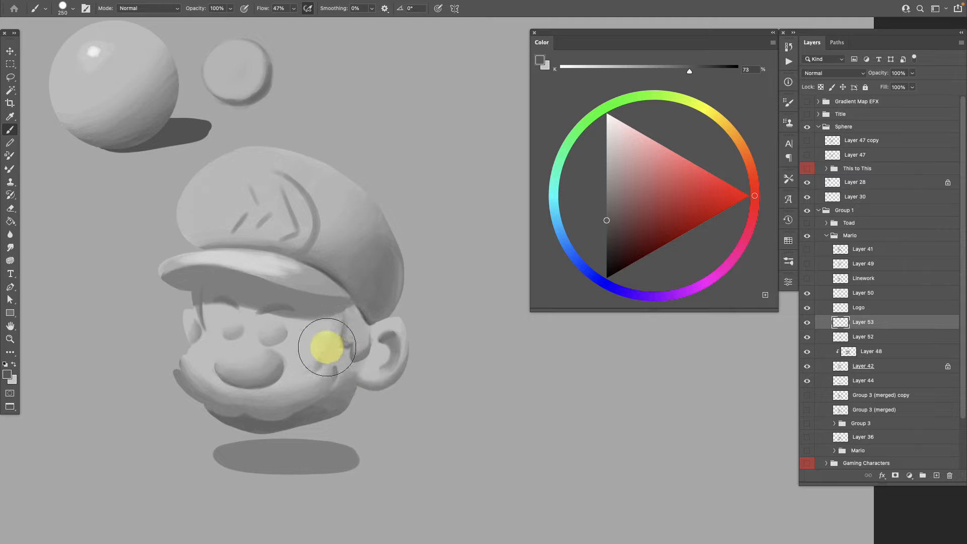
- Clip Layer 52 and Layer 53 to the head's base shape on Layer 42
key("z")
mouse_move(362, 372)
left_mouse_down()
mouse_move(328, 378)
mouse_move(359, 377)
left_mouse_up()
scroll(359, 378, "right", 4)
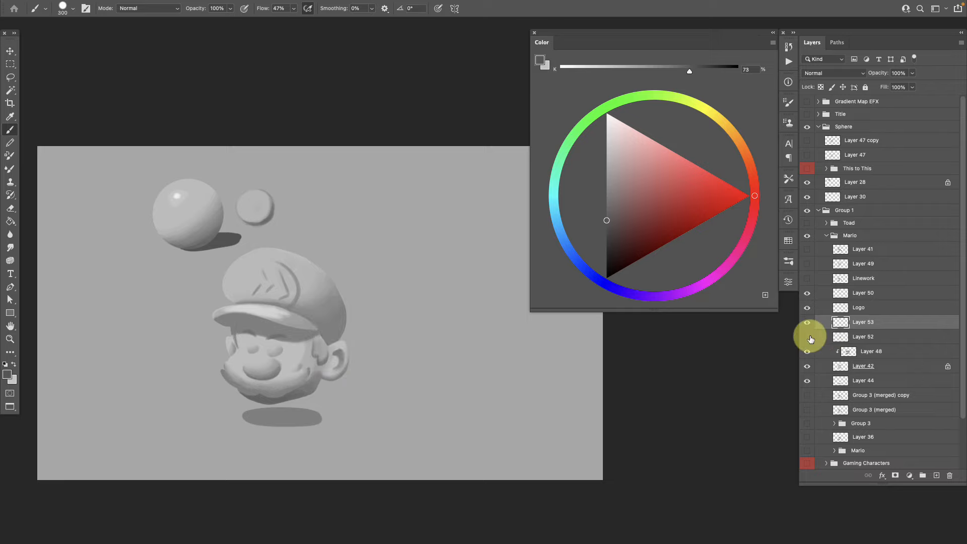
left_click_drag(815, 340, 865, 327)
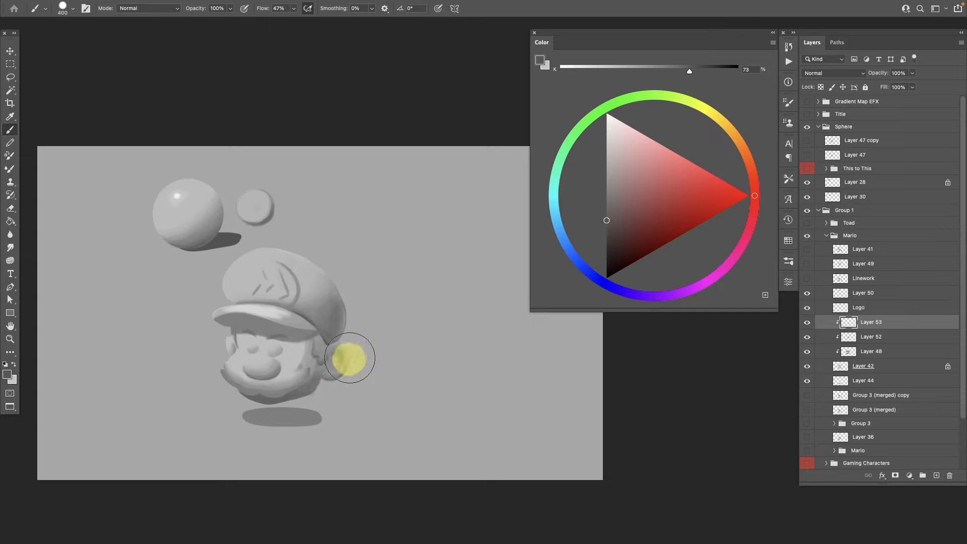
- On a new layer, outline the cap in black with a size 80 brush and mark off its shaded side plane
scroll(312, 420, "right", 2)
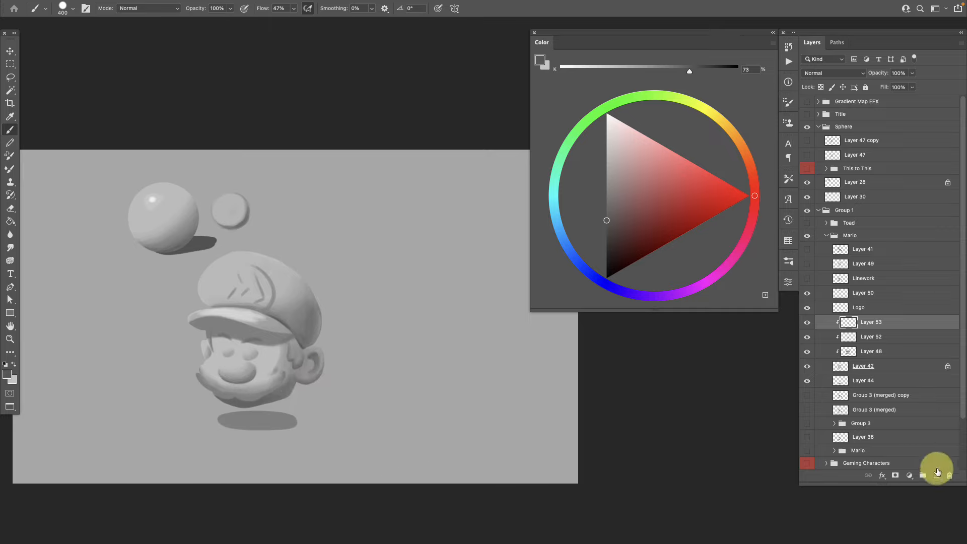
left_click(935, 475)
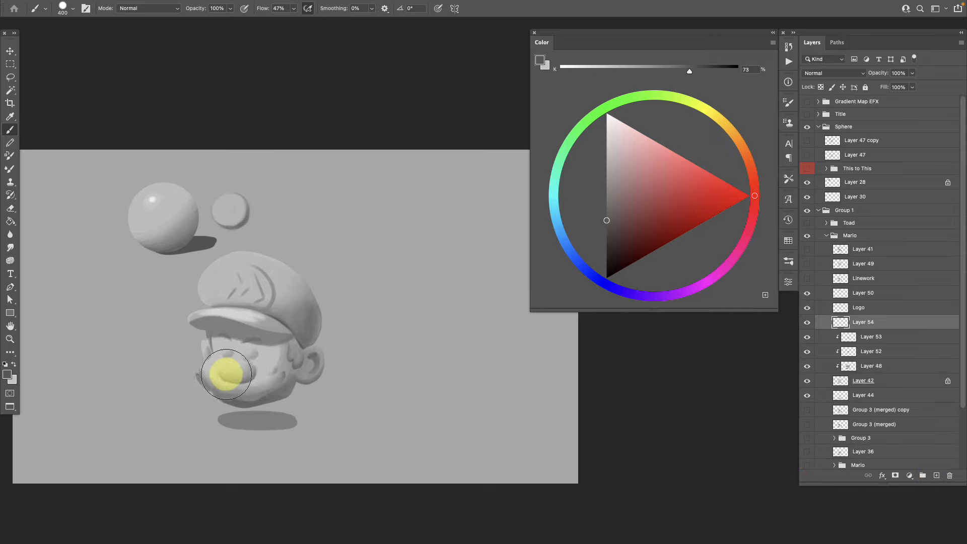
left_click_drag(305, 277, 291, 320)
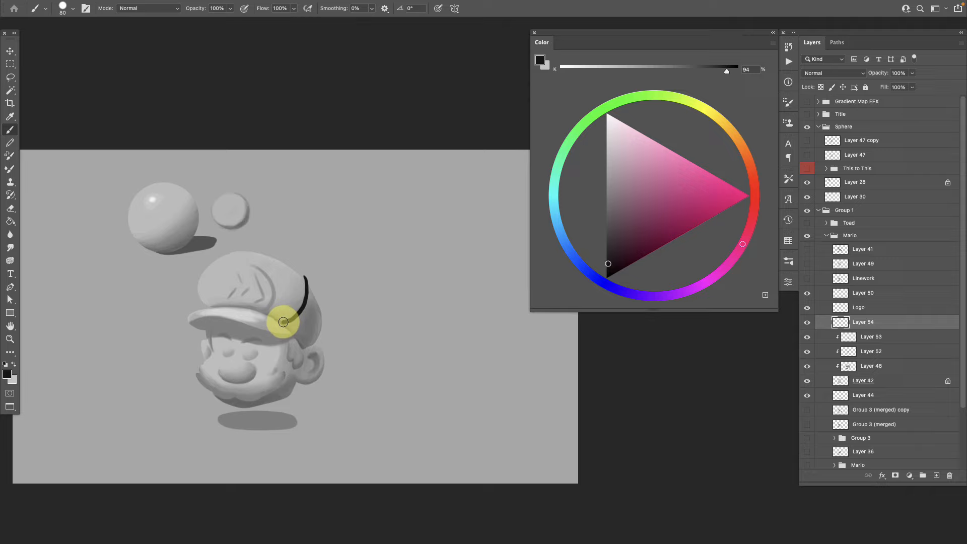
key("super+z")
mouse_move(209, 305)
left_mouse_down()
mouse_move(199, 271)
mouse_move(246, 251)
mouse_move(304, 277)
mouse_move(320, 313)
mouse_move(305, 347)
left_mouse_up()
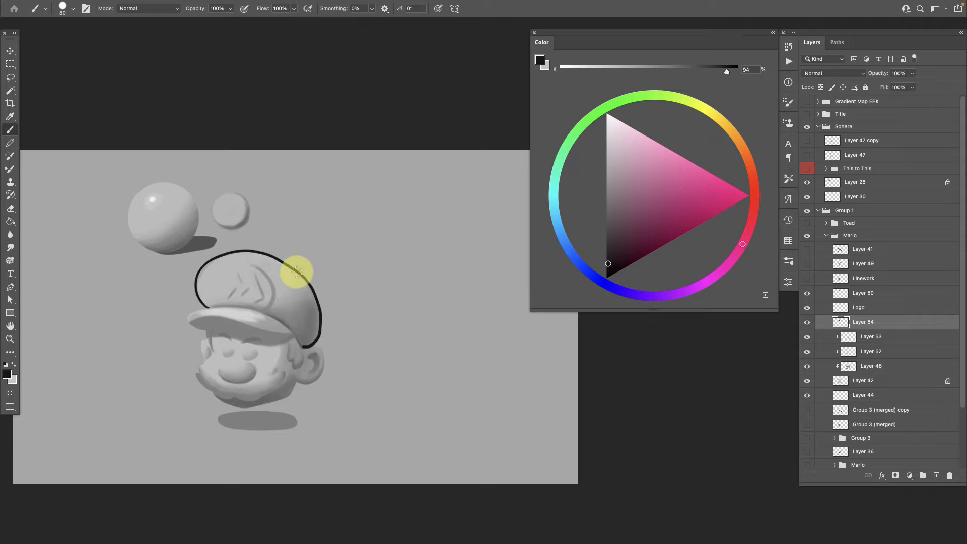
left_click_drag(298, 280, 272, 317)
key("super+z")
mouse_move(297, 272)
left_mouse_down()
mouse_move(283, 307)
mouse_move(260, 312)
mouse_move(289, 303)
mouse_move(299, 274)
mouse_move(303, 288)
mouse_move(280, 315)
mouse_move(270, 313)
mouse_move(288, 328)
mouse_move(295, 303)
mouse_move(298, 327)
mouse_move(311, 293)
mouse_move(317, 329)
mouse_move(281, 332)
mouse_move(257, 312)
mouse_move(287, 332)
mouse_move(221, 318)
mouse_move(189, 325)
mouse_move(204, 328)
mouse_move(193, 315)
mouse_move(234, 309)
mouse_move(277, 328)
left_mouse_up()
- Sketch the head's outline in black with a hatched side plane, and delete the sketch layer
mouse_move(212, 323)
left_mouse_down()
mouse_move(206, 385)
mouse_move(239, 407)
mouse_move(292, 392)
mouse_move(292, 339)
left_mouse_up()
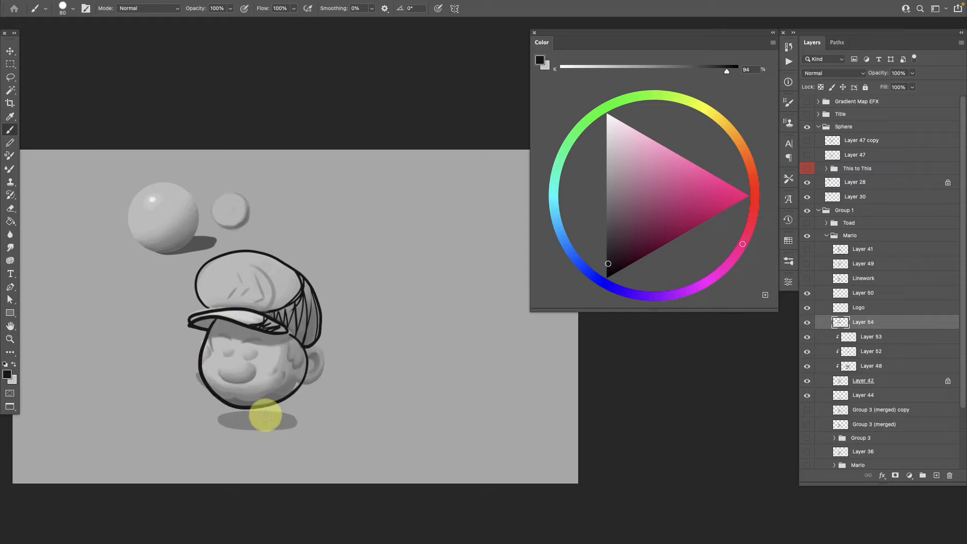
left_click_drag(271, 381, 230, 407)
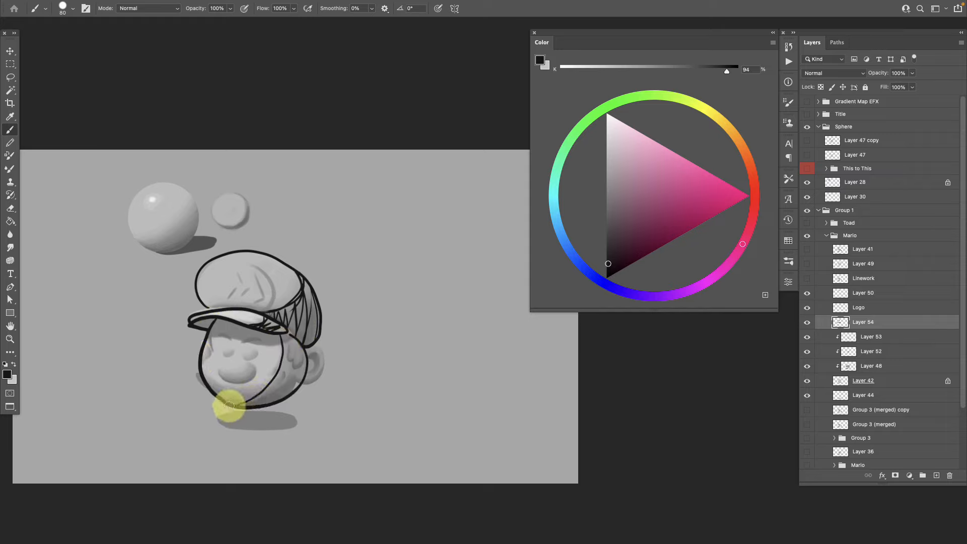
mouse_move(286, 338)
left_mouse_down()
mouse_move(286, 384)
mouse_move(259, 402)
mouse_move(307, 352)
mouse_move(327, 353)
mouse_move(302, 376)
left_mouse_up()
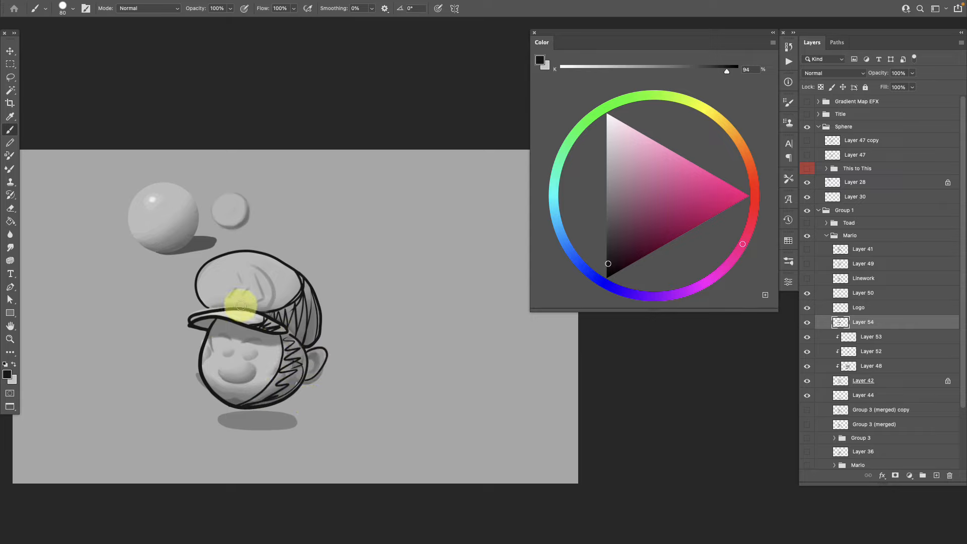
mouse_move(287, 335)
left_mouse_down()
mouse_move(295, 360)
mouse_move(242, 421)
left_mouse_up()
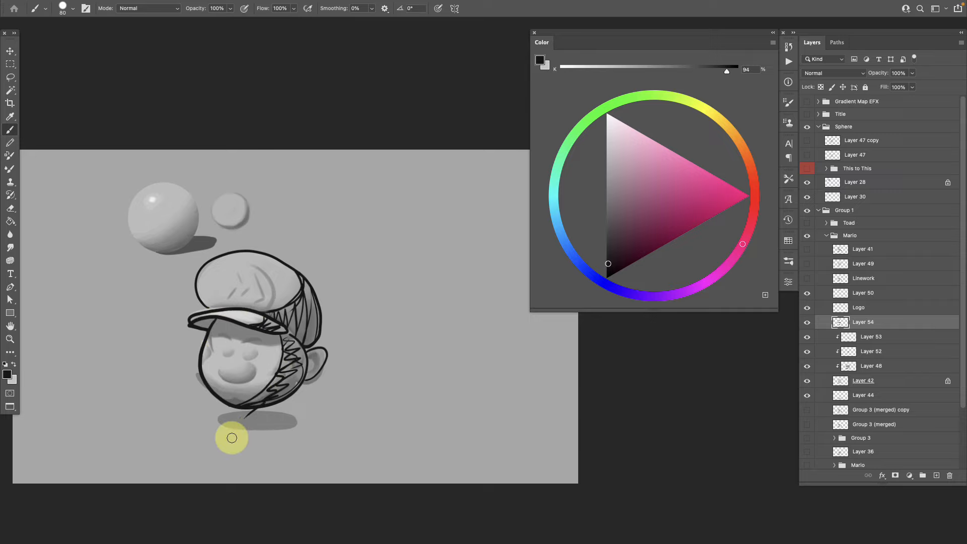
key("Delete")
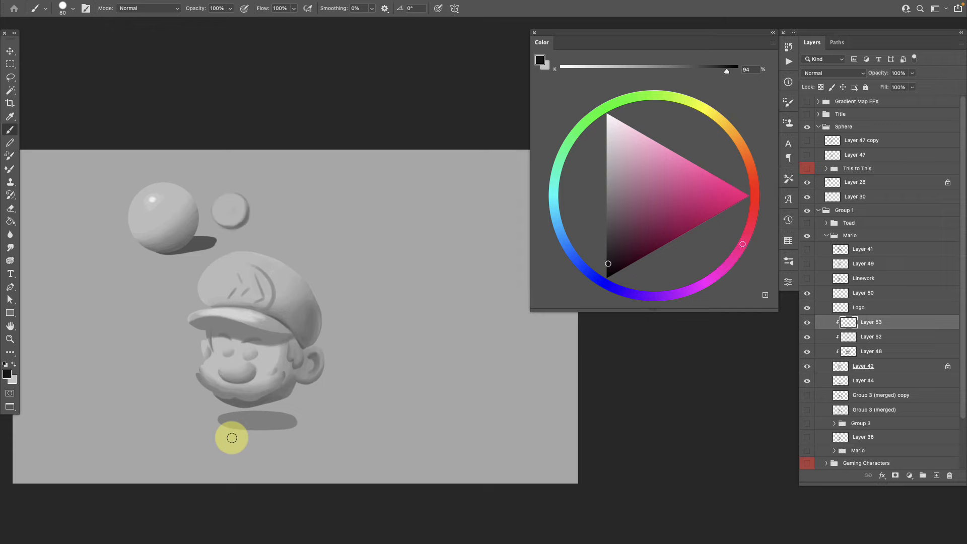
- Hide and show Layer 53 to compare the head with and without the broad side shadow
scroll(288, 388, "left", 1)
left_click(807, 322)
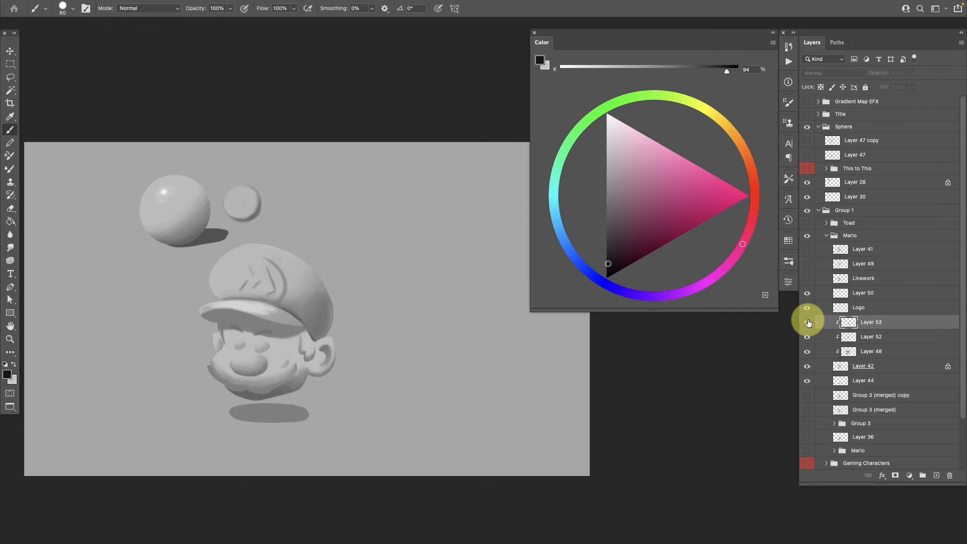
left_click(806, 322)
- Set the brush to size 300 with 32% flow for soft blending on Layer 53
left_click(65, 9)
left_click(113, 262)
left_click(520, 9)
scroll(324, 339, "up", 4)
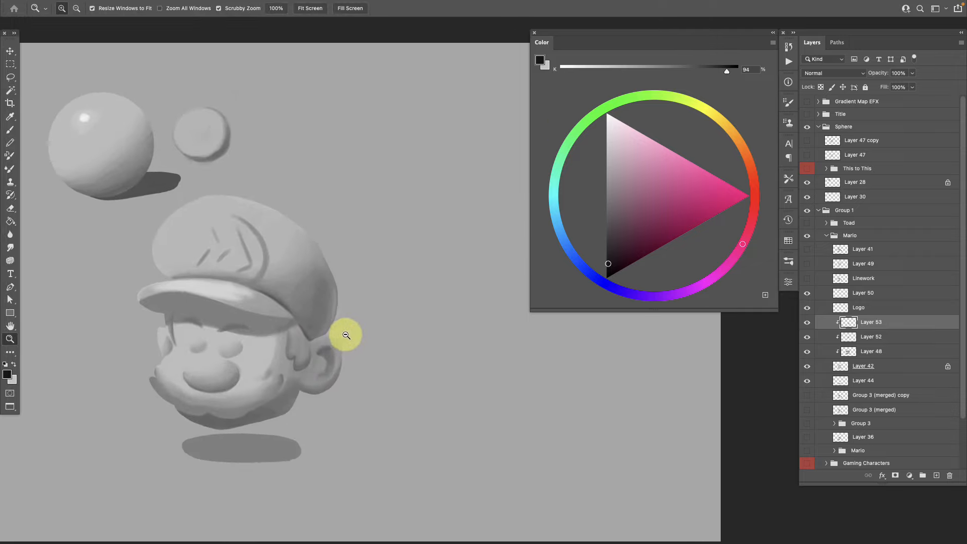
key("bracketright")
key("bracketright")
key("bracketright")
key("bracketright")
key("bracketright")
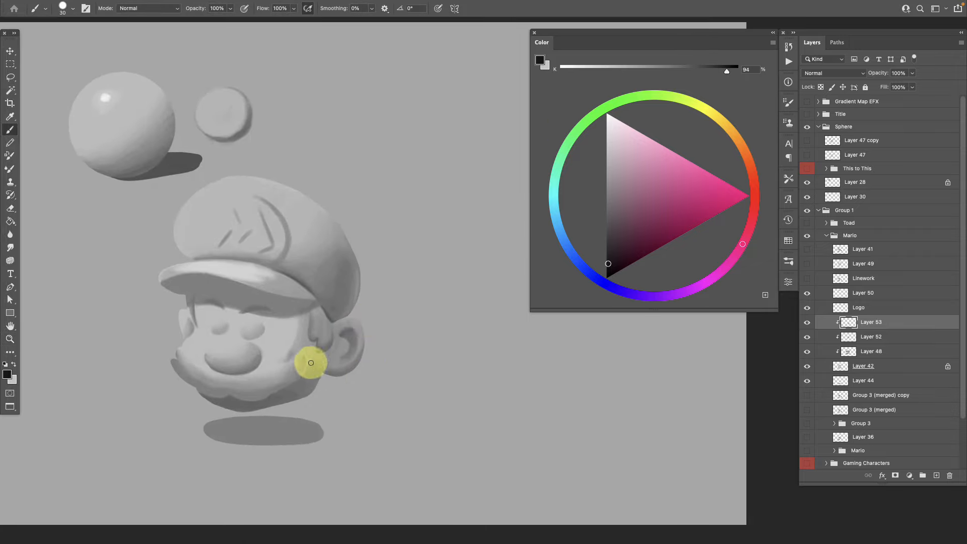
key("bracketright")
key("bracketright")
key("bracketright")
key("bracketright")
key("bracketright")
key("bracketright")
key("bracketright")
key("bracketright")
left_click(279, 8)
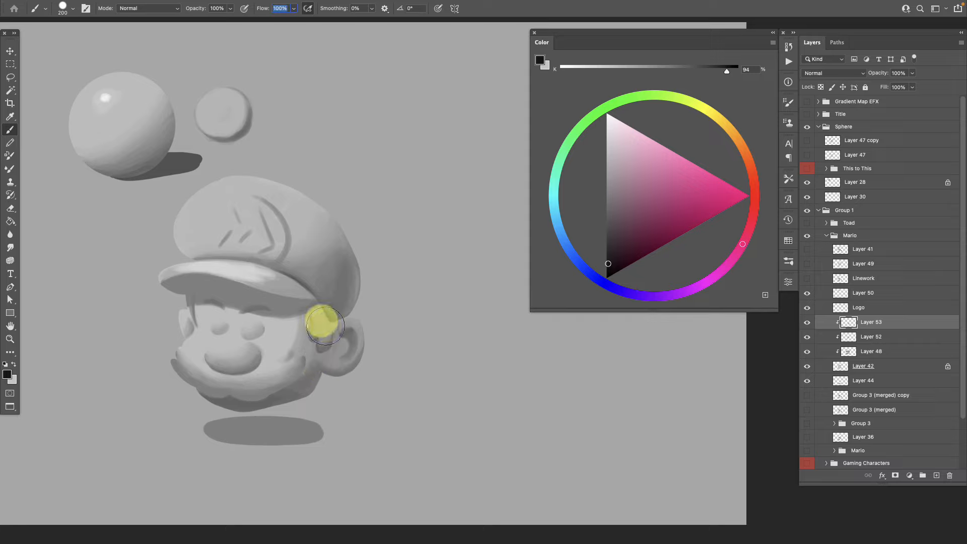
type("32")
key("bracketright")
key("bracketright")
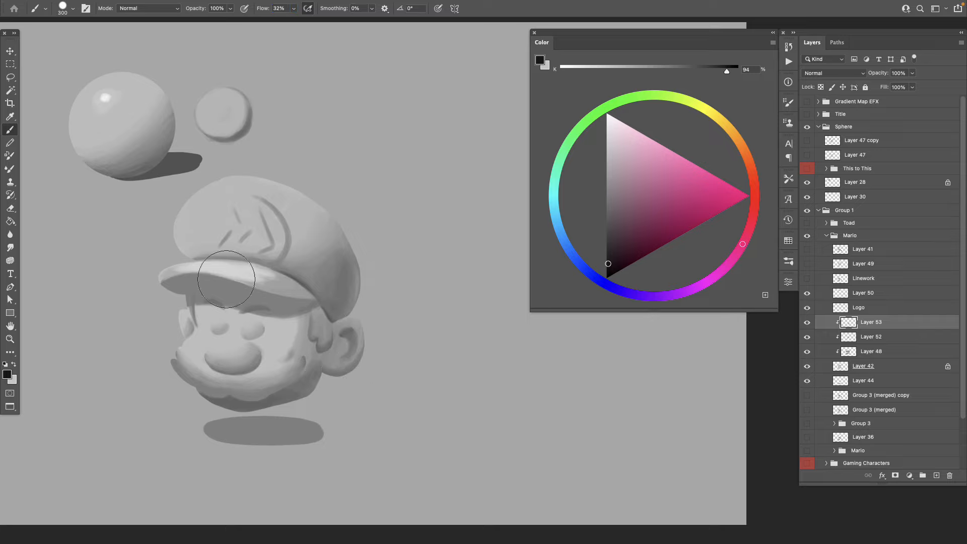
- Blend the side of the cheek beside the sideburn with a size 200 brush, using greys sampled from the face
left_click(302, 345, "alt")
key("bracketleft")
key("bracketleft")
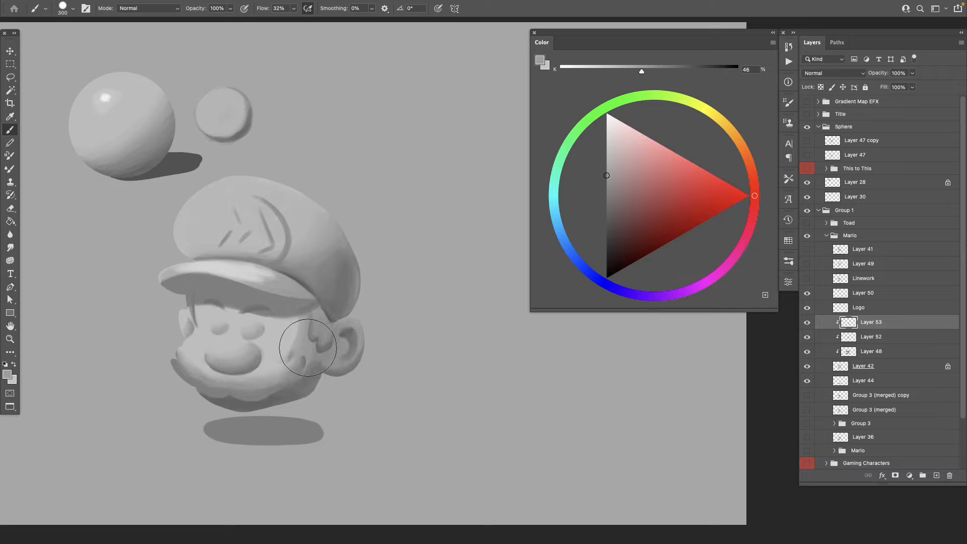
left_click(302, 350, "alt")
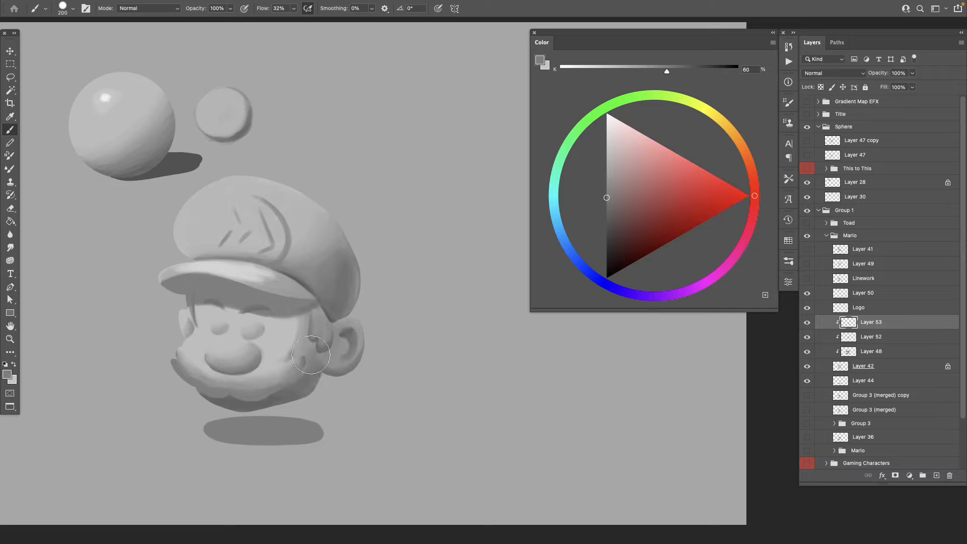
left_click(304, 325, "alt")
left_click(298, 333, "alt")
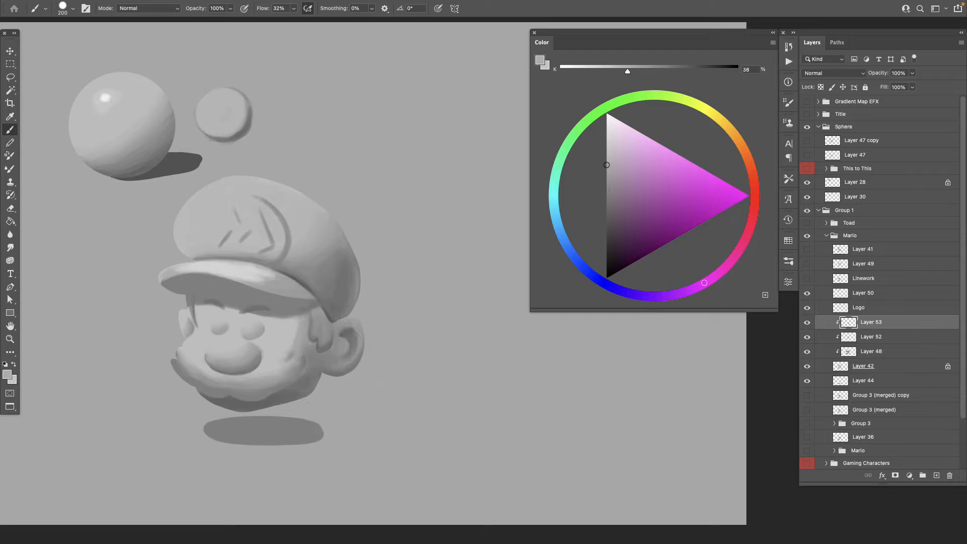
left_click_drag(297, 326, 289, 357)
left_click(293, 343, "alt")
left_click(288, 347, "alt")
left_click(292, 339, "alt")
- Shade the sideburn and the area around it with a size 90 brush and greys sampled on the spot
left_click(322, 343, "alt")
key("[")
key("[")
key("[")
key("[")
key("[")
left_click(328, 338, "alt")
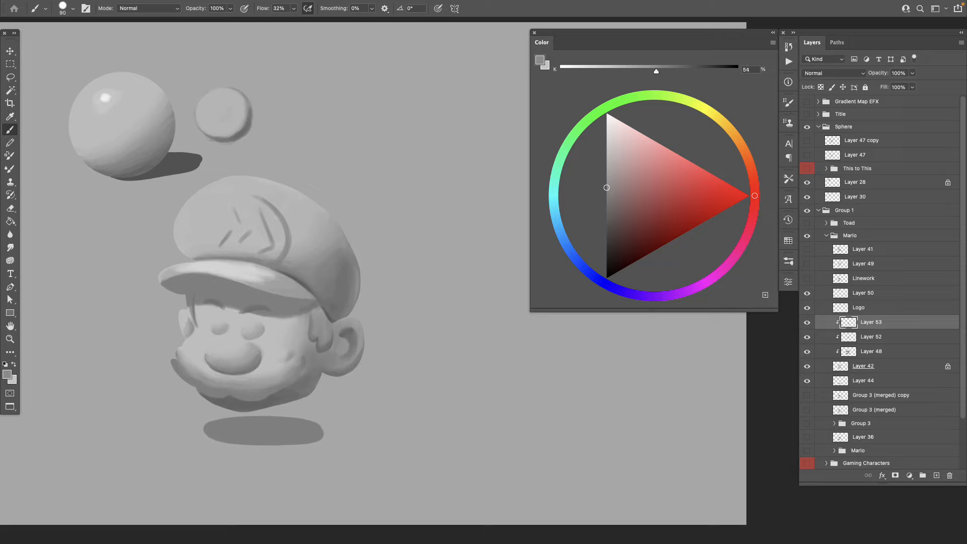
left_click(326, 343, "alt")
left_click(327, 341, "alt")
left_click(328, 342, "alt")
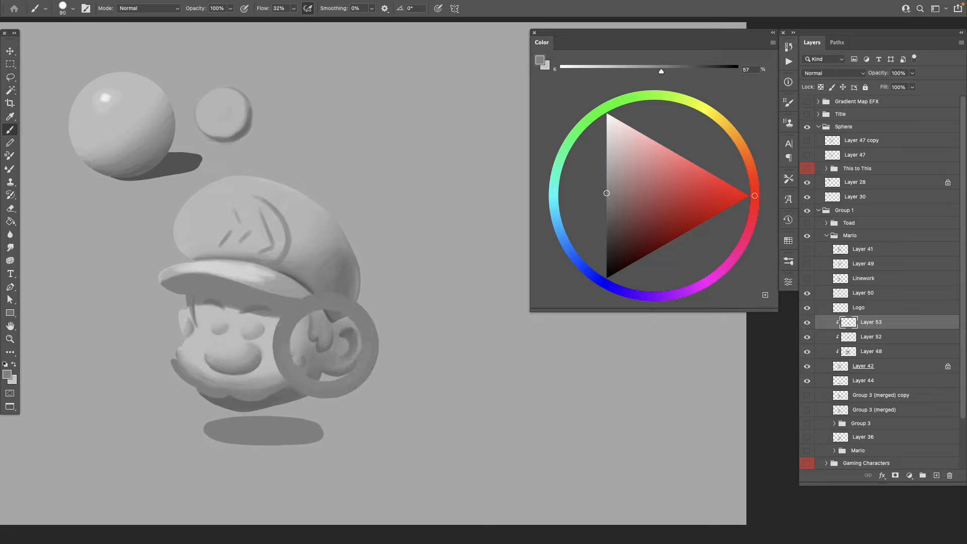
left_click(327, 340, "alt")
left_click(327, 342, "alt")
left_click(326, 341, "alt")
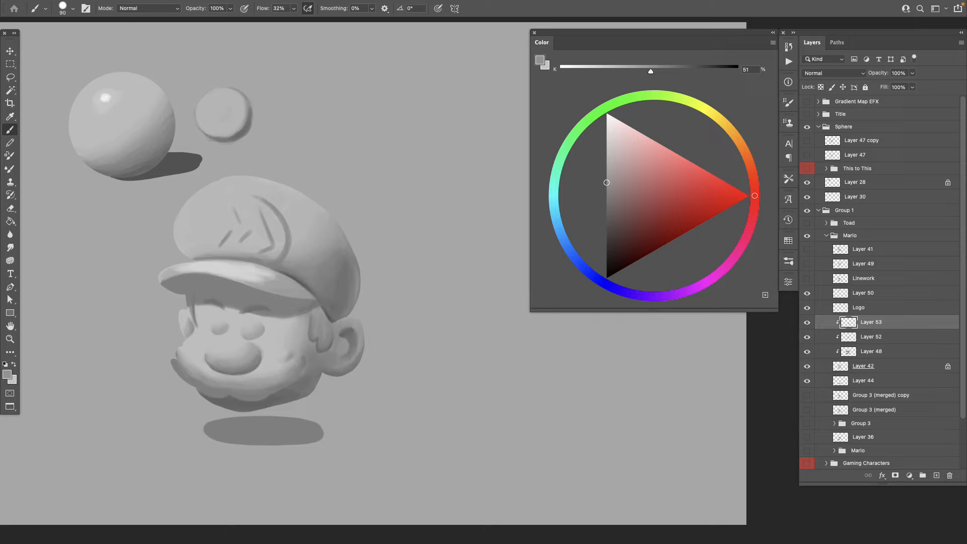
left_click(327, 342, "alt")
left_click(328, 343, "alt")
left_click(328, 342, "alt")
- Try painting the sideburn in a darker sampled grey
left_click(318, 350, "alt")
mouse_move(316, 320)
left_mouse_down()
mouse_move(318, 336)
mouse_move(322, 311)
mouse_move(326, 321)
left_mouse_up()
left_click(314, 342, "alt")
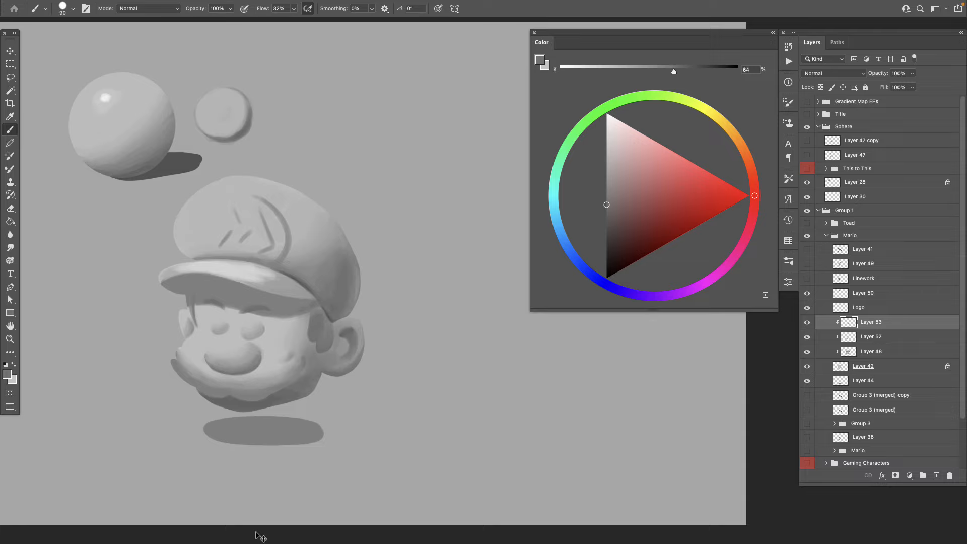
key("super+z")
- Refine the sideburn's tones and its edge against the cheek with a size 60 brush and sampled greys
left_click(325, 343, "alt")
left_click(322, 336, "alt")
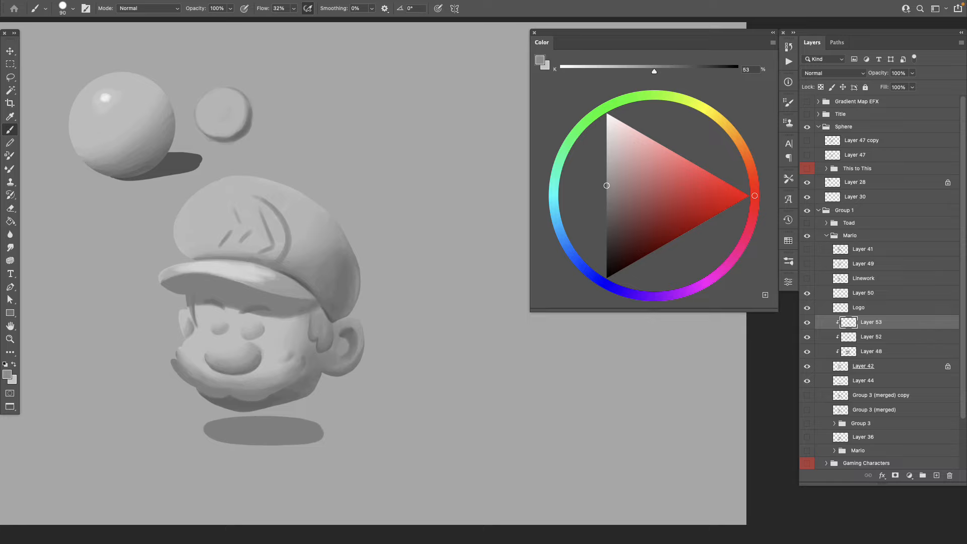
key("bracketleft")
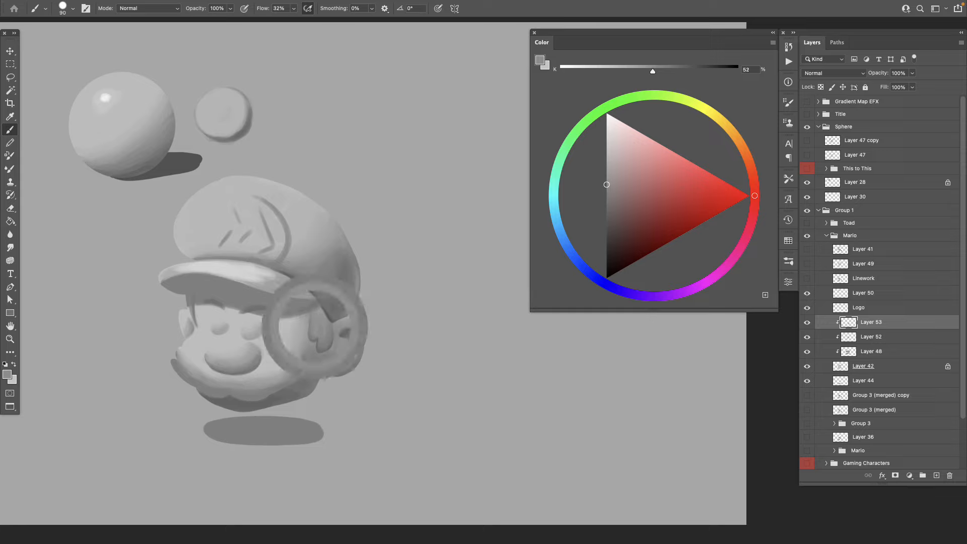
left_click(320, 322, "alt")
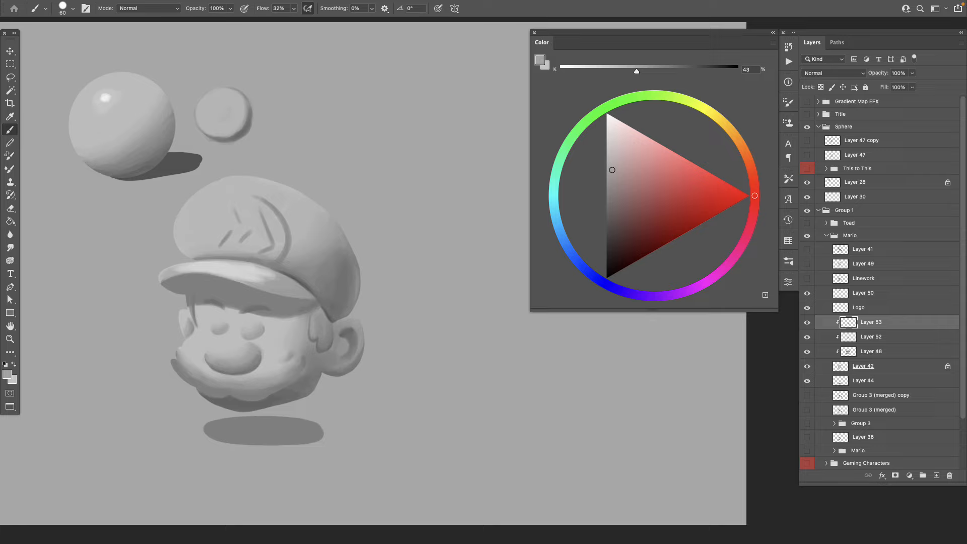
left_click(315, 330, "alt")
left_click(244, 439, "alt")
left_click(307, 322, "alt")
left_click(305, 327, "alt")
- Shade the joint between sideburn and ear and the ear's inner hollow with greys sampled from those areas
left_click(328, 357, "alt")
left_click(328, 356, "alt")
left_click(328, 355, "alt")
left_click(325, 355, "alt")
left_click(333, 354, "alt")
left_click(345, 336, "alt")
left_click(347, 334, "alt")
left_click(345, 338, "alt")
scroll(282, 302, "left", 4)
scroll(282, 302, "down", 1)
left_click(345, 336, "alt")
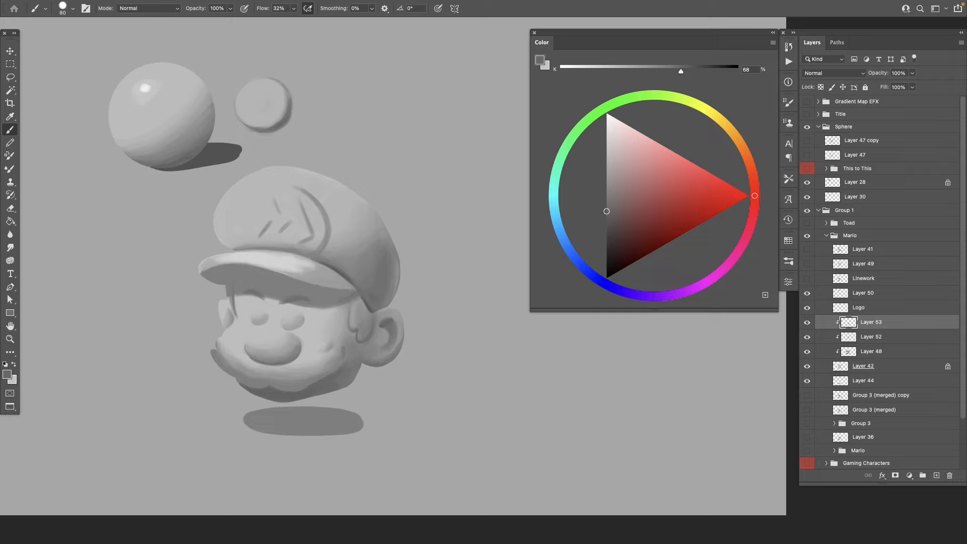
- Using the Linework layer as a guide, paint a dark crease at the moustache's sideburn-side tip, and hide Linework again
left_click(807, 278)
left_click(285, 395, "alt")
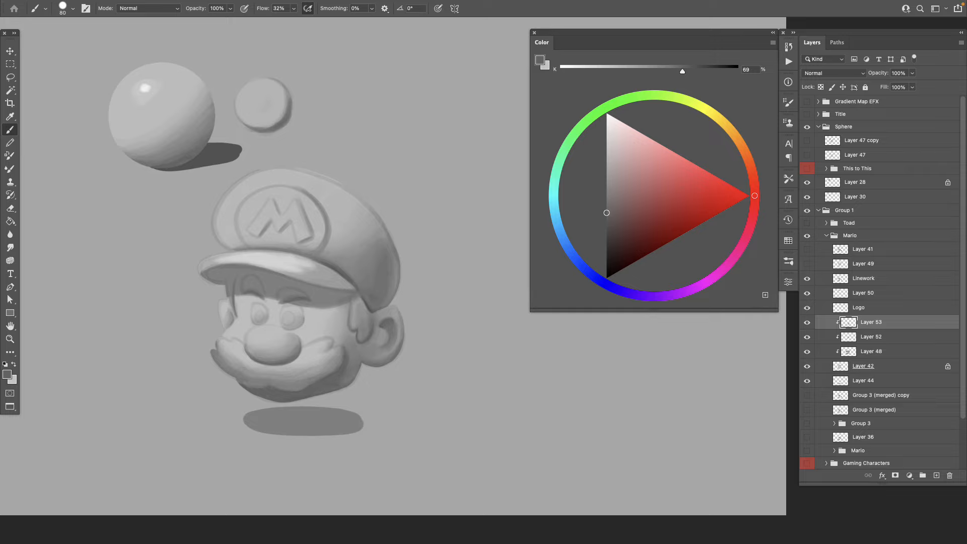
left_click(334, 344)
left_click(807, 278)
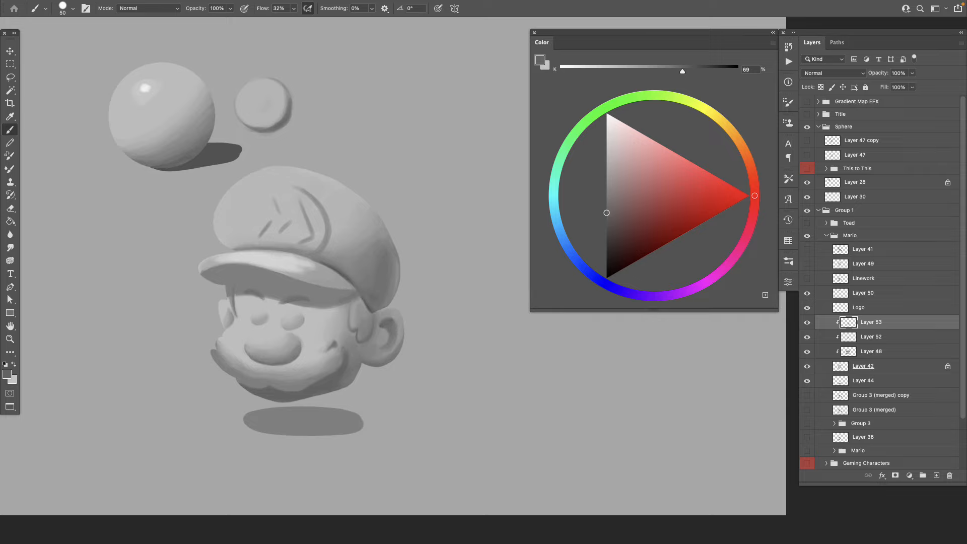
- Blend the cheek, the moustache's shaded end and the side of the jaw with sampled and slightly darkened greys
left_click(335, 298, "alt")
left_click(325, 331, "alt")
left_click(341, 353, "alt")
left_click(300, 378, "alt")
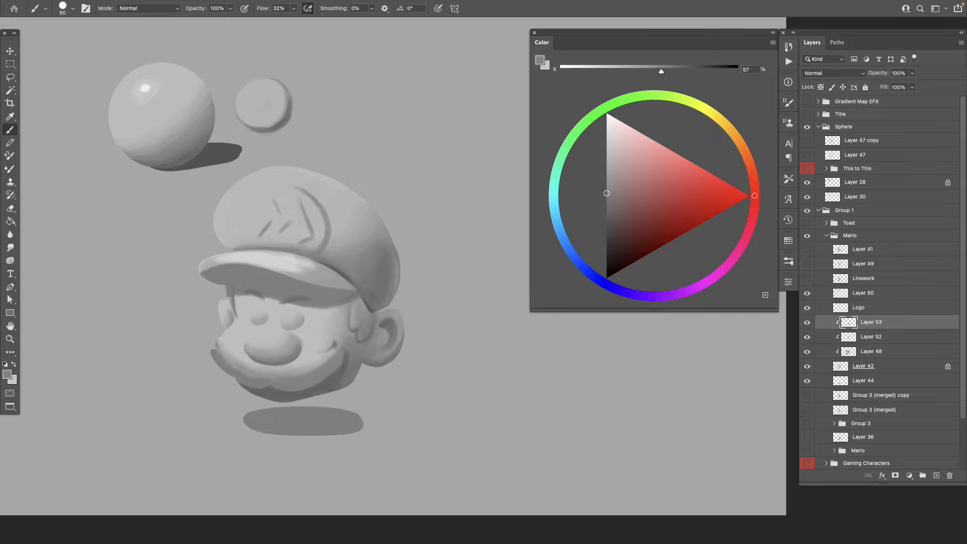
left_click_drag(607, 193, 607, 199)
left_click(367, 343, "alt")
left_click(335, 357, "alt")
left_click(316, 359, "alt")
- Model the shaded end of the moustache with mid-greys between about 46% and 55% black
scroll(393, 272, "right", 3)
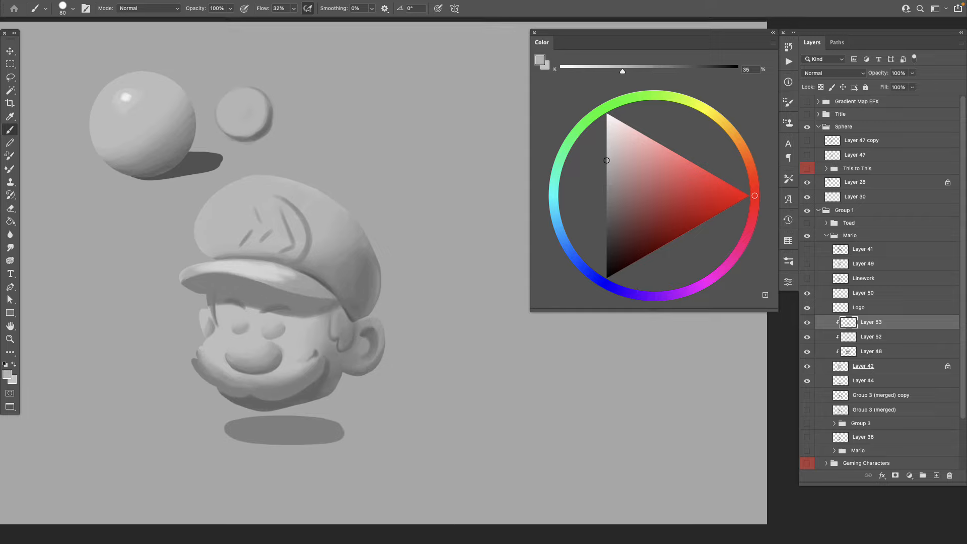
left_click(302, 322, "alt")
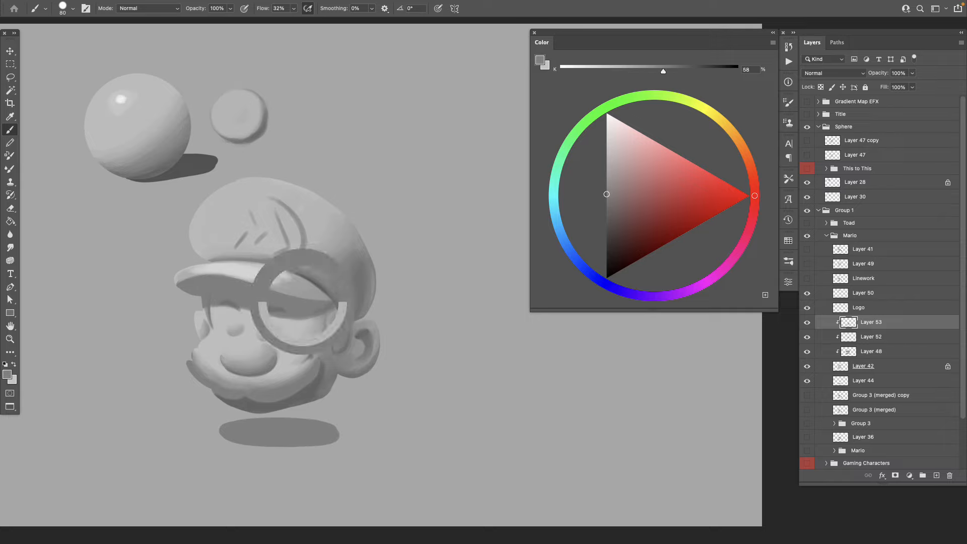
left_click(607, 175)
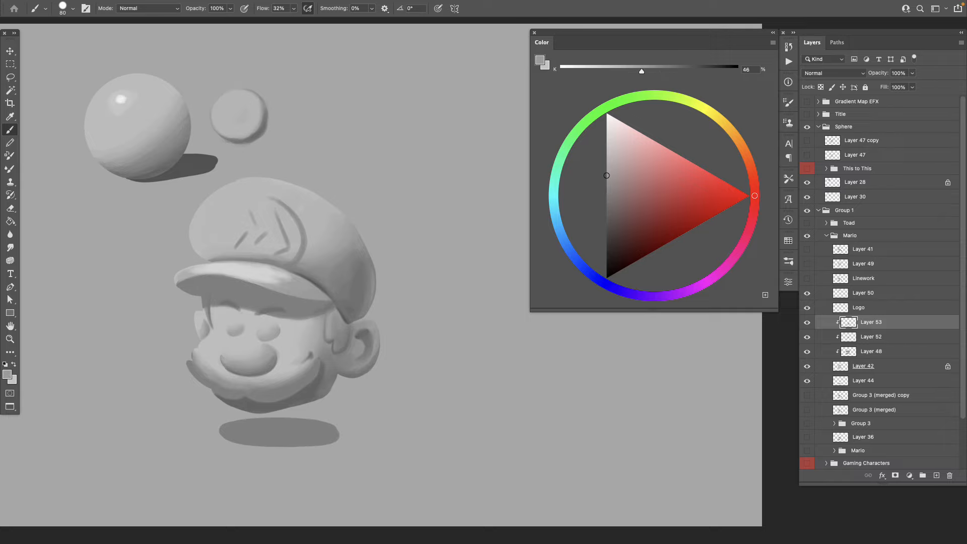
left_click(299, 391, "alt")
left_click(606, 178)
left_click(607, 173)
left_click(310, 367, "alt")
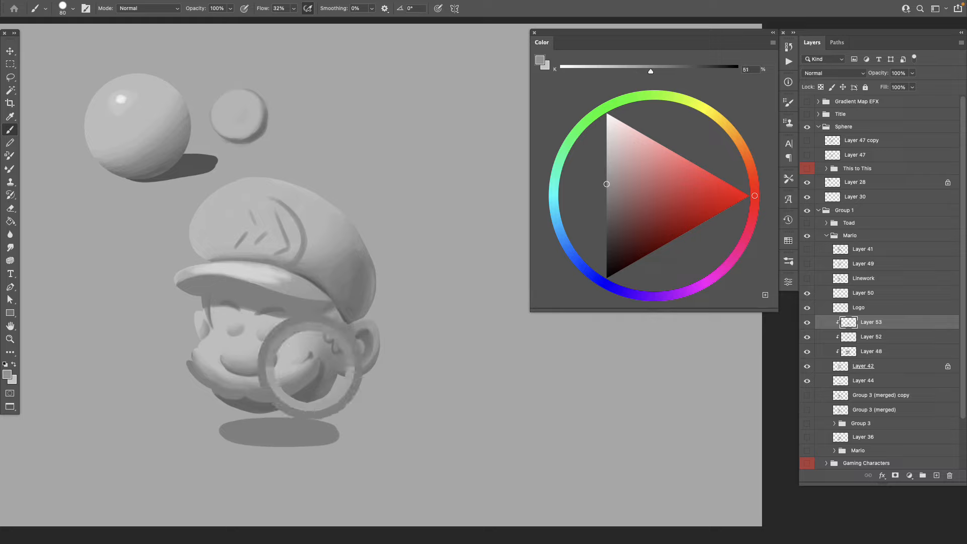
left_click(607, 190)
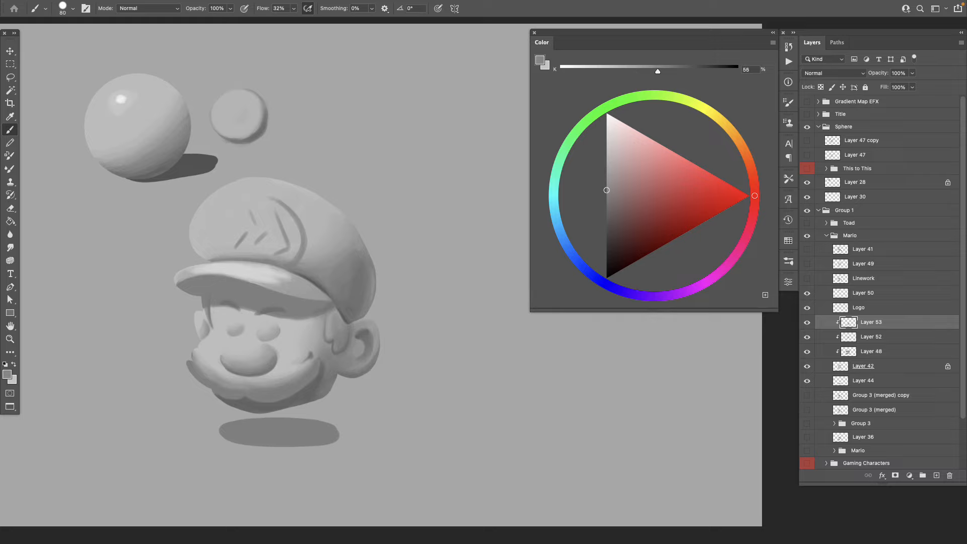
left_click_drag(606, 190, 606, 191)
left_click(286, 371, "alt")
- Balance the moustache and jaw shading with alternating lighter and darker greys, blending in tones sampled from the moustache's edge
left_click(606, 197)
left_click_drag(607, 197, 606, 181)
left_click(607, 161)
left_click(607, 198)
left_click(607, 156)
left_click(607, 187)
left_click(607, 153)
left_click(607, 201)
left_click(313, 387, "alt")
left_click(312, 375, "alt")
left_click(345, 317, "alt")
- Paint dark crease lines at the moustache's upturned tip with a size 35 brush in about 71% black
left_click_drag(606, 227, 606, 241)
key("bracketleft")
key("bracketleft")
key("bracketleft")
key("bracketleft")
left_click(304, 383, "alt")
left_click(316, 374, "alt")
left_click(318, 372, "alt")
left_click(317, 373, "alt")
left_click_drag(606, 215, 606, 216)
left_click_drag(281, 360, 310, 348)
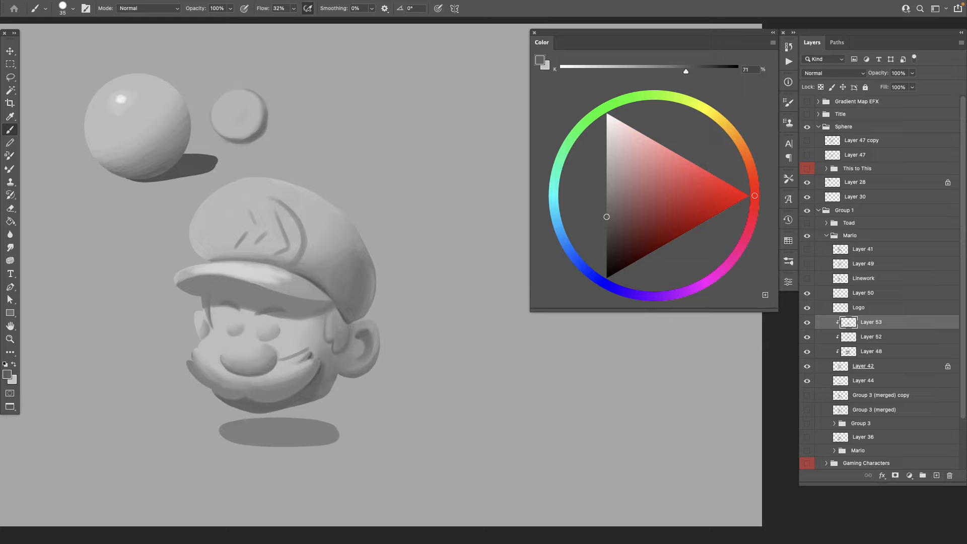
key("ctrl+z")
left_click_drag(293, 346, 317, 347)
- Soften the cheek around the moustache-tip crease with a size 70 brush and greys sampled nearby
left_click(318, 347, "ctrl")
key("bracketright")
key("bracketright")
key("bracketright")
key("bracketright")
key("bracketright")
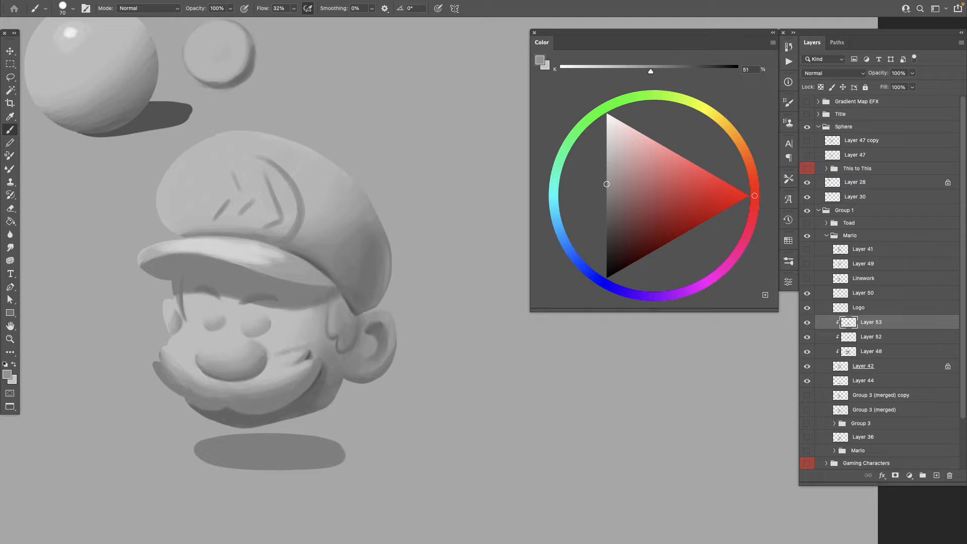
left_click(314, 342, "alt")
left_click(308, 337, "alt")
left_click(317, 341, "alt")
left_click(313, 339, "alt")
left_click(316, 344, "alt")
left_click(318, 349, "alt")
- Blend the upper cheek and the area beneath the cap brim with light neutral greys up to about 44% black
left_click(288, 338, "alt")
left_click(292, 343, "alt")
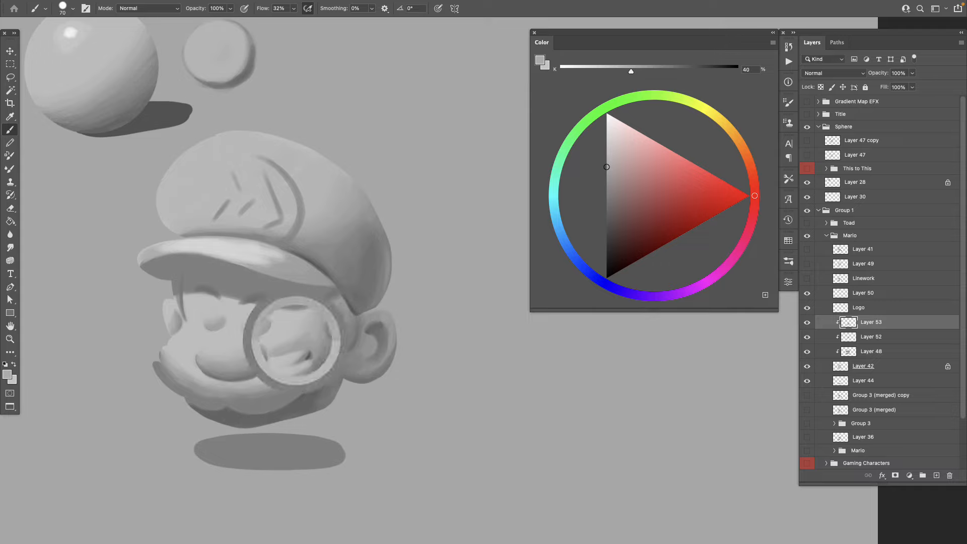
left_click_drag(606, 163, 607, 170)
left_click_drag(282, 302, 313, 314)
left_click(607, 186)
left_click_drag(606, 186, 606, 172)
key("bracketright")
left_click(705, 282)
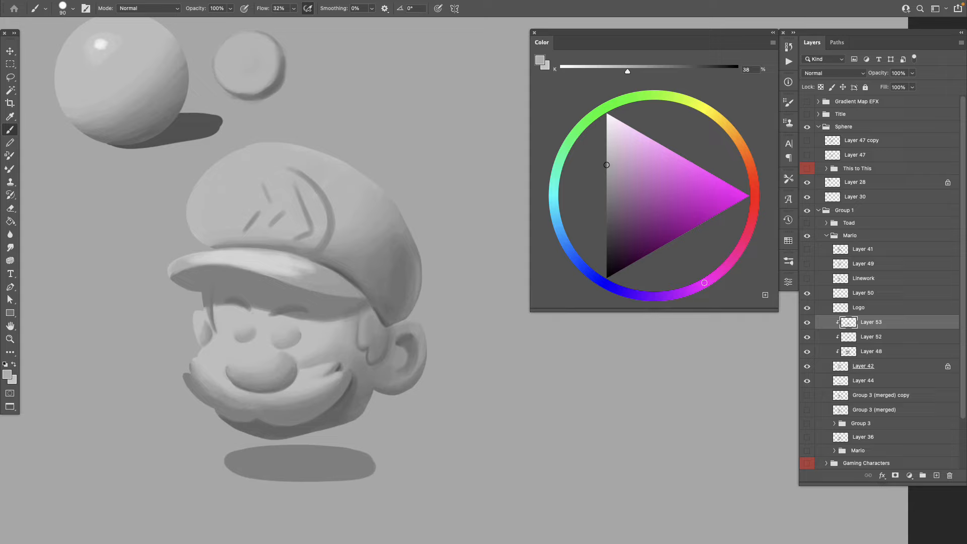
left_click_drag(704, 282, 754, 195)
left_click_drag(607, 162, 607, 171)
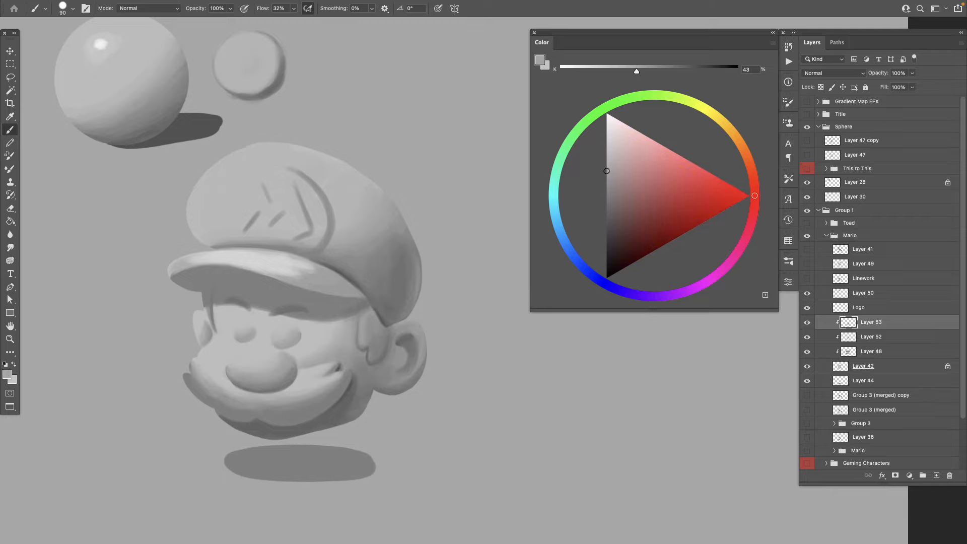
scroll(303, 252, "left", 3)
mouse_move(607, 171)
left_mouse_down()
mouse_move(607, 159)
mouse_move(606, 172)
left_mouse_up()
- Step back through the earlier brush states in the document history to compare the head's shading at different stages
key("z")
mouse_move(429, 447)
left_mouse_down()
mouse_move(392, 447)
mouse_move(403, 447)
left_mouse_up()
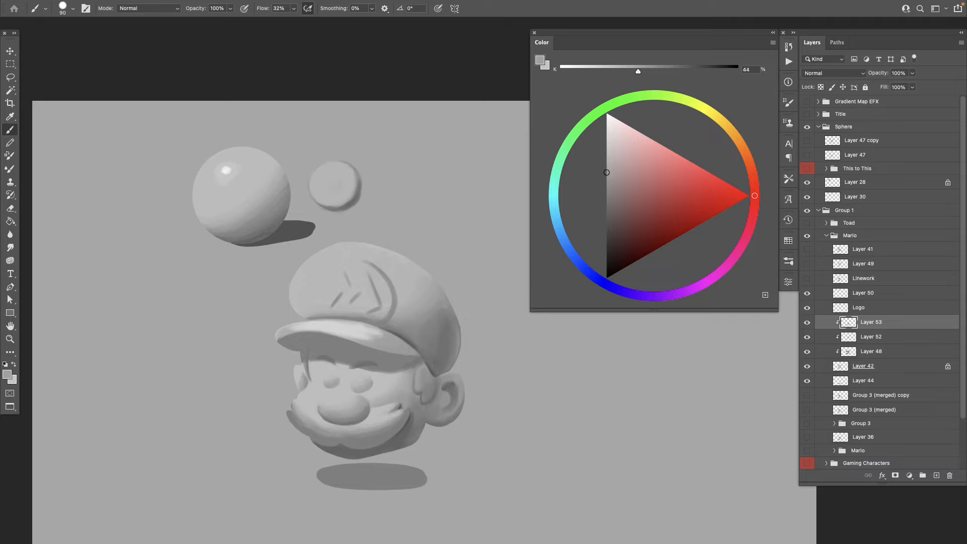
left_click(789, 46)
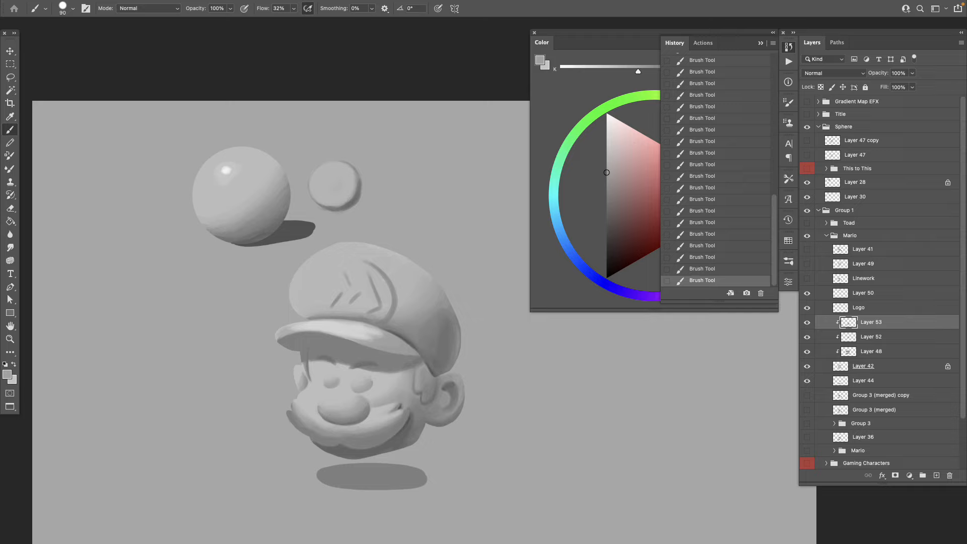
left_click(702, 95)
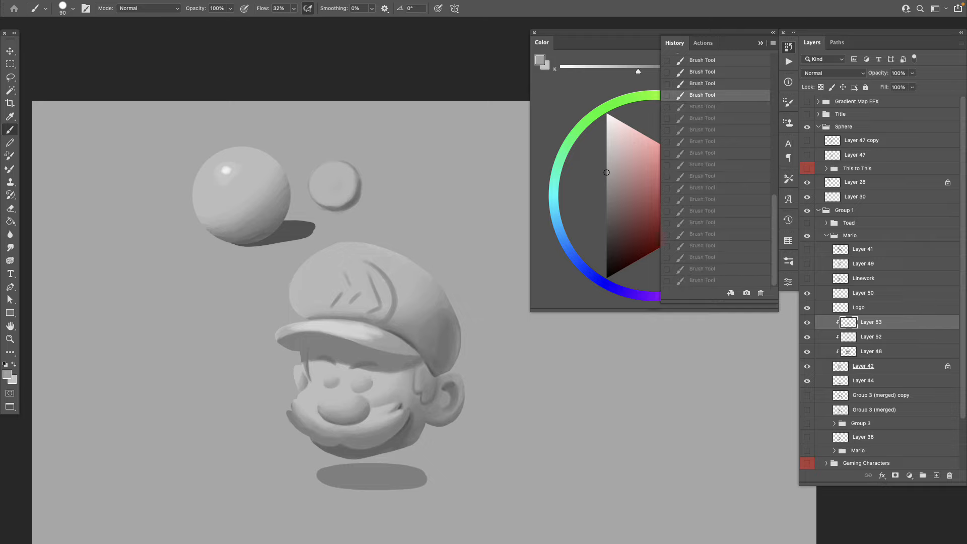
key("ctrl+shift+z")
key("ctrl+shift+z")
key("ctrl+shift+z")
key("ctrl+shift+z")
key("ctrl+shift+z")
key("ctrl+shift+z")
key("ctrl+shift+z")
key("ctrl+shift+z")
key("z")
mouse_move(451, 389)
left_mouse_down()
mouse_move(474, 389)
mouse_move(432, 368)
left_mouse_up()
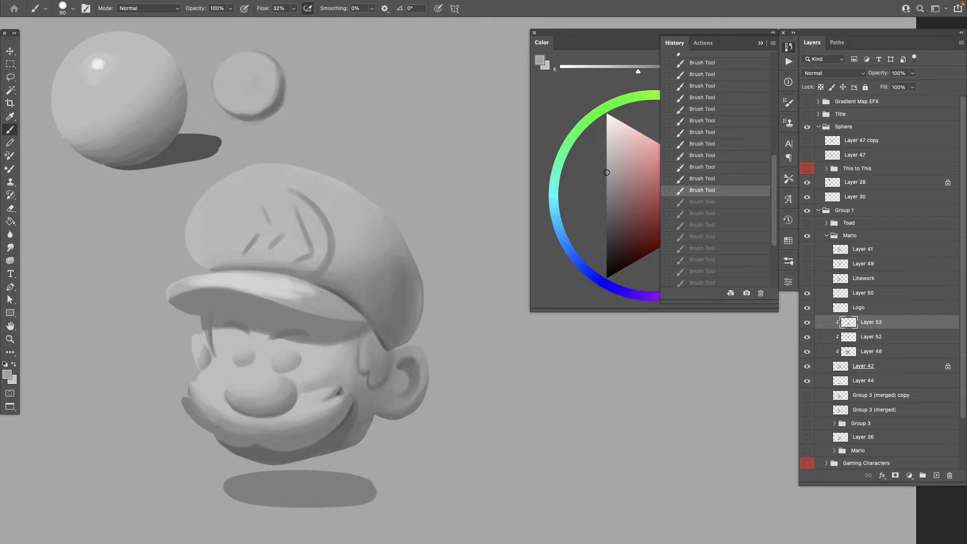
left_click(702, 97)
left_click(702, 63)
scroll(702, 171, "up", 10)
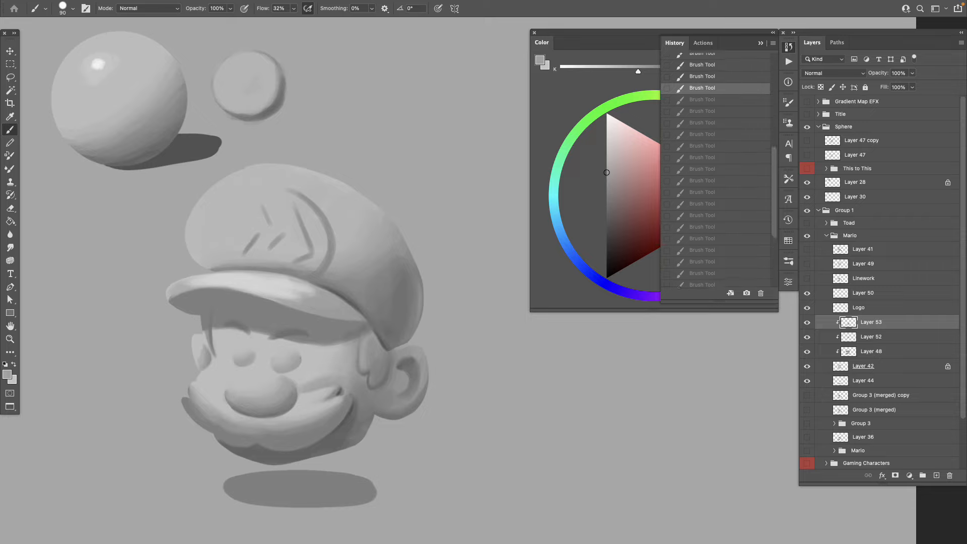
left_click(702, 79)
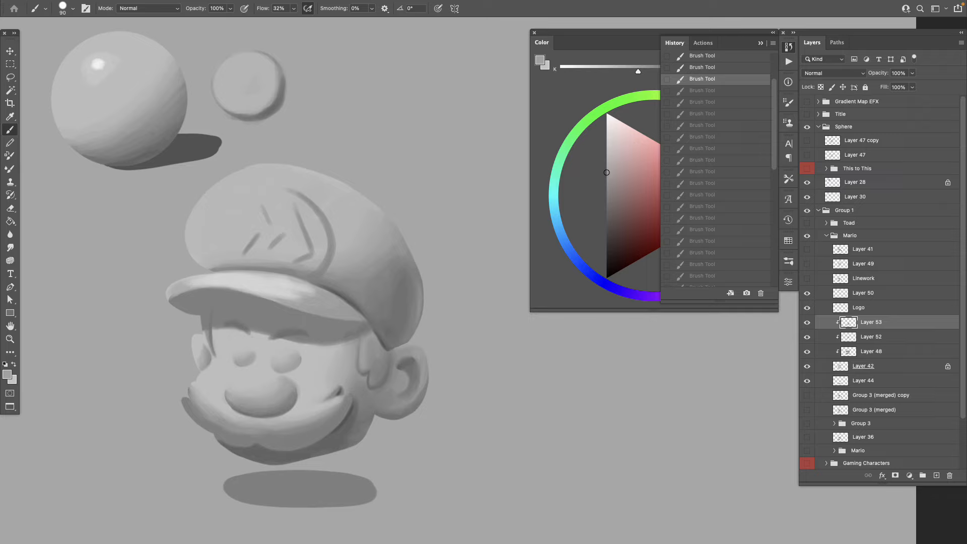
key("v")
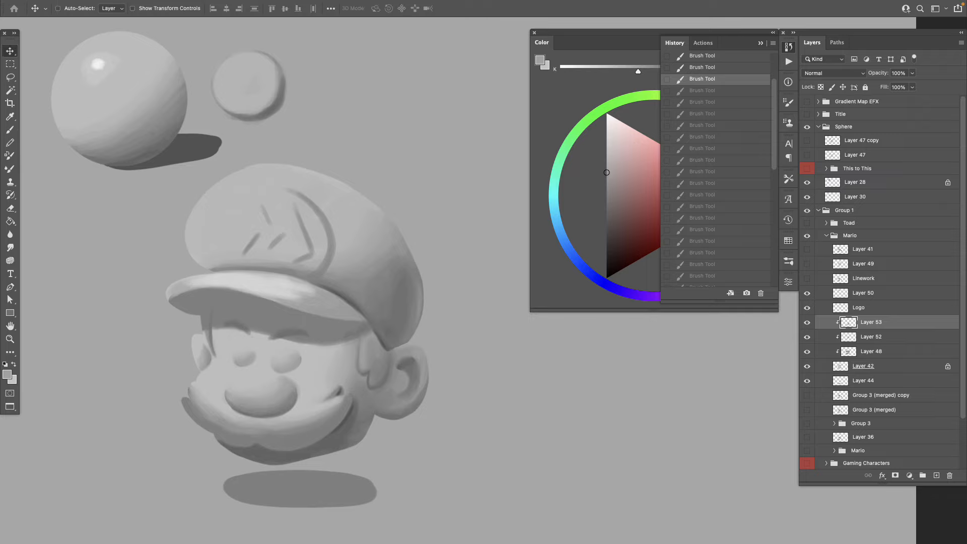
- Return to the most recent brush state in the document history
key("super+z")
key("super+z")
key("super+z")
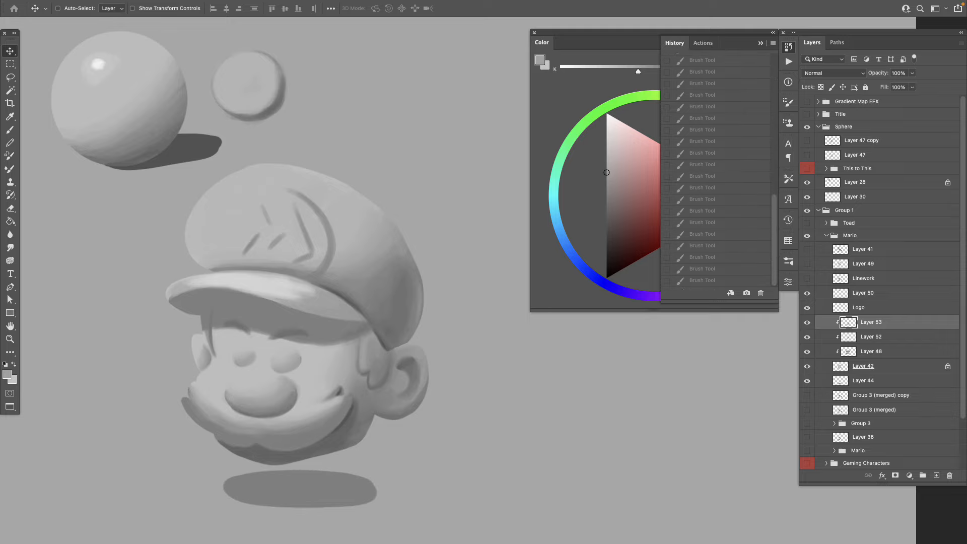
left_click(702, 280)
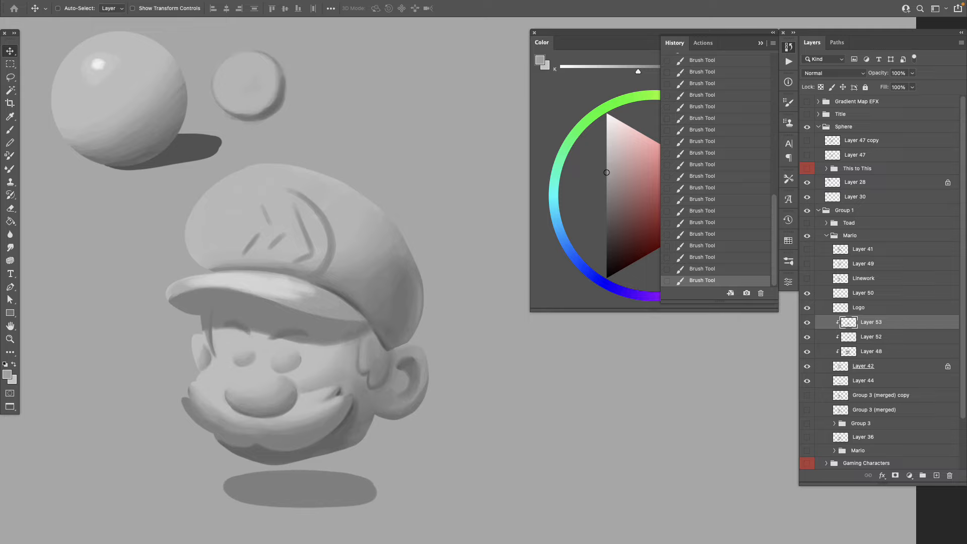
- Flip between an early brush state and the latest one in the document history to compare the head's shading
scroll(715, 171, "up", 10)
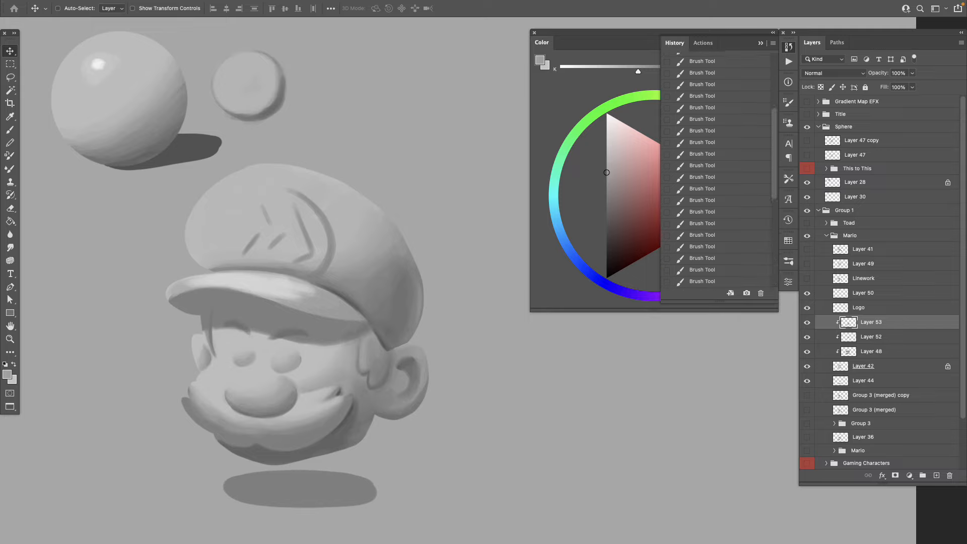
scroll(715, 172, "up", 5)
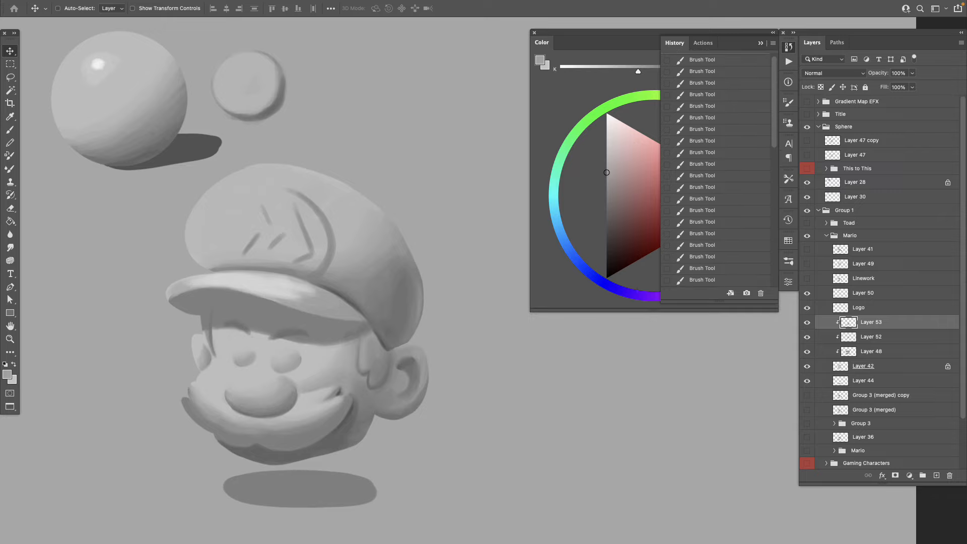
left_click(710, 95)
key("ctrl+z")
key("ctrl+z")
key("ctrl+z")
key("ctrl+z")
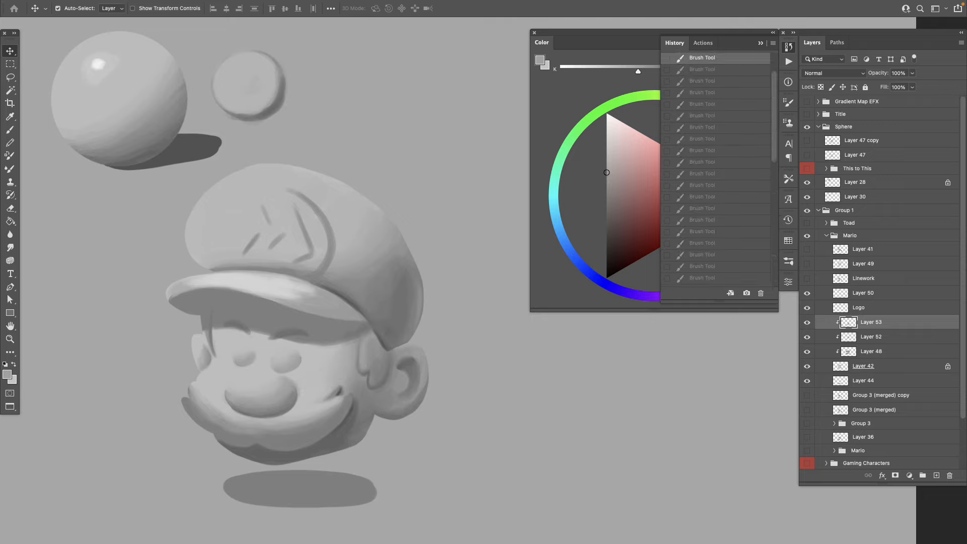
key("ctrl+z")
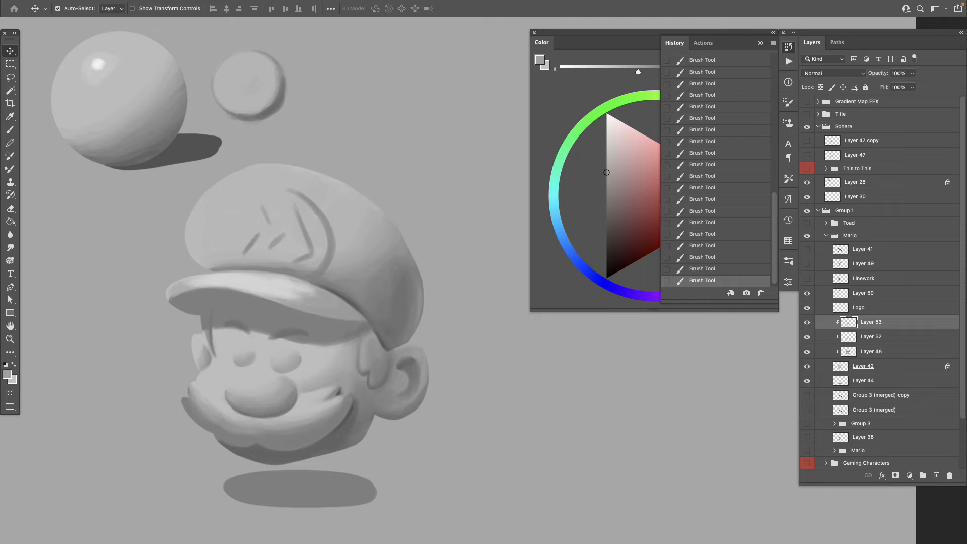
key("ctrl+z")
key("ctrl+z")
key("ctrl+z")
key("ctrl+z")
key("ctrl+z")
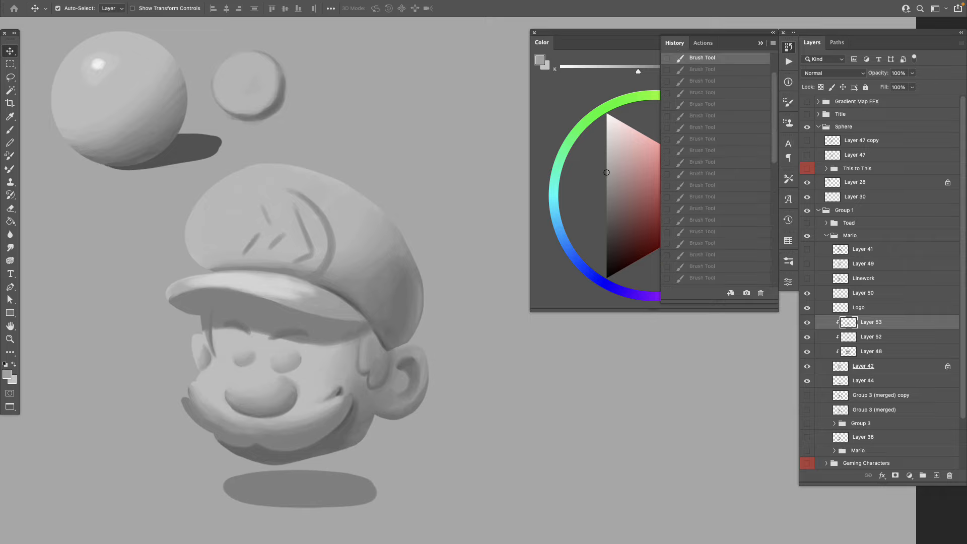
key("ctrl+z")
- Refine the moustache's lower edge and the chin beneath it with sampled greys of about 44 to 55% black
key("z")
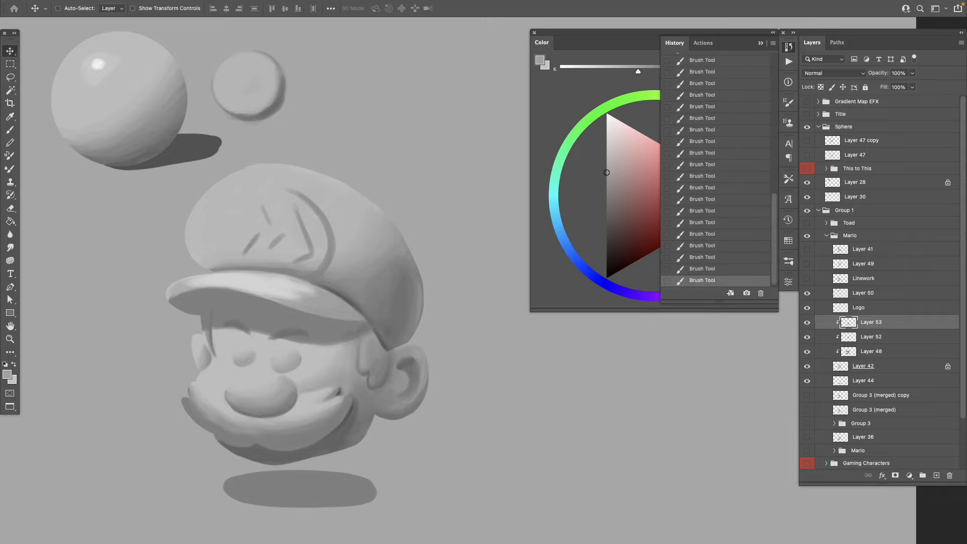
scroll(453, 272, "down", 3)
scroll(454, 272, "left", 2)
key("ctrl+minus")
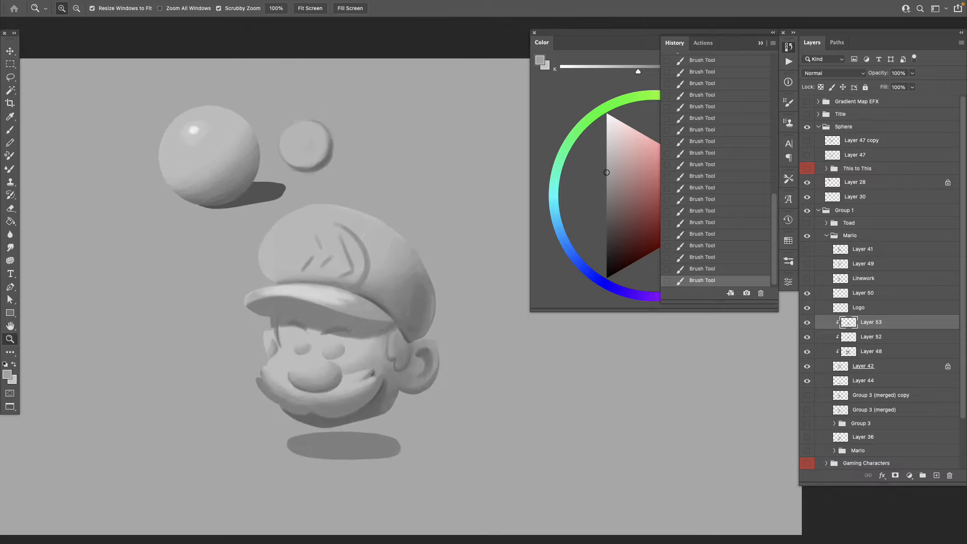
key("v")
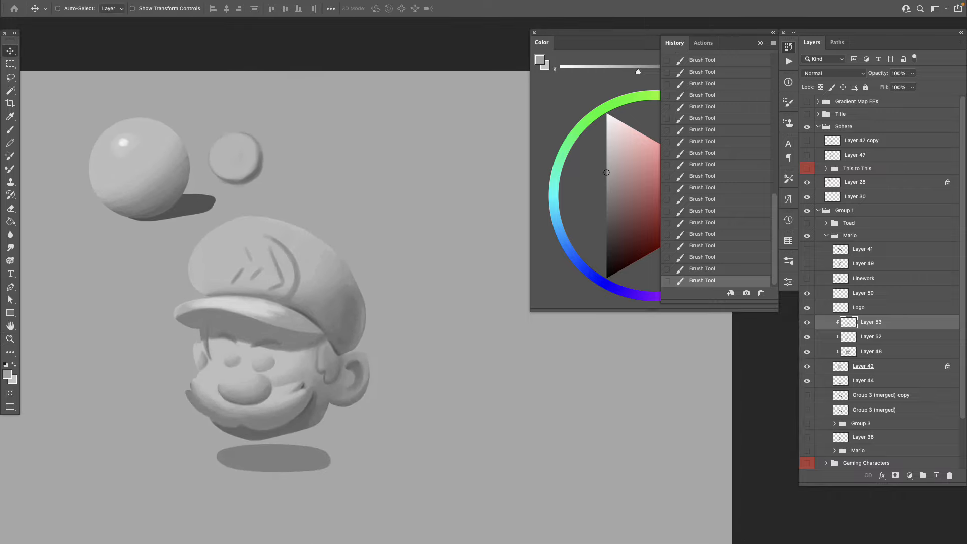
key("b")
left_click_drag(282, 328, 315, 326)
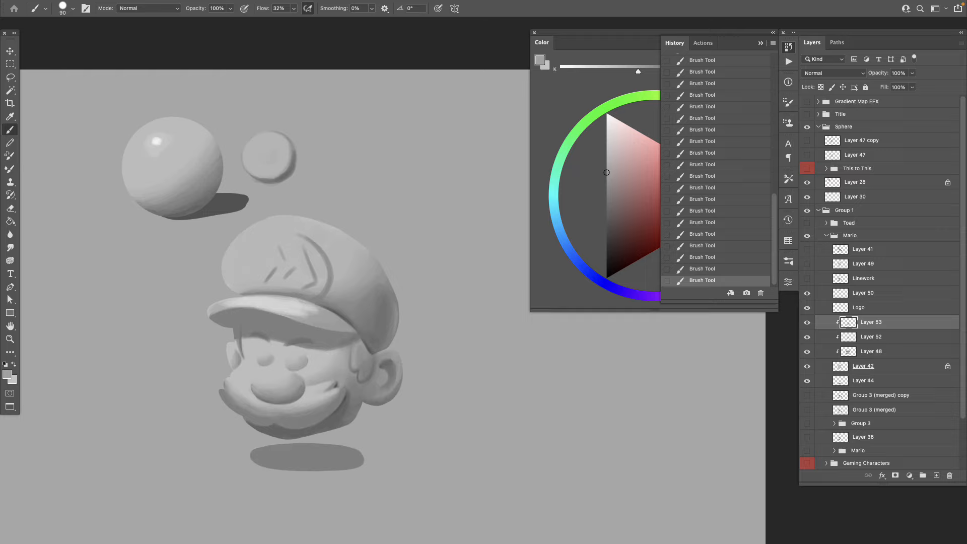
scroll(393, 302, "left", 3)
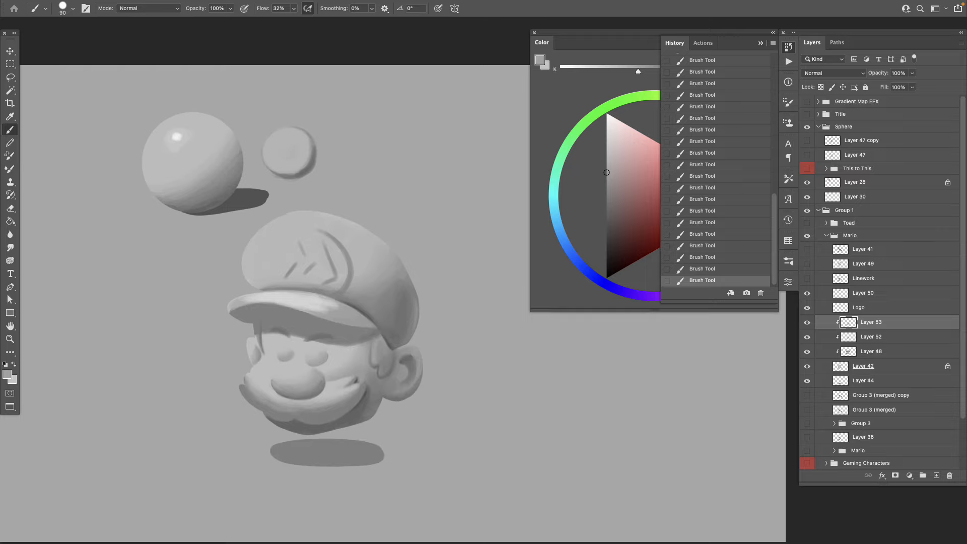
left_click(370, 403, "alt")
left_click(760, 43)
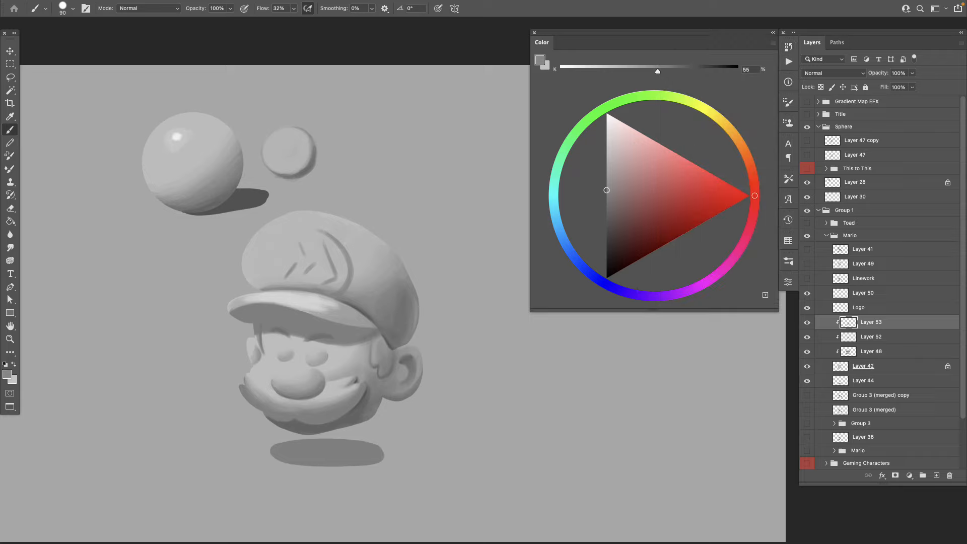
left_click(285, 412, "alt")
left_click(291, 409, "alt")
left_click(296, 421, "alt")
left_click(308, 394, "alt")
left_click(341, 379, "alt")
- Check the painting briefly against the Linework layer and lighten the far cheek beside the moustache with about 37% black
left_click(807, 278)
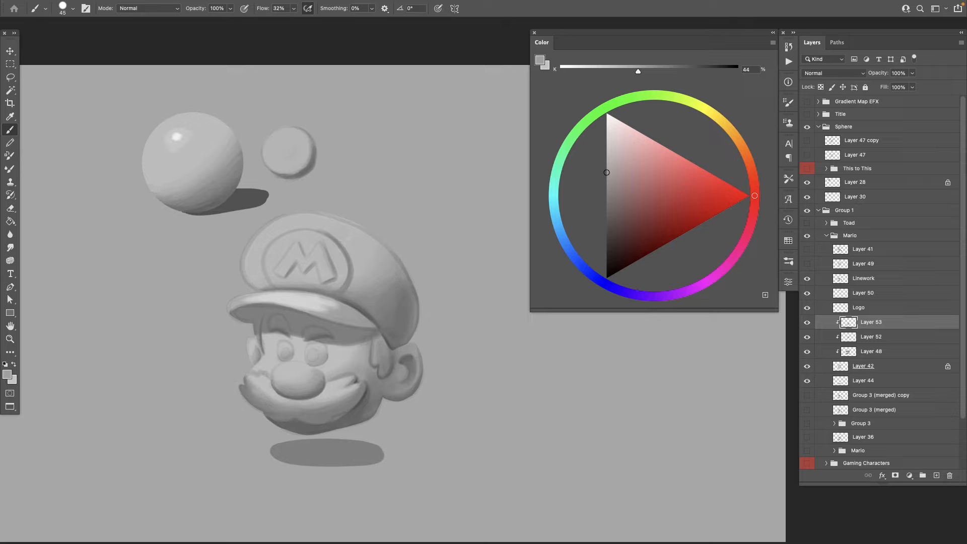
left_click(807, 278)
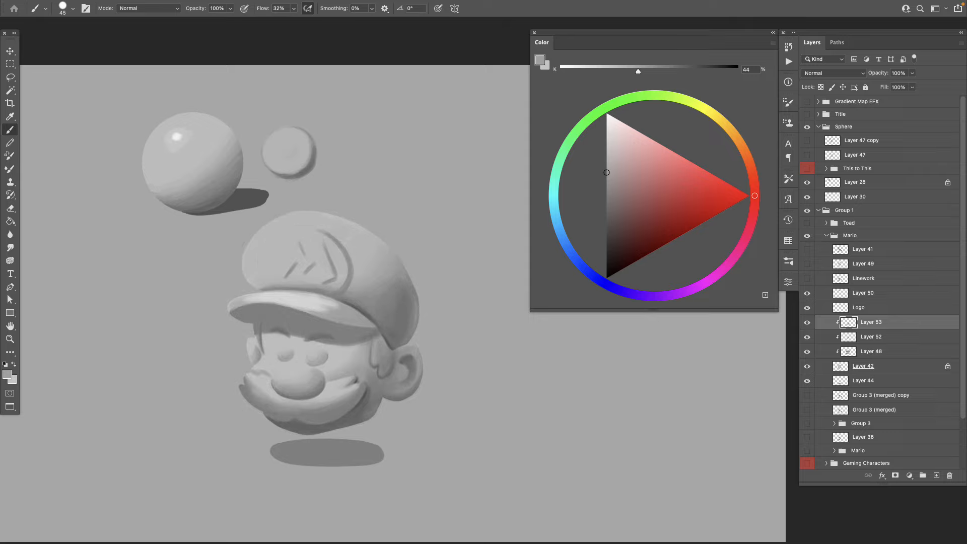
left_click_drag(606, 173, 607, 171)
left_click(260, 371, "alt")
mouse_move(606, 156)
left_mouse_down()
mouse_move(607, 171)
mouse_move(606, 161)
left_mouse_up()
left_click(606, 164)
left_click_drag(251, 440, 280, 445)
left_click(607, 162)
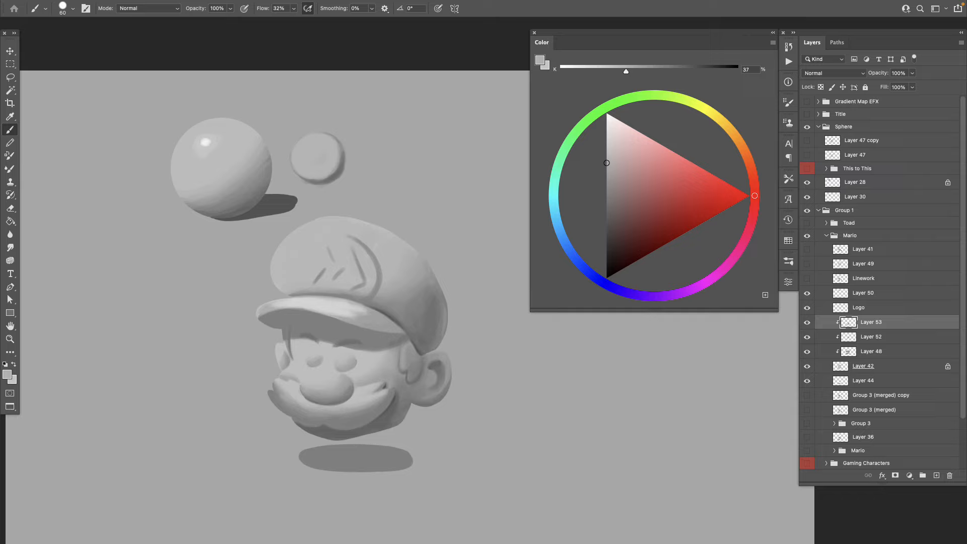
- Blend the far end of the moustache and the cheek beside it with sampled greys of about 38 to 55% black
left_click(337, 384, "alt")
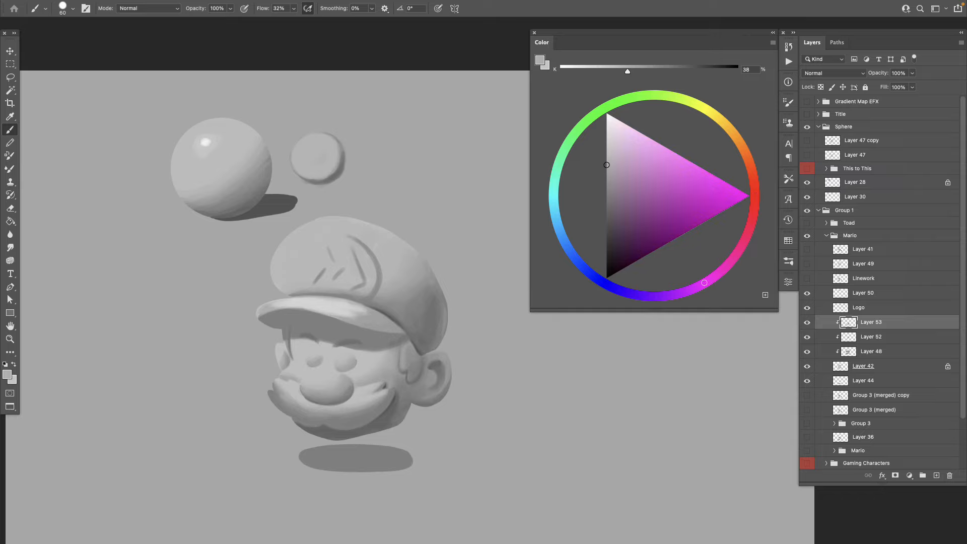
left_click(293, 379, "alt")
left_click(284, 378, "alt")
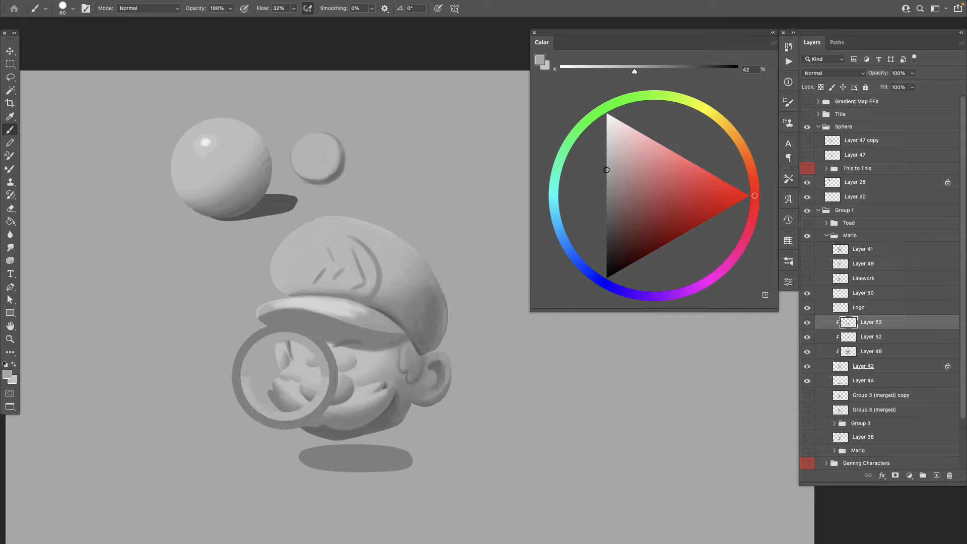
left_click_drag(328, 302, 319, 311)
left_click(295, 401, "alt")
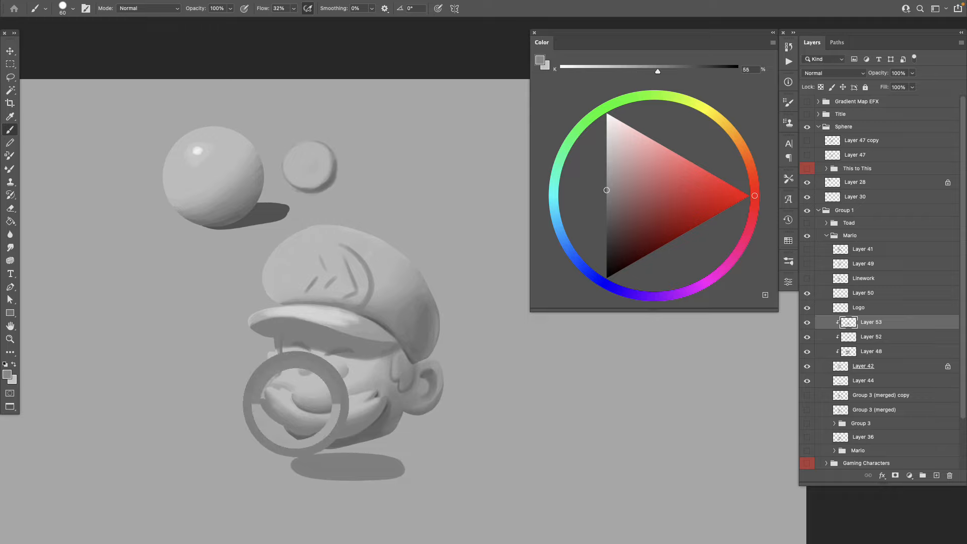
scroll(352, 302, "left", 3)
scroll(353, 302, "down", 2)
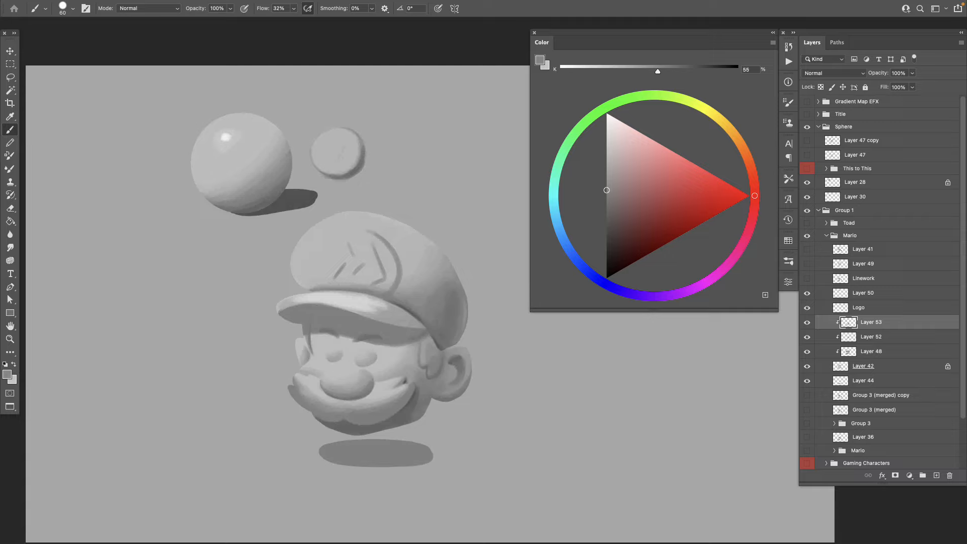
scroll(352, 302, "right", 3)
scroll(353, 302, "down", 1)
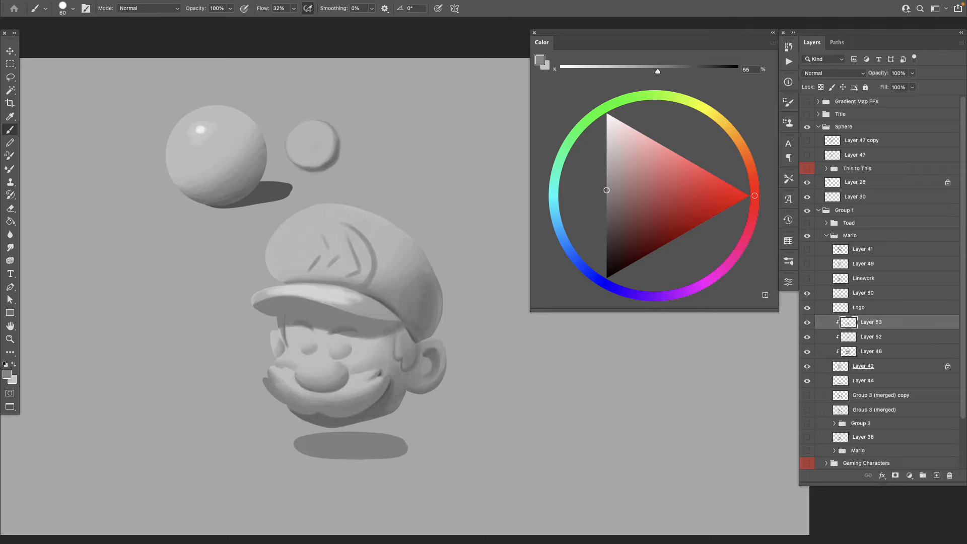
- Shade the nose's underside with sampled greys of about 50 to 58% black
mouse_move(607, 190)
left_mouse_down()
mouse_move(606, 204)
mouse_move(606, 181)
left_mouse_up()
left_click(342, 380, "alt")
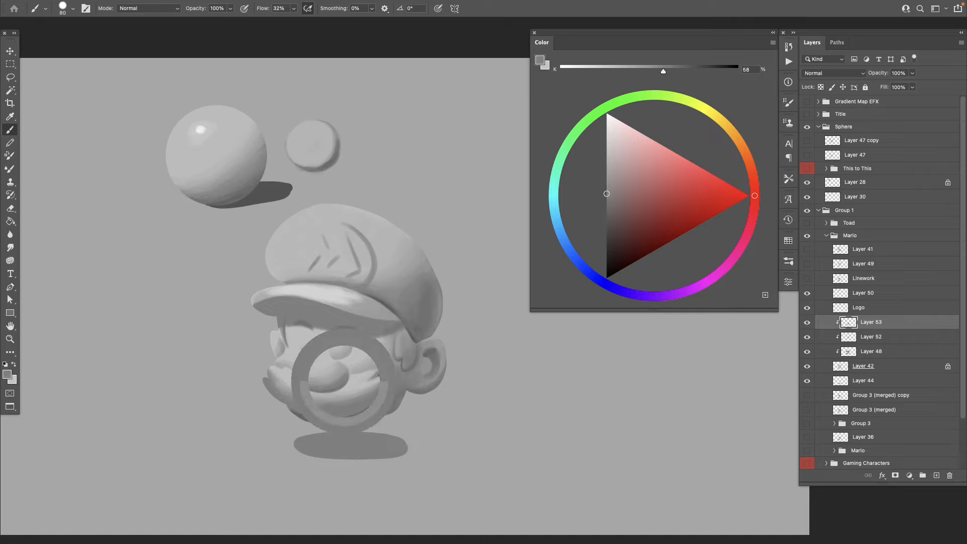
left_click(336, 366, "alt")
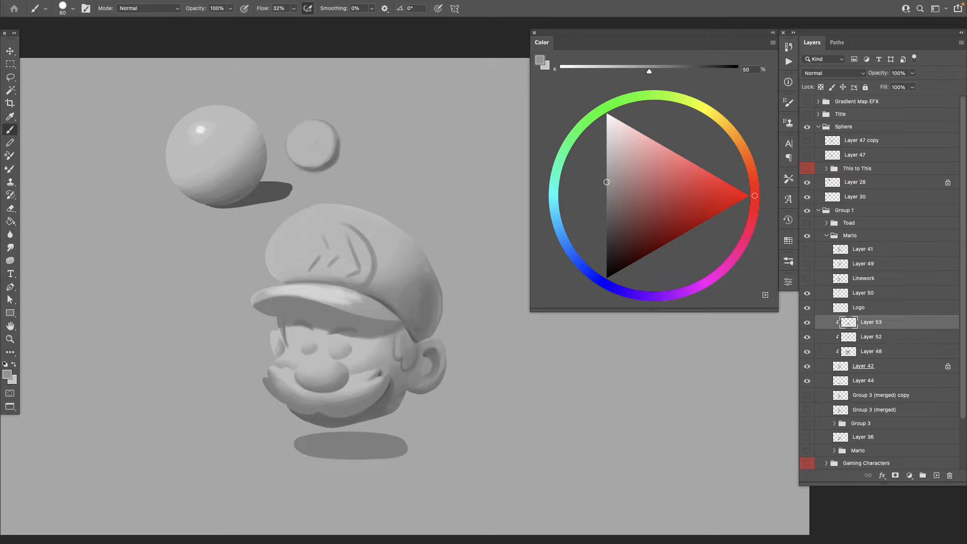
mouse_move(385, 403)
left_mouse_down()
mouse_move(379, 387)
mouse_move(398, 387)
left_mouse_up()
- Add a clipped layer above Layer 53 and paint the nose's cast shadow over the moustache in about 58 to 60% black
left_click(937, 475)
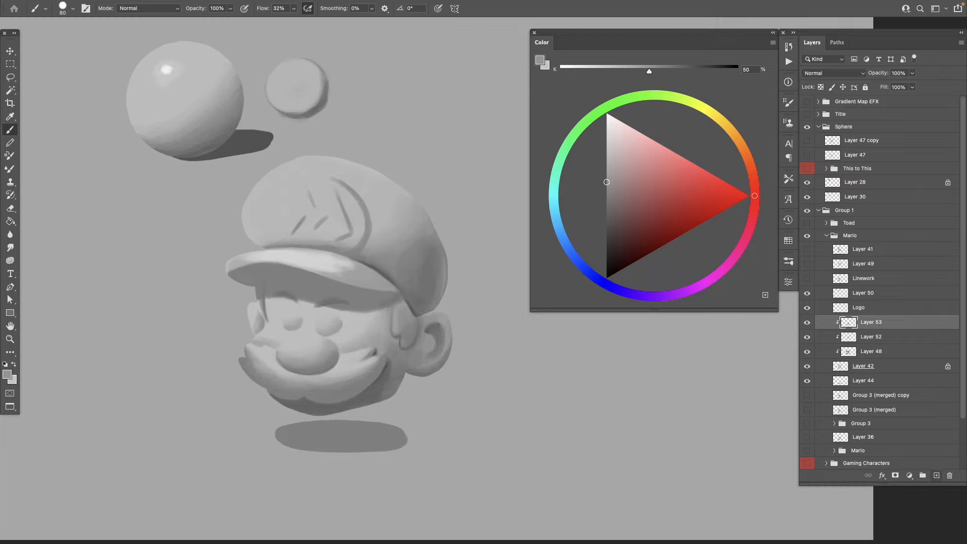
key("super+alt+g")
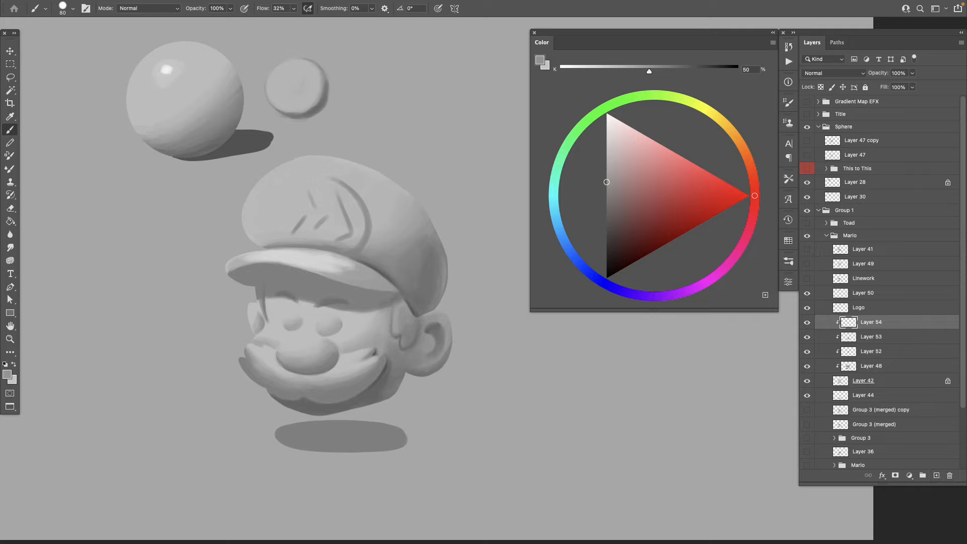
left_click(313, 372, "alt")
left_click(328, 383, "alt")
left_click(322, 365, "alt")
left_click(292, 376)
left_click_drag(296, 377, 311, 379)
left_click(291, 391, "alt")
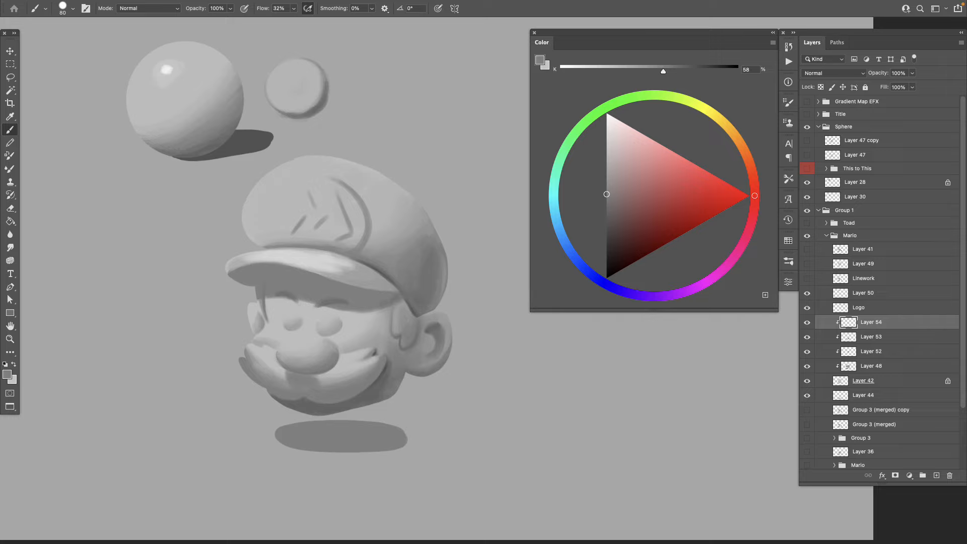
mouse_move(316, 379)
left_mouse_down()
mouse_move(330, 381)
mouse_move(343, 362)
left_mouse_up()
left_click_drag(339, 376, 345, 360)
left_click(344, 364, "alt")
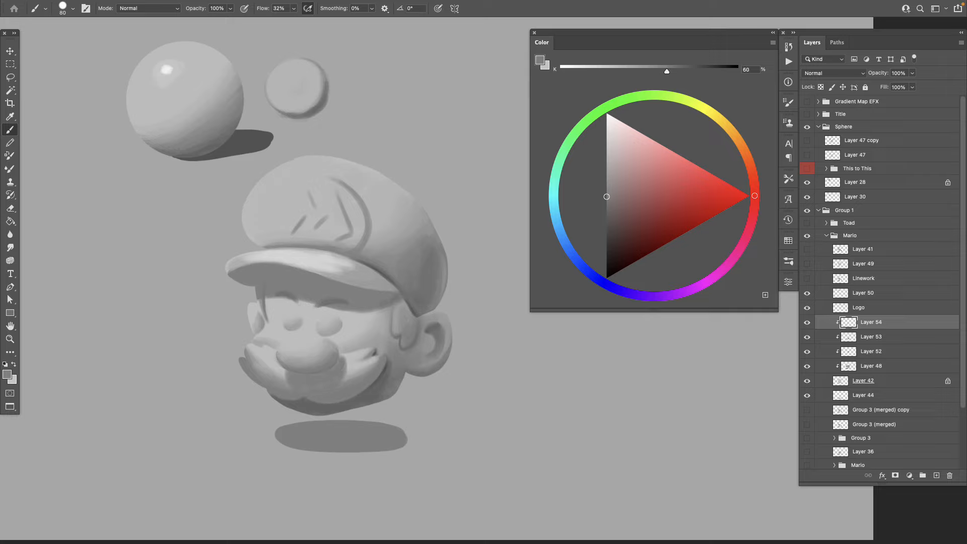
- Even out the nose's cast shadow with about 59% black and trim its edges with the Eraser at 50% flow
mouse_move(409, 436)
left_mouse_down()
mouse_move(380, 436)
mouse_move(399, 436)
left_mouse_up()
left_click(328, 379, "alt")
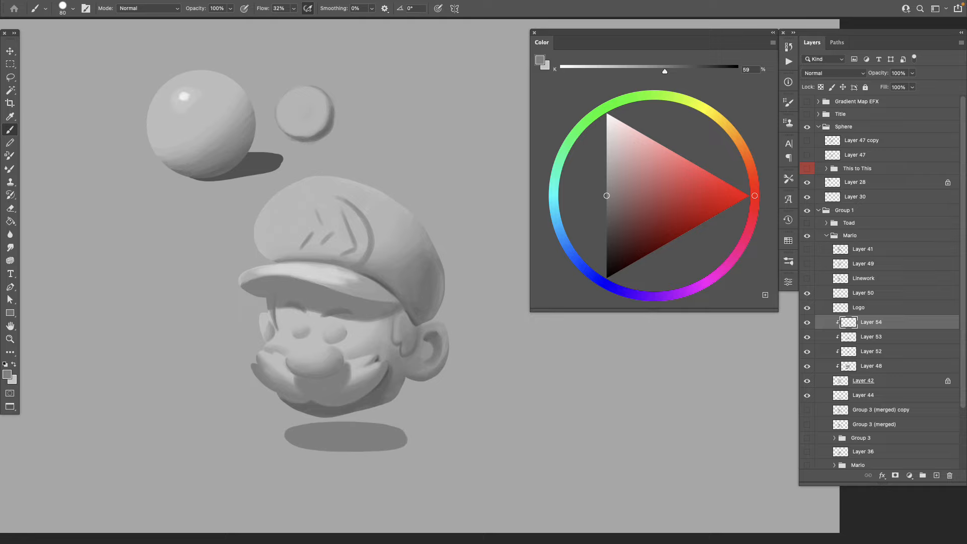
key("e")
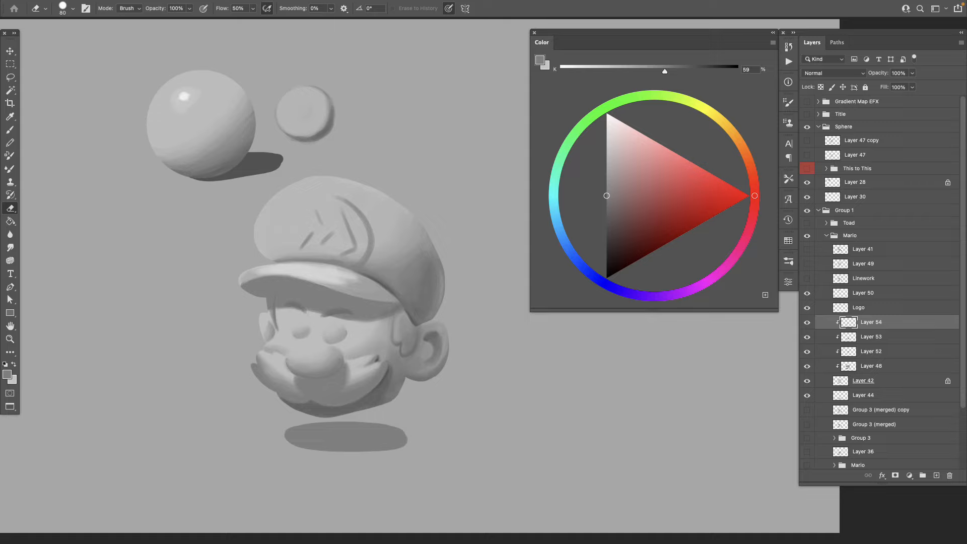
mouse_move(353, 302)
left_mouse_down()
mouse_move(329, 324)
mouse_move(349, 311)
left_mouse_up()
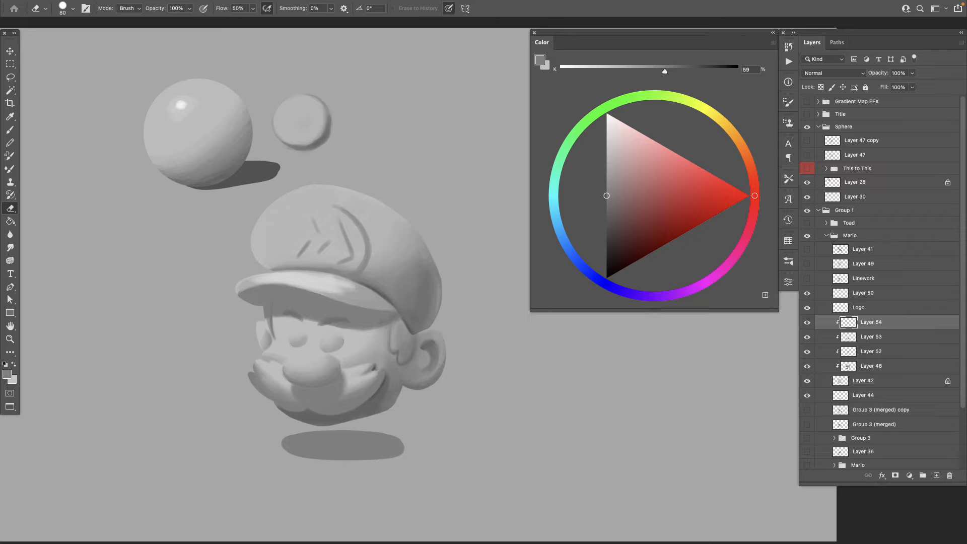
- Redefine the nose's lower contour against its cast shadow with sampled greys and a darker tone of about 69% black
key("b")
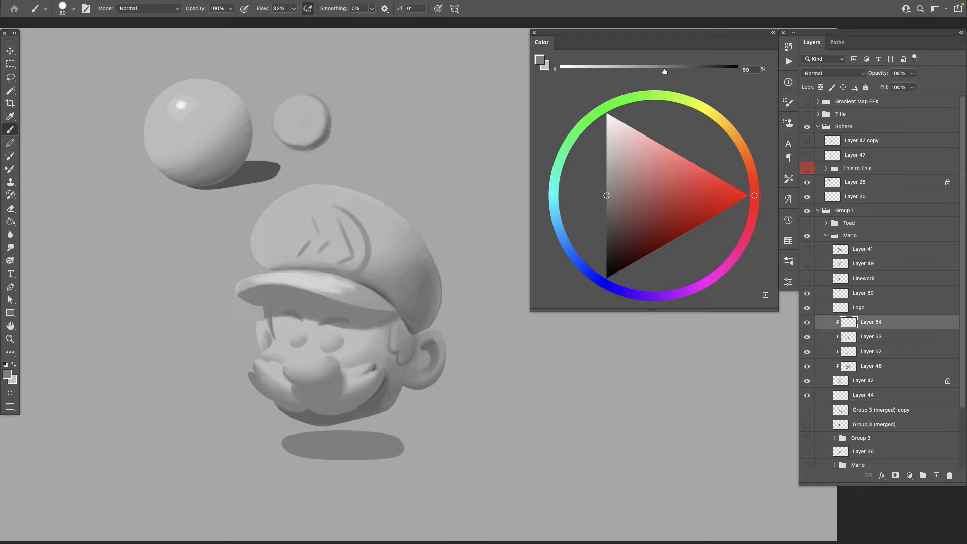
left_click(333, 408)
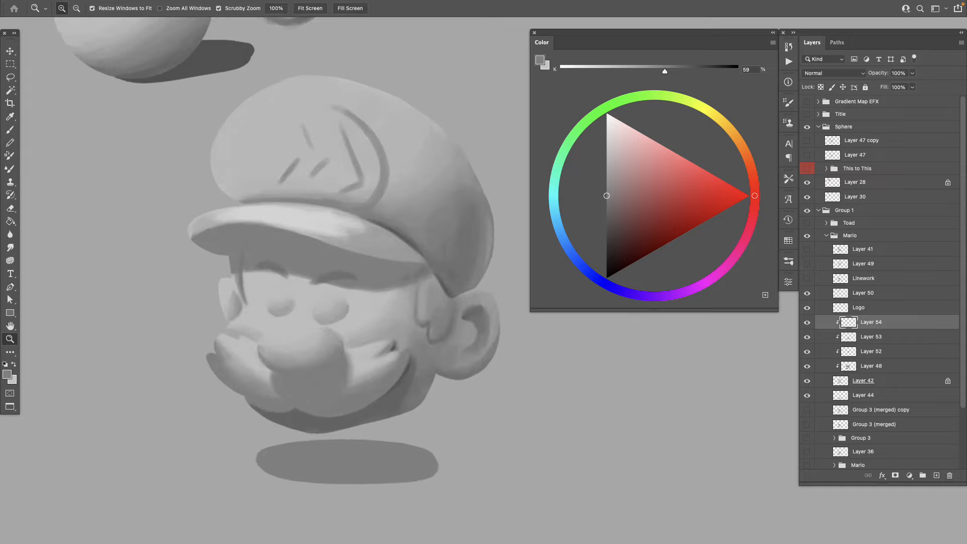
left_click(330, 369, "alt")
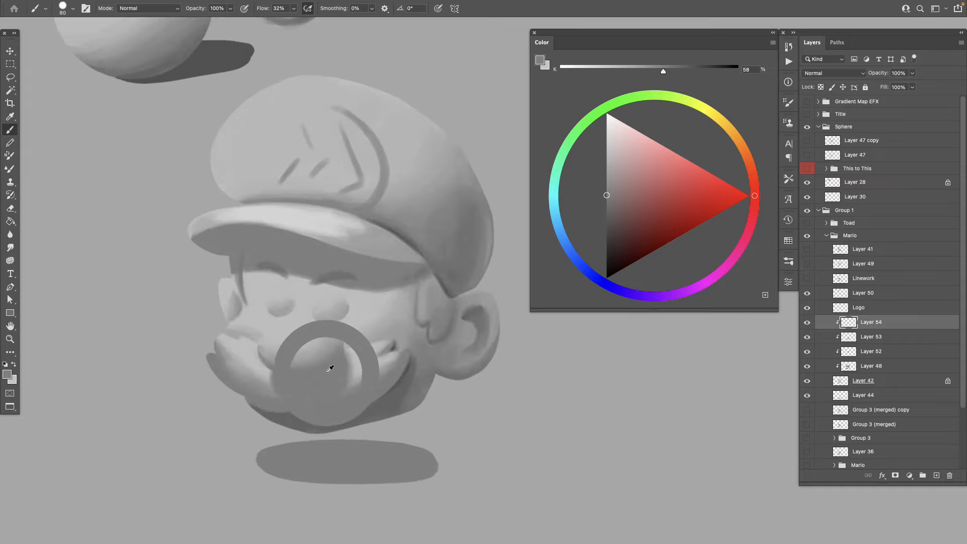
left_click(352, 400, "alt")
left_click_drag(308, 380, 321, 377)
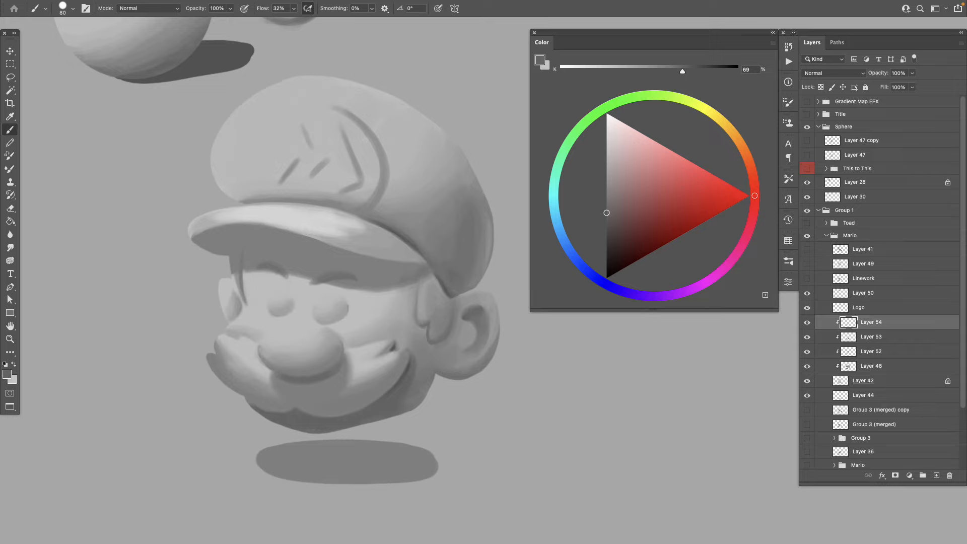
- Blend a dark contact shadow directly beneath the nose with sampled greys and about 64% black
left_click_drag(606, 212, 606, 211)
left_click_drag(607, 211, 606, 204)
left_click(293, 378, "alt")
left_click(294, 381, "alt")
left_click_drag(606, 206, 606, 205)
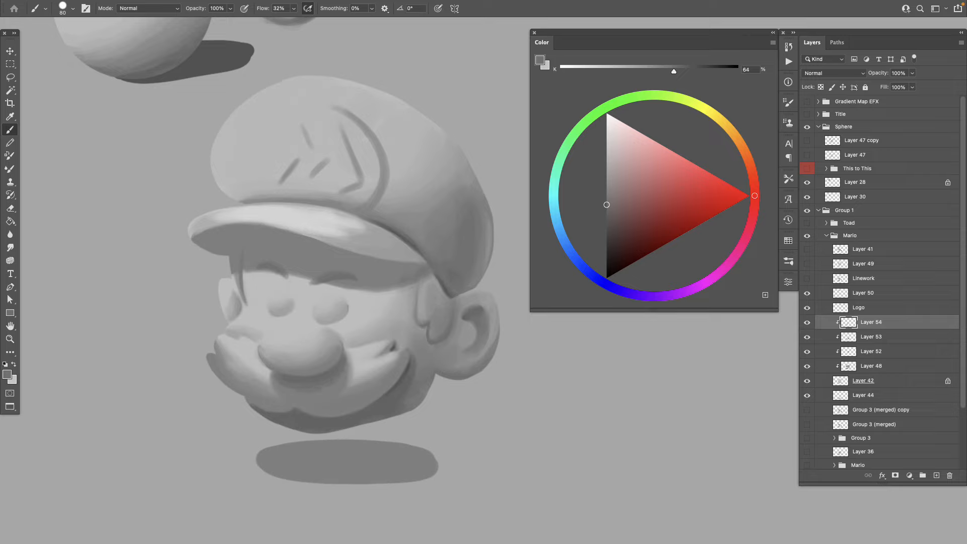
- Darken and blend the nose's cast shadow over the moustache using sampled and slightly deeper greys
left_click_drag(607, 205, 607, 209)
left_click(341, 378, "alt")
left_click_drag(606, 204, 606, 209)
left_click(292, 385, "alt")
left_click(301, 386, "alt")
left_click(342, 381, "alt")
- Deepen the contact shadow directly under the nose with about 77% and 72% black at brush size 70
scroll(318, 346, "down", 2)
left_click(318, 346, "alt")
left_click_drag(607, 222, 607, 226)
key("[")
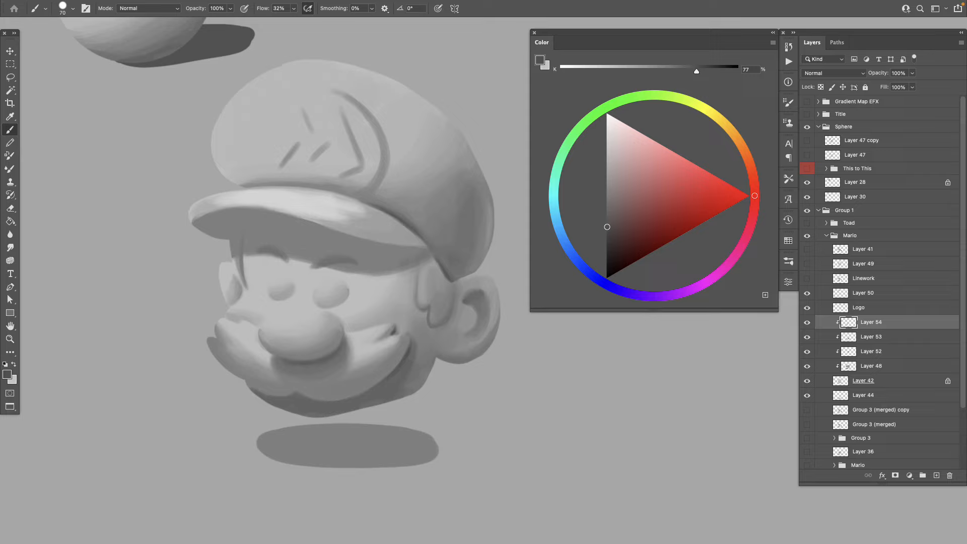
left_click(318, 353, "alt")
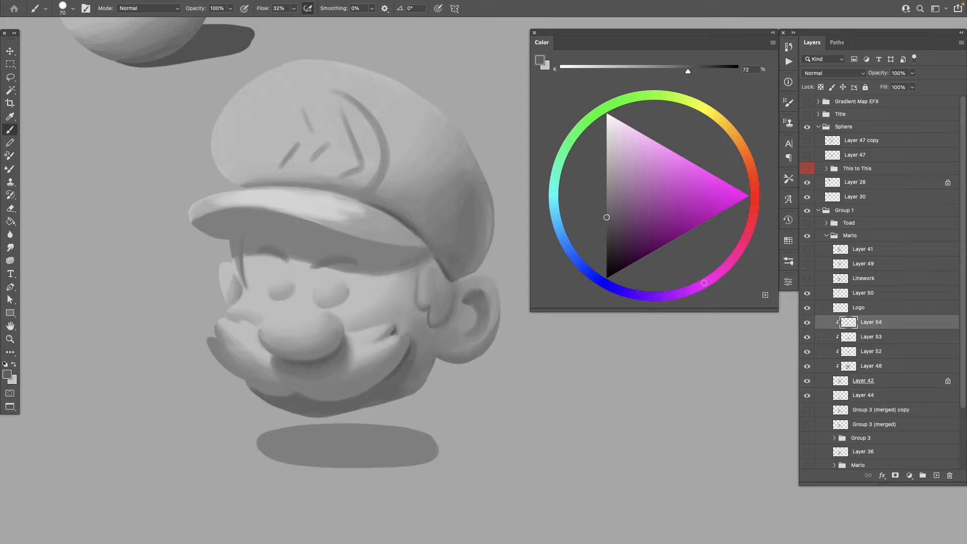
left_click_drag(704, 283, 754, 196)
left_click(305, 366, "alt")
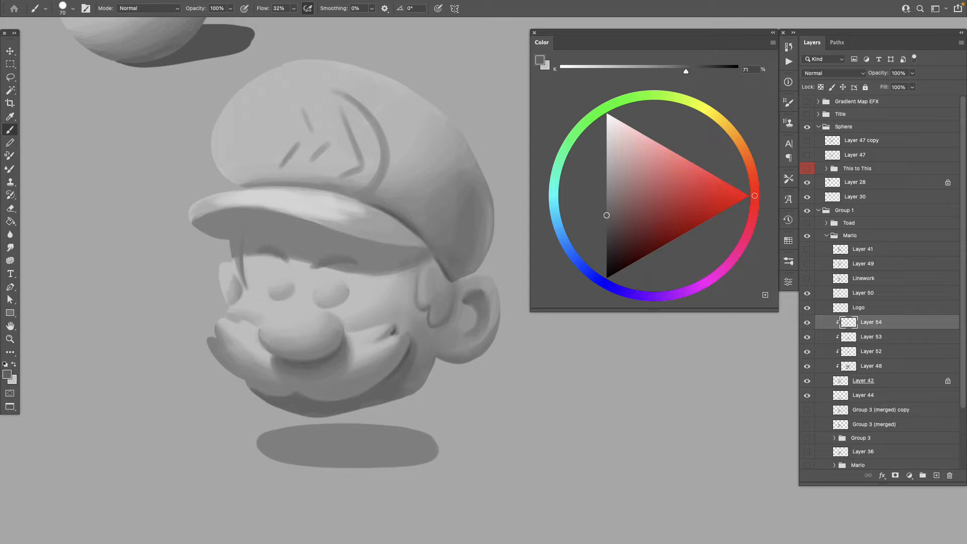
- Smooth the transition between the nose's underside and its cast shadow with sampled greys of about 71% black
left_click(333, 351, "alt")
left_click(332, 347, "alt")
left_click(306, 369, "alt")
left_click(302, 369, "alt")
left_click(303, 369, "alt")
left_click_drag(403, 408, 364, 409)
left_click_drag(410, 386, 434, 405)
left_click(315, 387, "alt")
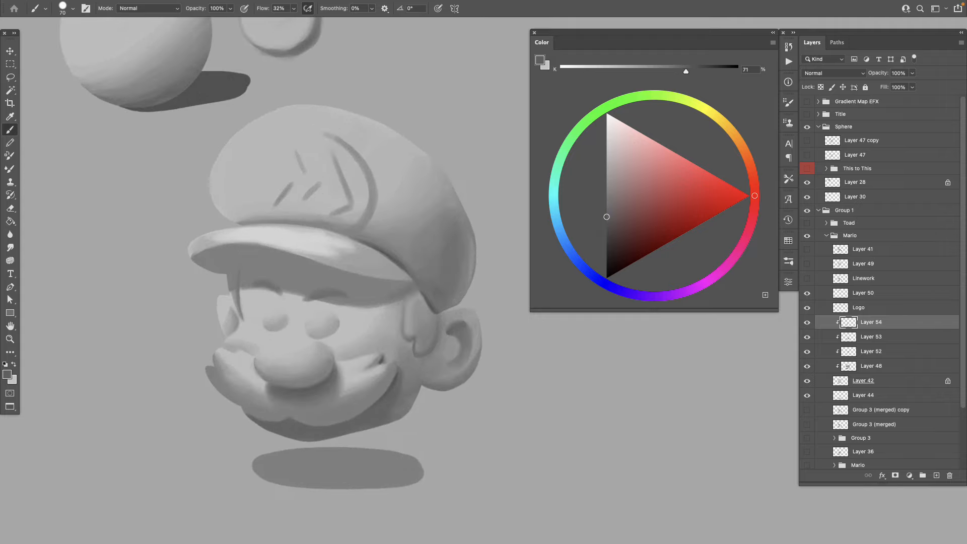
- Shade the moustache's lower middle with about 67% black and blend it using sampled greys
left_click(314, 390, "alt")
left_click(354, 403, "alt")
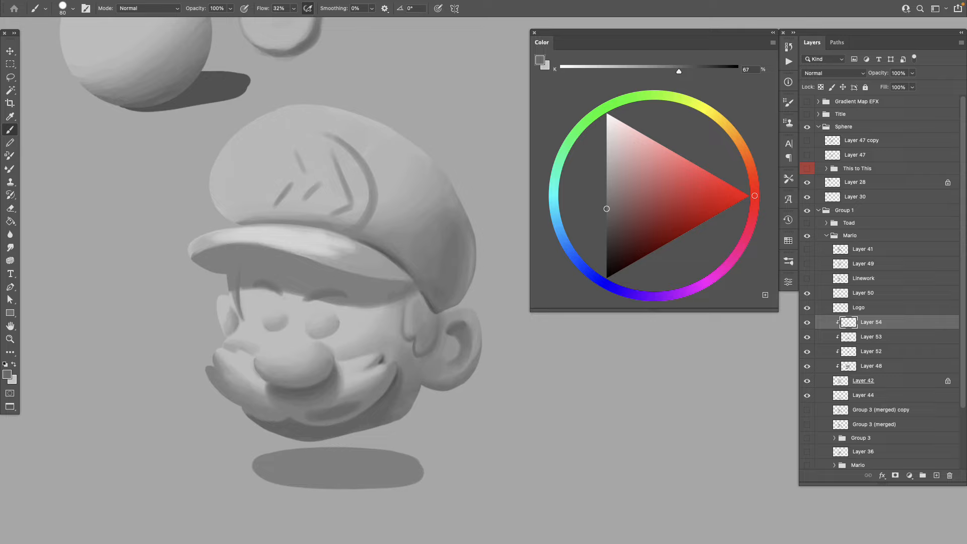
left_click(347, 408, "alt")
left_click_drag(606, 209, 607, 207)
left_click(328, 405, "alt")
left_click(313, 393, "alt")
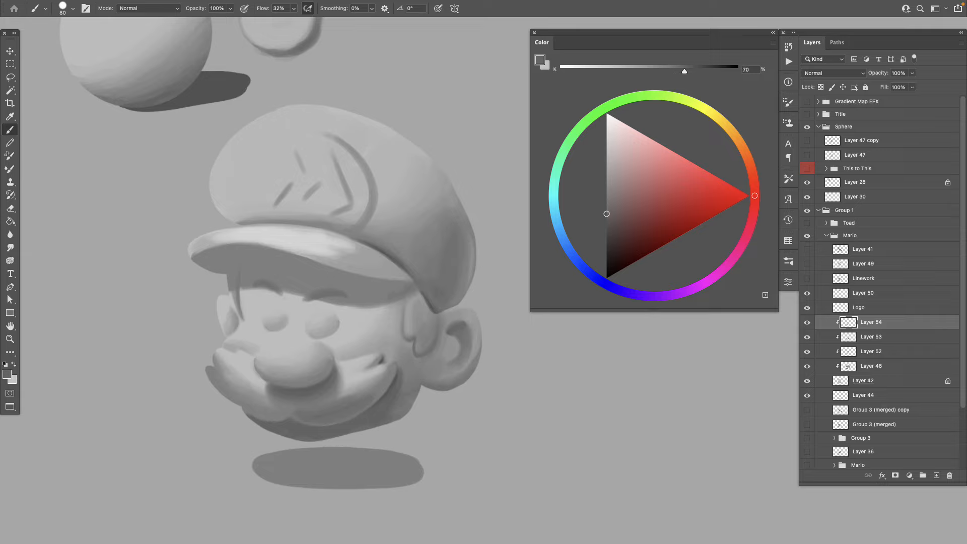
- Continue softening the moustache's lower shading with greys of about 62 to 67% black
mouse_move(606, 213)
left_mouse_down()
mouse_move(606, 179)
mouse_move(606, 195)
left_mouse_up()
left_click_drag(333, 303, 348, 305)
left_click_drag(607, 195, 607, 209)
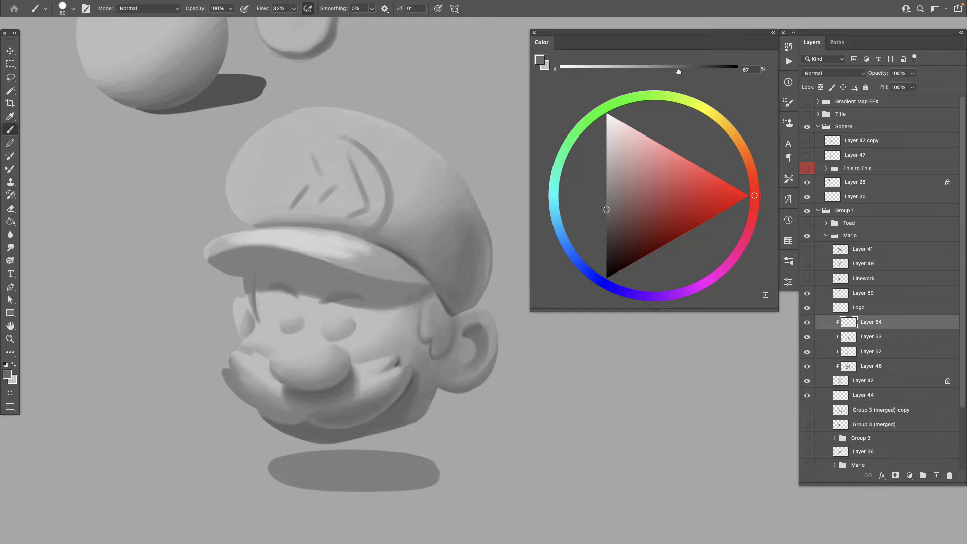
left_click_drag(387, 402, 344, 419)
left_click_drag(353, 302, 363, 245)
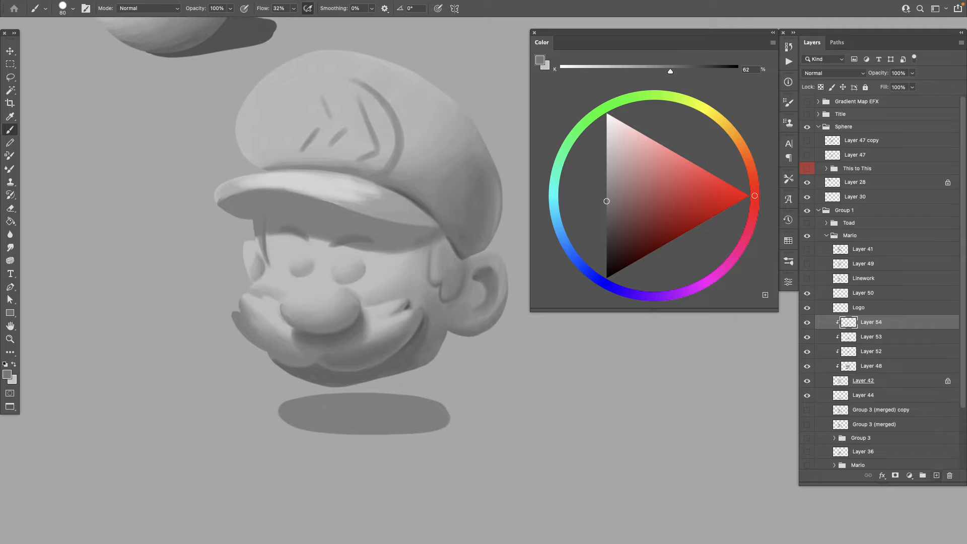
- Add a layer above Layer 54 and shade the moustache's underside in about 62% black at brush size 125
left_click(936, 476)
left_click_drag(356, 454, 353, 451)
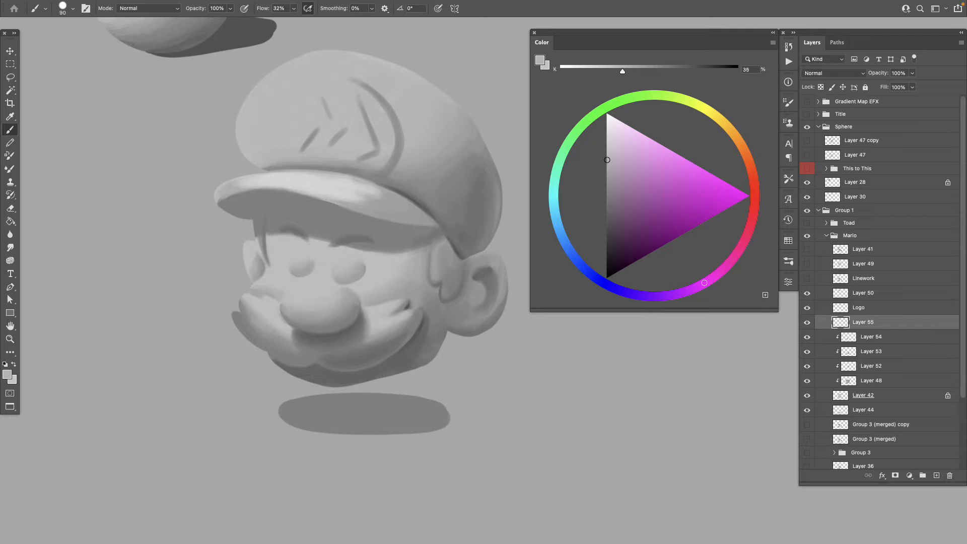
key("bracketright")
key("bracketright")
mouse_move(367, 362)
left_mouse_down()
mouse_move(398, 344)
mouse_move(340, 367)
mouse_move(408, 337)
mouse_move(346, 369)
mouse_move(372, 363)
left_mouse_up()
left_click(324, 362, "alt")
left_click(359, 351, "alt")
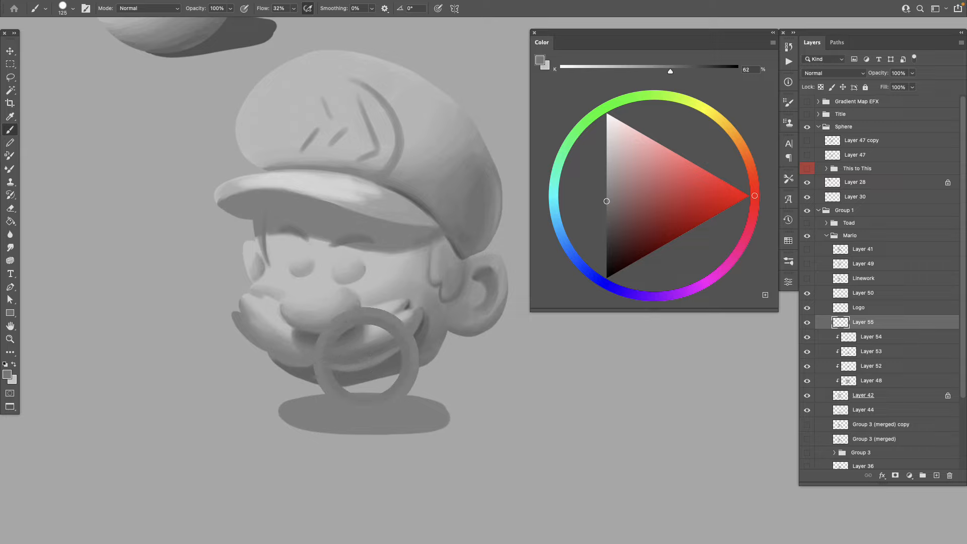
scroll(352, 372, "up", 4)
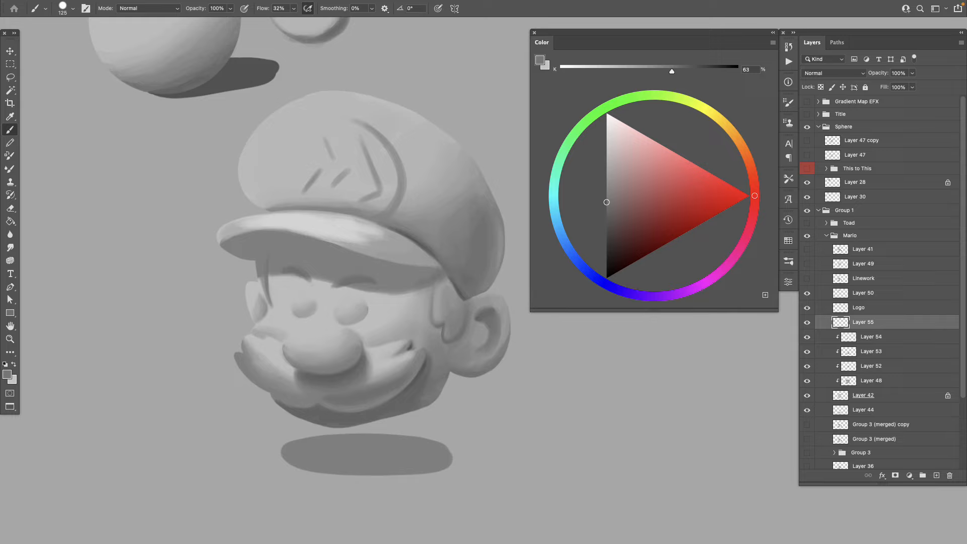
- Clip Layer 55 to the head and merge it with Layer 54
key("super+alt+g")
key("alt+shift+bracketleft")
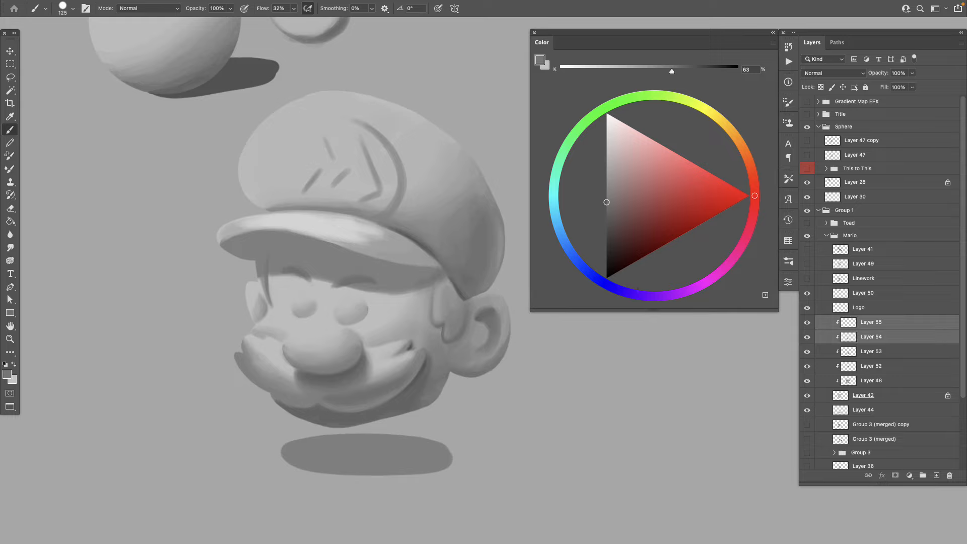
key("super+e")
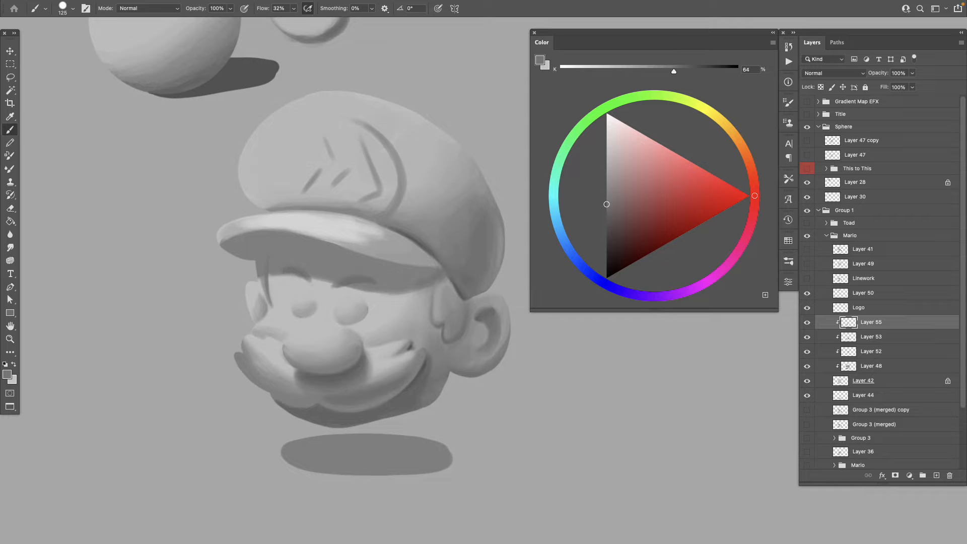
- Blend the lower moustache into the chin shadow with sampled greys of about 59 to 69% black
left_click(358, 398, "alt")
key("z")
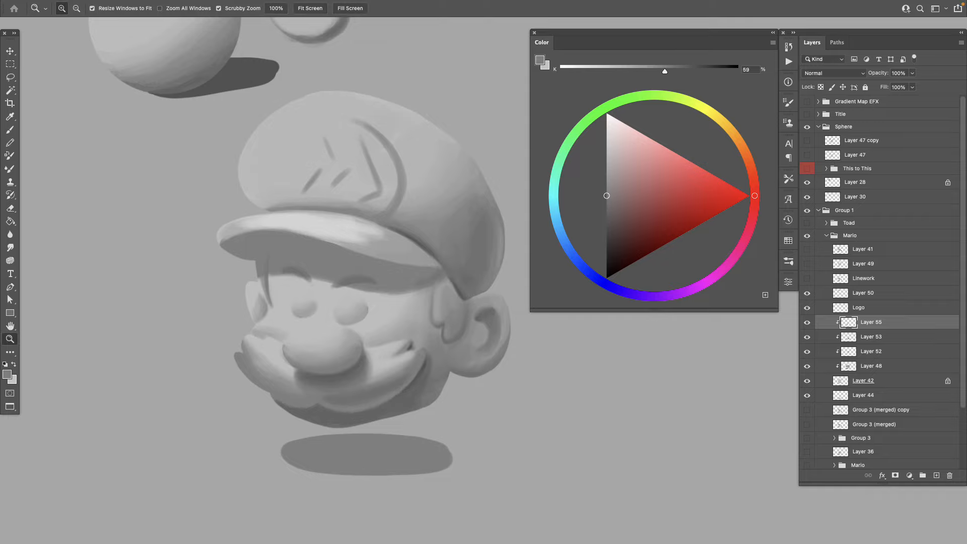
key("super+minus")
key("b")
left_click(358, 419, "alt")
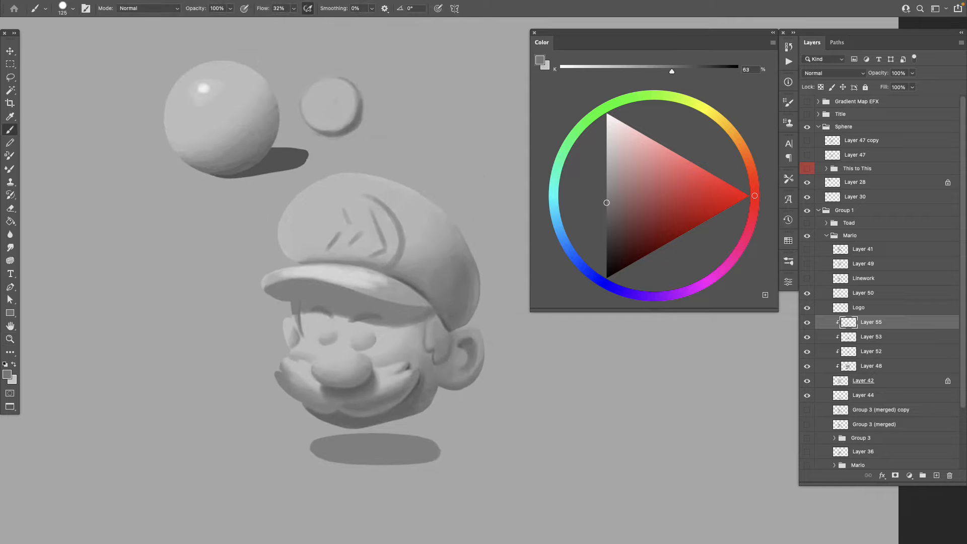
left_click(358, 420, "alt")
left_click(359, 420, "alt")
- Even out the moustache's lower edge and right half with sampled greys of about 56% black
left_click_drag(373, 352, 340, 364)
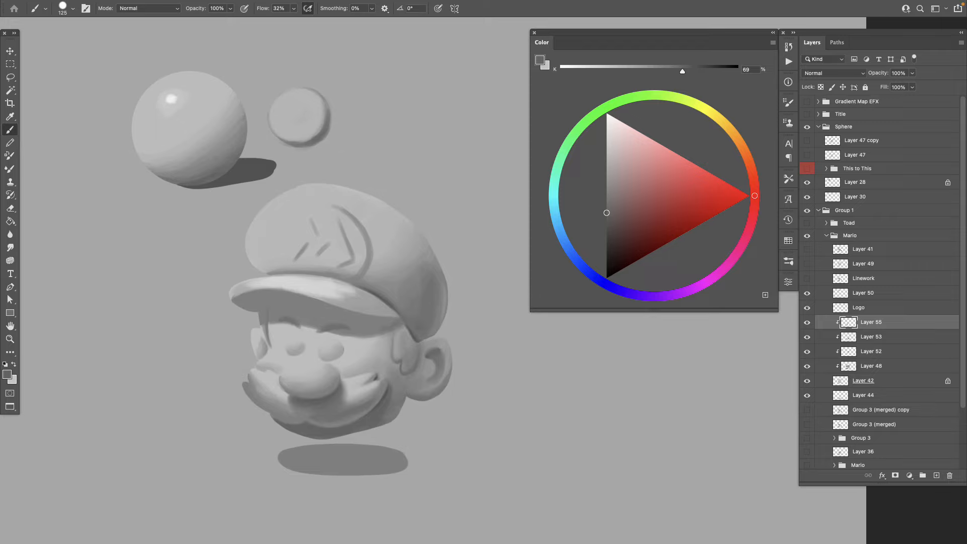
left_click(347, 426, "alt")
left_click(357, 403, "alt")
left_click(341, 430, "alt")
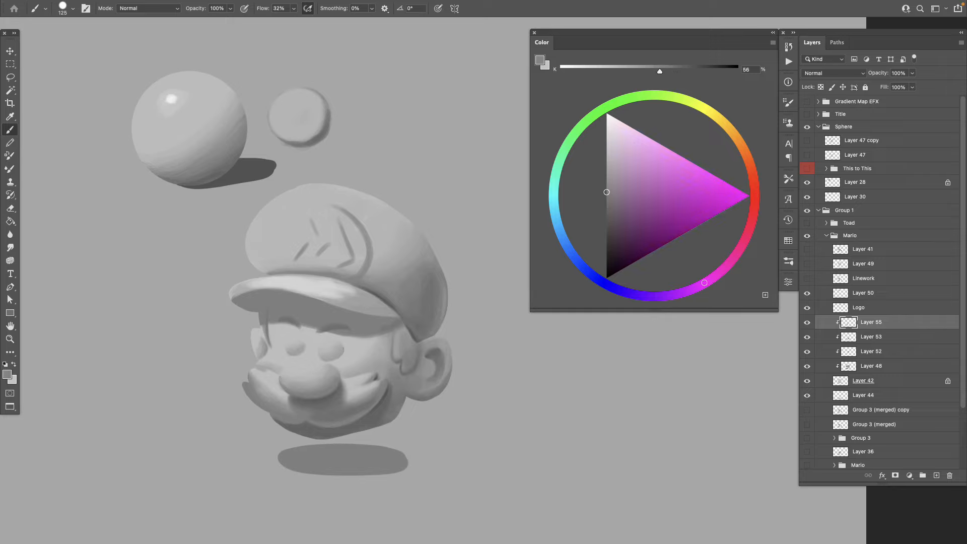
left_click(341, 430, "alt")
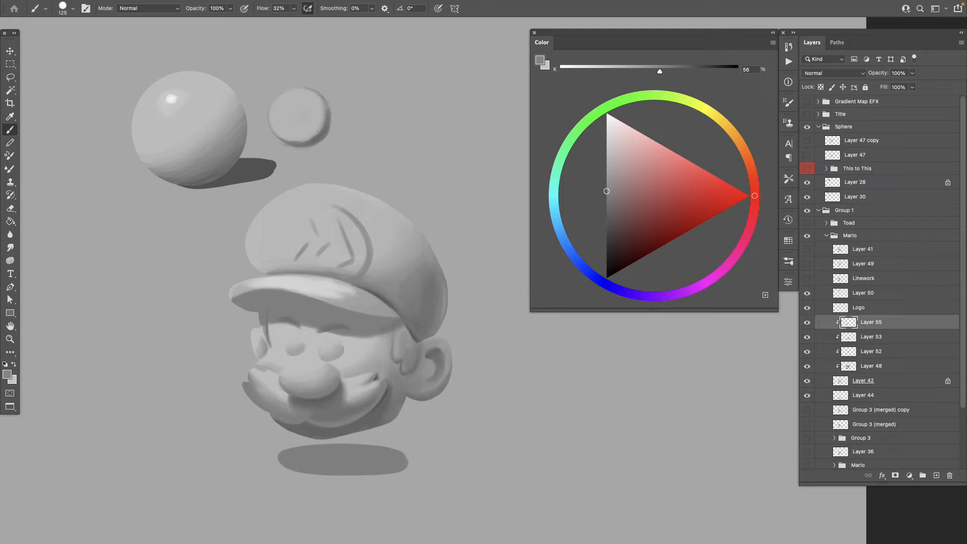
left_click(342, 408, "alt")
left_click(338, 408, "alt")
key("z")
left_click_drag(342, 441, 373, 441)
key("v")
scroll(332, 252, "down", 1)
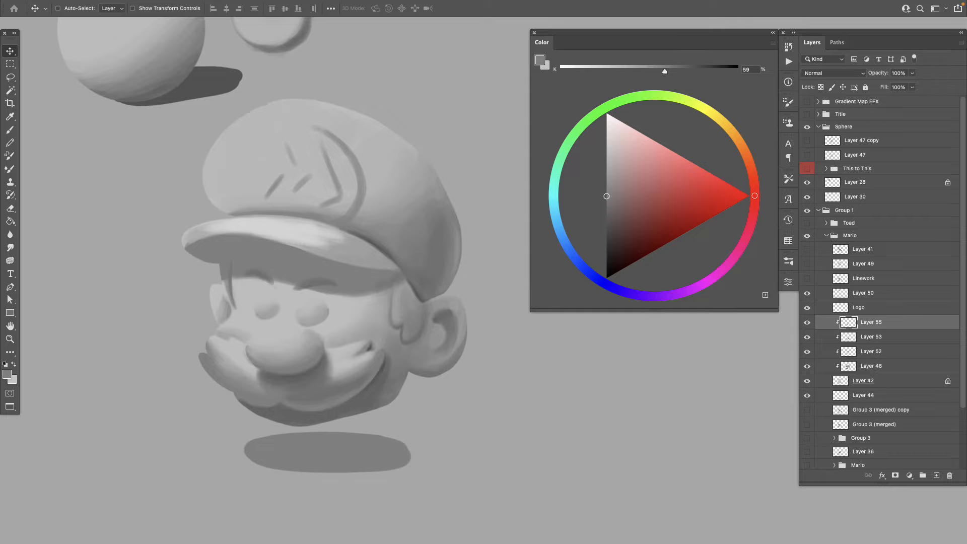
key("z")
left_click_drag(362, 395, 316, 395)
key("v")
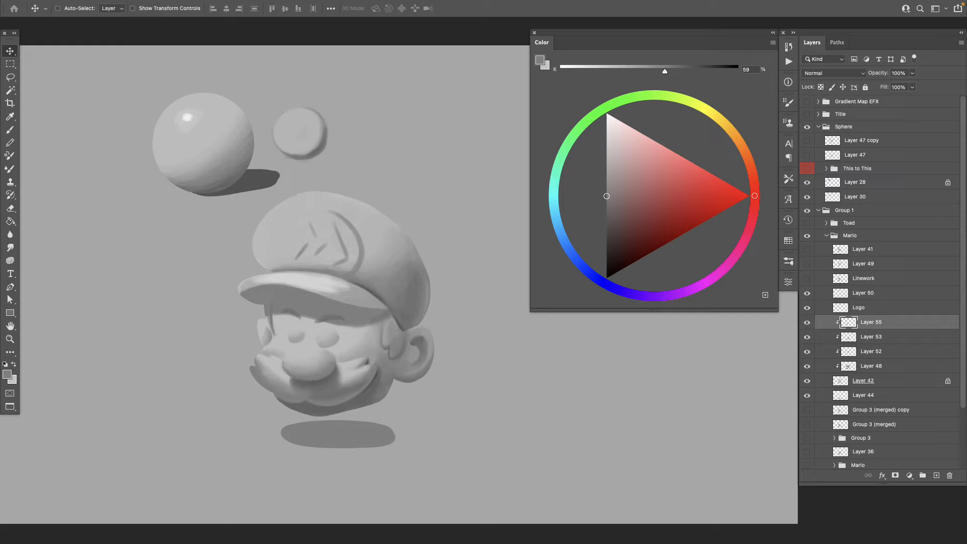
- Rework the shading around the nose and the adjoining moustache with sampled greys and a slightly lighter tone
key("b")
left_click(607, 157)
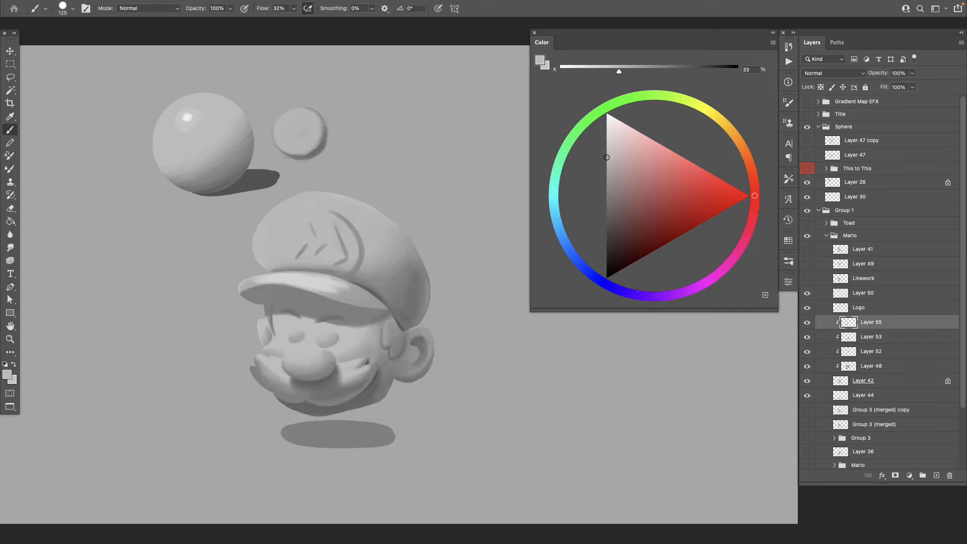
left_click_drag(606, 158, 606, 158)
left_click(285, 369, "alt")
left_click(296, 376, "alt")
left_click_drag(606, 198, 606, 193)
left_click(320, 356, "alt")
left_click(347, 374, "alt")
- Clean up the nose's underside and nearby moustache shading with sampled greys at brush size 60
key("bracketleft")
key("bracketleft")
key("bracketleft")
left_click(308, 375, "alt")
left_click(309, 381, "alt")
left_click_drag(323, 348, 330, 368)
left_click(382, 365, "alt")
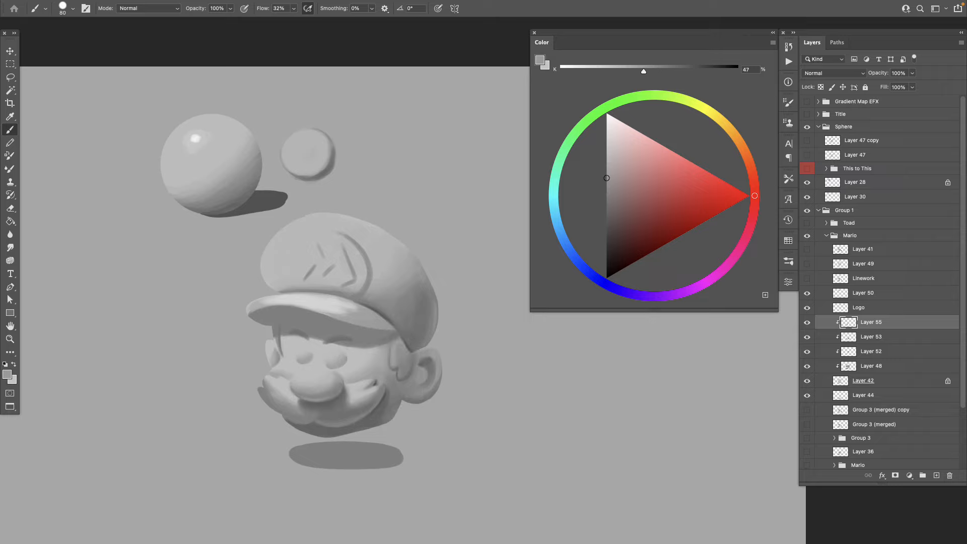
- Paint the nose bridge between the eyes in about 40% black, using the Linework layer as a temporary guide
left_click(807, 278)
left_click_drag(410, 389, 444, 389)
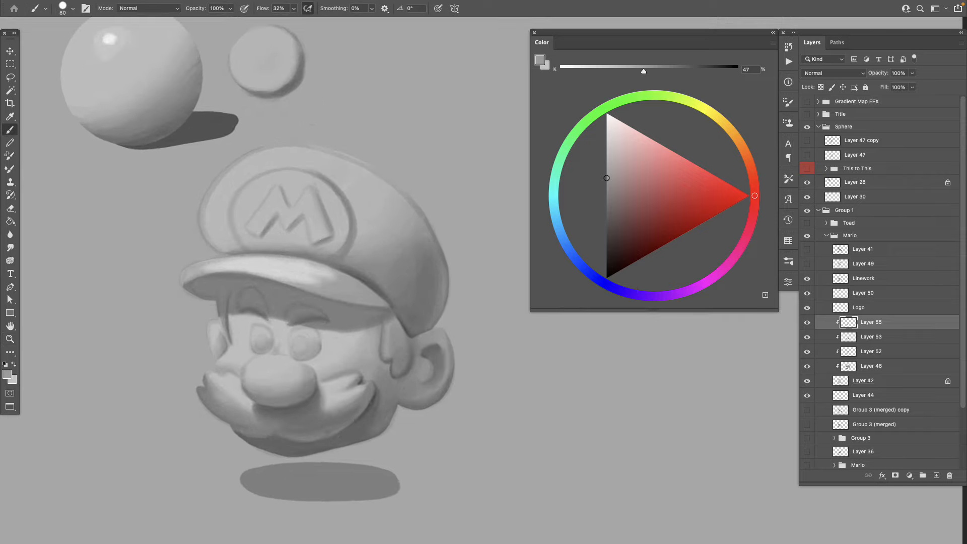
left_click_drag(606, 178, 606, 171)
left_click_drag(606, 171, 606, 166)
left_click(278, 352, "alt")
left_click_drag(607, 170, 606, 166)
left_click(806, 278)
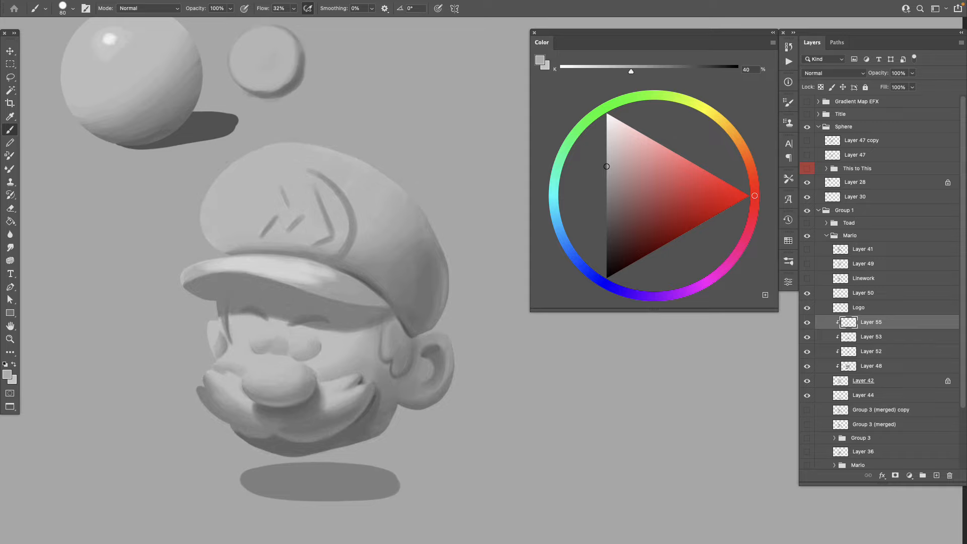
- Lighten the top of the nose with greys of about 36% and 31% black
mouse_move(754, 196)
left_mouse_down()
mouse_move(704, 283)
mouse_move(754, 195)
left_mouse_up()
scroll(277, 262, "left", 3)
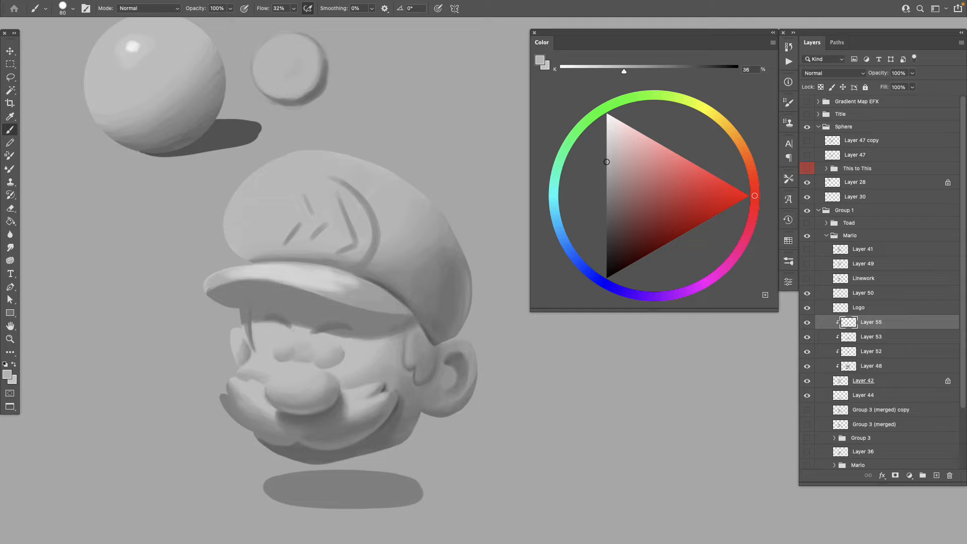
left_click_drag(606, 161, 606, 160)
scroll(277, 262, "left", 4)
left_click(329, 397, "alt")
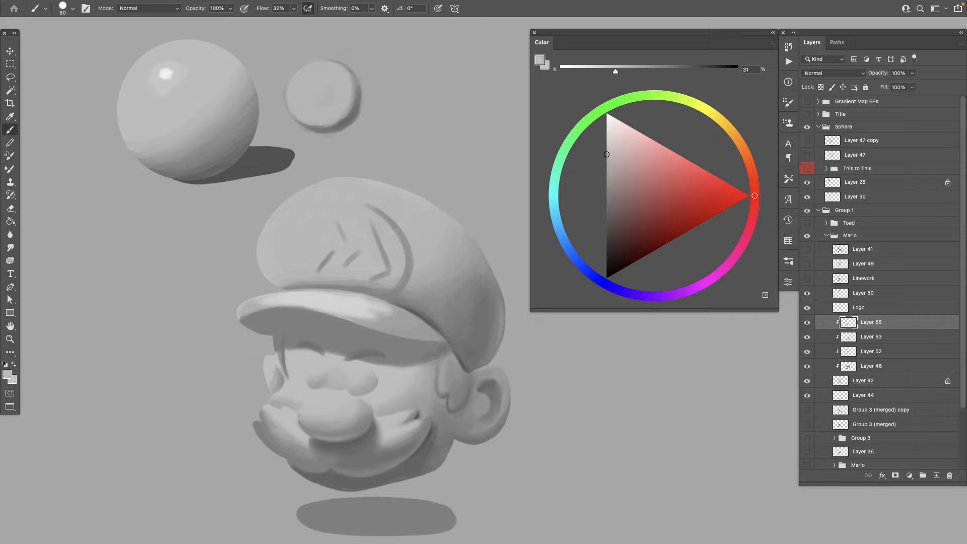
- Paint a soft highlight on the upper part of the nose with greys of about 21 to 24% black
left_click_drag(330, 397, 318, 395)
left_click_drag(608, 129, 608, 122)
left_click_drag(318, 398, 331, 401)
left_click(607, 141)
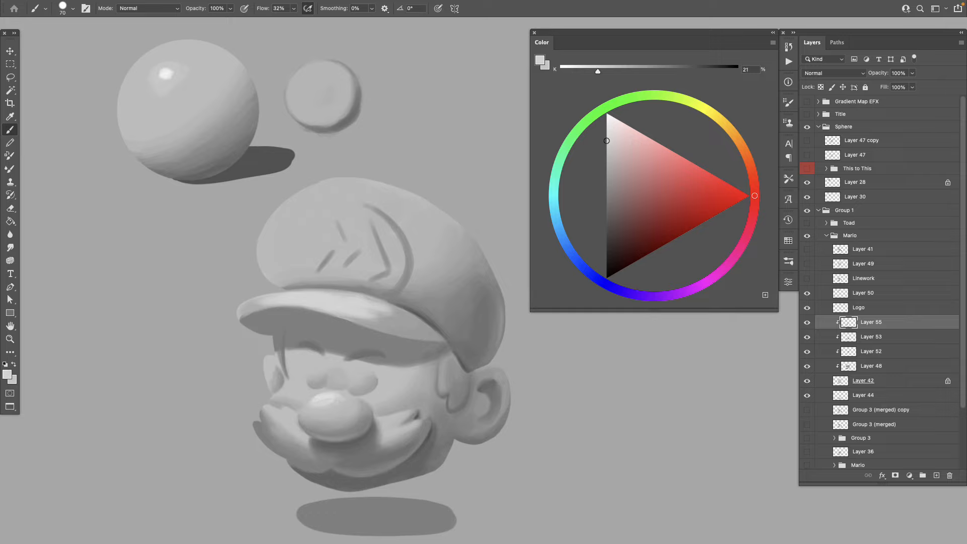
left_click_drag(606, 140, 606, 144)
left_click_drag(373, 323, 375, 300)
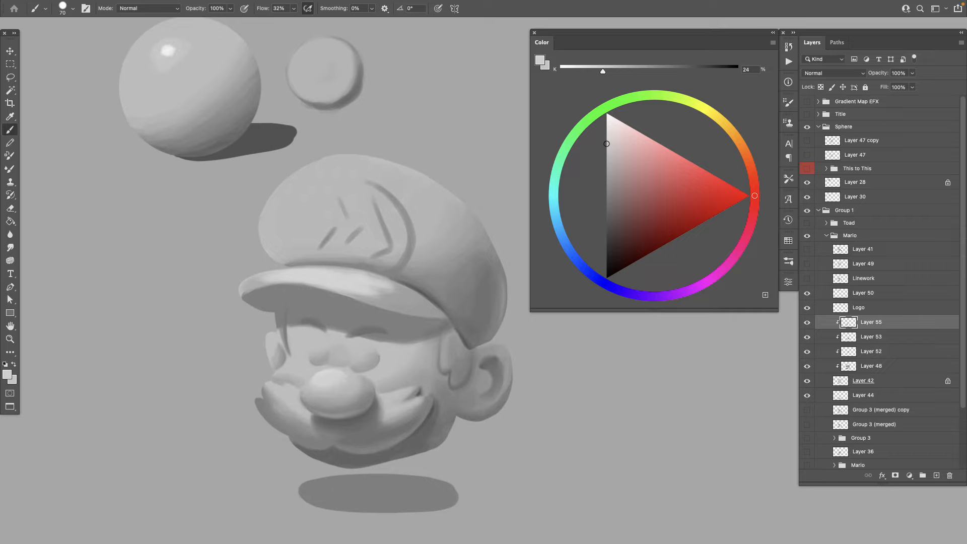
- Blend the nose highlight into the surrounding form with sampled greys starting at about 24% black
left_click(603, 283)
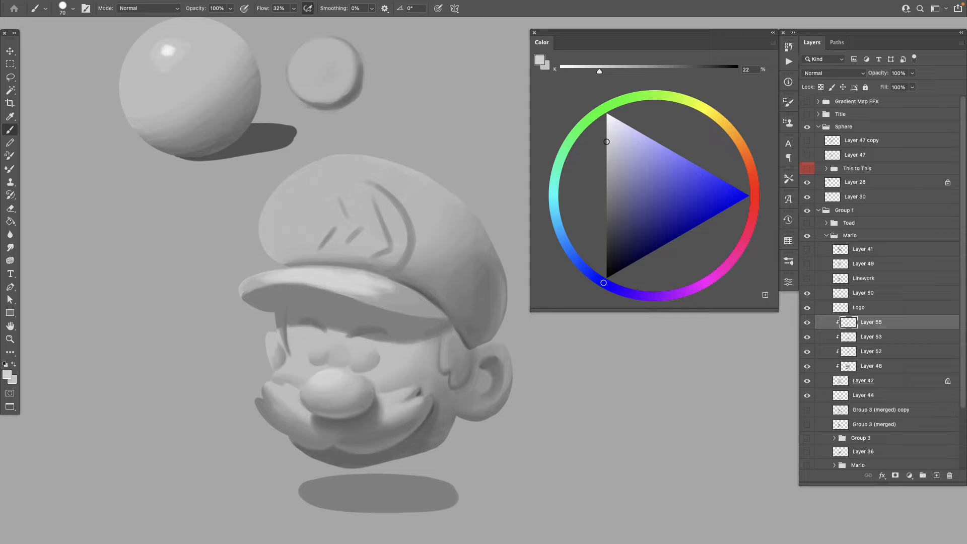
left_click(330, 381, "alt")
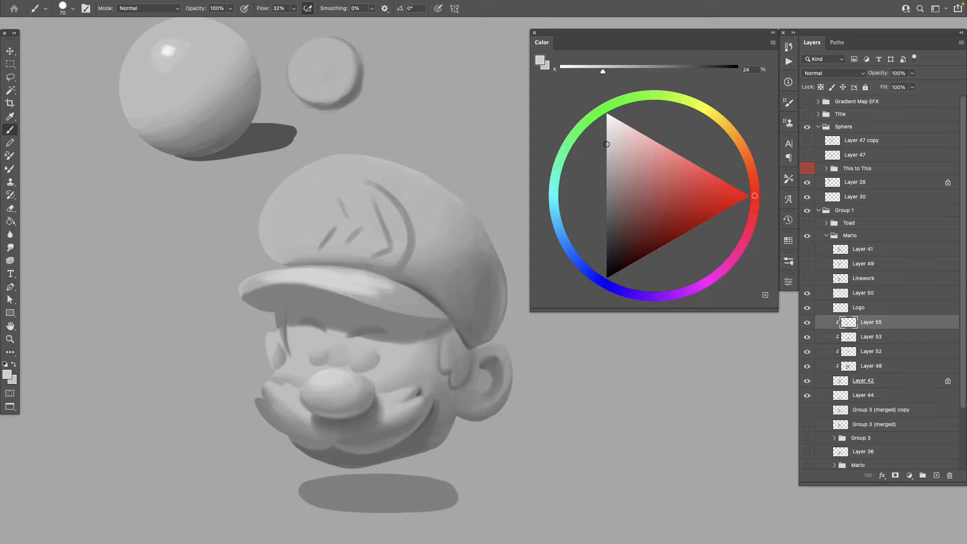
left_click(335, 386, "alt")
left_click(336, 392, "alt")
left_click_drag(353, 373, 300, 341)
- Soften the nose bridge between the eyes with sampled greys of about 39 to 44% black
left_click(287, 363, "alt")
left_click(310, 356, "alt")
left_click_drag(323, 323, 336, 351)
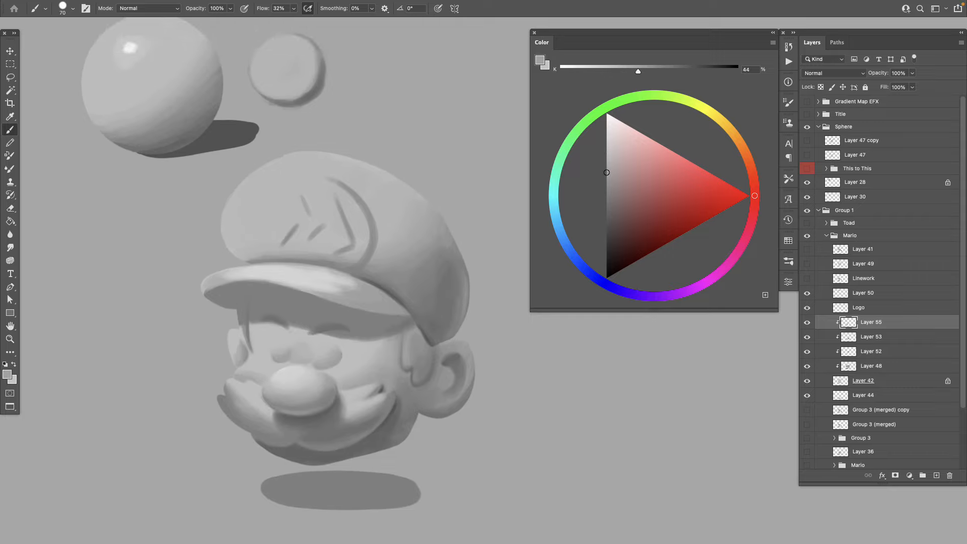
left_click(305, 360, "alt")
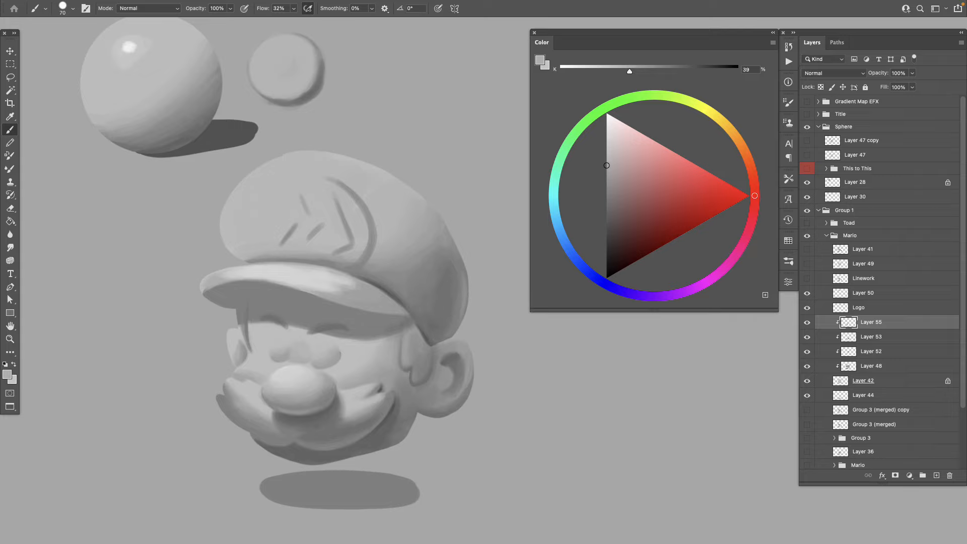
left_click(325, 361, "alt")
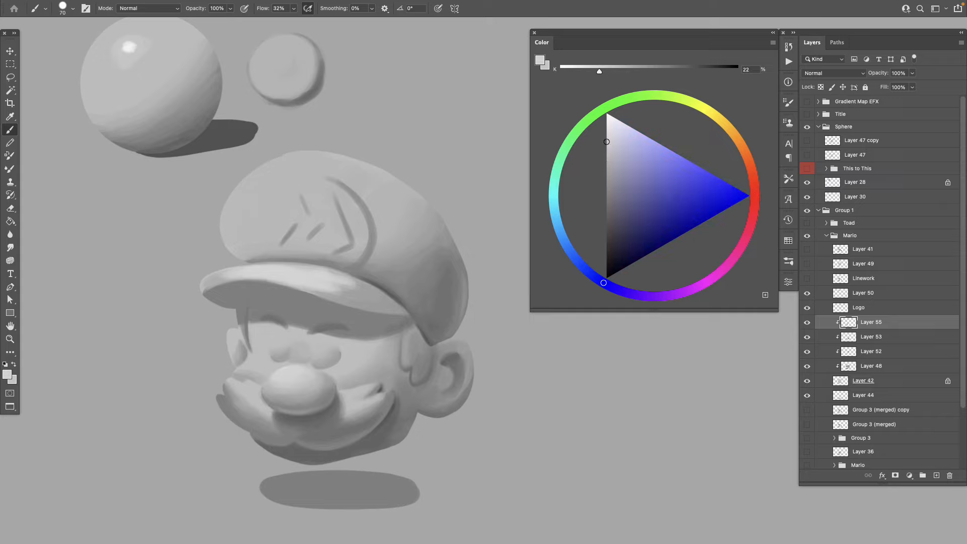
- Lighten the eyeballs with greys of about 22 to 27% black, showing the Linework layer only while painting them
left_click(807, 279)
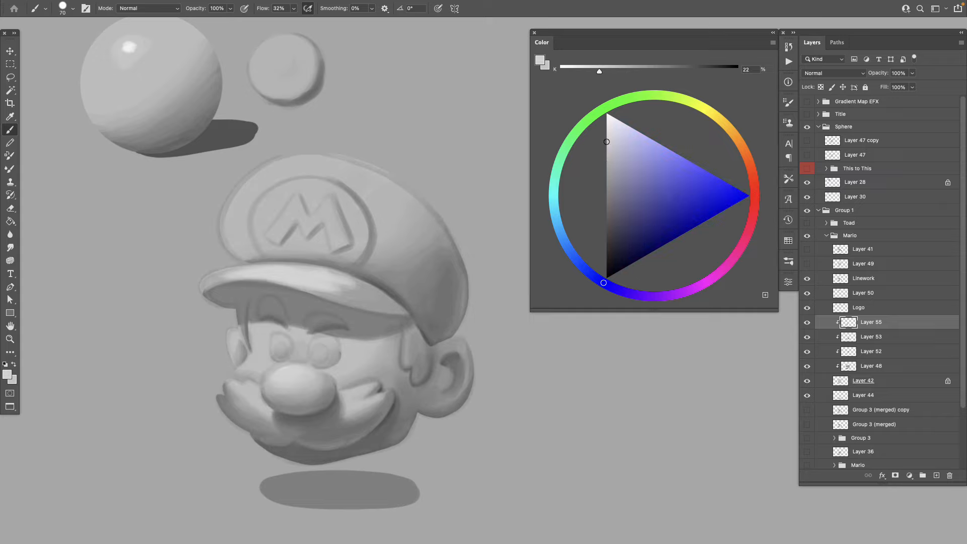
left_click(285, 372, "alt")
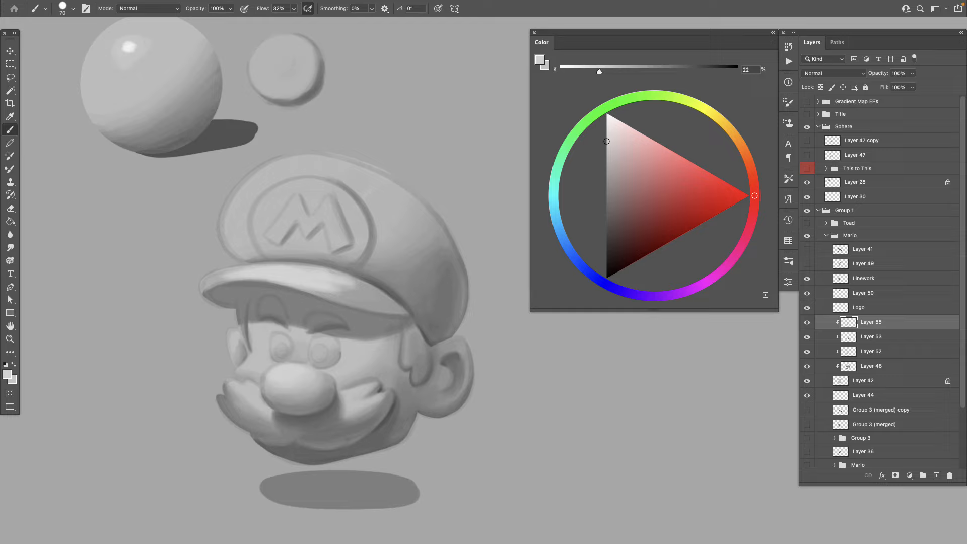
left_click(286, 371, "alt")
left_click(327, 341, "alt")
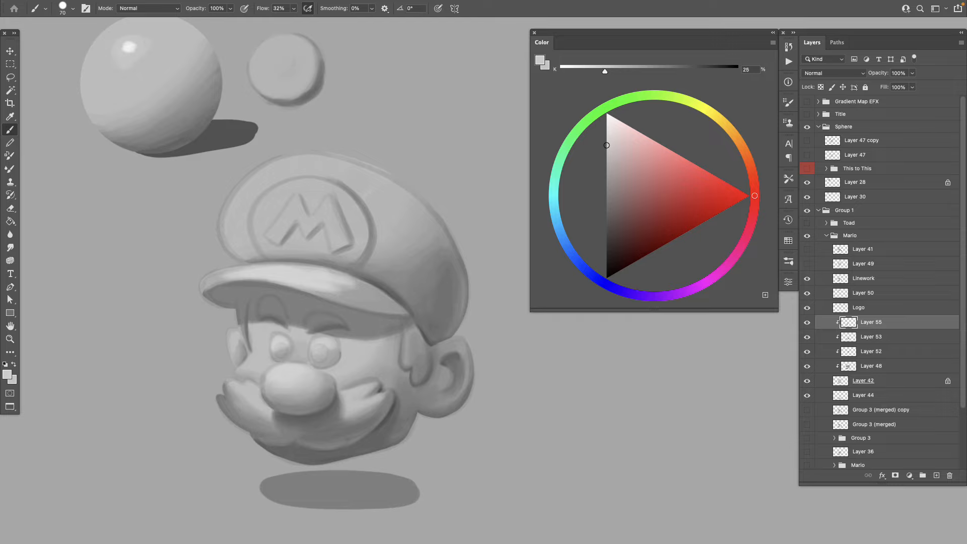
left_click(278, 353, "alt")
left_click(278, 352, "alt")
left_click(807, 278)
- Model the eyeballs as rounded forms with light greys sampled from the cap brim and around the smaller eye
left_click(302, 277, "alt")
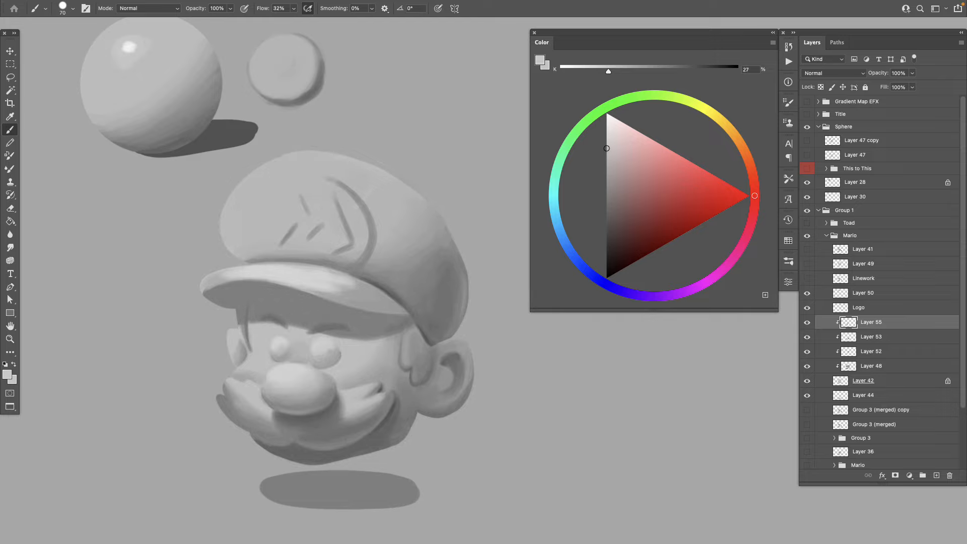
left_click(302, 276, "alt")
left_click(303, 276, "alt")
left_click(342, 290, "alt")
left_click(282, 341, "alt")
left_click(274, 354, "alt")
left_click(281, 356, "alt")
- Blend the smaller eyeball into its socket and the nose bridge with greys sampled from the eye and between the eyes
left_click(280, 348, "alt")
left_click(281, 351, "alt")
left_click(281, 354, "alt")
left_click(280, 347, "alt")
left_click(298, 348, "alt")
left_click(301, 349, "alt")
left_click(282, 347, "alt")
- Lighten the far cheek beside the nose with greys of about 21 to 24% black and a size 100 brush
left_click(343, 353, "alt")
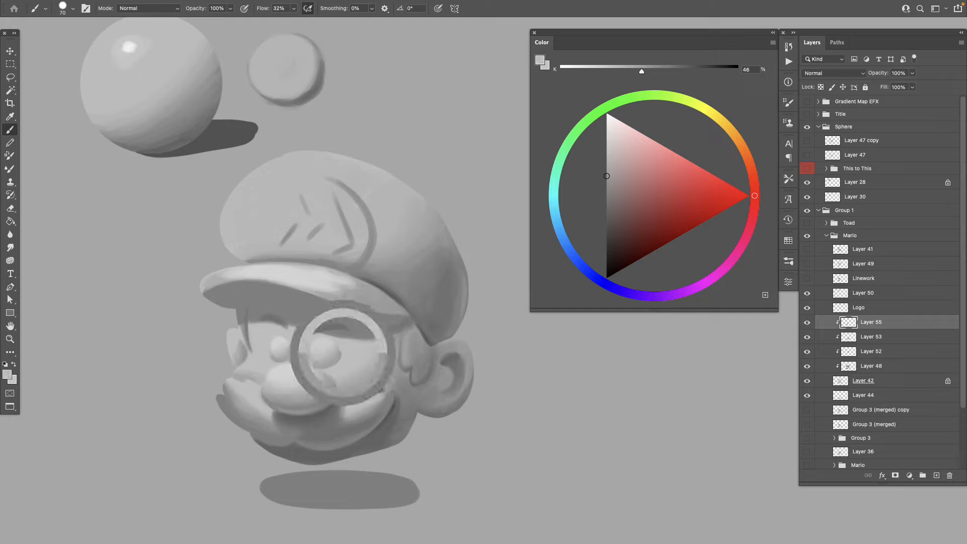
left_click(285, 372, "alt")
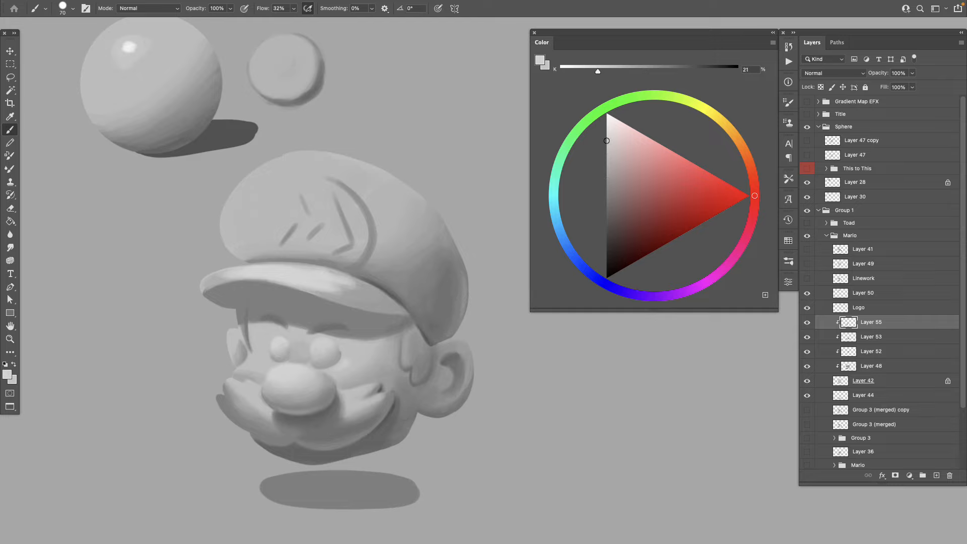
key("bracketright")
key("bracketright")
left_click_drag(607, 140, 606, 144)
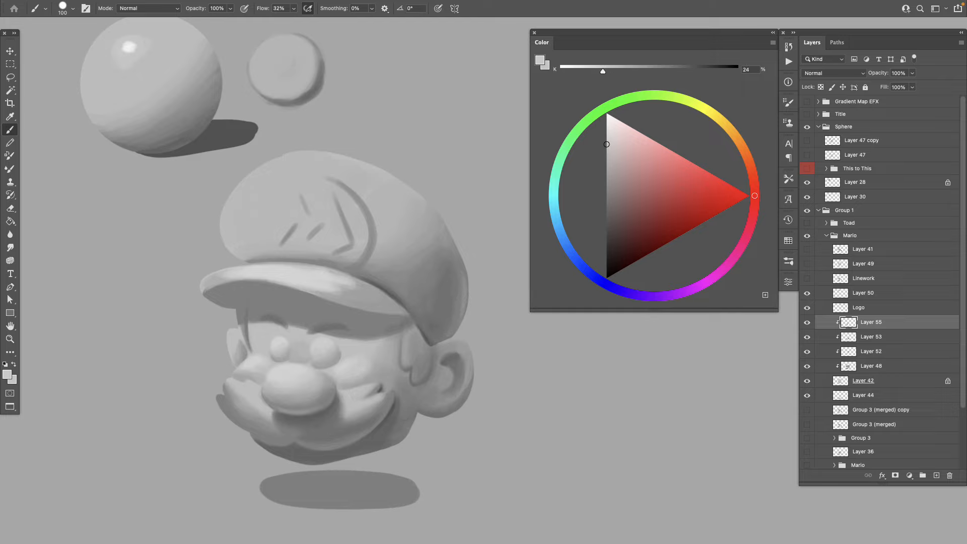
- Build up a soft highlight on the near cheek with a size 150 brush and a grey of about 27% black
left_click(351, 381, "alt")
key("bracketright")
key("bracketright")
left_click(347, 383, "alt")
left_click(356, 370, "alt")
left_click(358, 367, "alt")
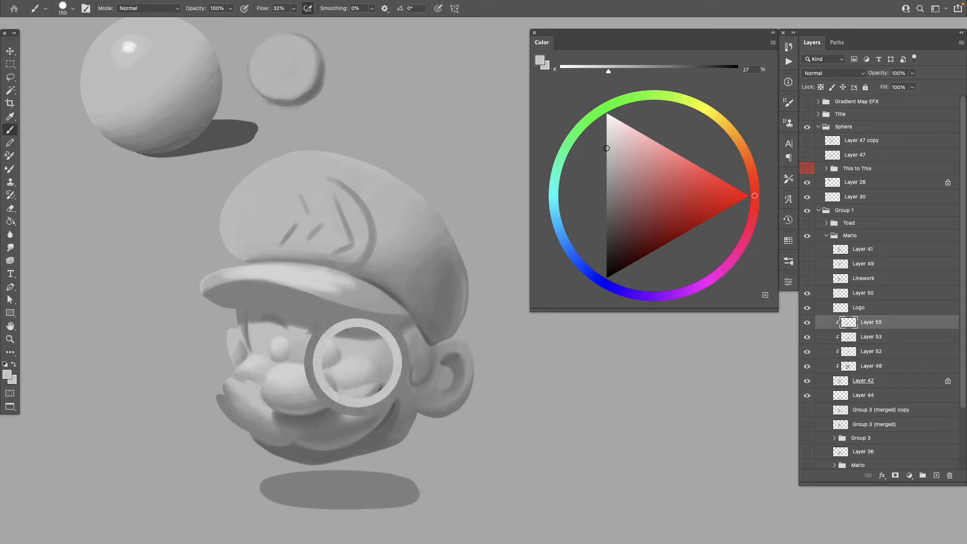
- Brighten the far cheek with a grey of about 26% black, reducing the brush size to 100
left_click(257, 358, "alt")
left_click(249, 377, "alt")
left_click(254, 374)
key("bracketleft")
key("bracketleft")
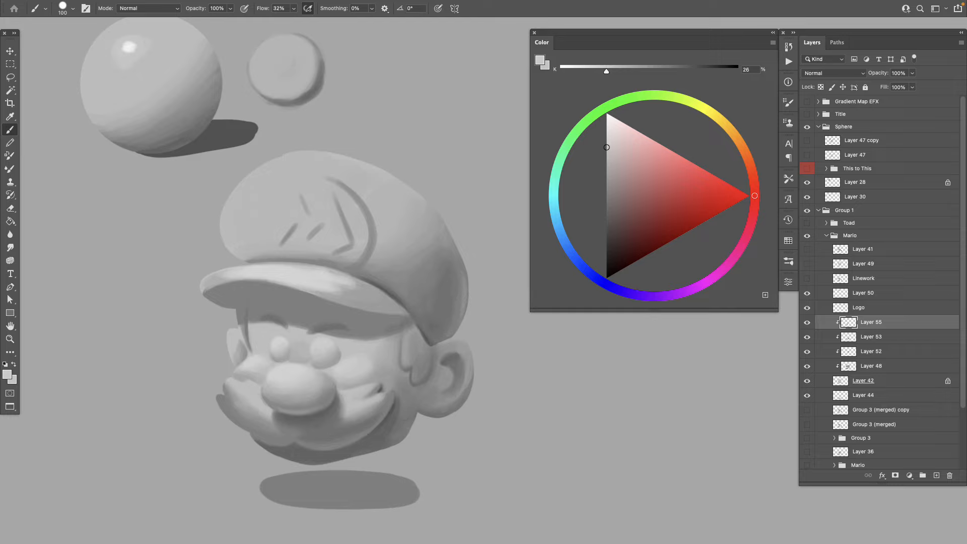
- Blend the far cheek's edges into the moustache and face with sampled greys, ending at about 30% black
left_click(245, 380, "alt")
left_click(244, 384, "alt")
left_click(252, 367, "alt")
left_click(248, 375, "alt")
left_click(250, 372, "alt")
left_click(248, 376, "alt")
left_click_drag(282, 353, 254, 350)
left_click(264, 375, "alt")
left_click(254, 351, "alt")
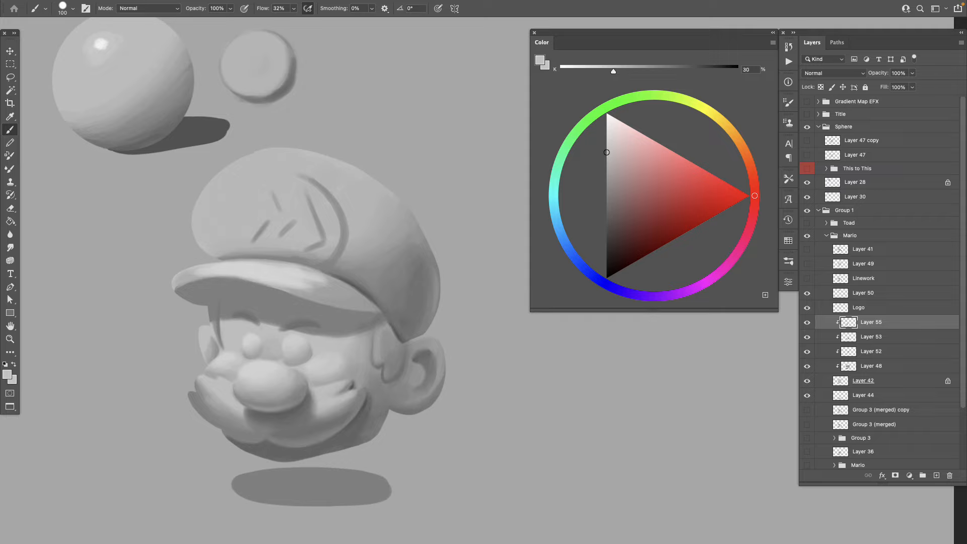
- Shade the brow and socket around the smaller eye with a size 60 brush and greys up to about 56% black
left_click(227, 320, "alt")
key("bracketright")
left_click_drag(239, 336, 249, 336)
key("bracketleft")
key("bracketleft")
left_click(253, 334, "alt")
left_click(252, 335, "alt")
left_click(245, 332, "alt")
left_click(244, 336, "alt")
left_click(245, 314, "alt")
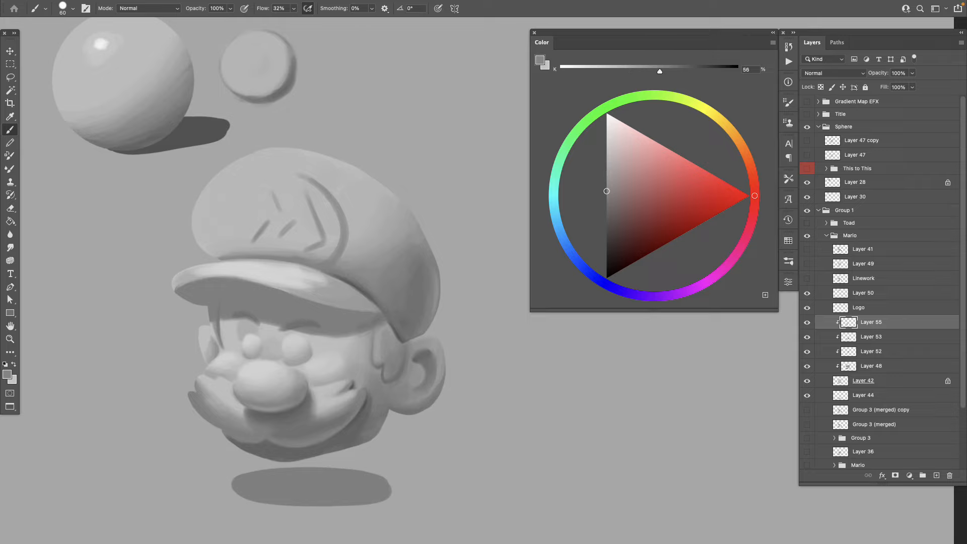
- Soften the transition between the smaller eye and its brow shadow with greys sampled from that area
left_click(245, 328, "alt")
left_click(245, 327, "alt")
left_click(245, 320, "alt")
left_click(242, 333, "alt")
left_click(236, 341, "alt")
left_click(277, 419, "alt")
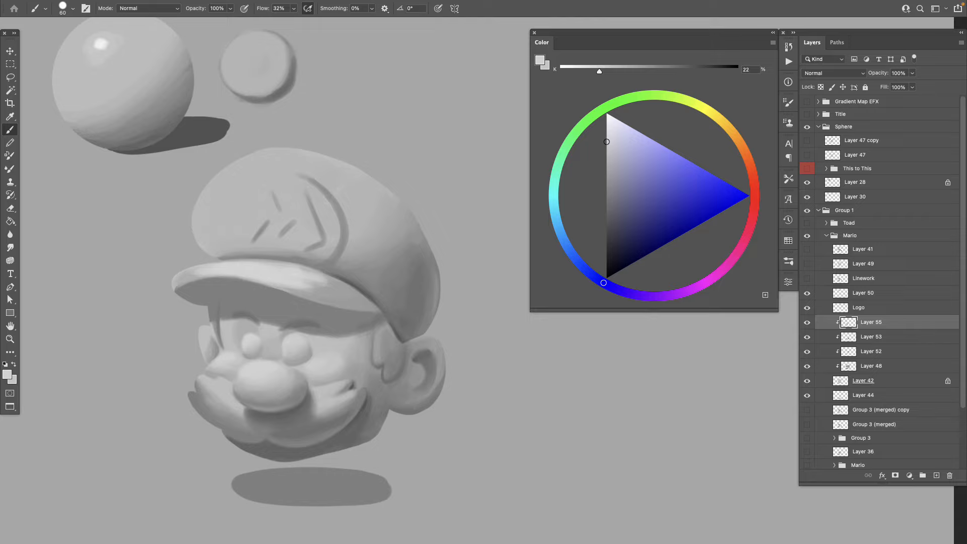
- Smooth the highlight on top of the cap brim with a size 100 brush and sampled greys of about 24 to 35% black
scroll(323, 302, "left", 2)
left_click(302, 361, "alt")
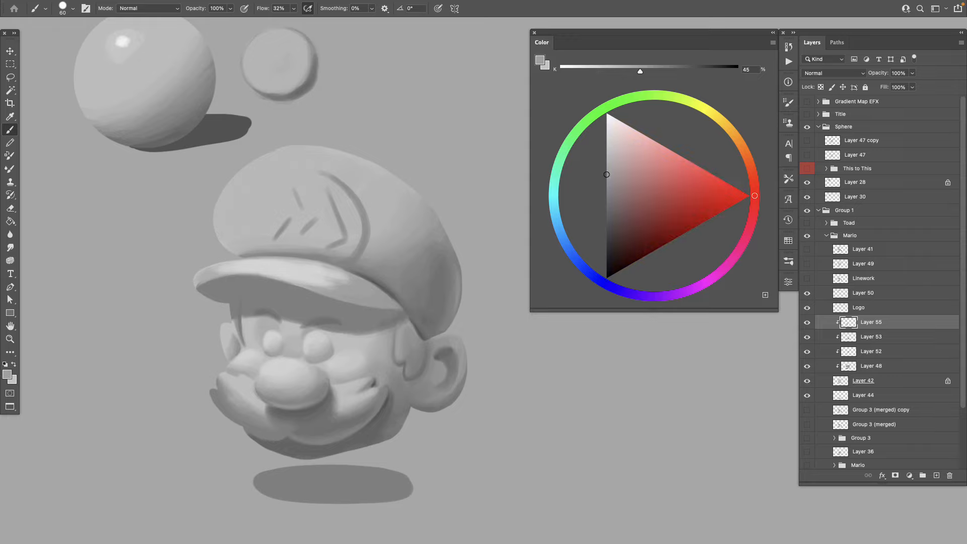
left_click(343, 275, "alt")
scroll(343, 275, "up", 3)
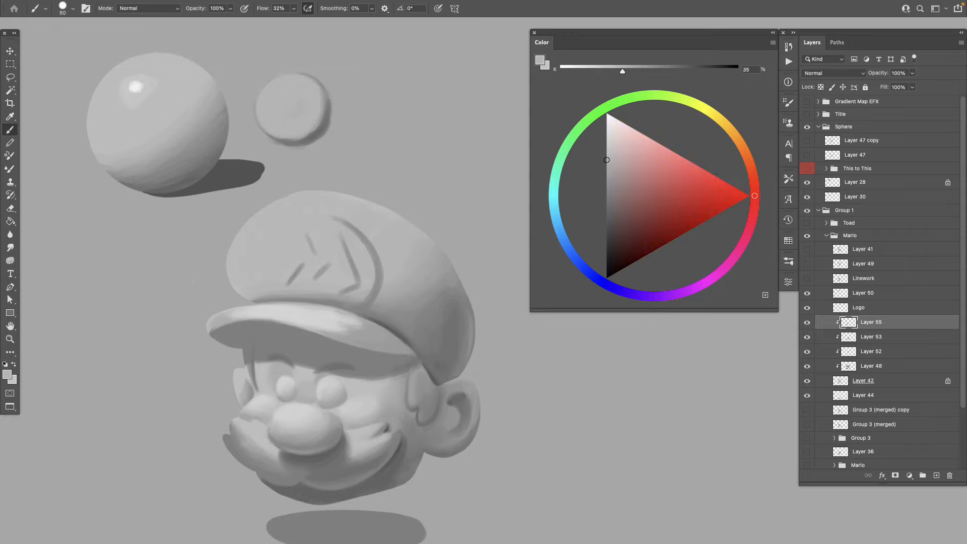
key("bracketright")
key("bracketright")
key("bracketright")
key("bracketright")
left_click(350, 332, "alt")
left_click(335, 324, "alt")
left_click(332, 311, "alt")
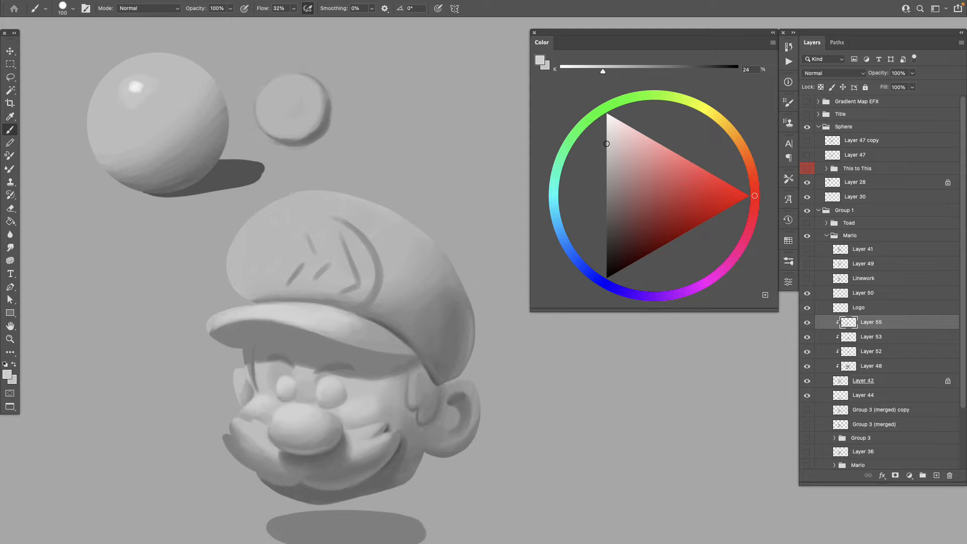
left_click(325, 314, "alt")
- Refine the front tip and lower edge of the cap brim with greys of about 58 and 45% black
left_click_drag(210, 332, 228, 325)
left_click(235, 335, "alt")
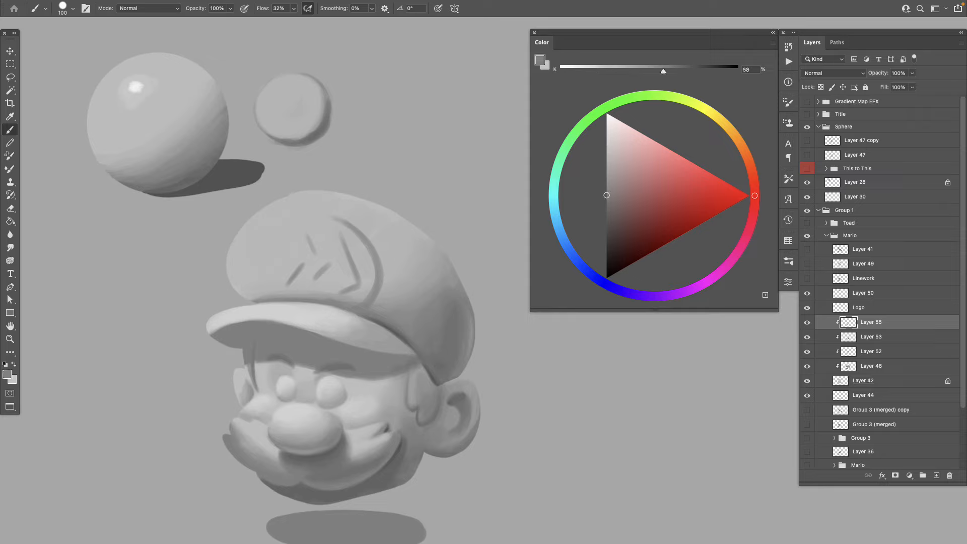
left_click_drag(236, 323, 274, 319)
left_click(258, 320, "alt")
left_click(372, 338, "alt")
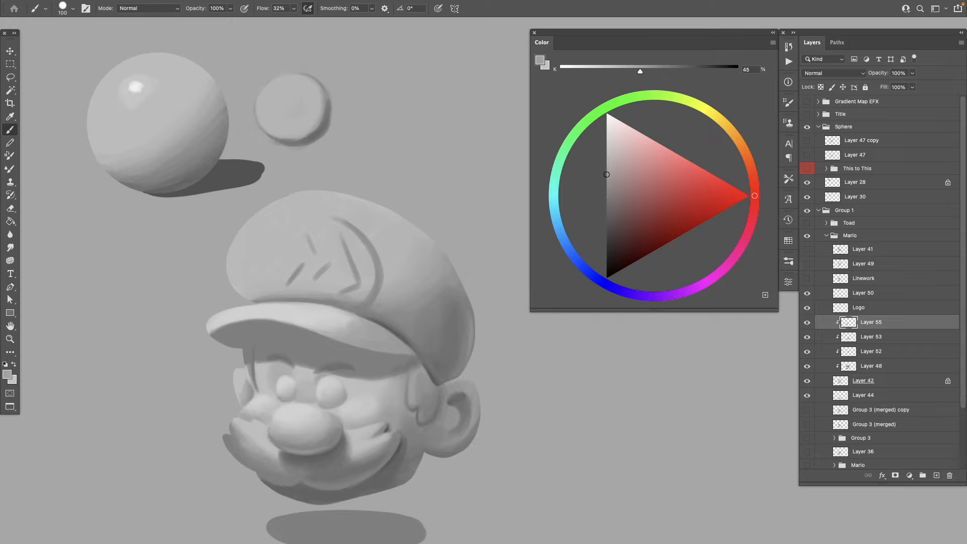
- Set the painting grey to about 46% black, starting from a tone sampled on the cap brim
left_click(344, 318, "alt")
left_click_drag(607, 158, 606, 177)
left_click_drag(343, 393, 347, 366)
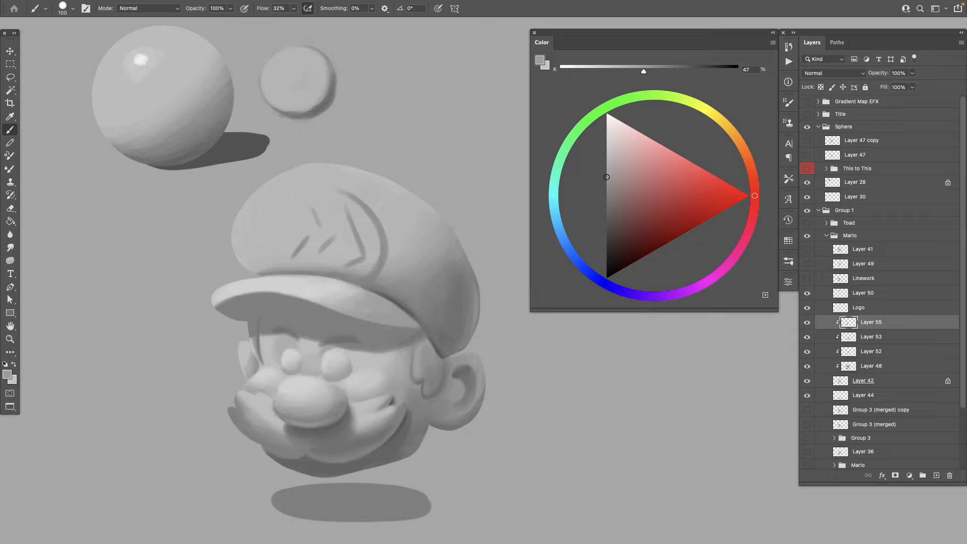
left_click_drag(607, 177, 607, 175)
left_click_drag(353, 382, 314, 327)
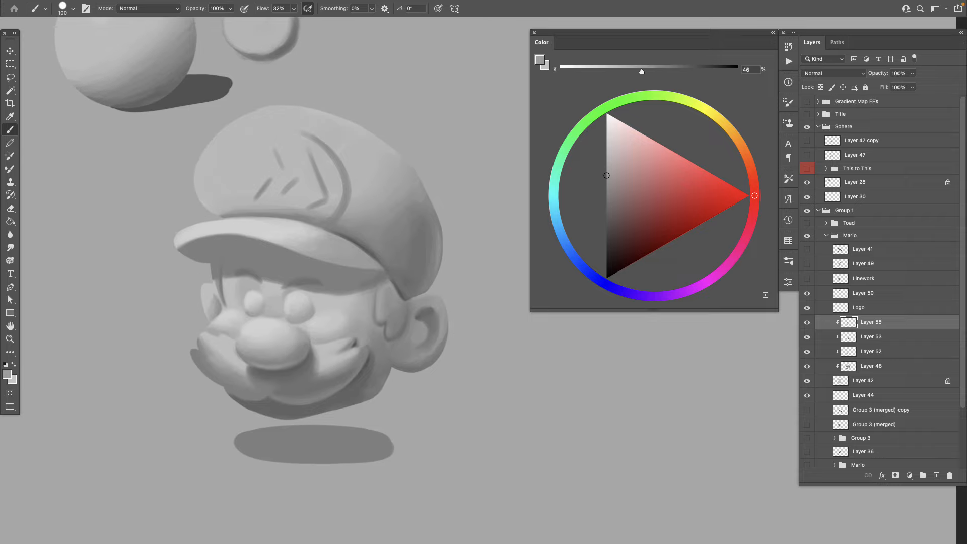
- Blend the near cheek and temple toward the sideburn with smaller brushes and greys of about 31 to 40% black
left_click_drag(411, 387, 431, 387)
left_click_drag(383, 348, 386, 393)
left_click(332, 364, "alt")
key("bracketleft")
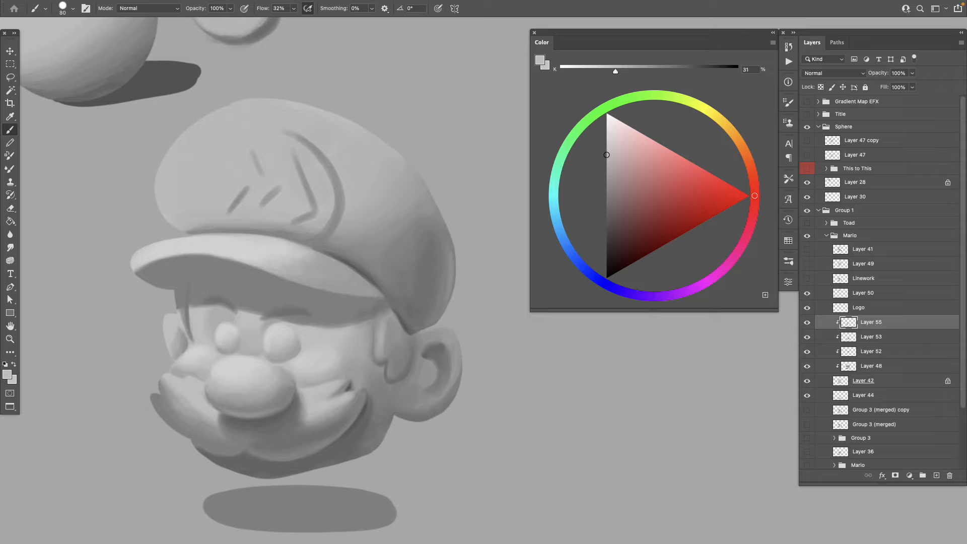
left_click(383, 342, "alt")
left_click(371, 364, "alt")
left_click(374, 368, "alt")
left_click(377, 346, "alt")
left_click(368, 347, "alt")
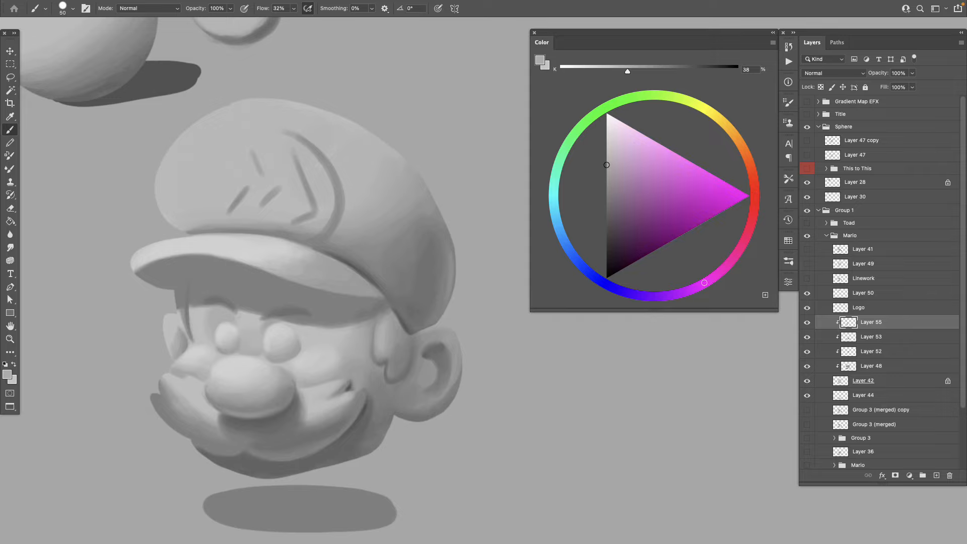
left_click(370, 350, "alt")
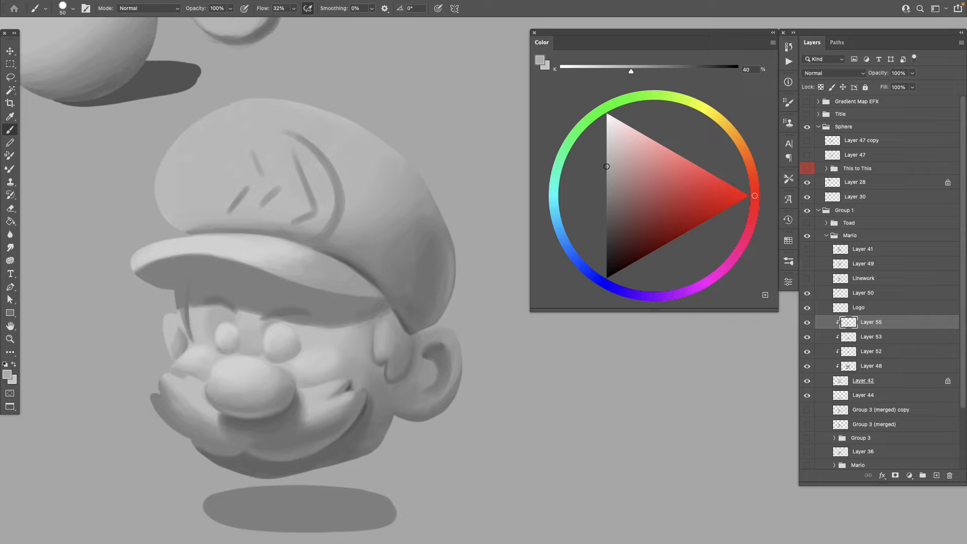
- Shade the sideburn in front of the ear with greys of about 53 to 57% black and a size 50 brush
left_click(403, 330, "alt")
left_click(403, 363, "alt")
scroll(383, 373, "up", 1)
left_click(385, 367, "alt")
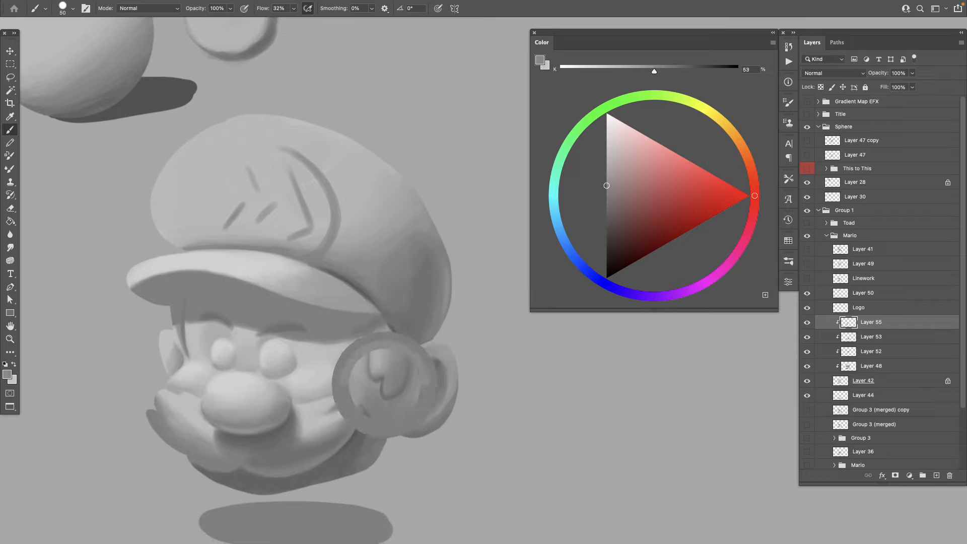
left_click(382, 374, "alt")
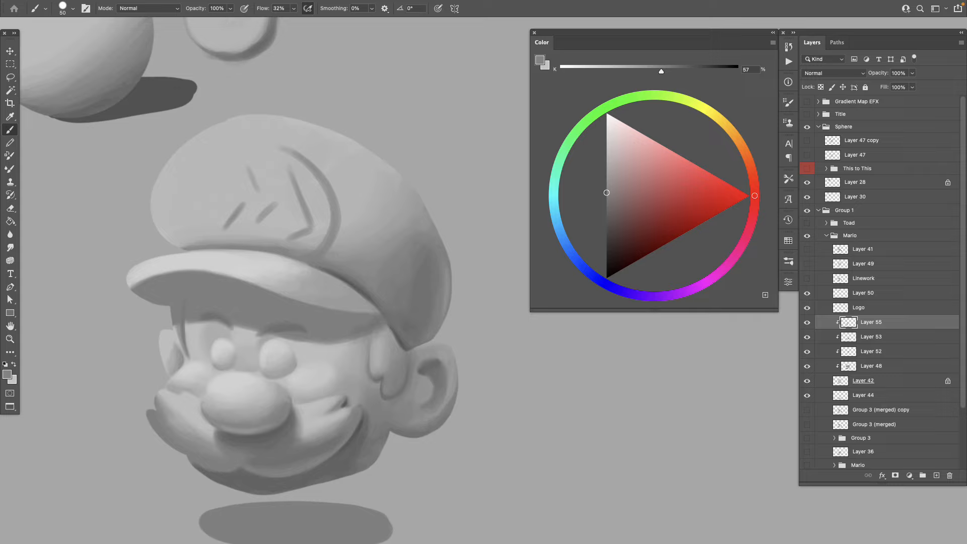
- Refine the shadow edges around the sideburn with darker and mid greys, ending at about 57% black
left_click_drag(606, 199, 607, 205)
left_click(403, 381, "alt")
left_click(362, 387, "alt")
left_click_drag(606, 190, 606, 178)
left_click(359, 374, "alt")
left_click(607, 193)
left_click_drag(323, 332, 330, 350)
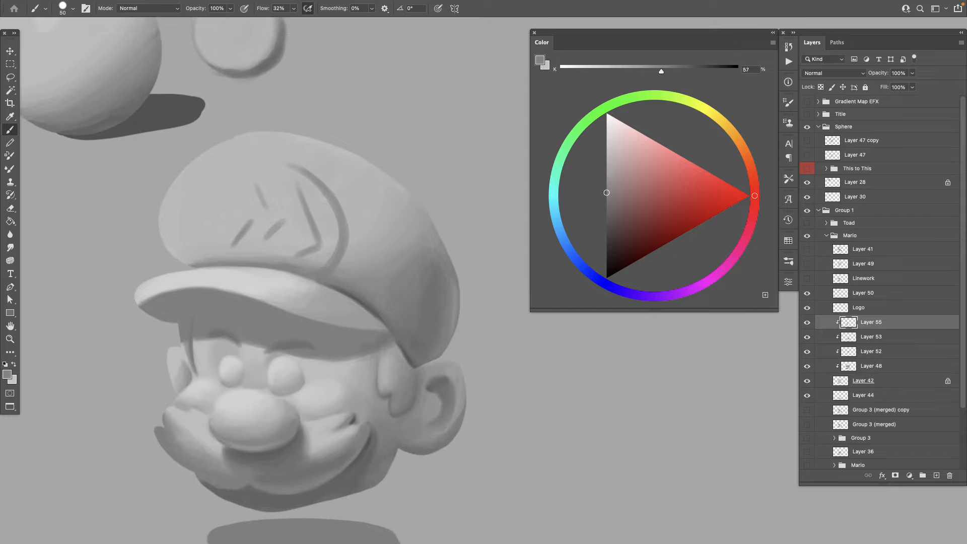
- Deepen and blend the shadow where the cap meets the top of the ear with greys up to about 64% black
left_click(381, 422, "alt")
left_click(427, 375, "alt")
left_click(434, 363, "alt")
left_click(419, 362, "alt")
left_click(408, 360, "alt")
left_click(410, 359, "alt")
left_click(419, 364, "alt")
left_click(426, 359, "alt")
left_click(442, 349, "alt")
left_click_drag(431, 391, 412, 405)
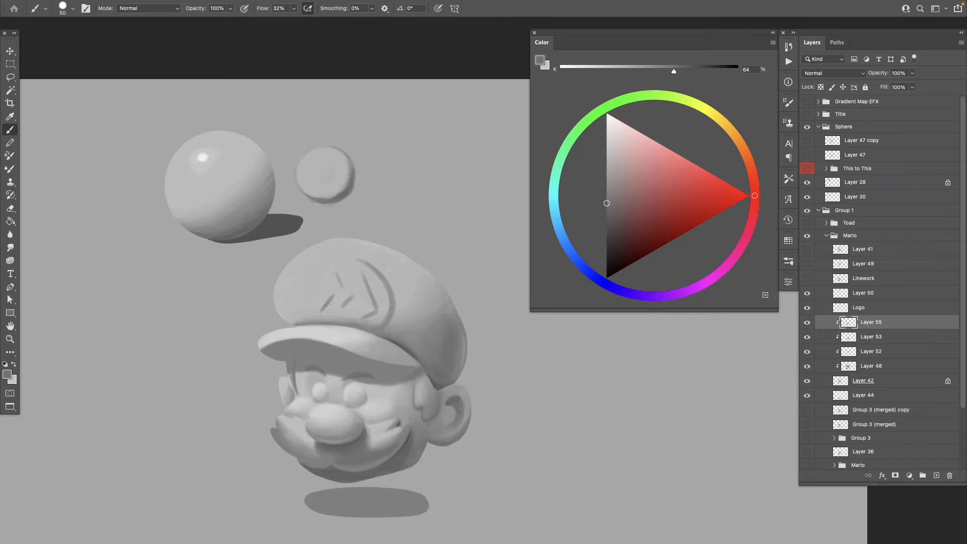
- Paint a thin dark edge along the underside of the cap brim with a size 35 brush and a 69% black grey
left_click(397, 455, "alt")
left_click_drag(410, 392, 391, 366)
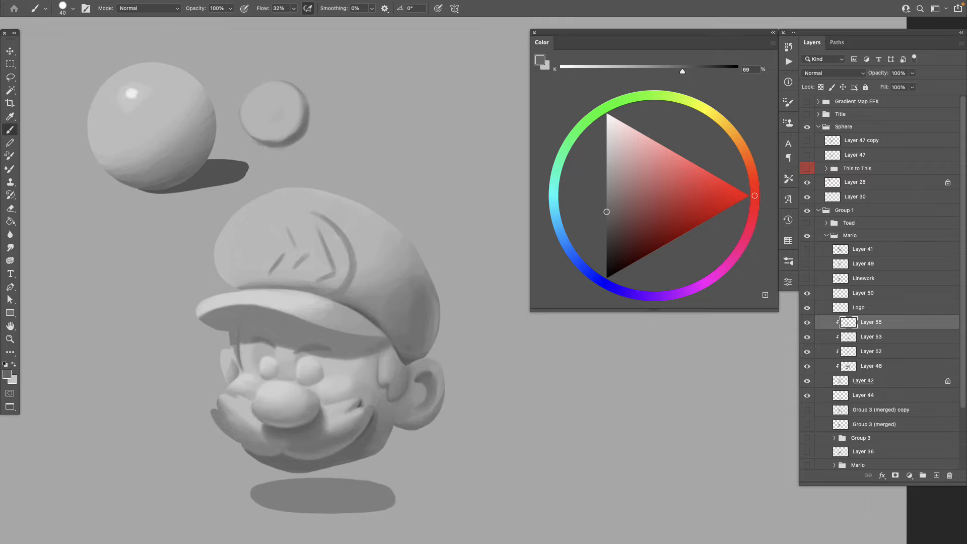
left_click(365, 434, "alt")
left_click_drag(375, 336, 241, 303)
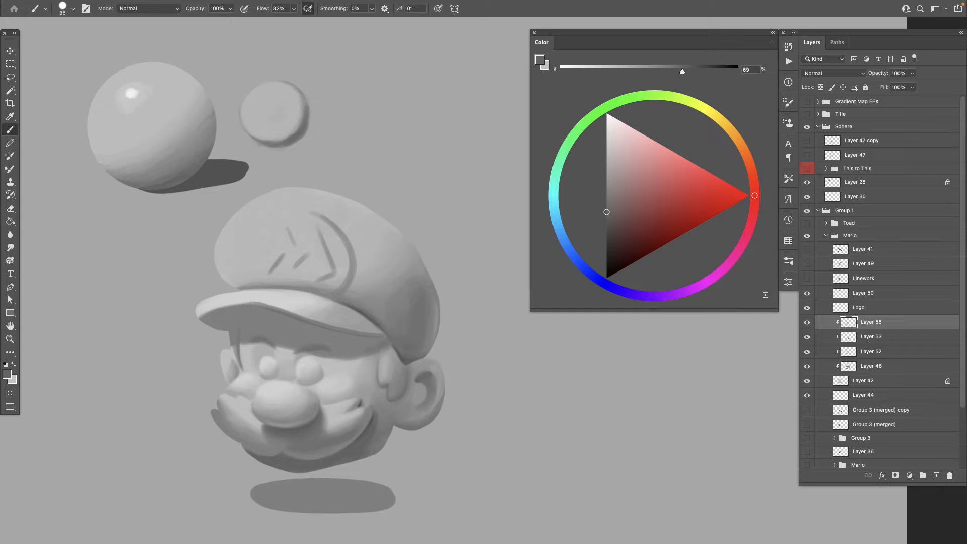
- Blend the brim's dark under-edge into the shadow toward the front with sampled greys of about 52% black
left_click(324, 324, "alt")
left_click_drag(257, 302, 231, 305)
left_click(229, 305, "alt")
left_click(264, 304, "alt")
left_click_drag(304, 320, 320, 326)
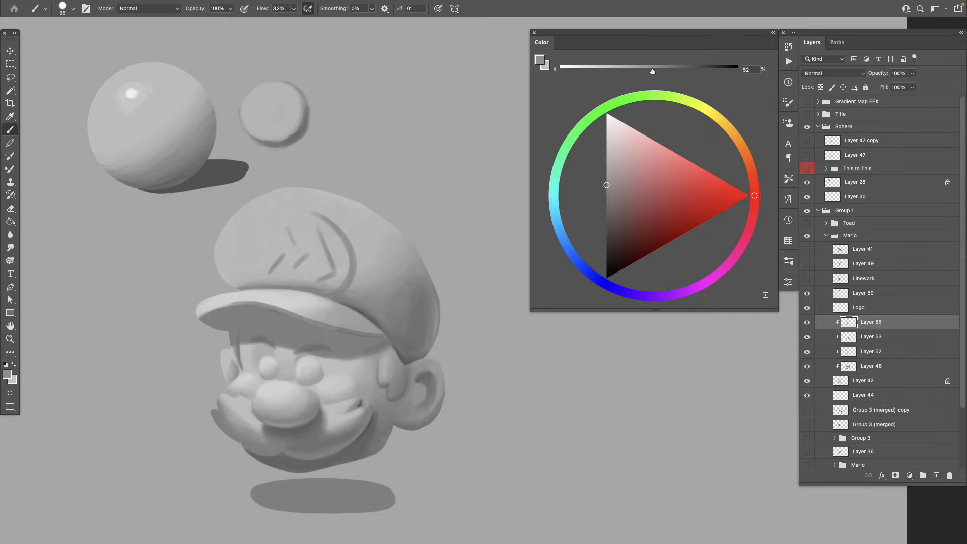
- Soften the middle and front of the brim's underside with a grey of about 55% black
left_click(313, 329, "alt")
left_click(317, 333, "alt")
left_click_drag(292, 315, 305, 317)
left_click(222, 304, "alt")
left_click(223, 307, "alt")
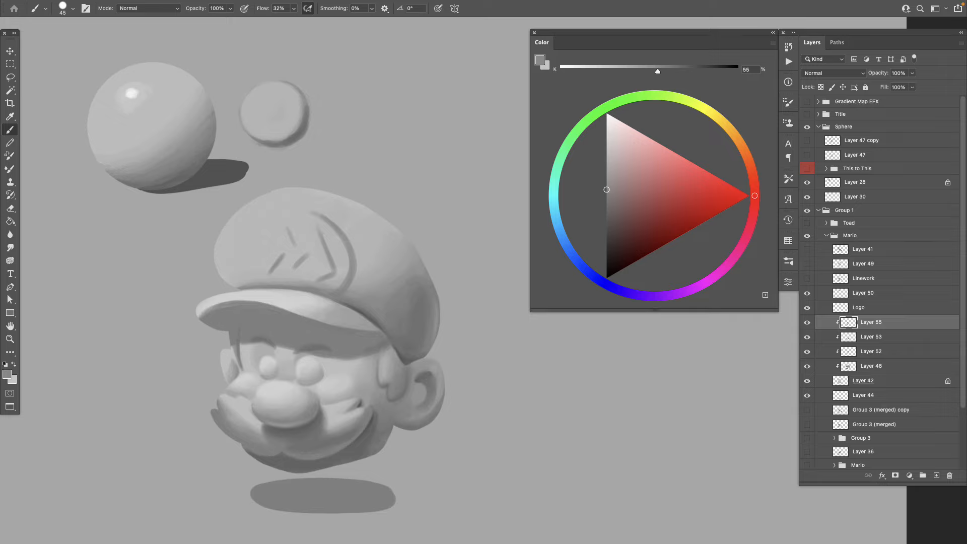
- Darken the underside of the brim near the sideburn with greys of about 72 and 67% black
left_click(295, 316, "alt")
left_click(334, 326, "alt")
left_click(302, 348, "alt")
left_click(374, 321, "alt")
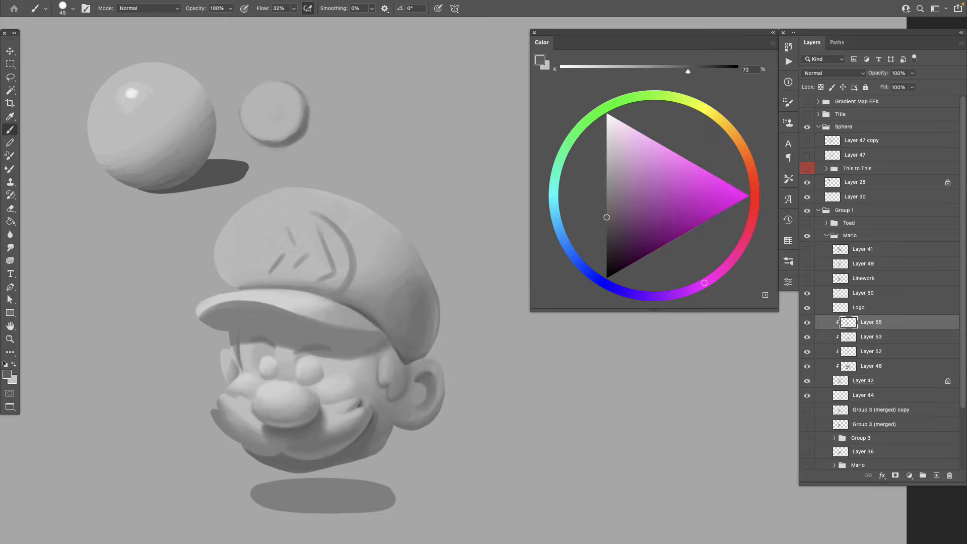
left_click_drag(364, 339, 380, 339)
left_click(372, 339, "alt")
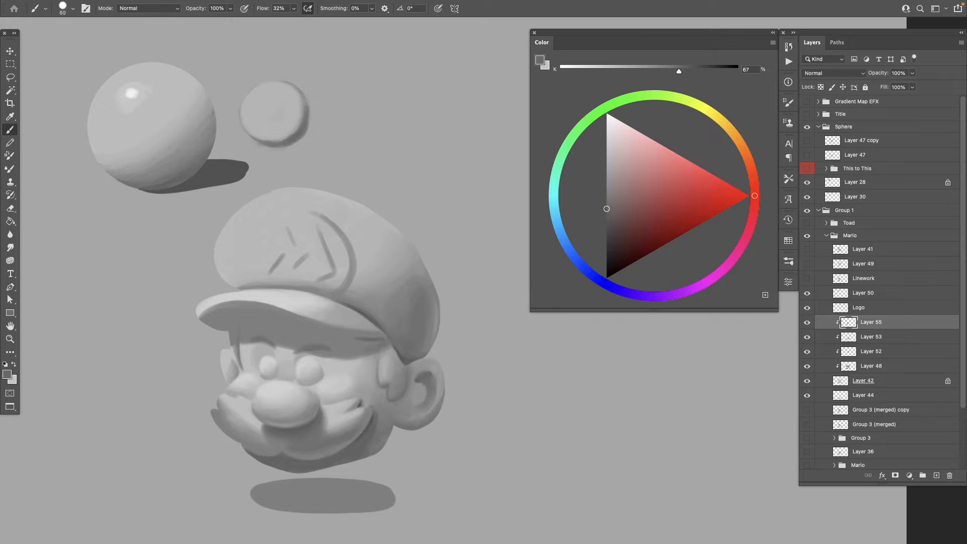
- Blend the underside of the cap brim near the sideburn with a sampled grey of about 68% black
left_click_drag(346, 339, 355, 340)
left_click(370, 339, "alt")
left_click(360, 347, "alt")
mouse_move(329, 337)
left_mouse_down()
mouse_move(337, 336)
mouse_move(323, 331)
left_mouse_up()
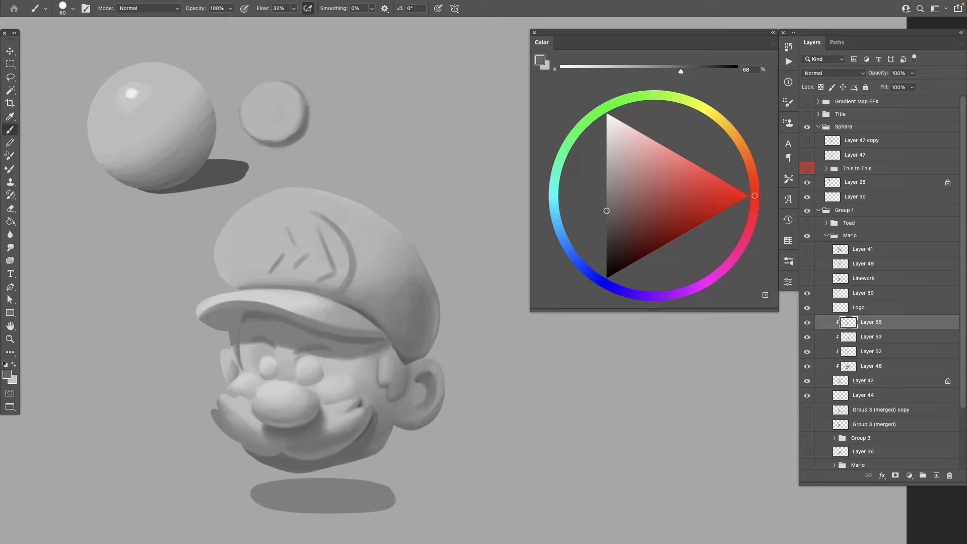
left_click_drag(322, 352, 330, 367)
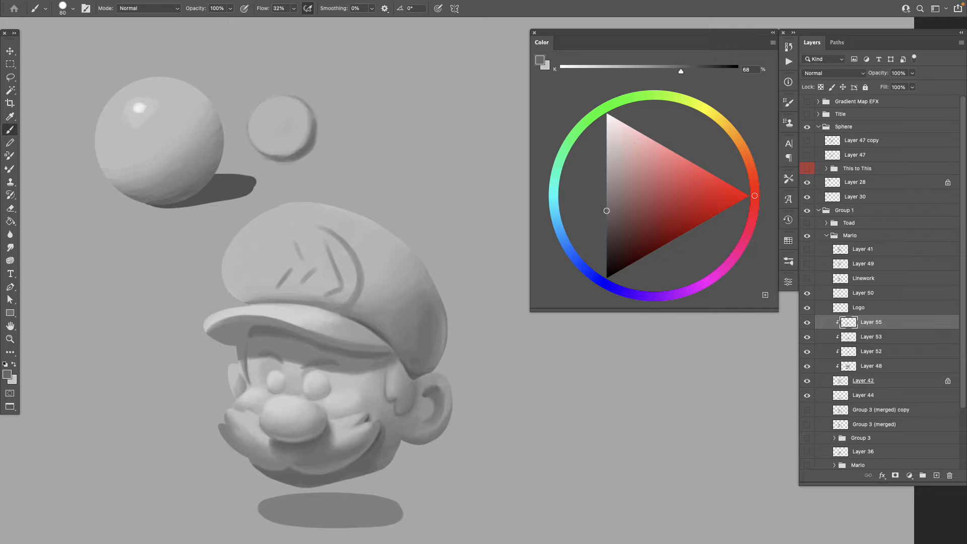
- Soften the shadow beneath the cap brim with greys of about 67 and 64% black
left_click_drag(607, 211, 607, 209)
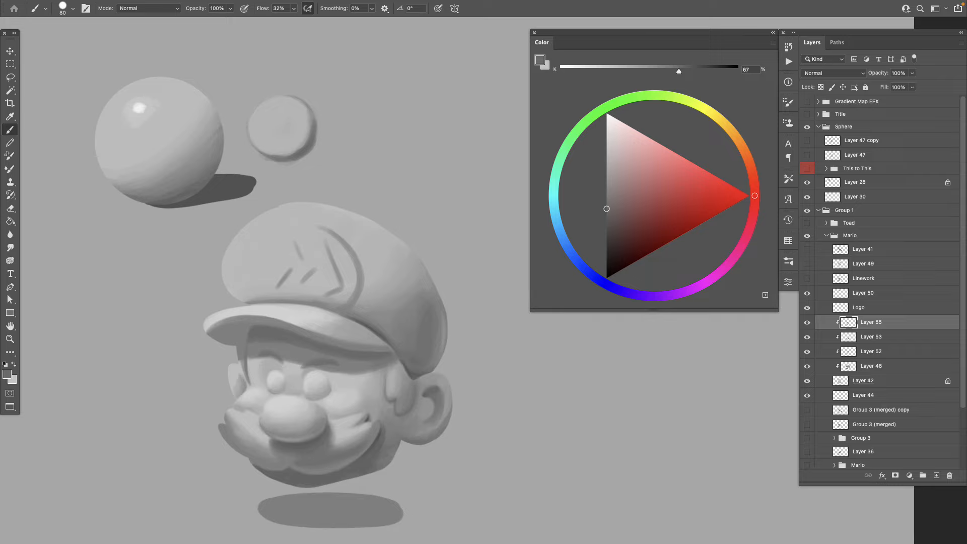
left_click_drag(606, 209, 607, 207)
scroll(302, 278, "down", 3)
left_click_drag(606, 208, 606, 204)
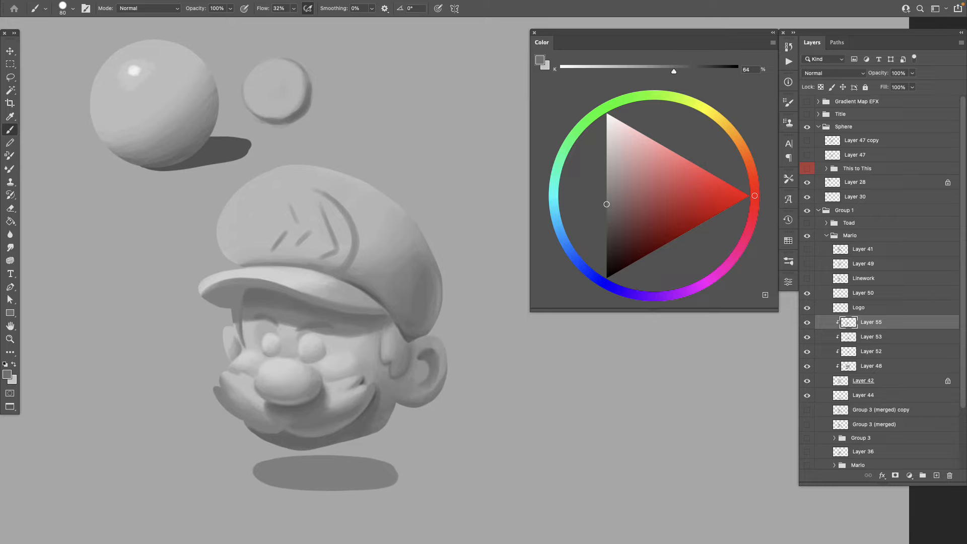
left_click_drag(606, 204, 607, 209)
left_click_drag(333, 353, 303, 310)
- Compare the head with and without the brim shading on Layer 55
left_click(807, 323)
left_click(806, 322)
left_click(807, 322)
left_click(806, 322)
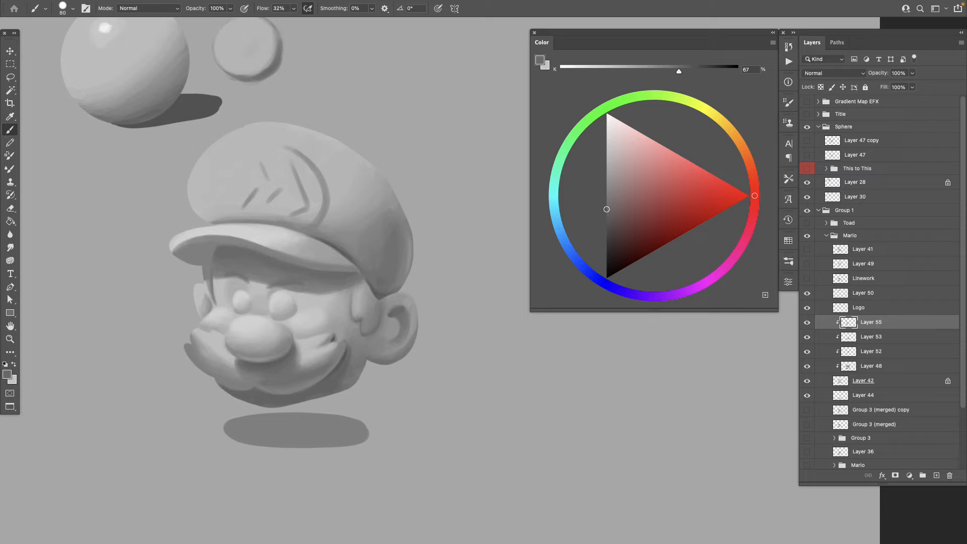
left_click(806, 323)
left_click(807, 322)
- Refine the transitions in the shadow under the cap brim with greys of about 70, 65 and 57% black
left_click(264, 244, "alt")
scroll(262, 278, "up", 3)
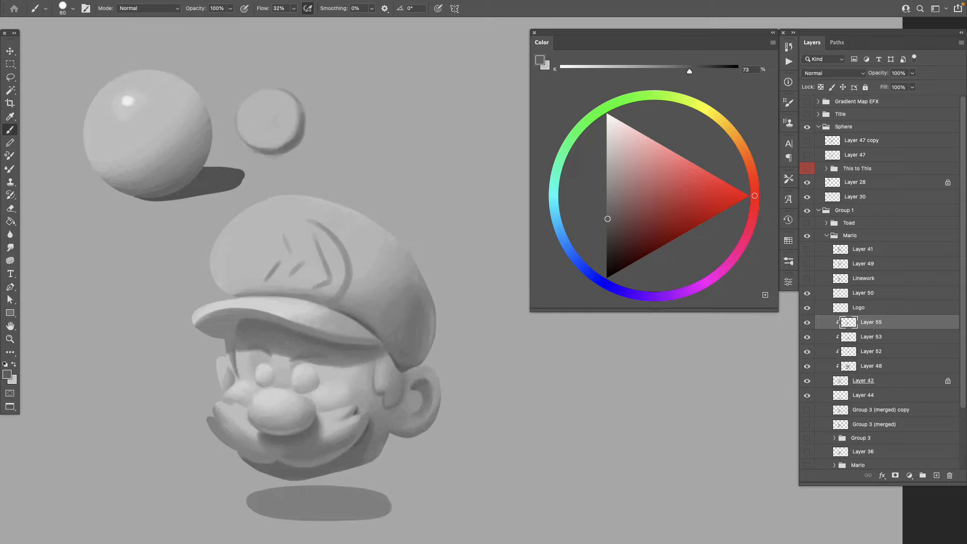
left_click_drag(608, 218, 606, 213)
left_click_drag(322, 353, 295, 314)
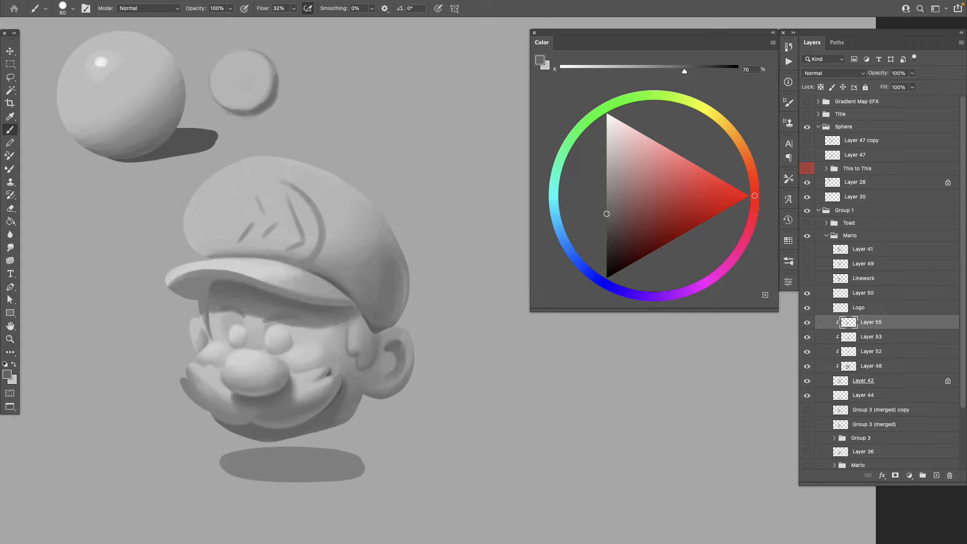
left_click(306, 311, "alt")
left_click(307, 313, "alt")
left_click_drag(312, 312, 302, 339)
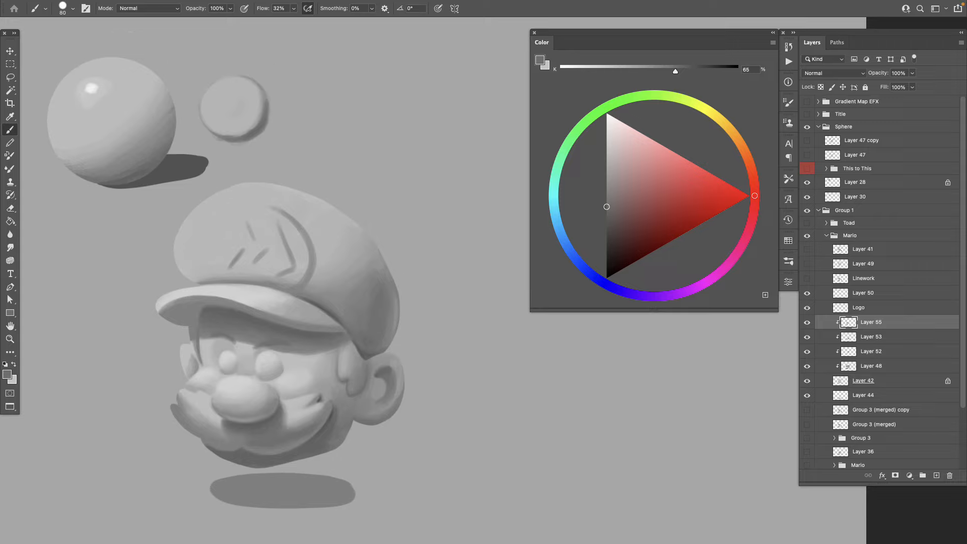
scroll(403, 280, "left", 3)
left_click(267, 315, "alt")
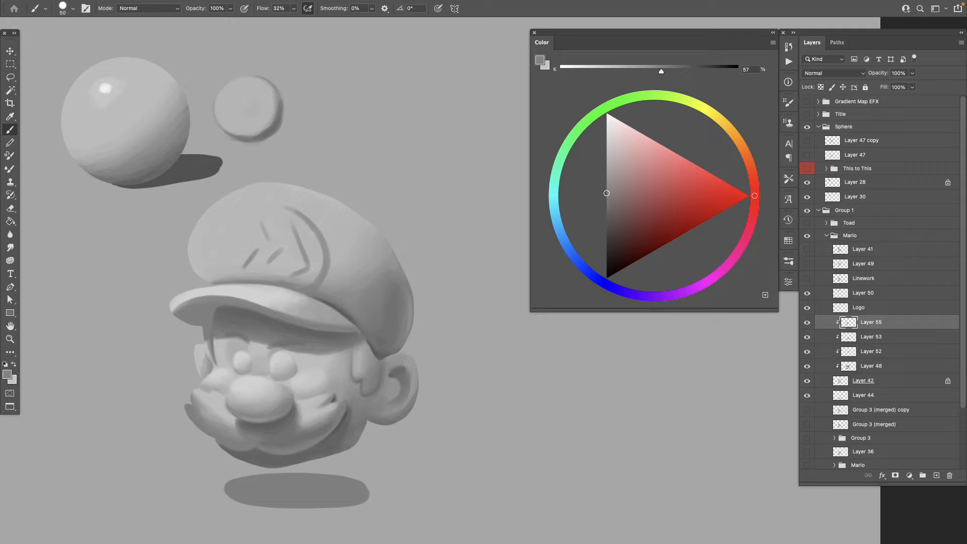
left_click(311, 335, "alt")
left_click(255, 313, "alt")
- Try a near-black band of about 94% black across the shadow under the cap brim
left_click_drag(606, 215, 607, 246)
left_click_drag(355, 335, 320, 334)
left_click_drag(607, 246, 606, 265)
mouse_move(355, 335)
left_mouse_down()
mouse_move(232, 312)
mouse_move(220, 312)
mouse_move(242, 316)
mouse_move(219, 318)
mouse_move(346, 338)
mouse_move(314, 312)
mouse_move(299, 277)
left_mouse_up()
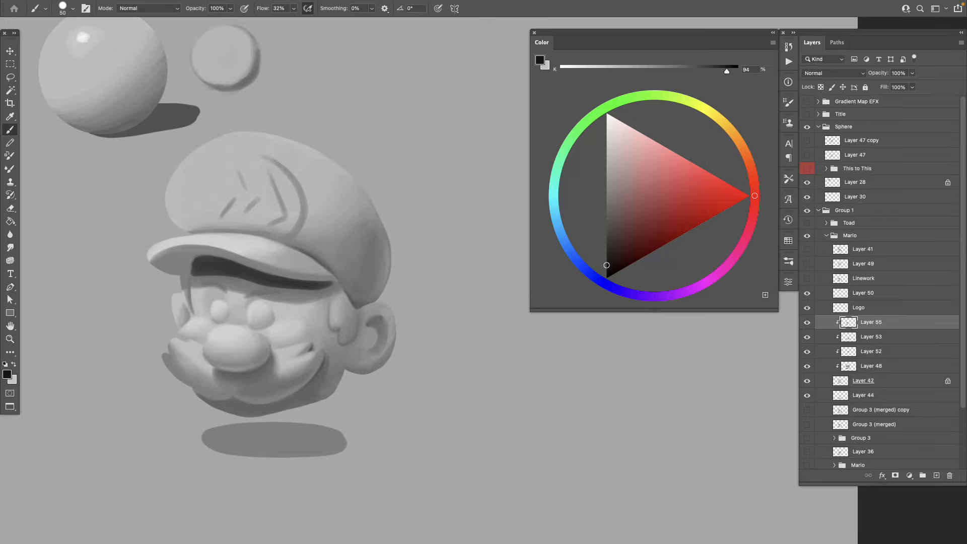
scroll(282, 302, "up", 5)
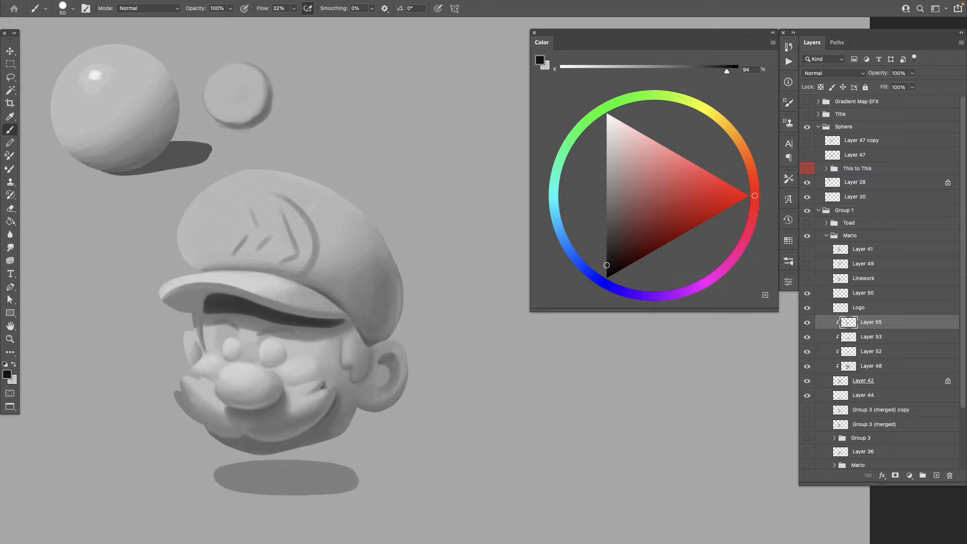
- Try near-black shading on the jaw below the ear with a size 100 brush and about 94% black
key("bracketright")
key("bracketright")
key("bracketright")
mouse_move(350, 393)
left_mouse_down()
mouse_move(330, 434)
mouse_move(337, 425)
mouse_move(308, 443)
left_mouse_up()
left_click_drag(355, 399, 338, 435)
left_click(807, 322)
left_click(807, 323)
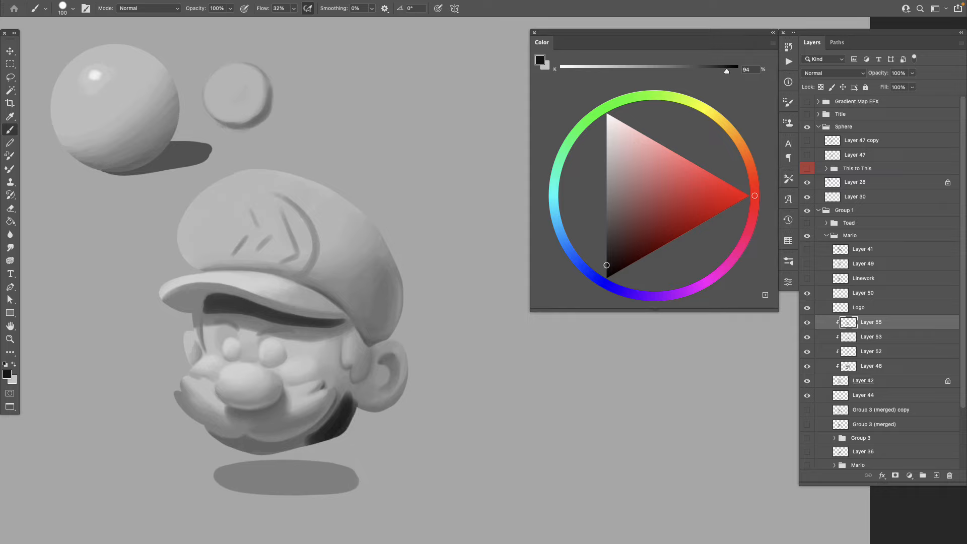
left_click_drag(282, 382, 249, 407)
- Undo the near-black strokes on the jaw and under the cap brim
key("ctrl+z")
key("ctrl+z")
key("ctrl+shift+z")
key("ctrl+z")
key("ctrl+z")
key("ctrl+z")
key("ctrl+z")
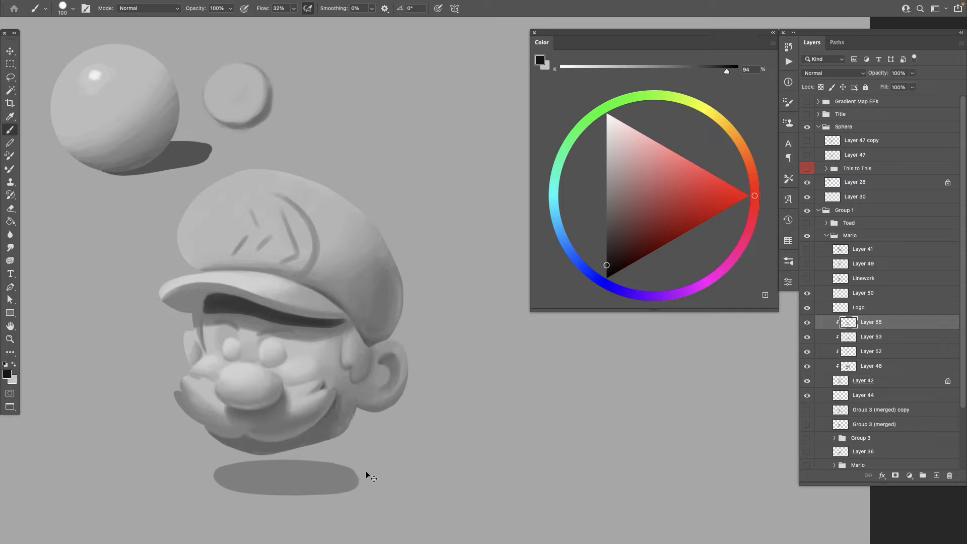
key("ctrl+z")
key("ctrl+shift+z")
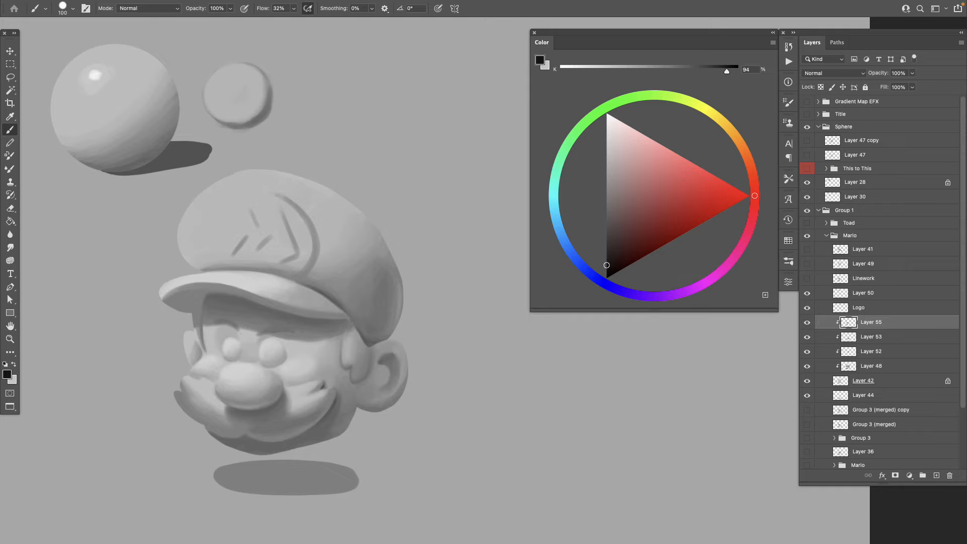
- Group Layer 55 through Layer 42 and name the group Layered
left_click(881, 380, "shift")
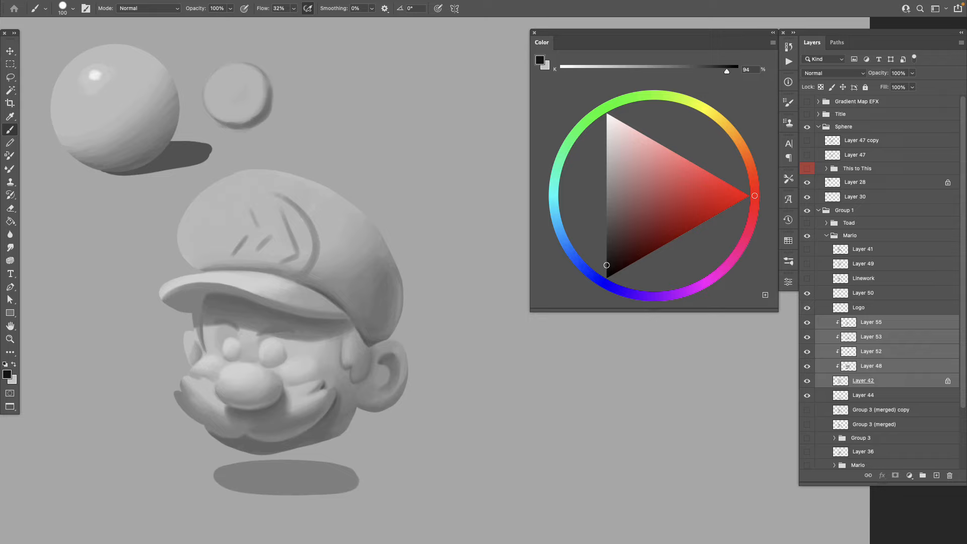
key("ctrl+g")
left_click(806, 321)
left_click(807, 320)
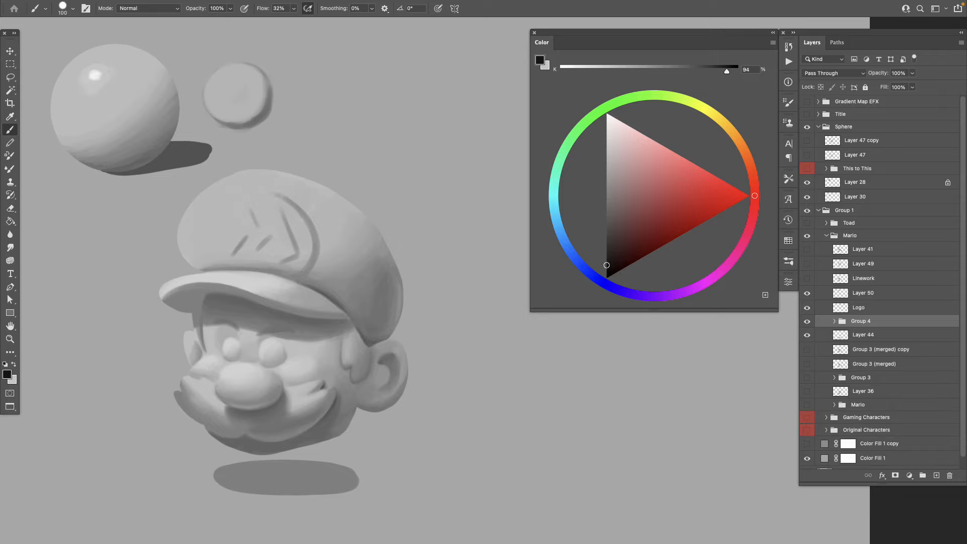
type("Layered")
key("Return")
- Duplicate the Layered group, hide the original, and merge the copy into a single layer named Head
key("ctrl+j")
left_click(807, 334)
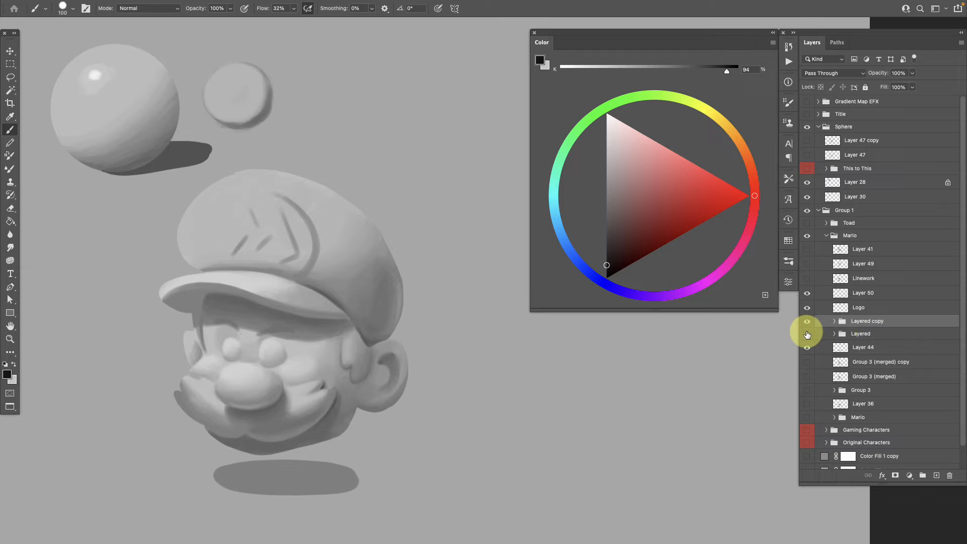
key("ctrl+e")
double_click(867, 322)
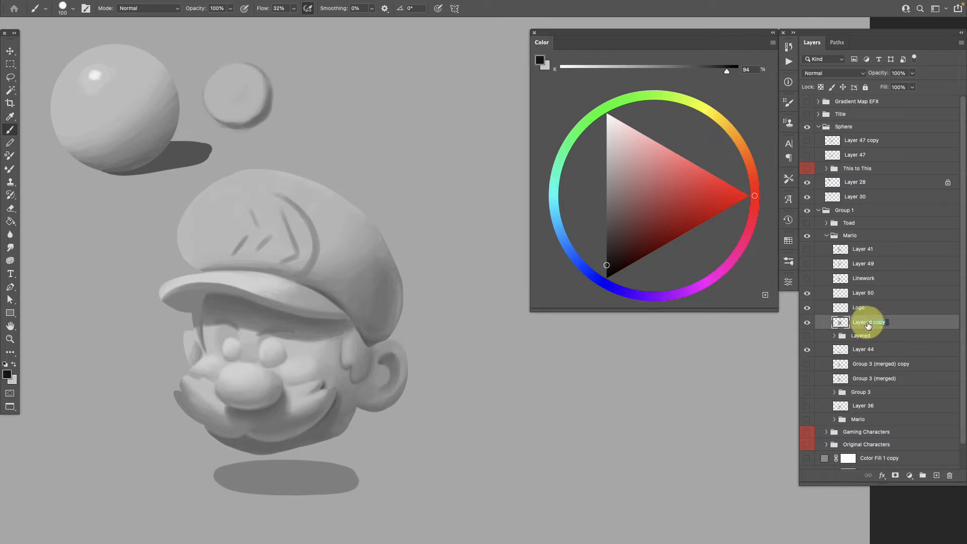
type("Head")
key("Return")
- Check what the merged Head layer contains by hiding and showing it
left_click(807, 321)
left_click(807, 322)
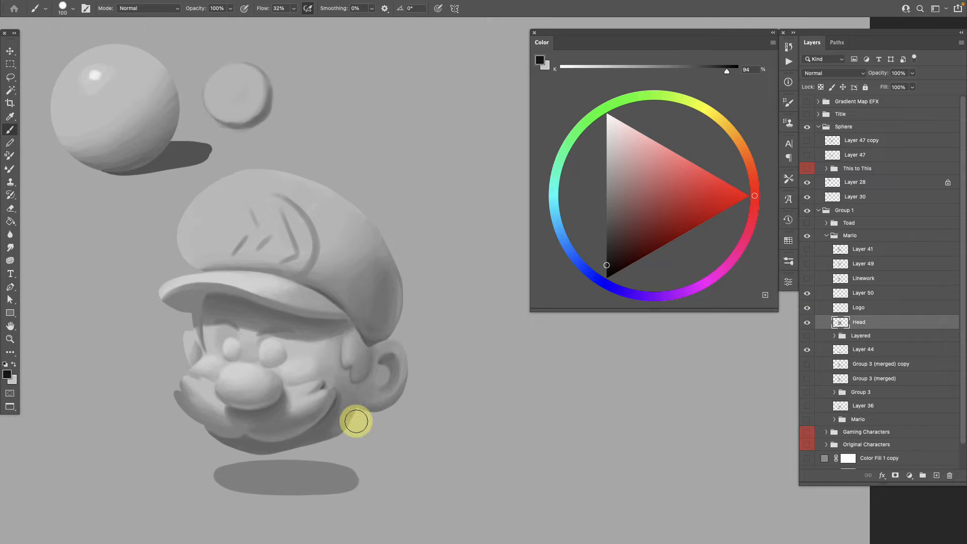
left_click_drag(325, 401, 319, 411)
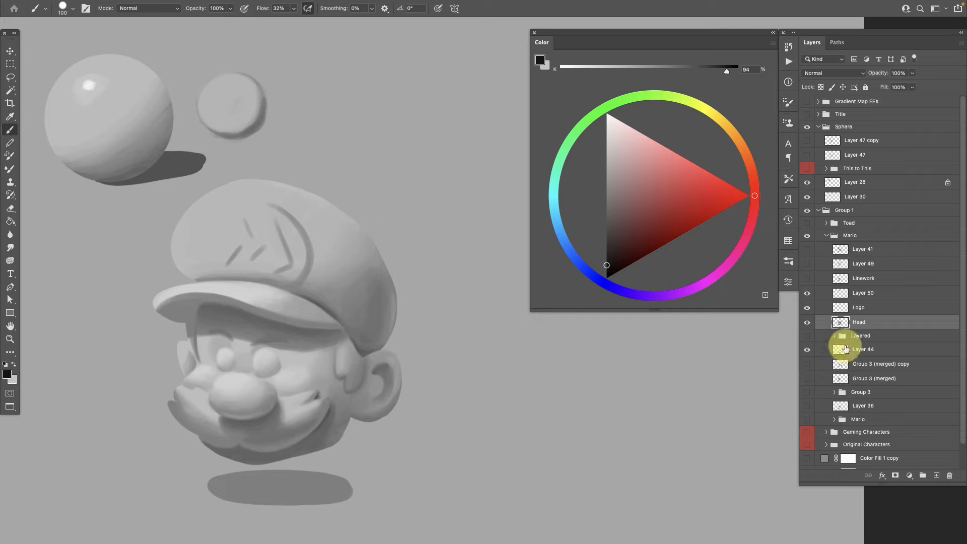
left_click(807, 322)
left_click(807, 322)
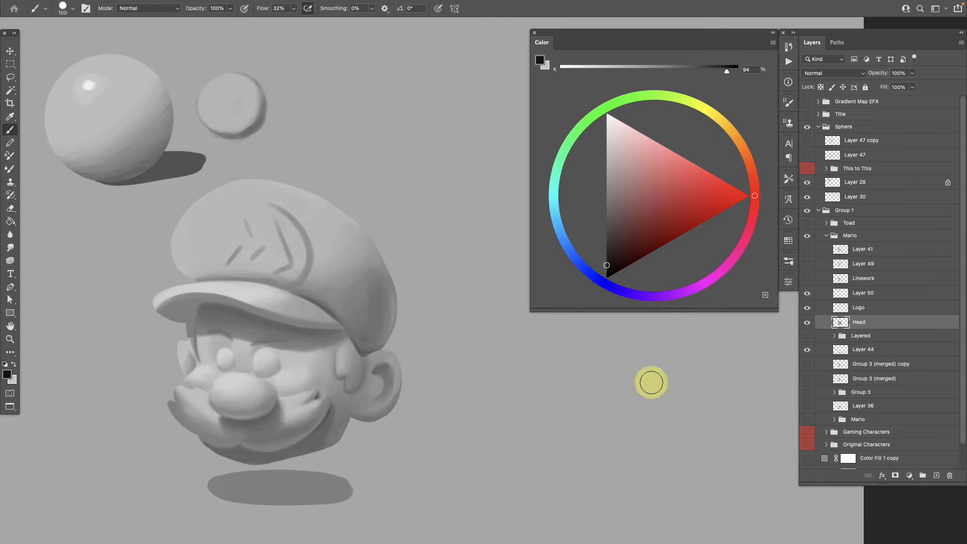
left_click(268, 319, "alt")
mouse_move(359, 428)
left_mouse_down()
mouse_move(366, 395)
mouse_move(359, 419)
left_mouse_up()
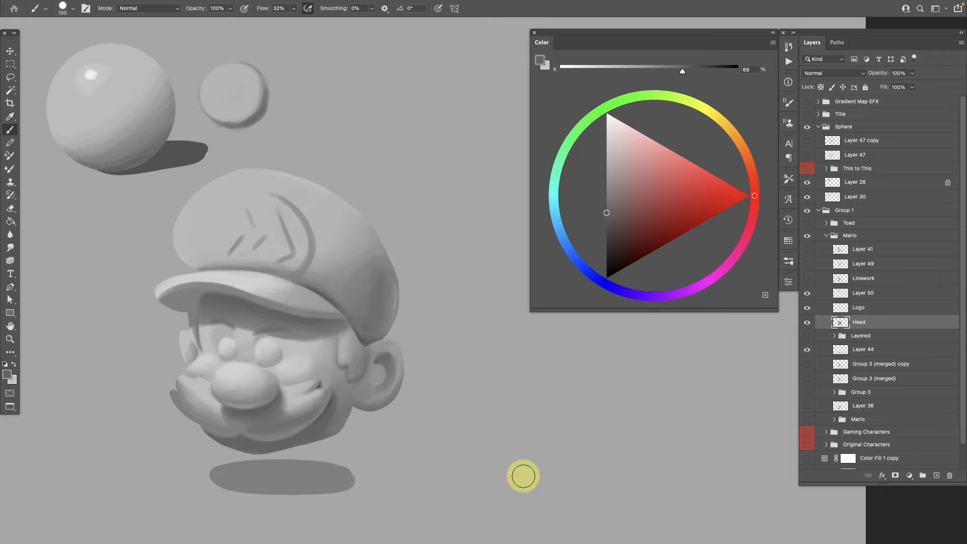
left_click(807, 322)
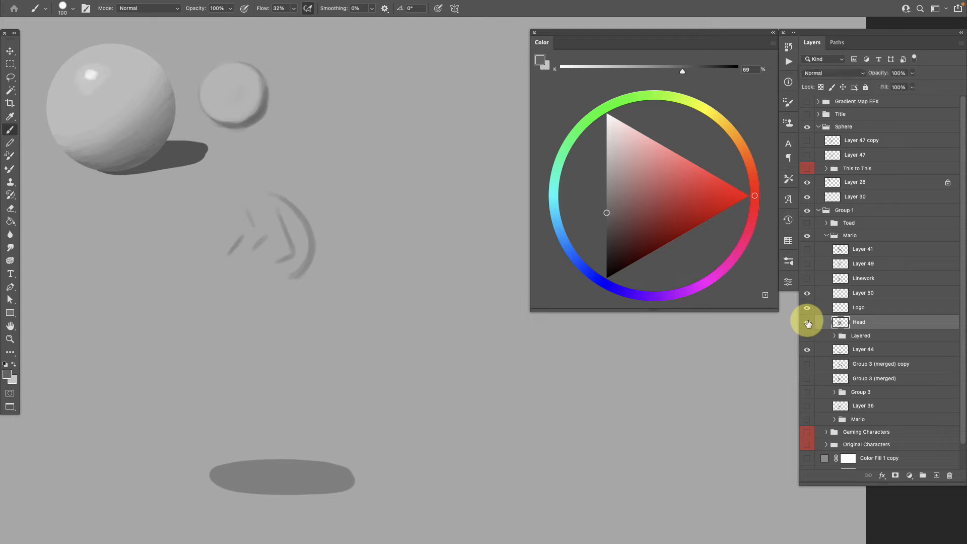
left_click(807, 322)
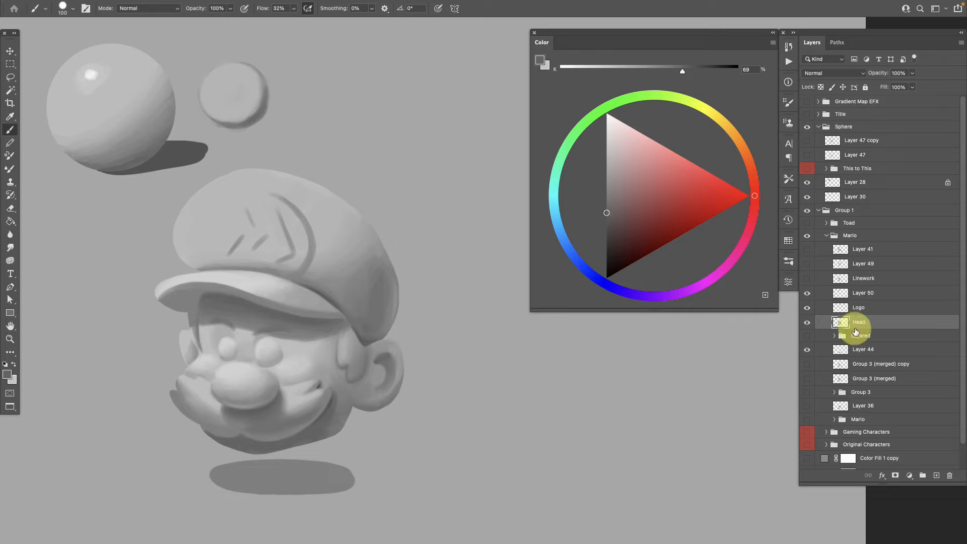
left_click(808, 322)
left_click(809, 324)
left_click(807, 322)
left_click(808, 322)
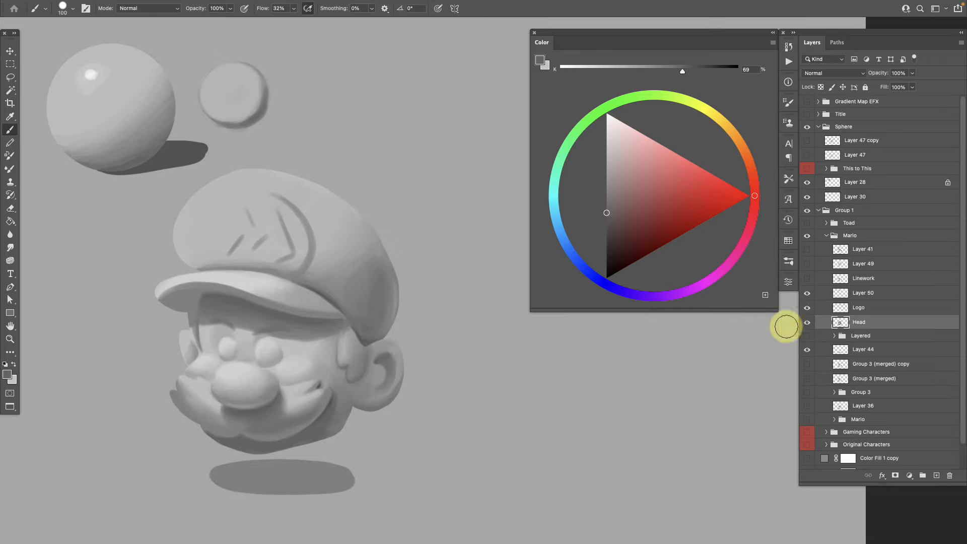
- Examine the Head layer's tonal range in the Levels adjustment
left_click(124, 5)
mouse_move(131, 33)
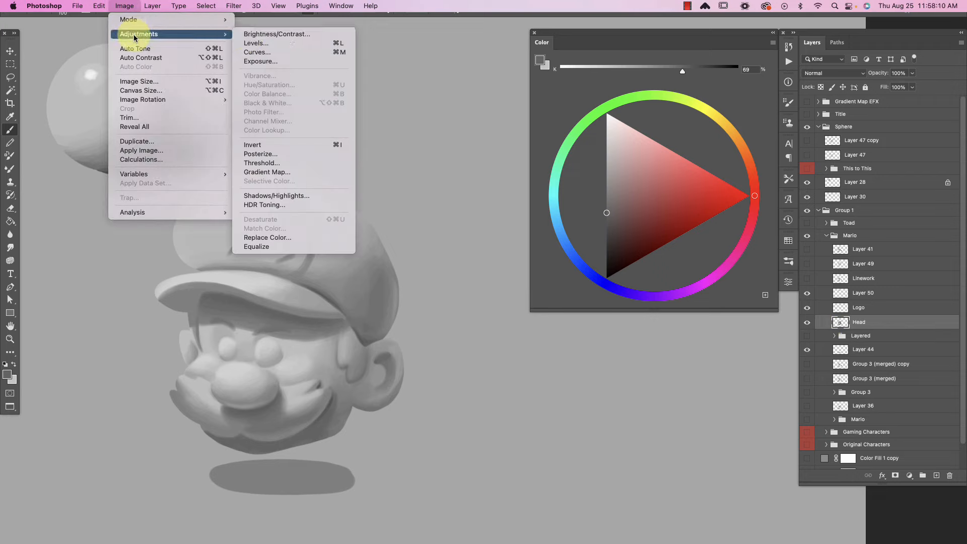
left_click(288, 43)
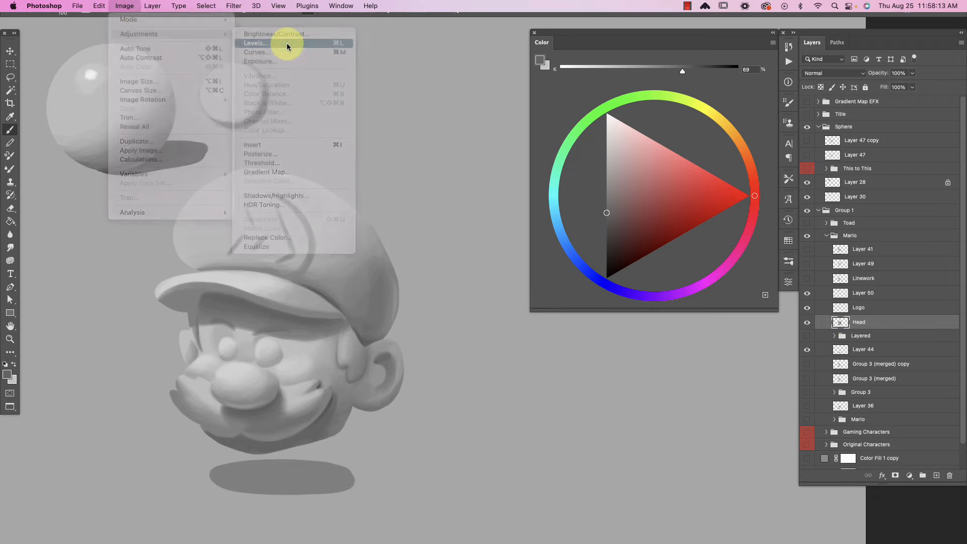
left_click_drag(675, 257, 580, 285)
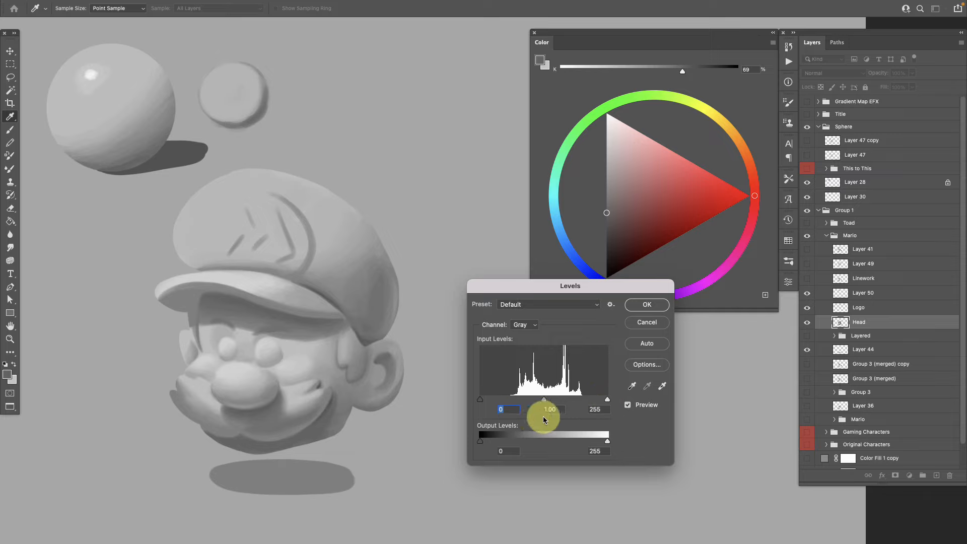
left_click_drag(579, 290, 533, 223)
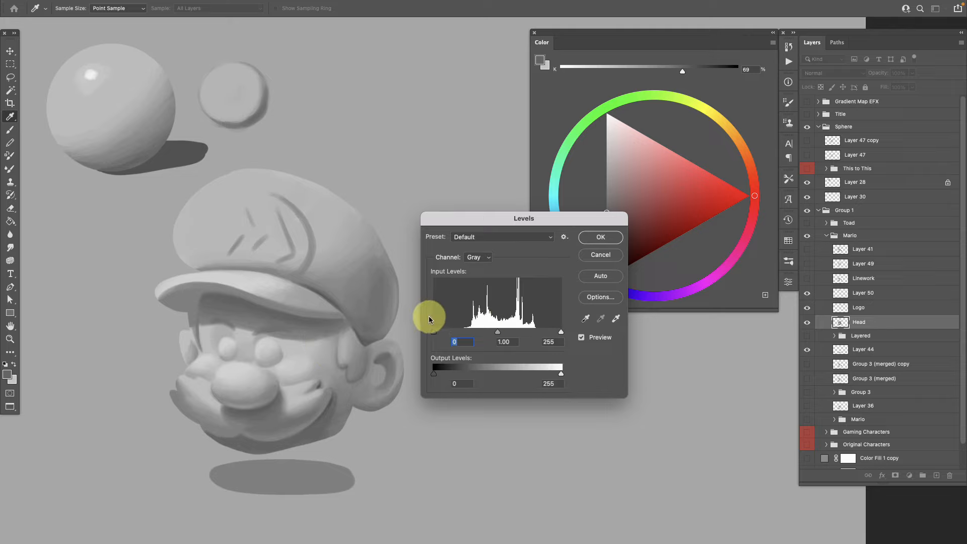
mouse_move(434, 331)
left_mouse_down()
mouse_move(452, 331)
mouse_move(434, 332)
left_mouse_up()
left_click(563, 332)
left_click(602, 241)
key("b")
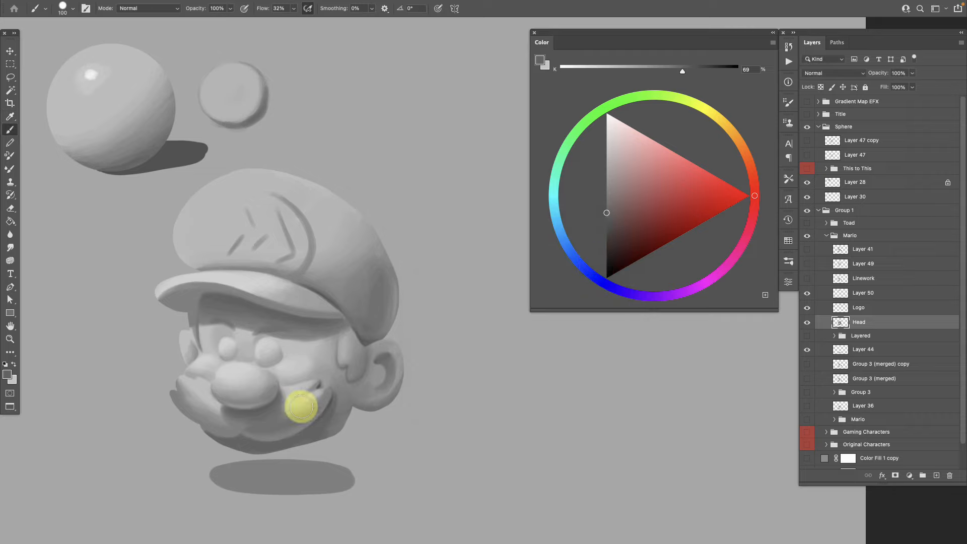
- Add a new layer above Head and clip it to the Head layer
left_click_drag(391, 385, 398, 393)
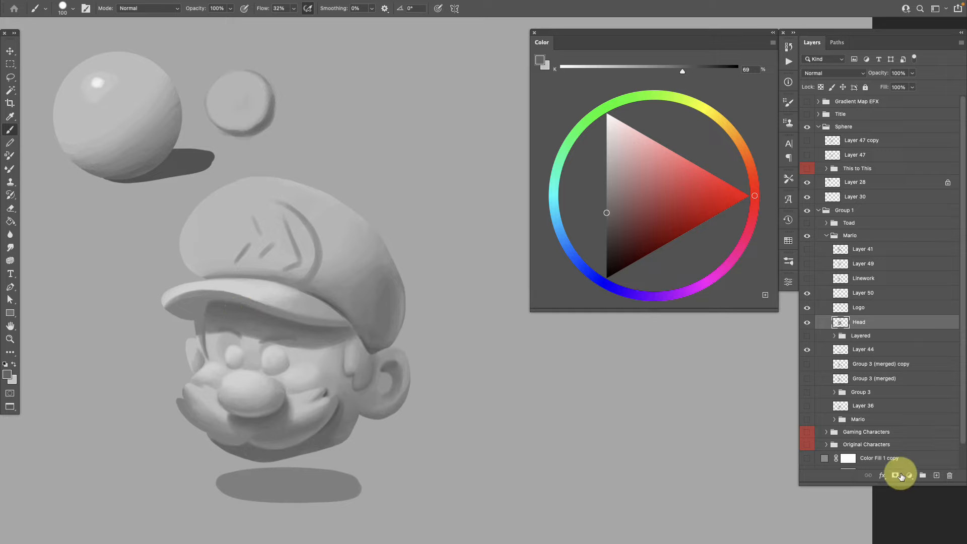
left_click(937, 475)
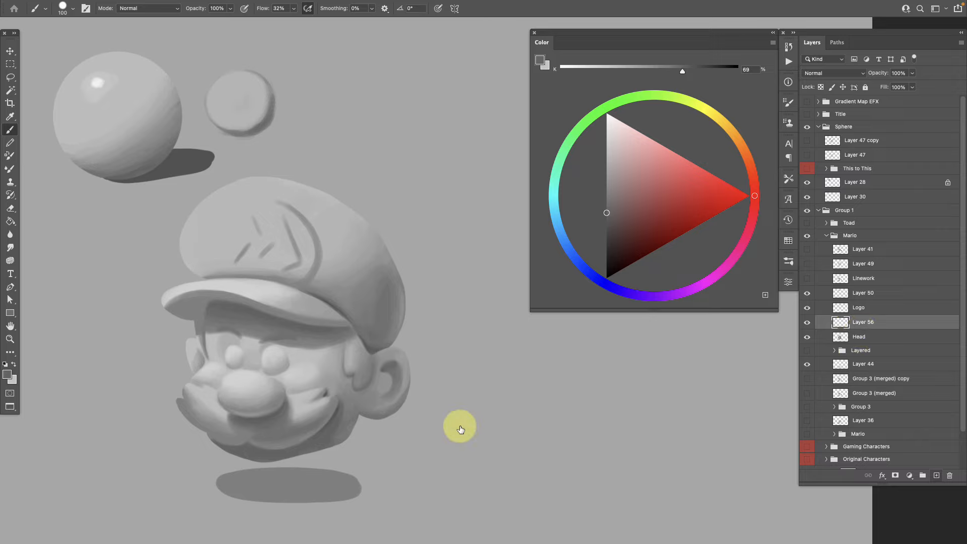
key("ctrl+alt+g")
- Paint the underside of the cap's brim on the far side dark with 80% grey and a size 60 brush
left_click(190, 305, "alt")
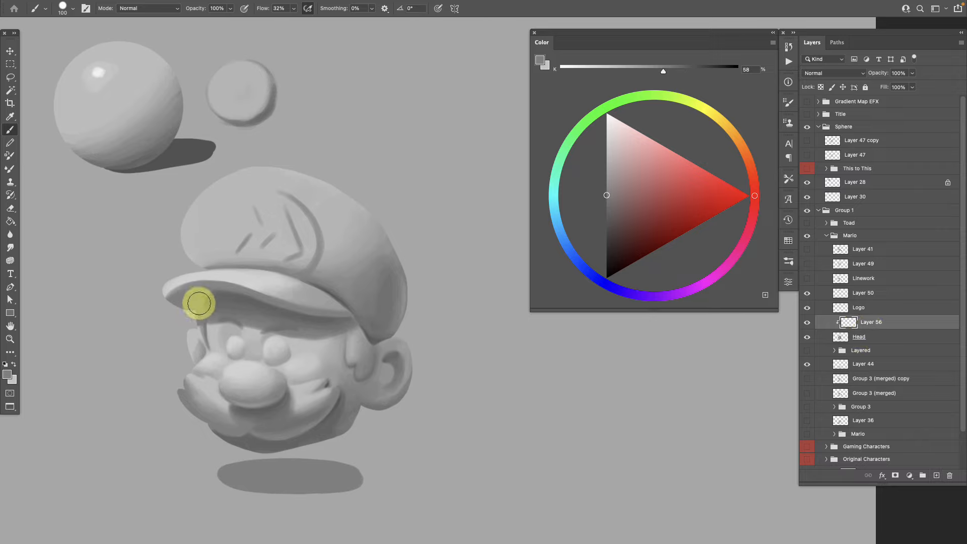
scroll(328, 387, "left", 2)
mouse_move(216, 304)
left_mouse_down()
mouse_move(222, 320)
mouse_move(211, 301)
left_mouse_up()
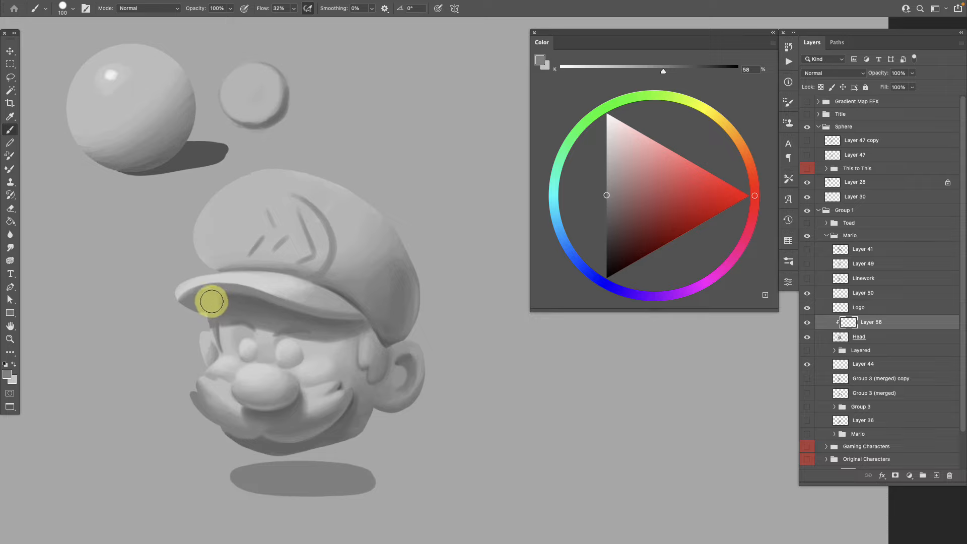
left_click(215, 299, "alt")
left_click(228, 293, "alt")
left_click_drag(607, 213, 606, 234)
key("bracketleft")
key("bracketleft")
key("bracketleft")
key("bracketleft")
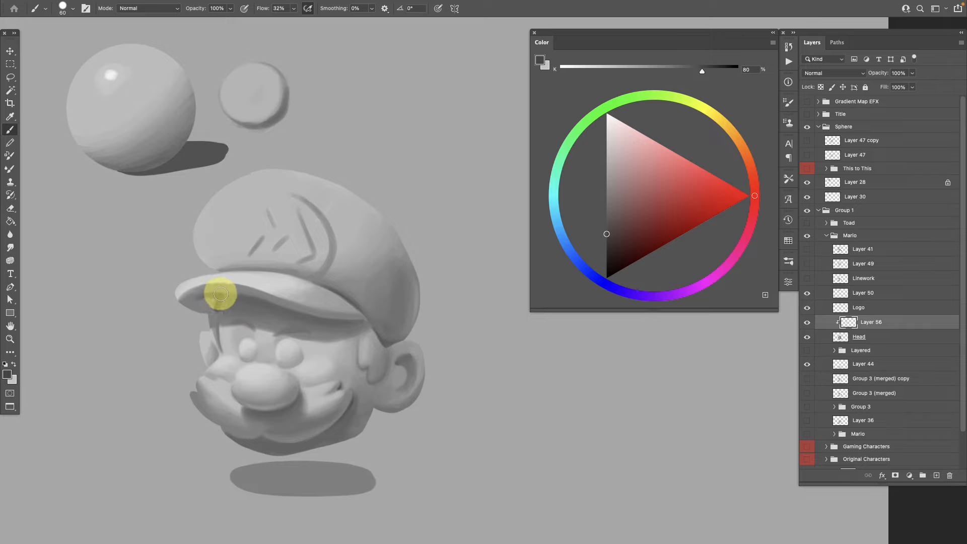
left_click_drag(221, 294, 215, 294)
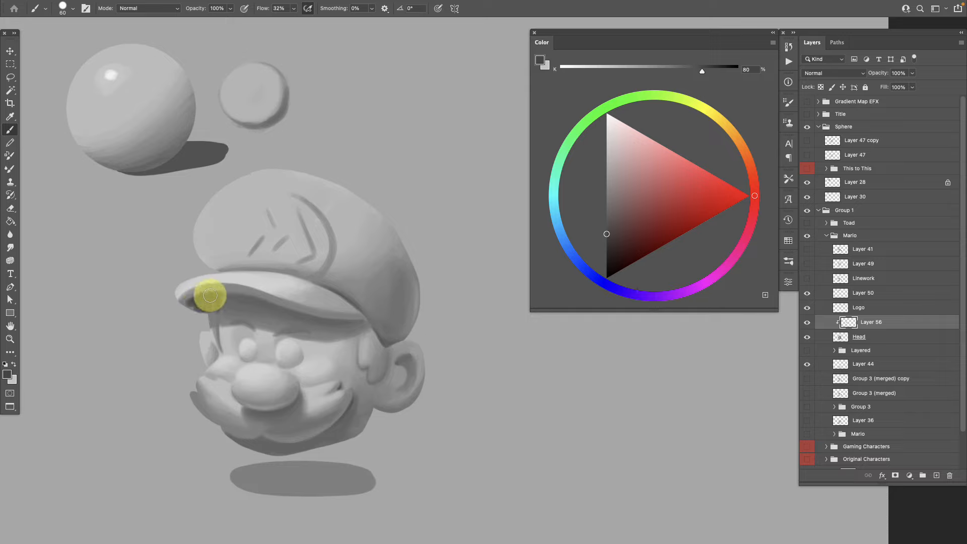
left_click_drag(212, 304, 186, 305)
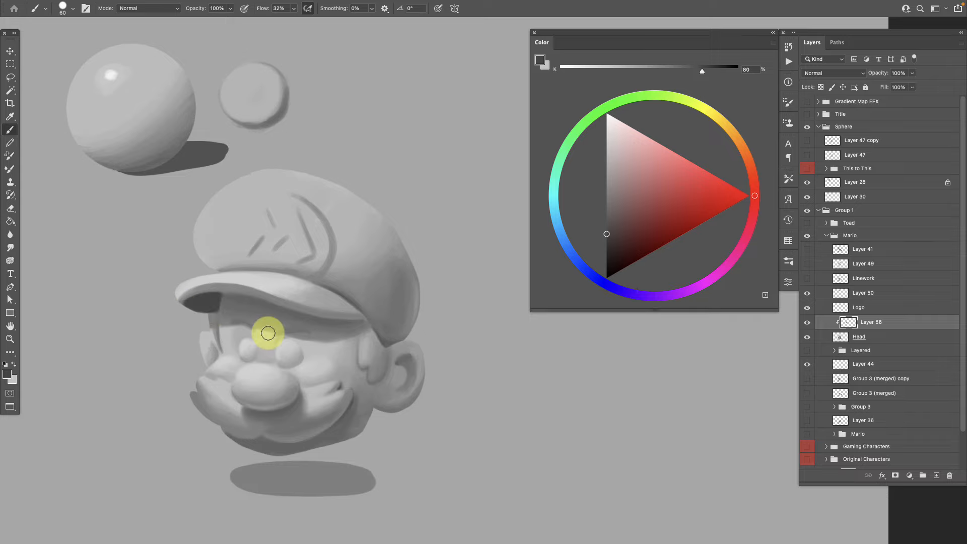
- Blend the brim's dark underside into the far temple using sampled greys of about 58 to 71%
left_click(215, 314, "alt")
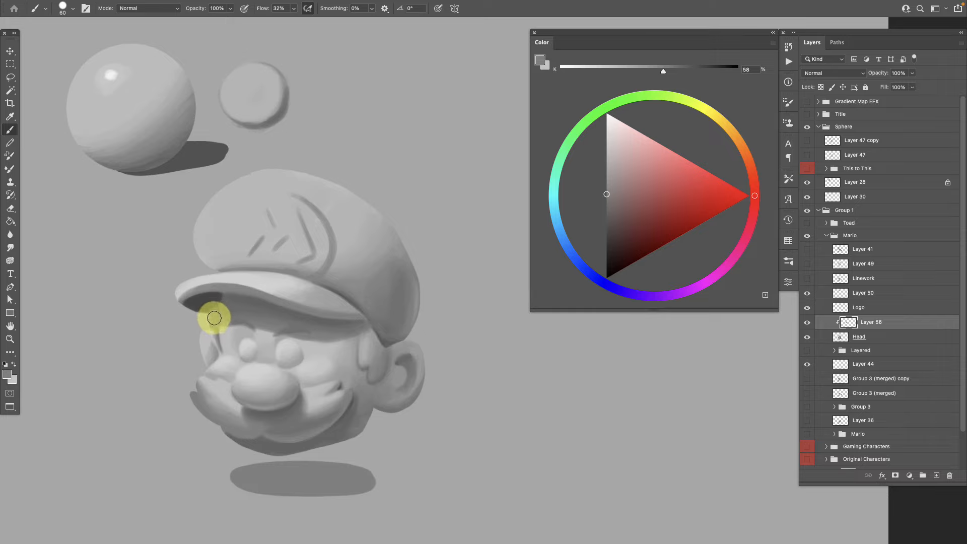
left_click(213, 307, "alt")
left_click(211, 316, "alt")
left_click(213, 311, "alt")
left_click(212, 311, "alt")
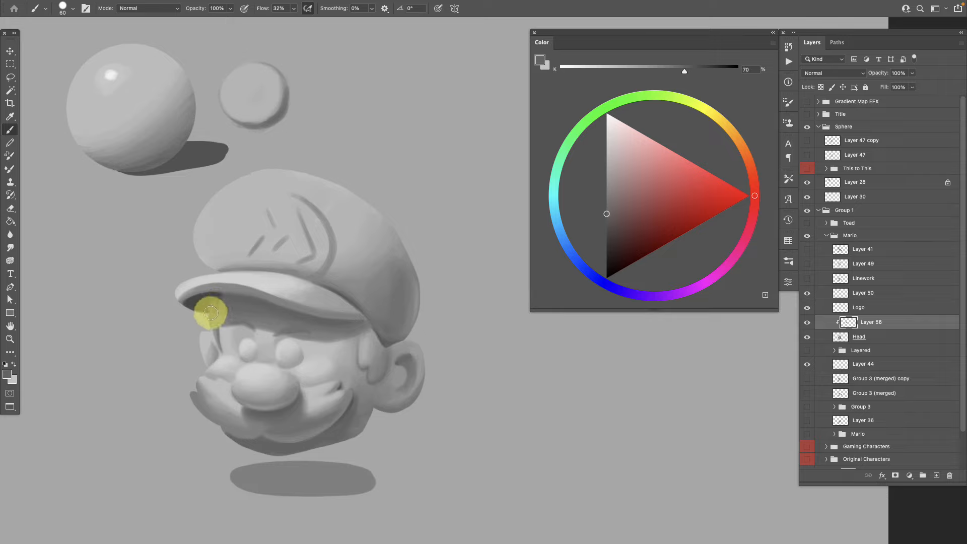
left_click(221, 317, "alt")
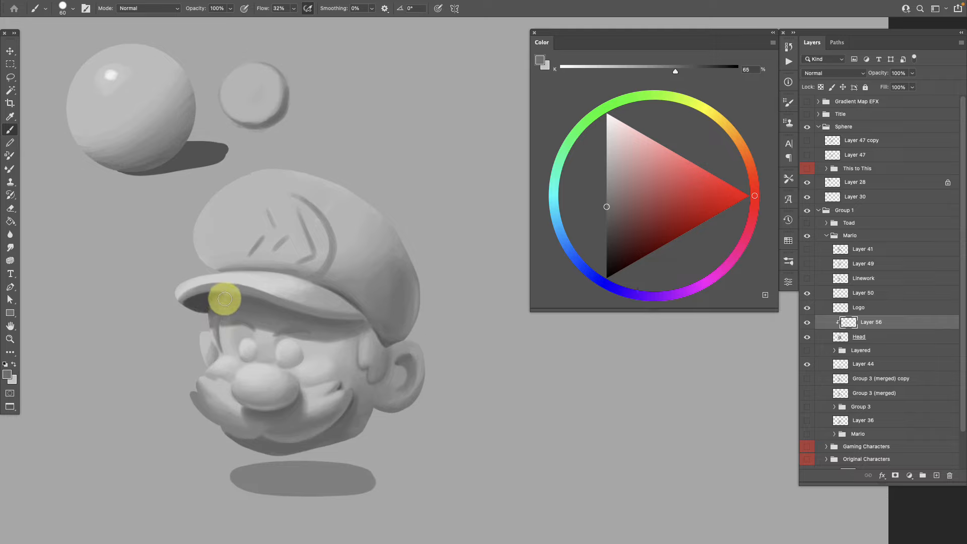
left_click(212, 317, "alt")
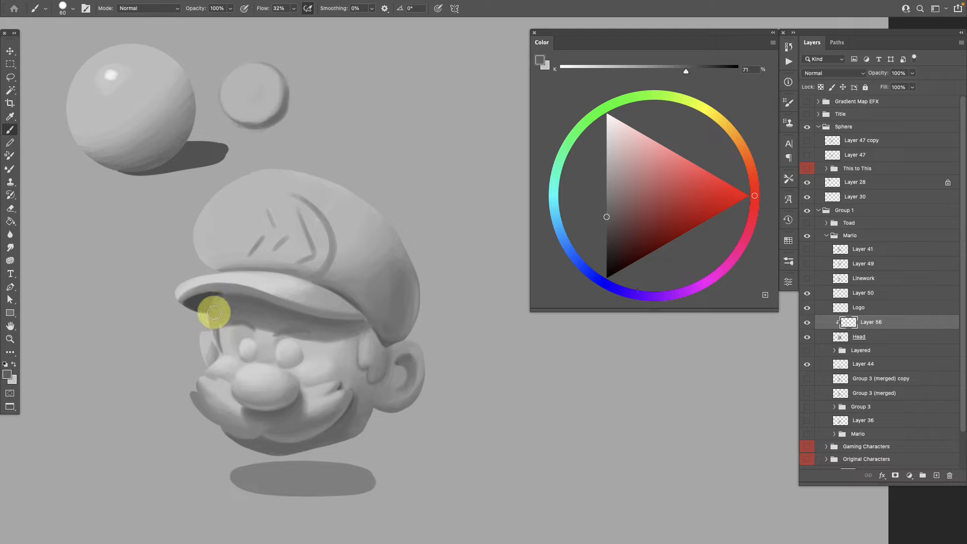
left_click(214, 318, "alt")
left_click(216, 304, "alt")
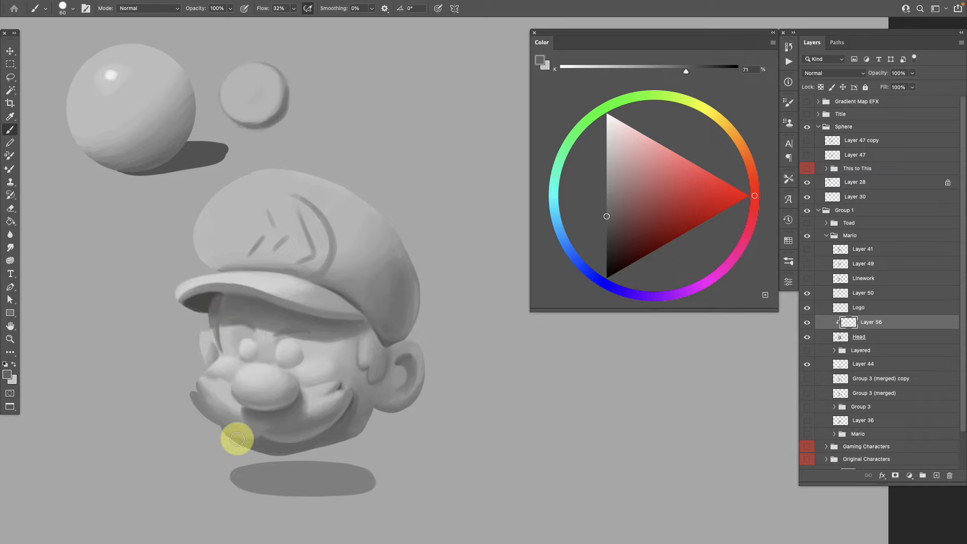
left_click(213, 321, "alt")
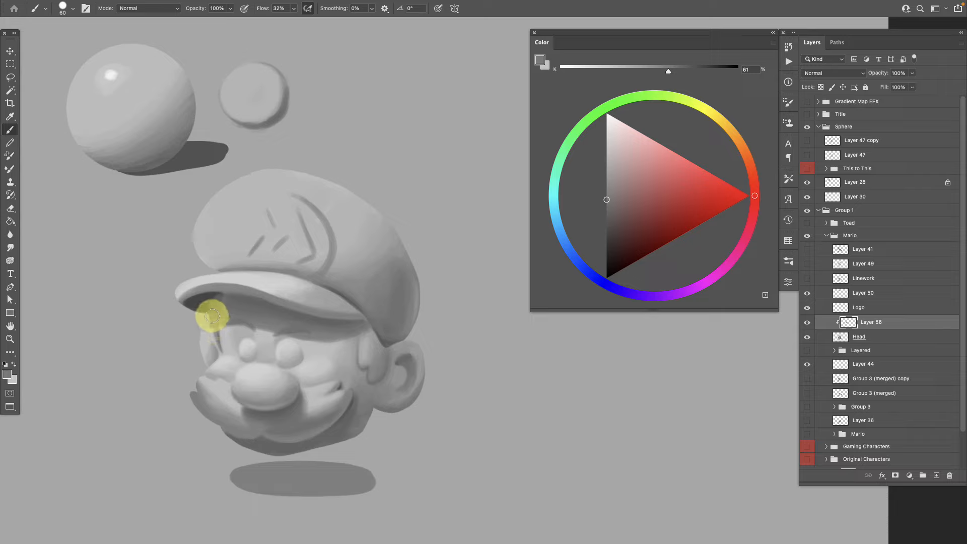
left_click(214, 307, "alt")
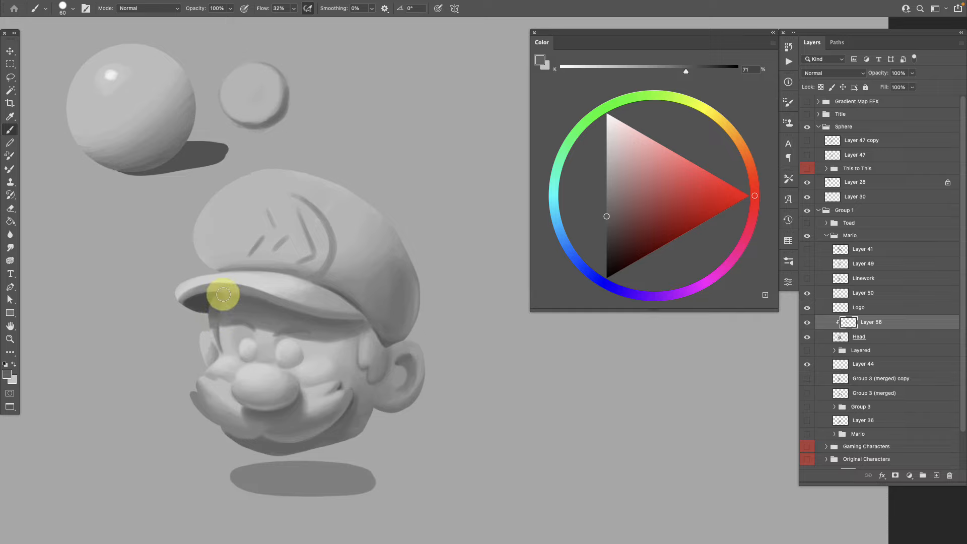
- Smooth the cast shadow across the forehead just beneath the brim with sampled greys of about 62 to 69%
left_click(231, 298, "alt")
left_click(232, 299, "alt")
left_click(232, 298, "alt")
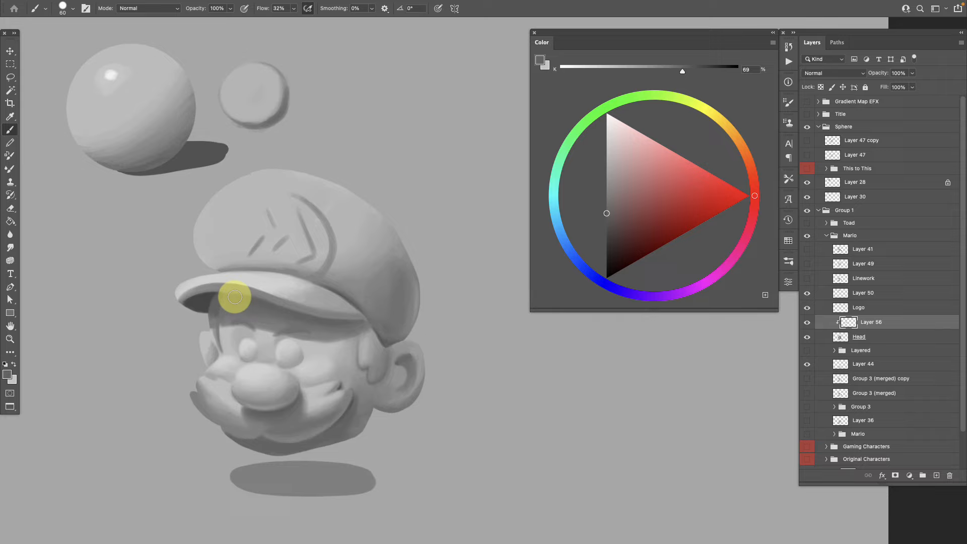
left_click(223, 320, "alt")
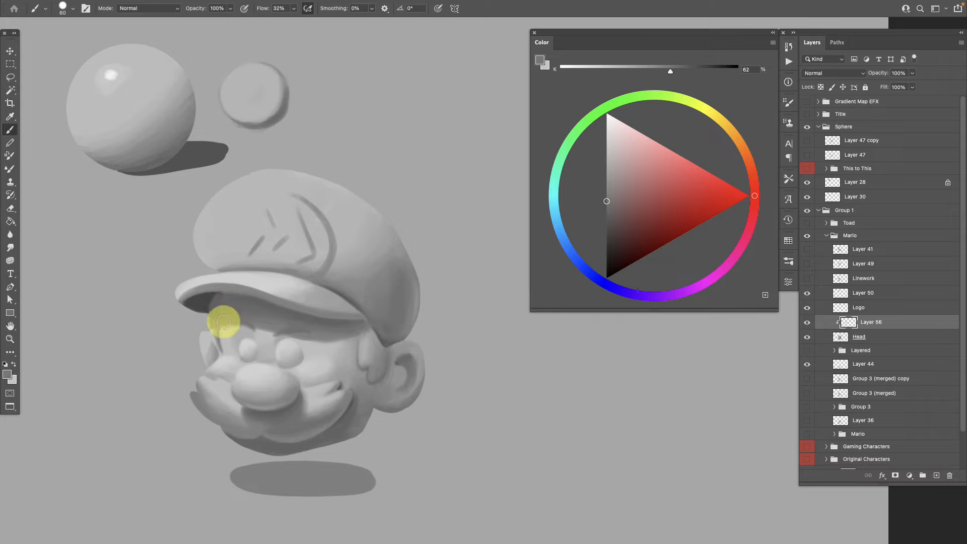
left_click(231, 298, "alt")
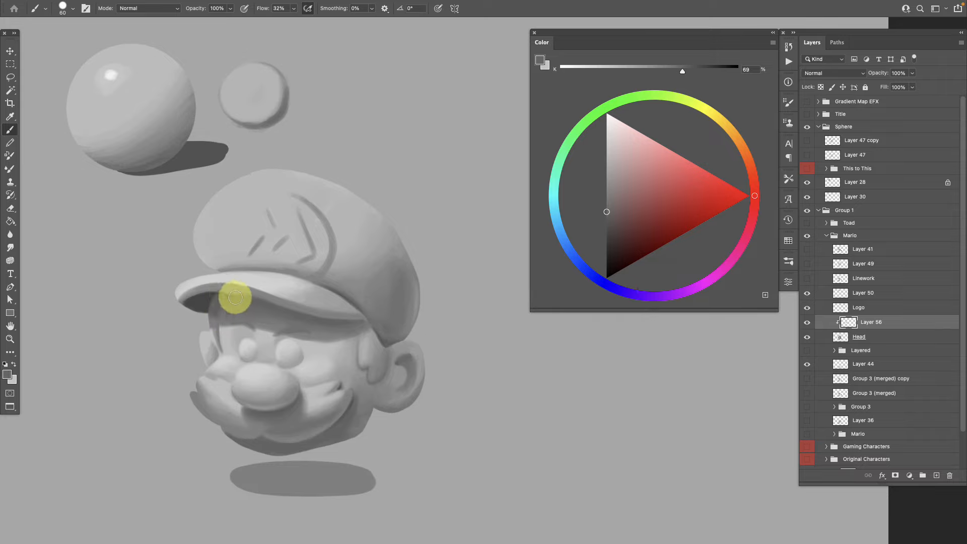
left_click(223, 293, "alt")
mouse_move(256, 296)
left_mouse_down()
mouse_move(232, 287)
mouse_move(277, 302)
left_mouse_up()
left_click(242, 294, "alt")
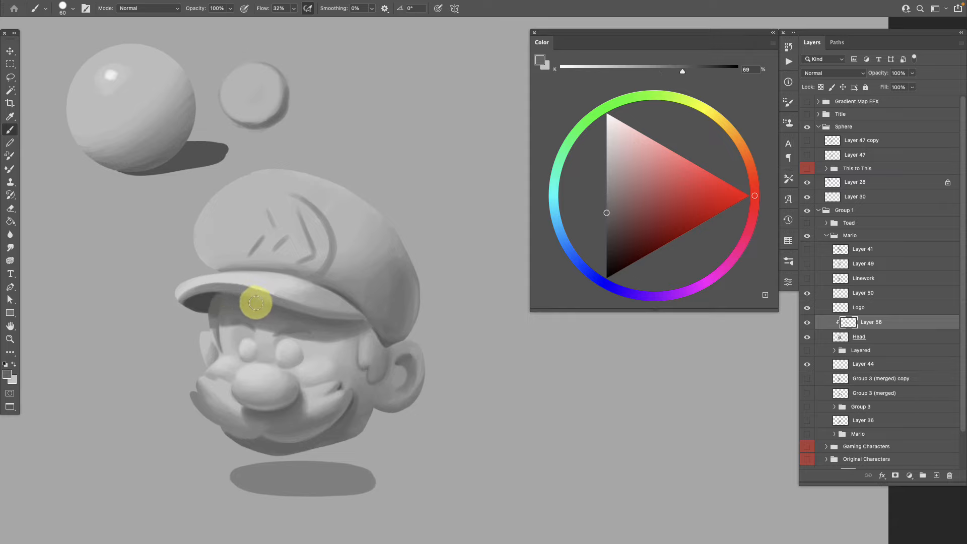
- Soften the shadow's transition down the far temple beside the eyebrow with sampled mid greys
left_click(222, 317, "alt")
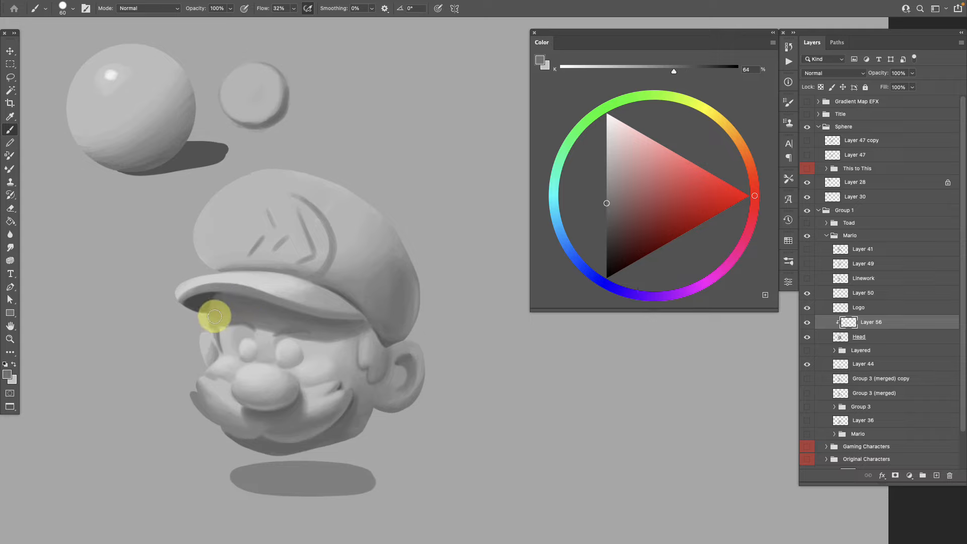
left_click(220, 324, "alt")
left_click(215, 330, "alt")
left_click(214, 330, "alt")
left_click(212, 327, "alt")
left_click(213, 325, "alt")
left_click(212, 323, "alt")
left_click(224, 332, "alt")
left_click(210, 325, "alt")
left_click(214, 326, "alt")
left_click(210, 320, "alt")
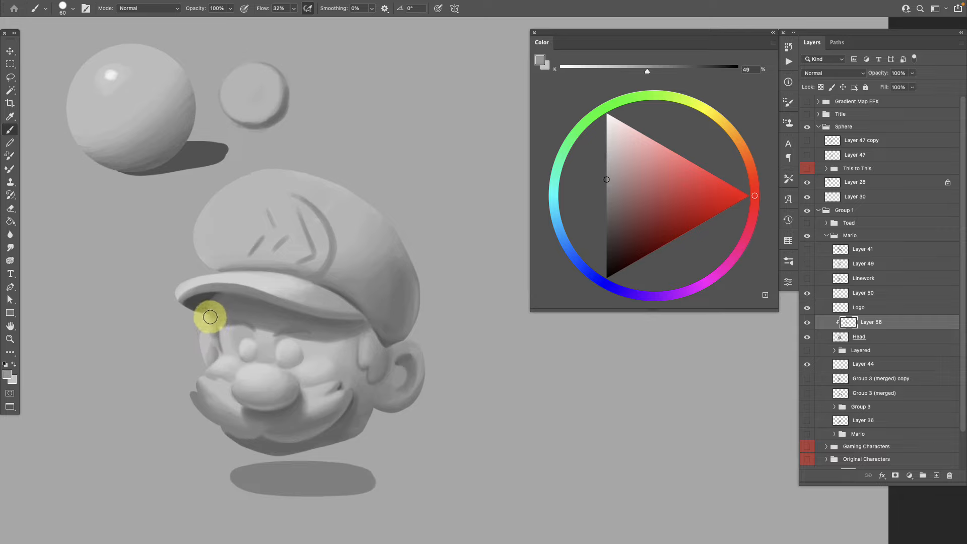
left_click(213, 316, "alt")
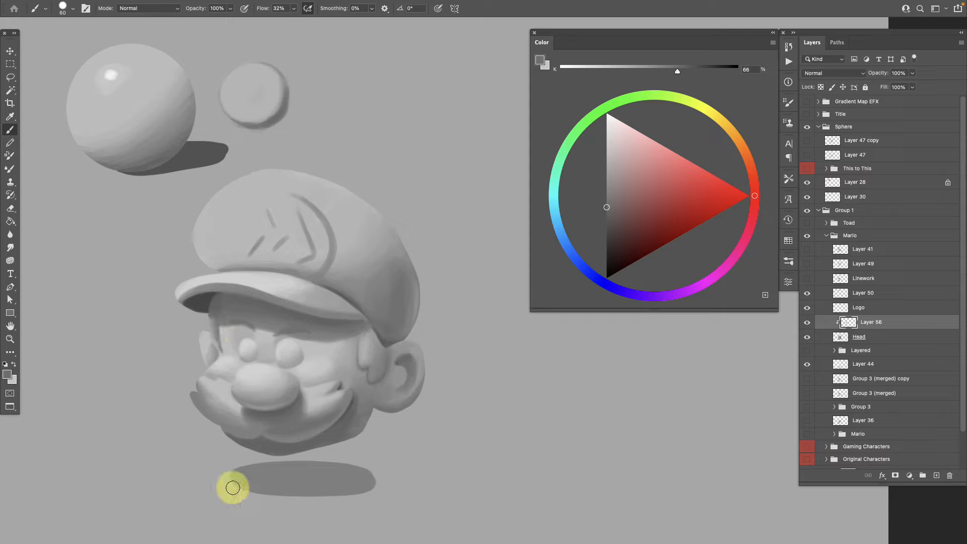
- Blend lighter sampled greys into the skin between the far temple and the far eye
left_click(223, 348, "alt")
left_click(237, 338, "alt")
left_click(217, 337, "alt")
left_click(225, 346, "alt")
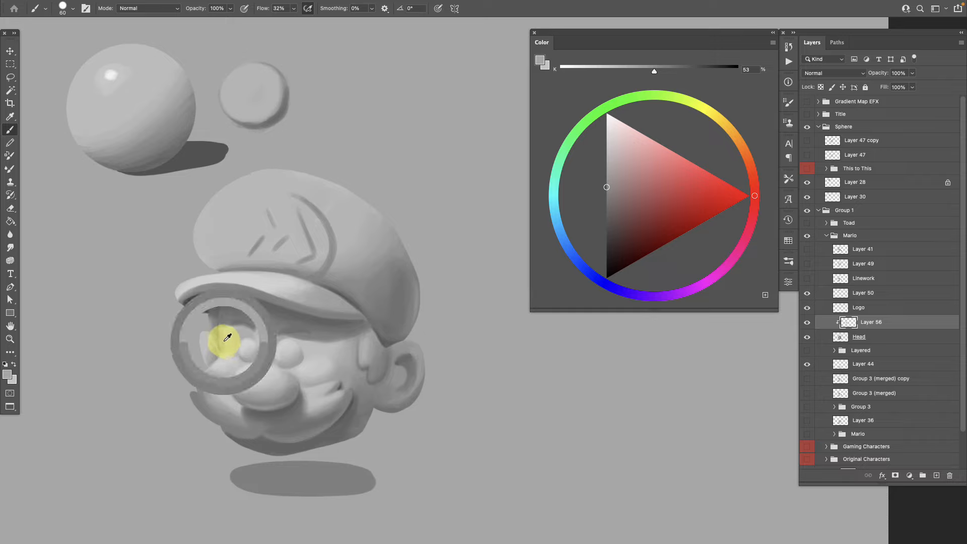
left_click(227, 340, "alt")
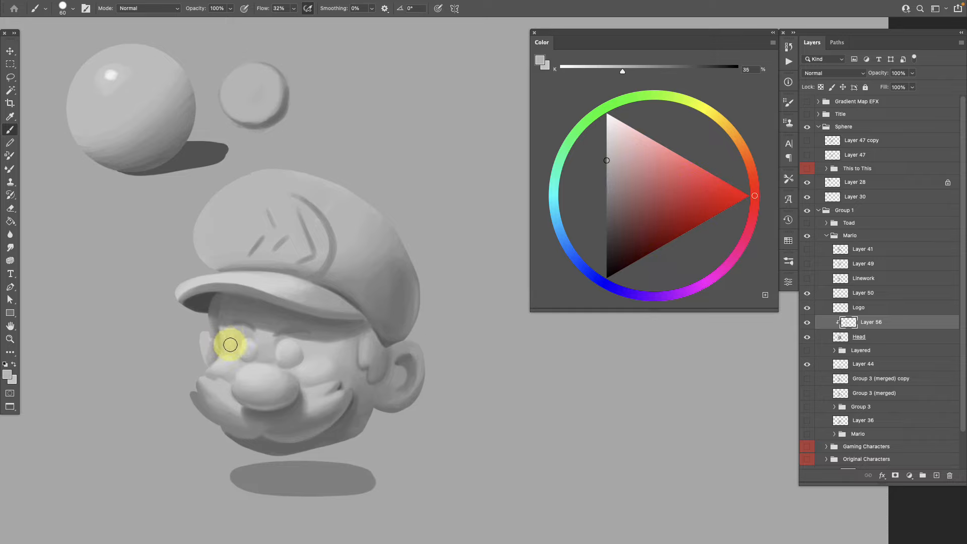
left_click(223, 335, "alt")
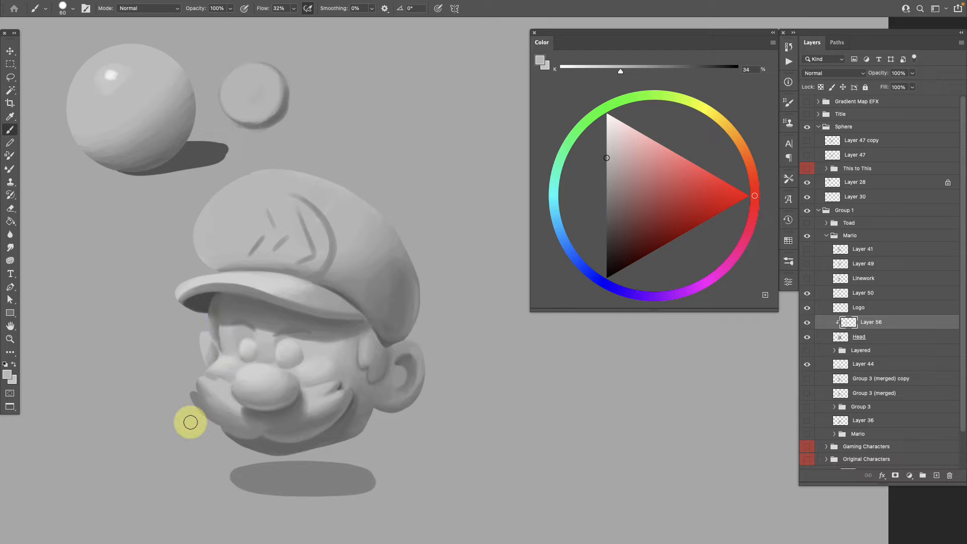
- Deepen the shadow on the far temple under the brim with dark greys sampled from the brim's underside
left_click(199, 294, "alt")
mouse_move(219, 334)
left_mouse_down()
mouse_move(223, 293)
mouse_move(219, 321)
left_mouse_up()
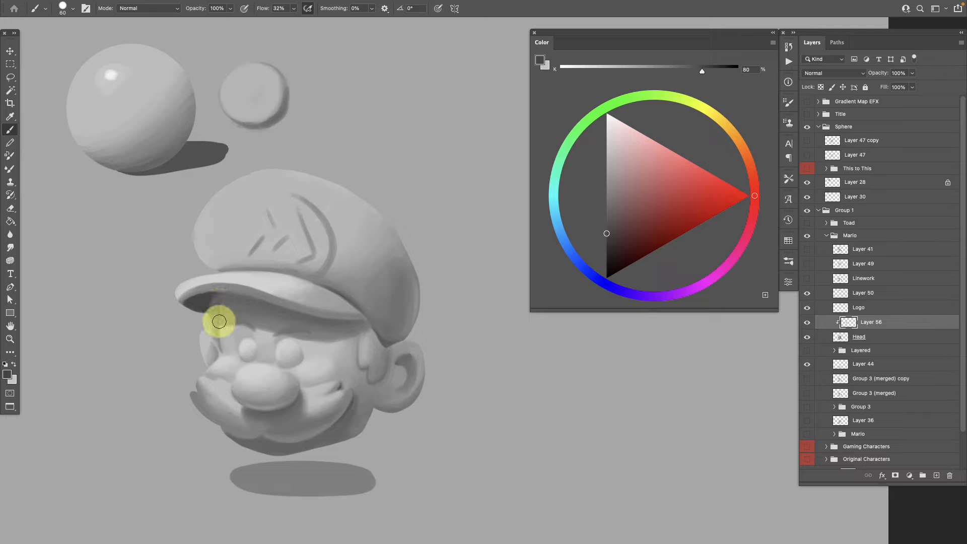
left_click(222, 306, "alt")
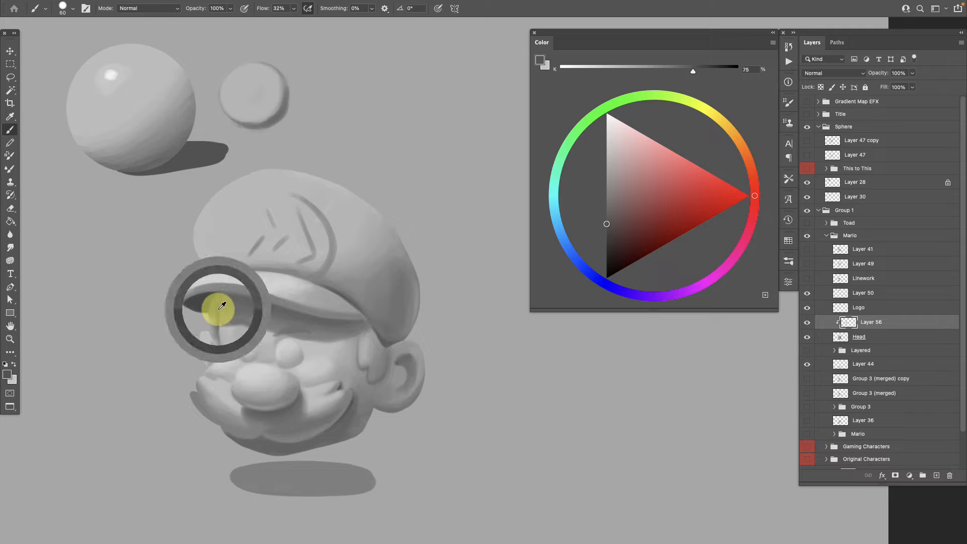
left_click(220, 306, "alt")
mouse_move(219, 307)
left_mouse_down()
mouse_move(215, 328)
mouse_move(218, 291)
mouse_move(218, 319)
left_mouse_up()
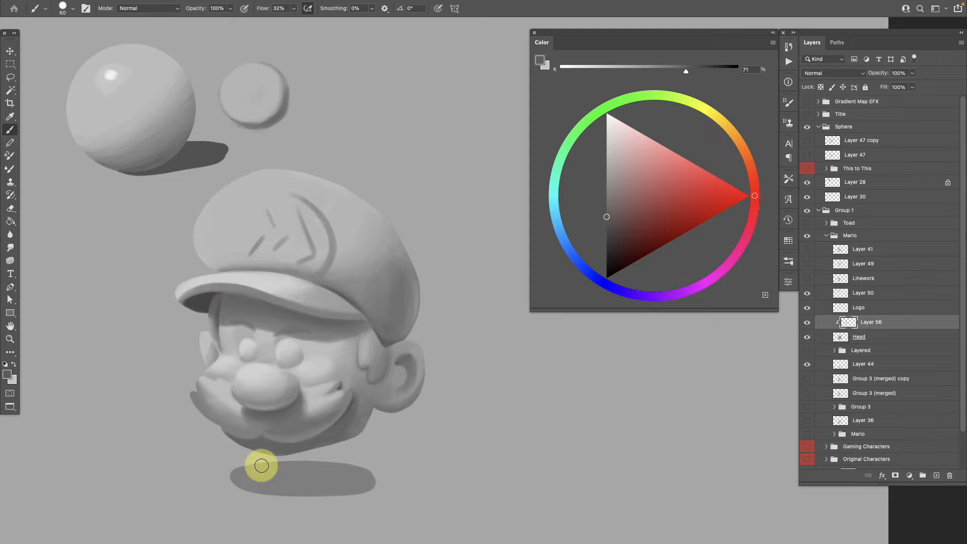
left_click(216, 313, "alt")
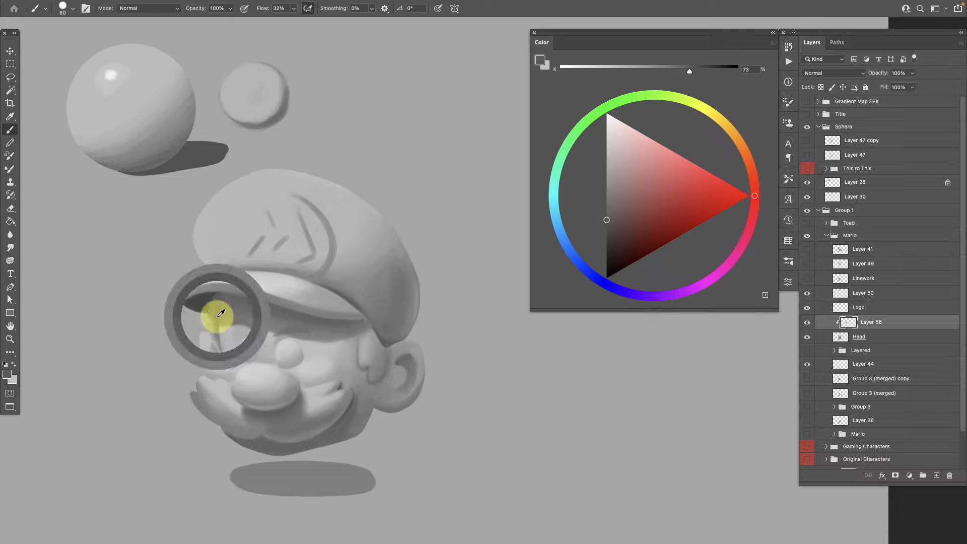
- Blend the front edge of the near sideburn into the cheek and temple with sampled greys
left_click(360, 349, "alt")
mouse_move(361, 357)
left_mouse_down()
mouse_move(357, 341)
mouse_move(365, 371)
left_mouse_up()
left_click(359, 339, "alt")
left_click(357, 340, "alt")
left_click(350, 330, "alt")
left_click(349, 335, "alt")
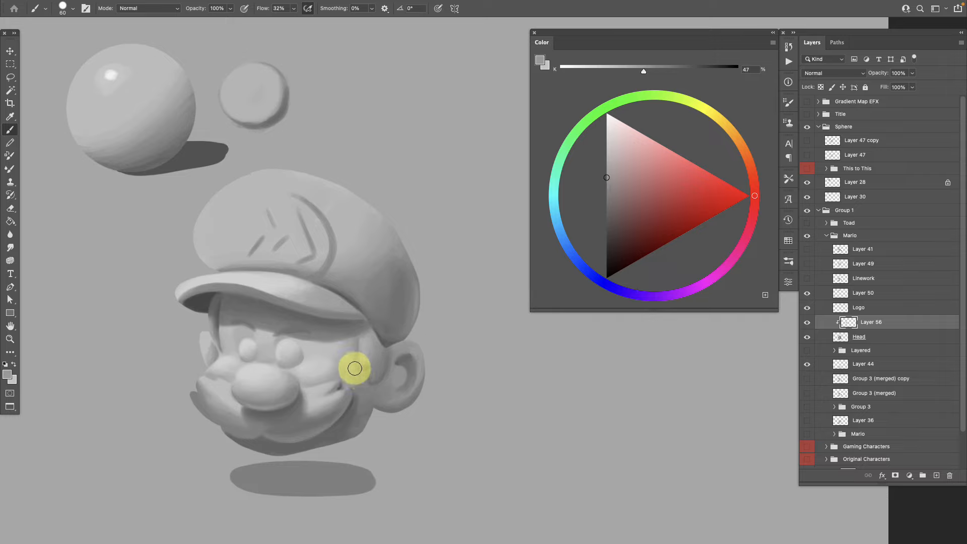
- Shade the back of the near sideburn beside the ear and beneath the cap with sampled greys of about 50 to 62%
left_click(378, 357, "alt")
left_click_drag(378, 356, 379, 345)
left_click(384, 371, "alt")
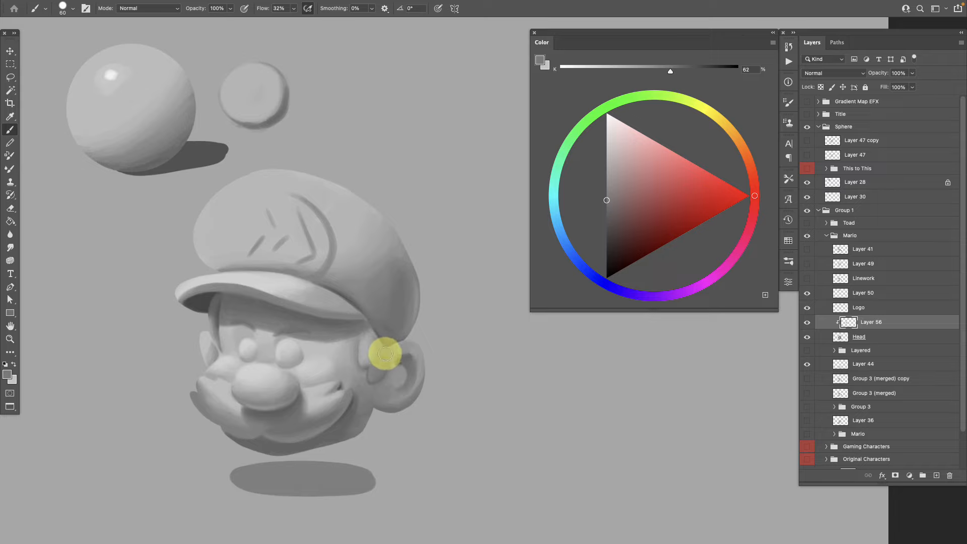
left_click(374, 359, "alt")
left_click_drag(375, 359, 375, 333)
left_click(373, 343, "alt")
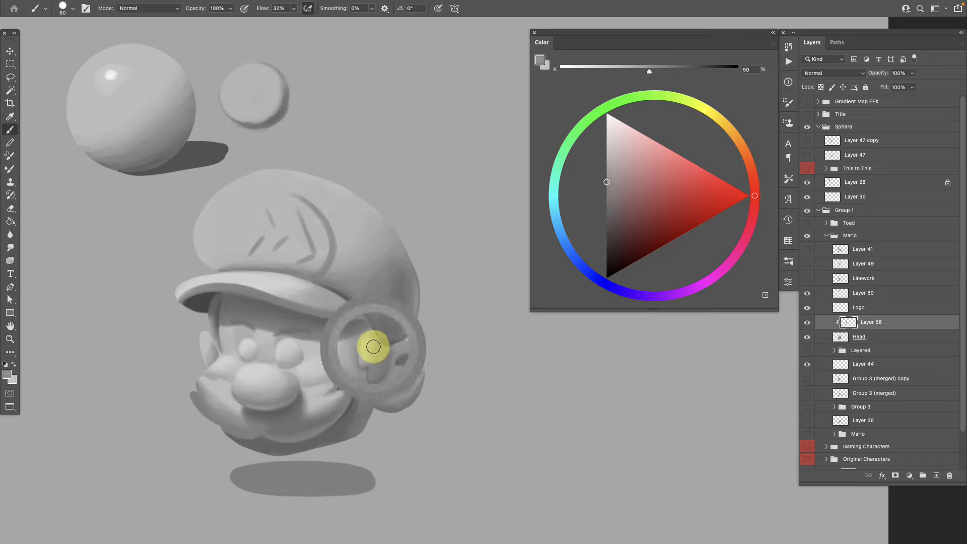
left_click(375, 353, "alt")
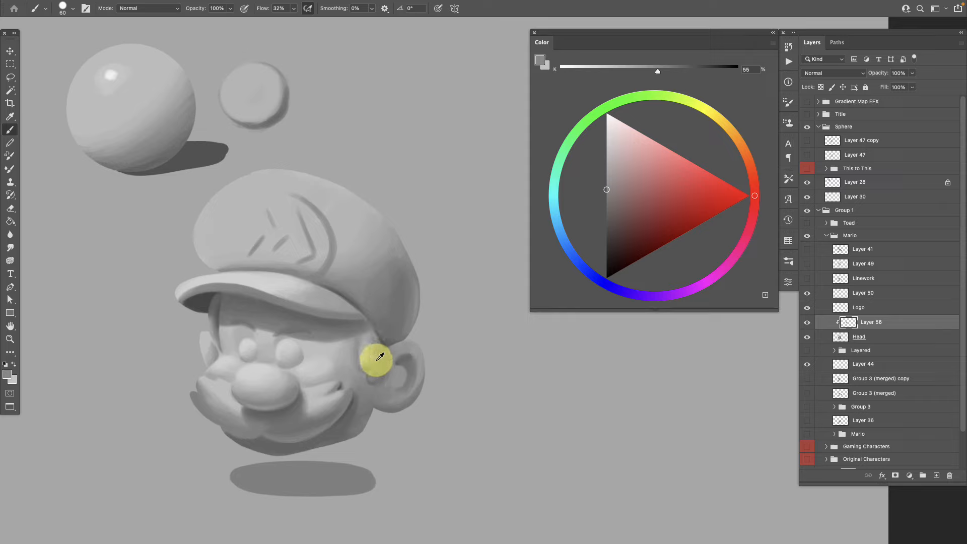
- Model the near sideburn's rounded front with sampled greys of about 38 to 49%
left_click(367, 347, "alt")
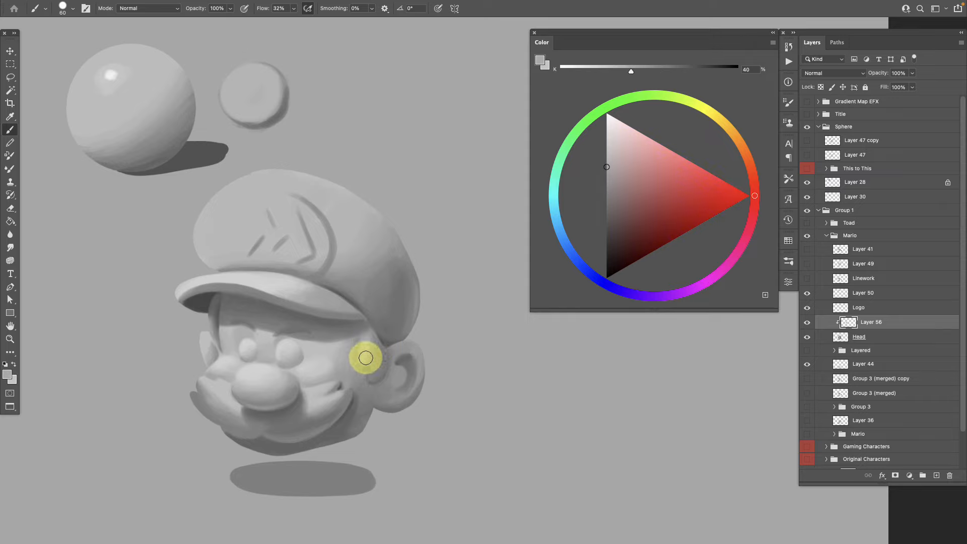
left_click(366, 345, "alt")
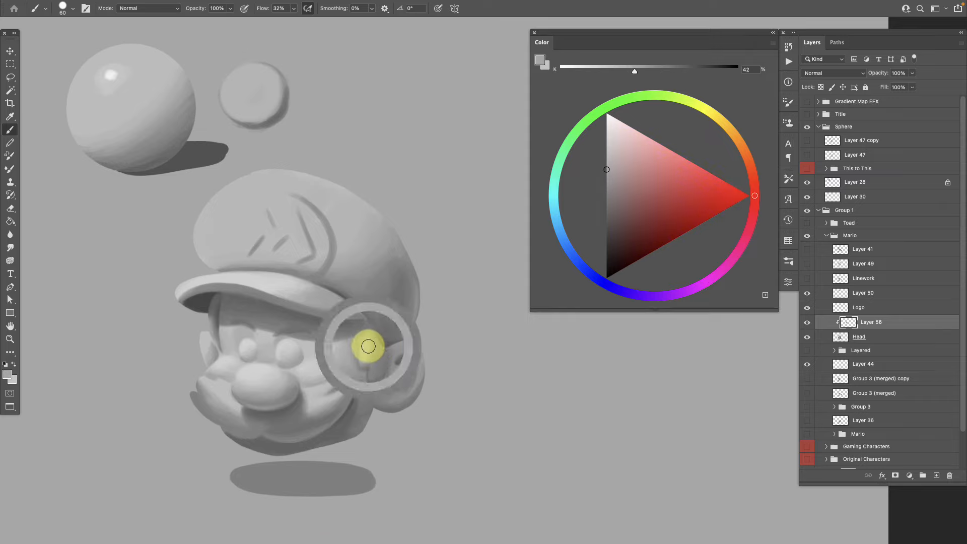
left_click(368, 359, "alt")
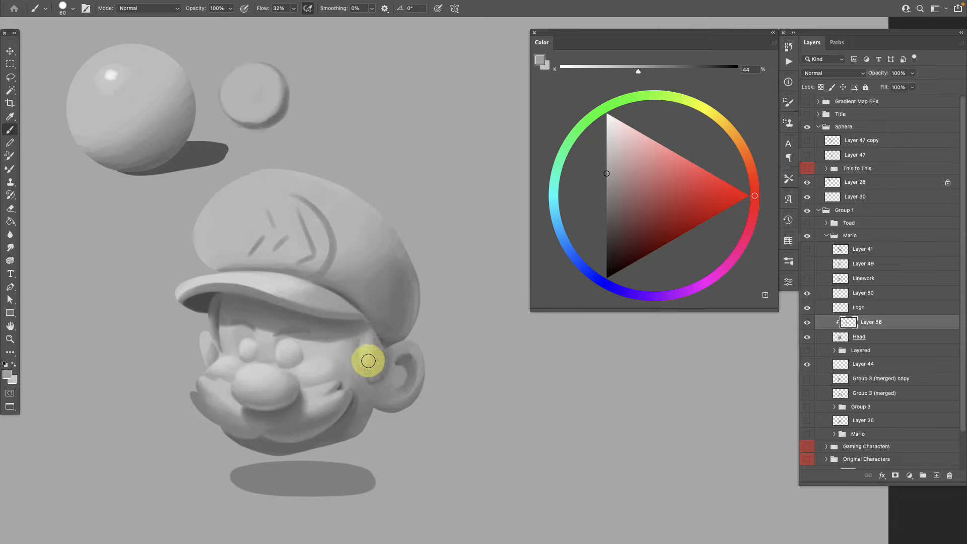
left_click(372, 334, "alt")
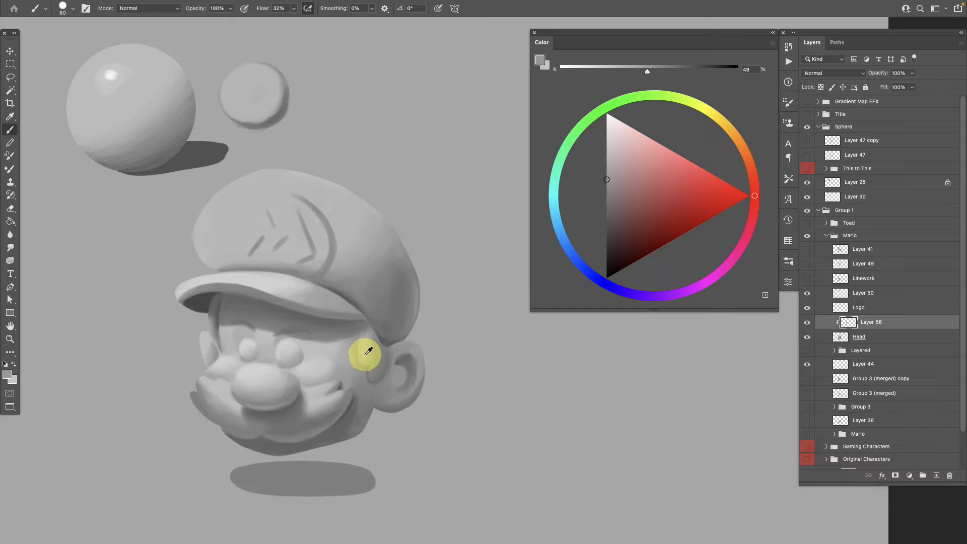
left_click(374, 368, "alt")
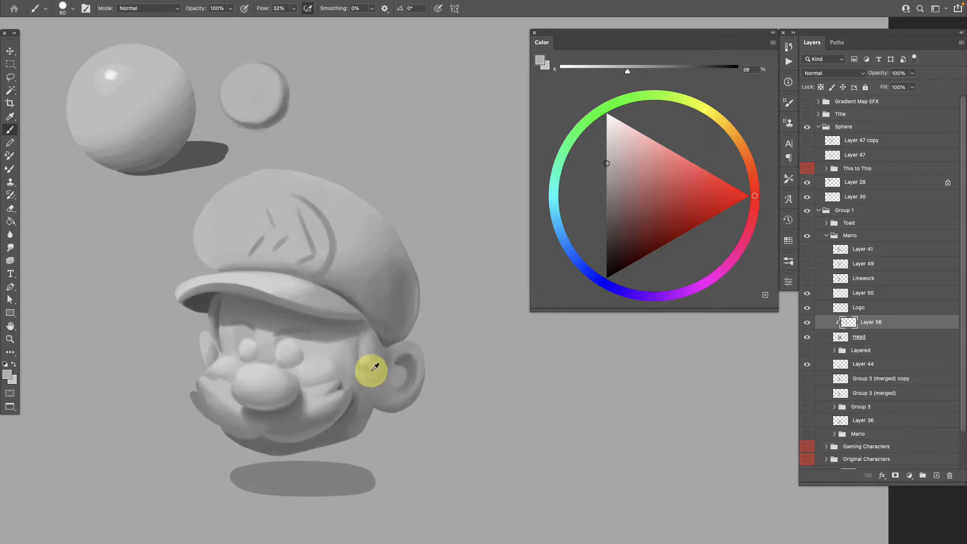
left_click(372, 344, "alt")
left_click(360, 348, "alt")
mouse_move(361, 348)
left_mouse_down()
mouse_move(362, 330)
mouse_move(367, 367)
left_mouse_up()
left_click(367, 481)
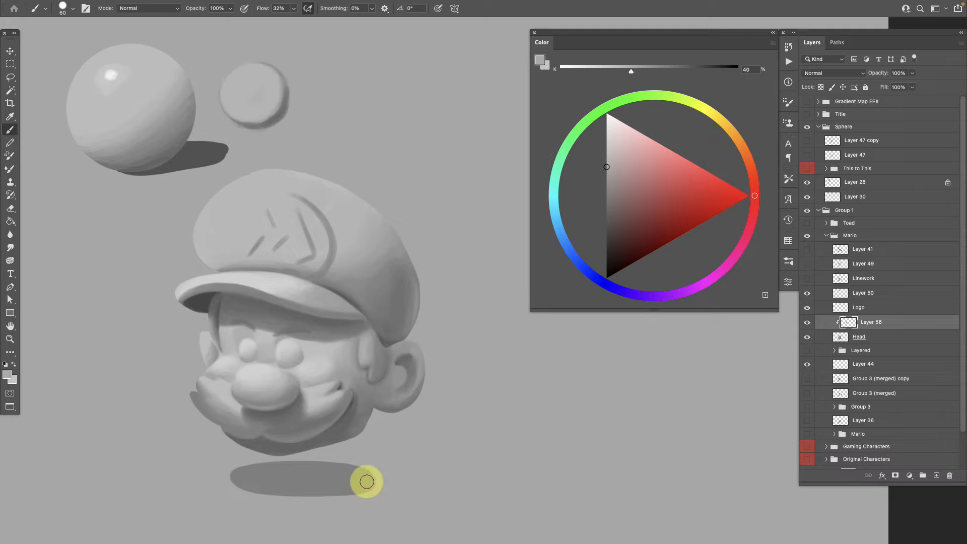
- Darken the near ear's inner fold and the shadow beneath the cap with sampled greys of about 54 to 68%
left_click(387, 384, "alt")
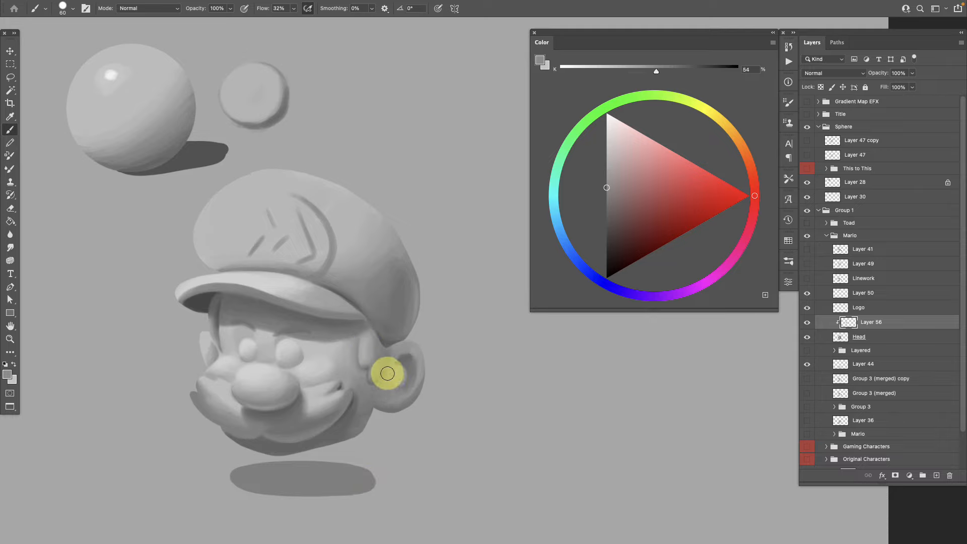
mouse_move(387, 383)
left_mouse_down()
mouse_move(393, 352)
mouse_move(388, 373)
left_mouse_up()
left_click(402, 352, "alt")
left_click(412, 360, "alt")
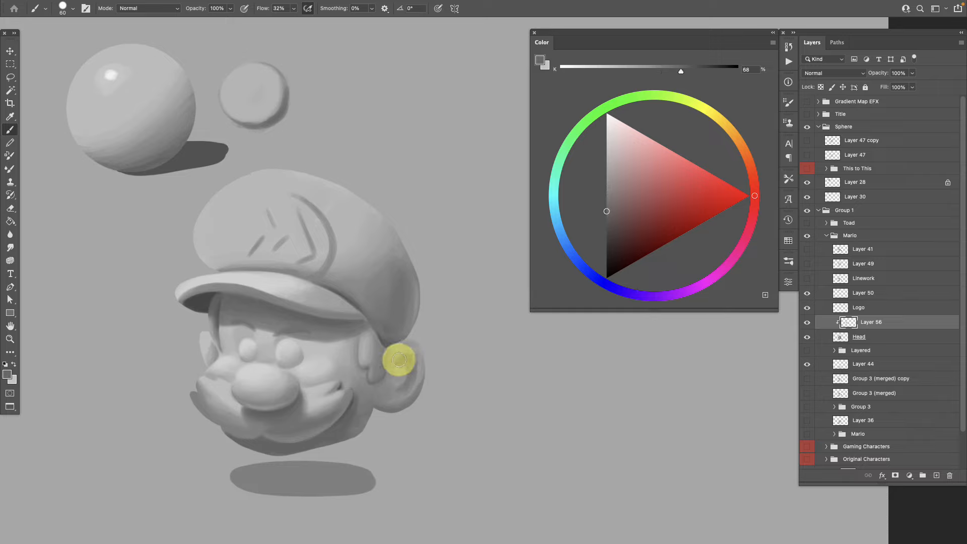
- Shade the near ear's hollow, lobe and lower rim with picked and sampled mid greys of about 48 to 50%
left_click(400, 365, "alt")
left_click(607, 169)
mouse_move(401, 370)
left_mouse_down()
mouse_move(395, 365)
mouse_move(389, 397)
left_mouse_up()
left_click(393, 396, "alt")
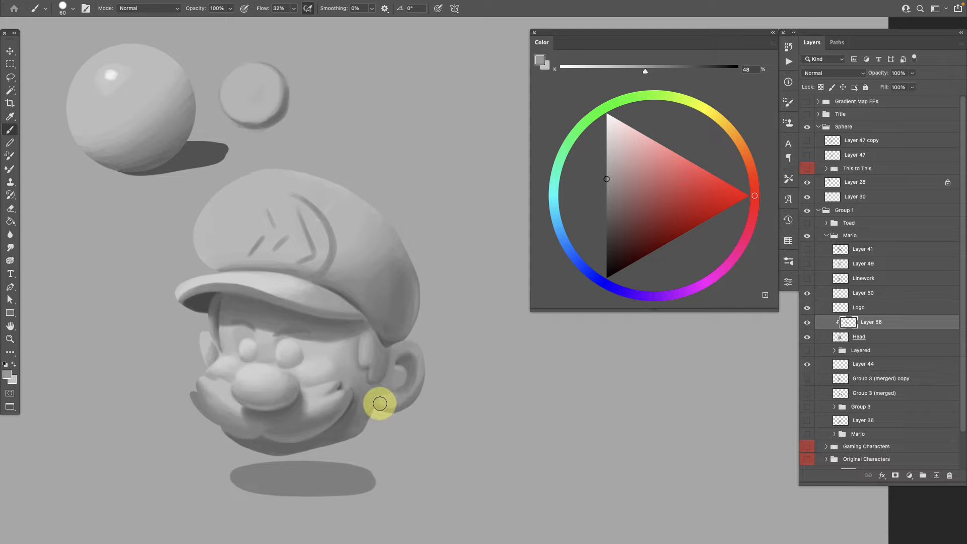
left_click_drag(412, 389, 391, 403)
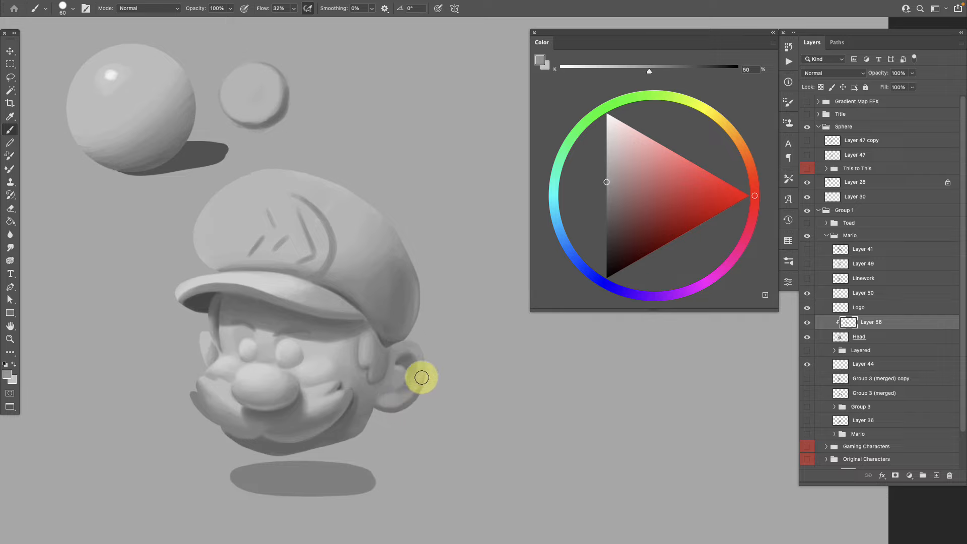
mouse_move(419, 387)
left_mouse_down()
mouse_move(381, 407)
mouse_move(404, 405)
left_mouse_up()
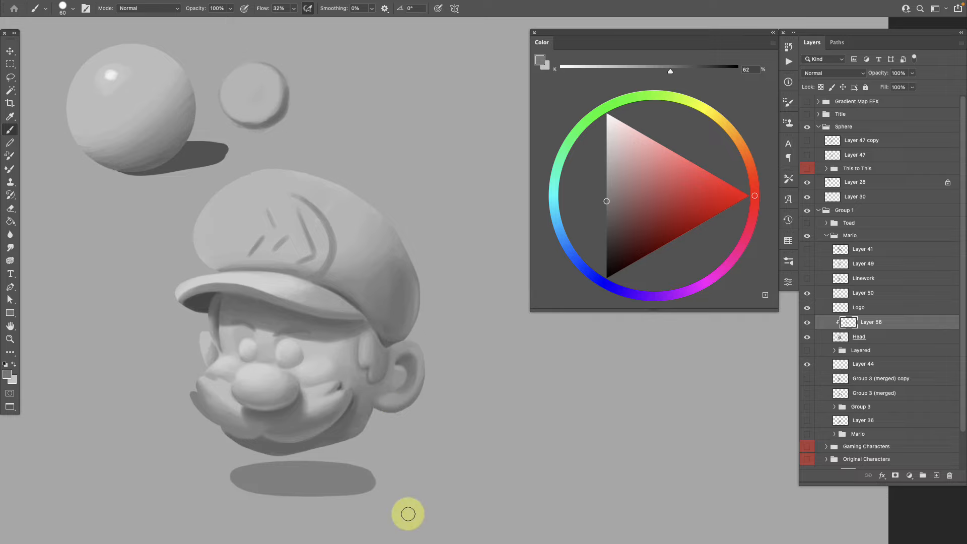
- Blend the near ear's lobe into its inner fold with sampled greys of about 48 to 57%
left_click(395, 396, "alt")
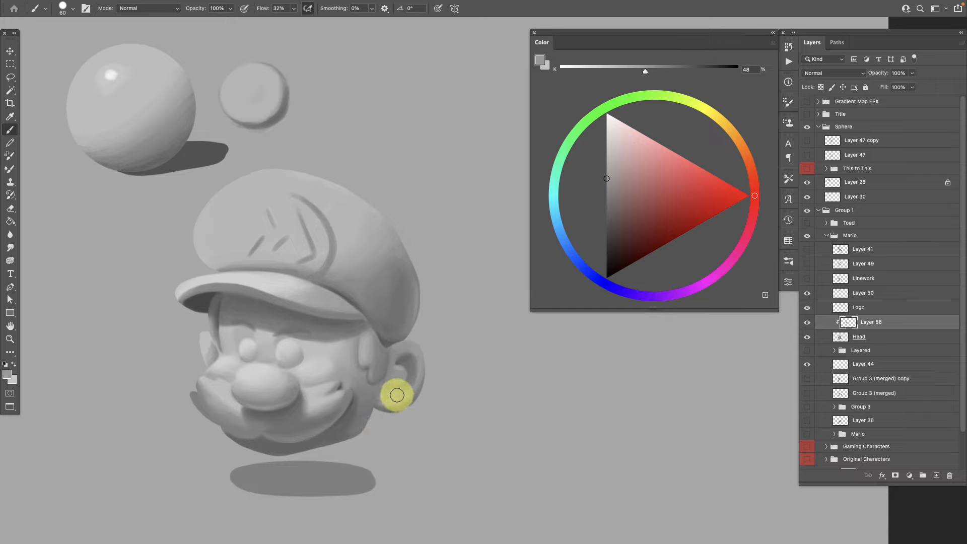
left_click(387, 383, "alt")
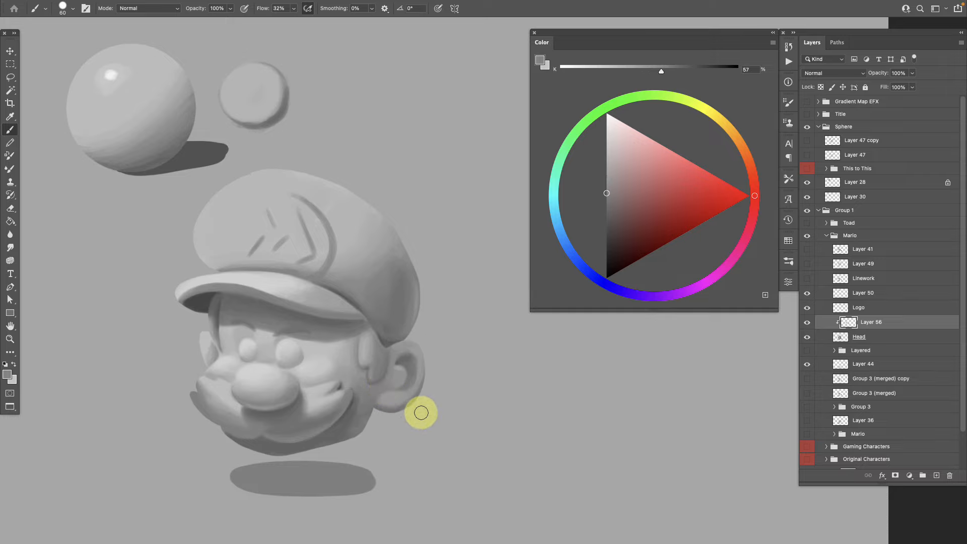
left_click(401, 394, "alt")
left_click(393, 378, "alt")
left_click_drag(393, 378, 399, 369)
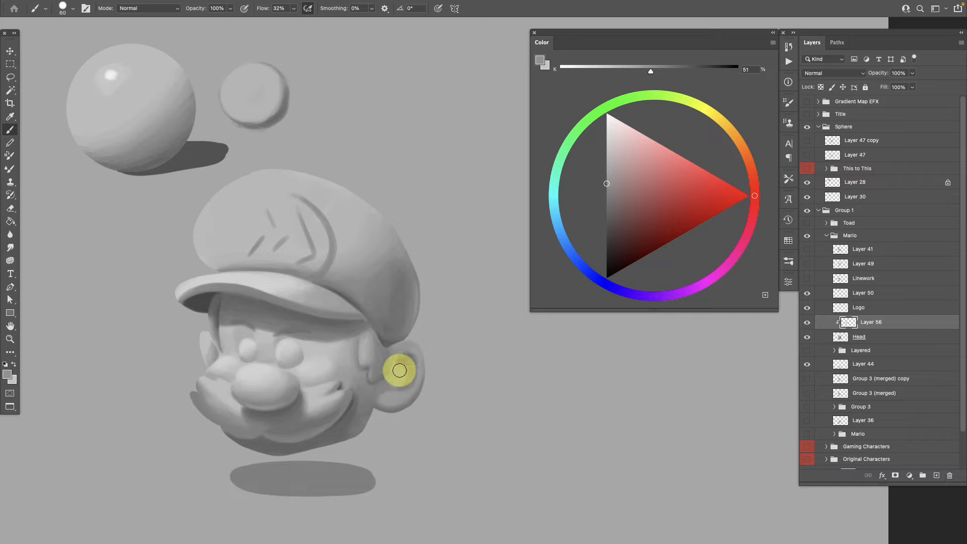
- Shade the near ear's outer rim from the lobe up to the cap with sampled greys
mouse_move(425, 439)
left_mouse_down()
mouse_move(371, 452)
mouse_move(395, 442)
left_mouse_up()
left_click(408, 401, "alt")
mouse_move(410, 402)
left_mouse_down()
mouse_move(406, 358)
mouse_move(419, 351)
left_mouse_up()
left_click(416, 376, "alt")
left_click(414, 346, "alt")
left_click(410, 347, "alt")
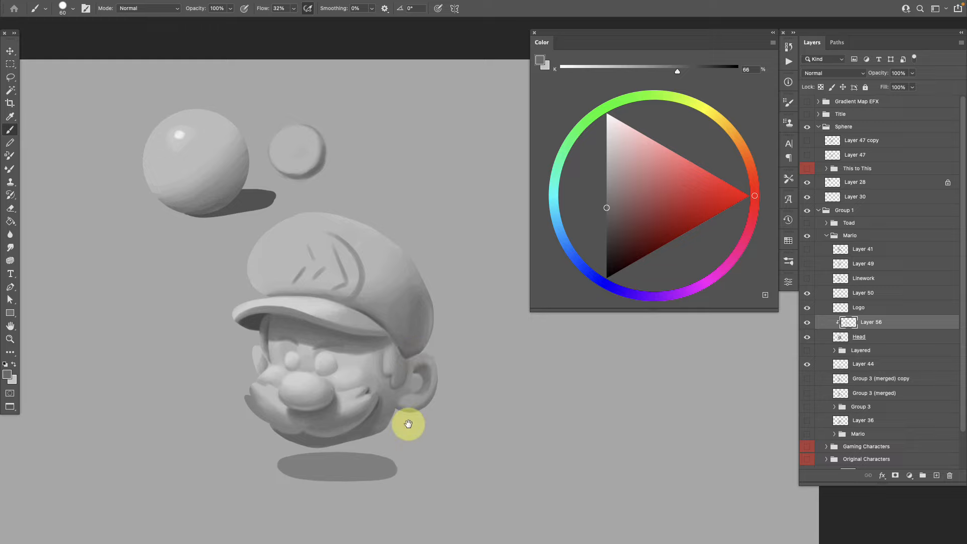
- Deepen the cast shadow under the near end of the brim with 75 to 80% greys, enlarging the brush to 100
left_click_drag(406, 421, 406, 425)
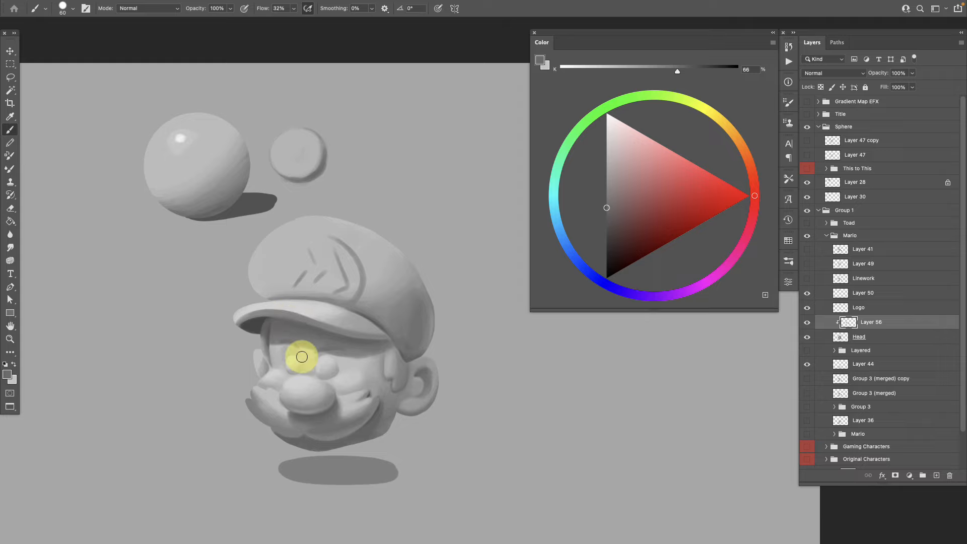
mouse_move(302, 357)
left_mouse_down()
mouse_move(282, 319)
mouse_move(253, 320)
mouse_move(289, 331)
mouse_move(320, 311)
mouse_move(291, 366)
mouse_move(256, 332)
mouse_move(382, 345)
left_mouse_up()
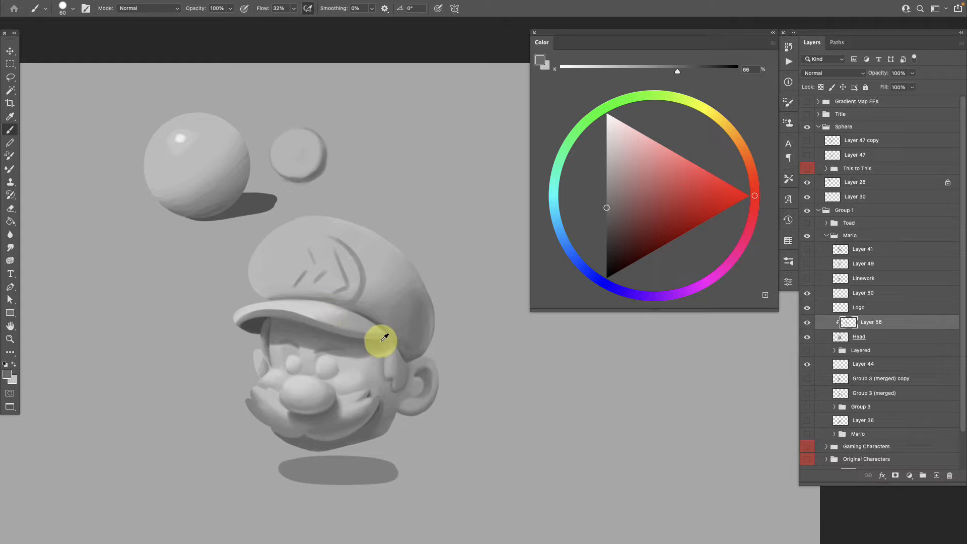
mouse_move(386, 338)
left_mouse_down()
mouse_move(274, 339)
mouse_move(385, 341)
left_mouse_up()
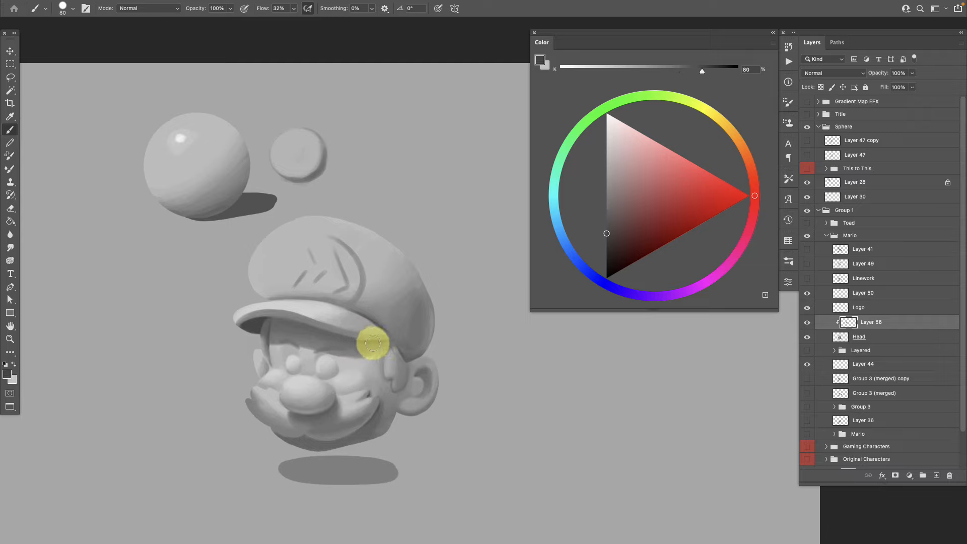
left_click_drag(388, 339, 347, 340)
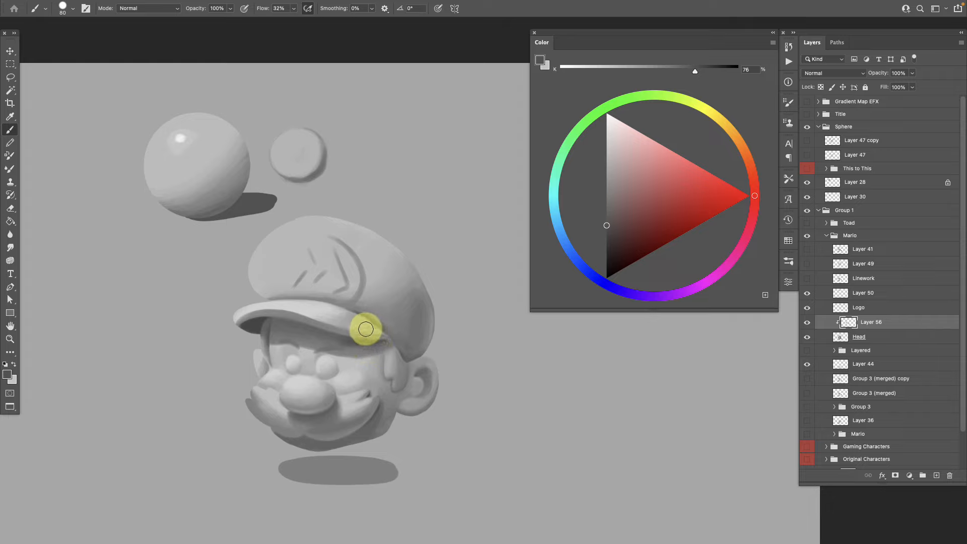
left_click_drag(379, 343, 370, 342)
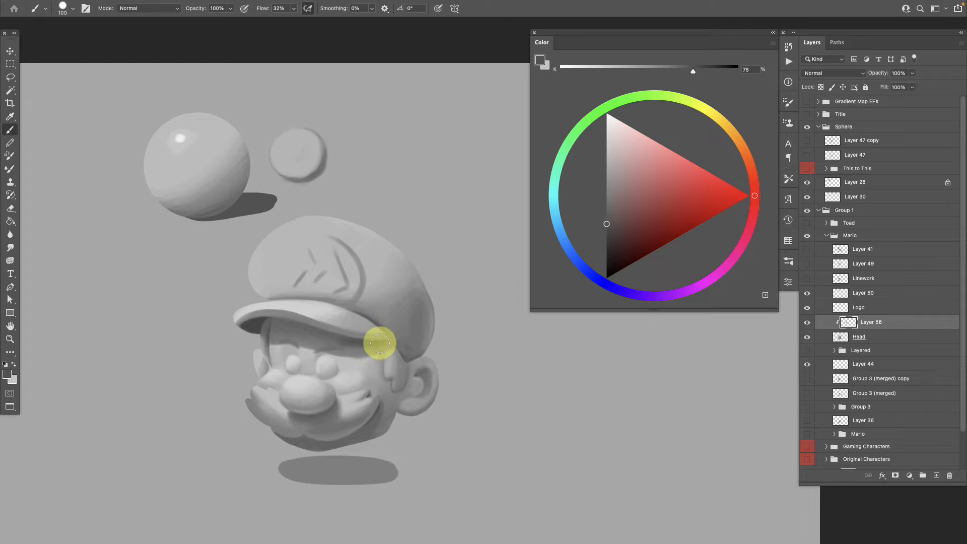
- Blend the brim's cast shadow across the middle of the forehead with sampled greys of about 65 to 71%
left_click(338, 338, "alt")
left_click(336, 338, "alt")
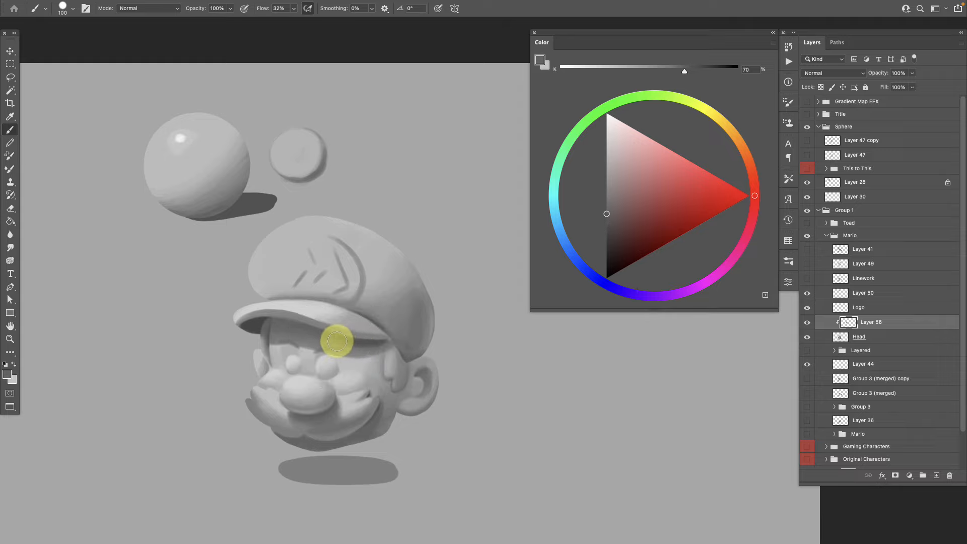
left_click(339, 340, "alt")
left_click(351, 339, "alt")
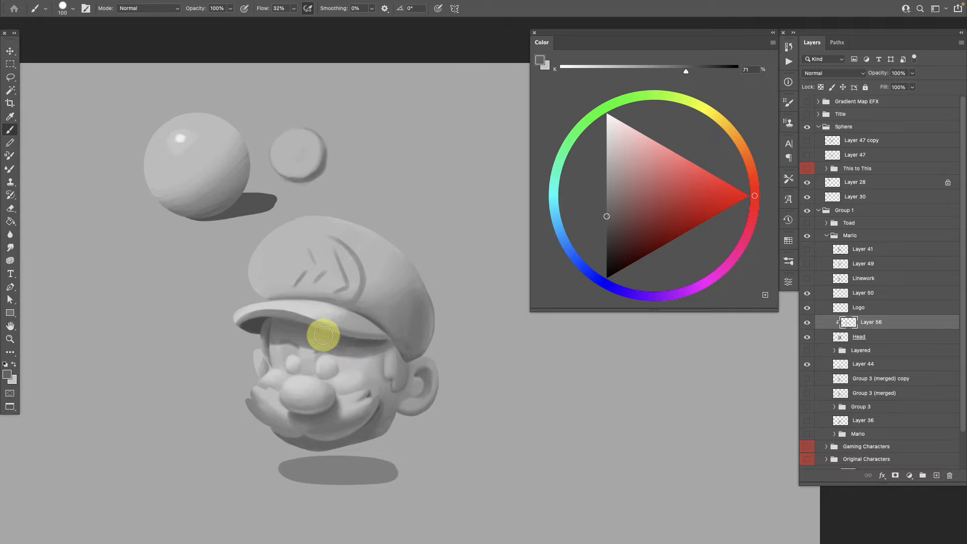
left_click(324, 336, "alt")
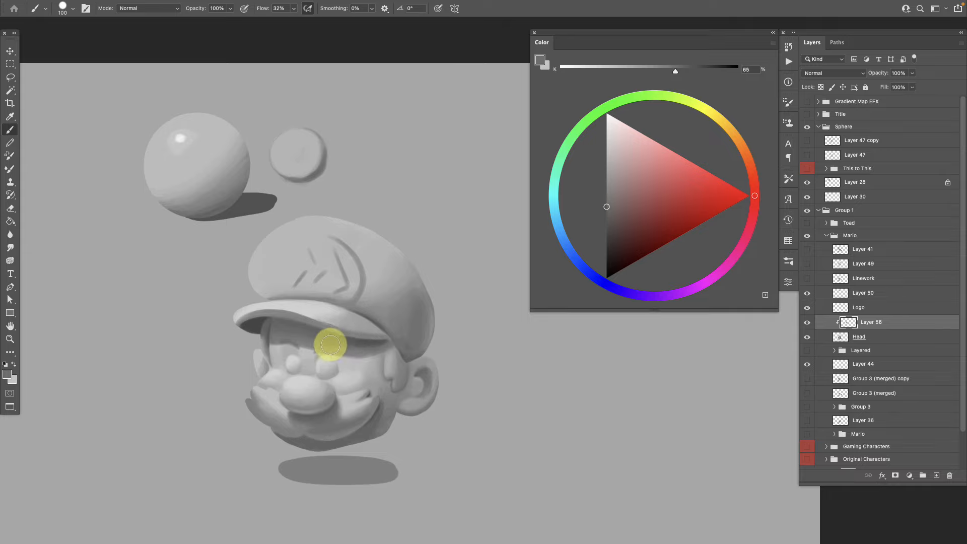
- Darken and soften the brim's cast shadow over the near brow and temple with sampled greys of about 62 to 80%
left_click_drag(385, 401, 429, 412)
left_click(421, 345, "alt")
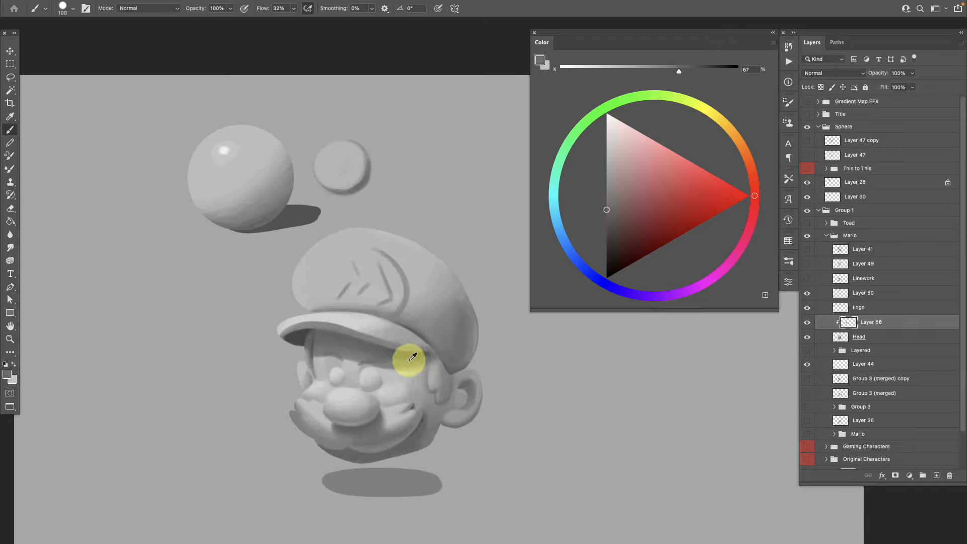
left_click(426, 355, "alt")
left_click(409, 354, "alt")
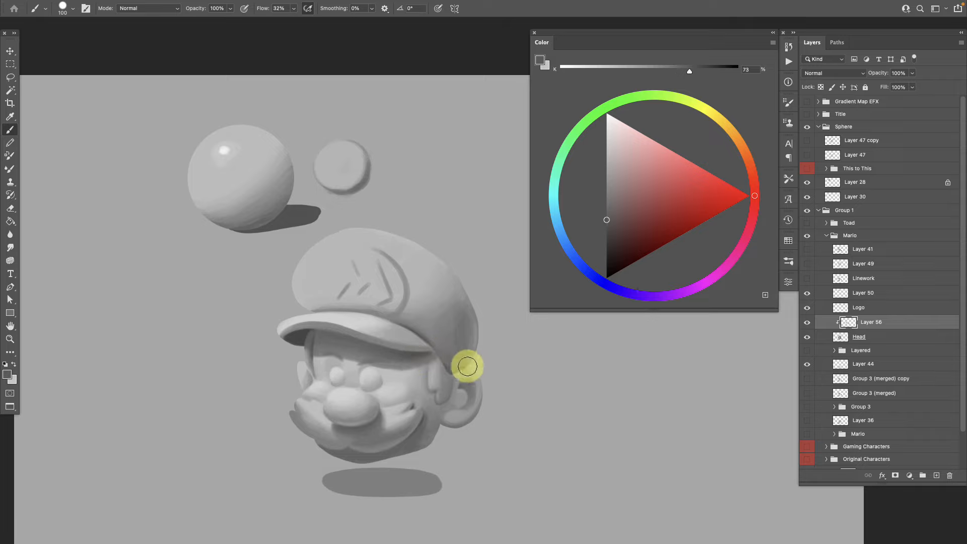
left_click(302, 335, "alt")
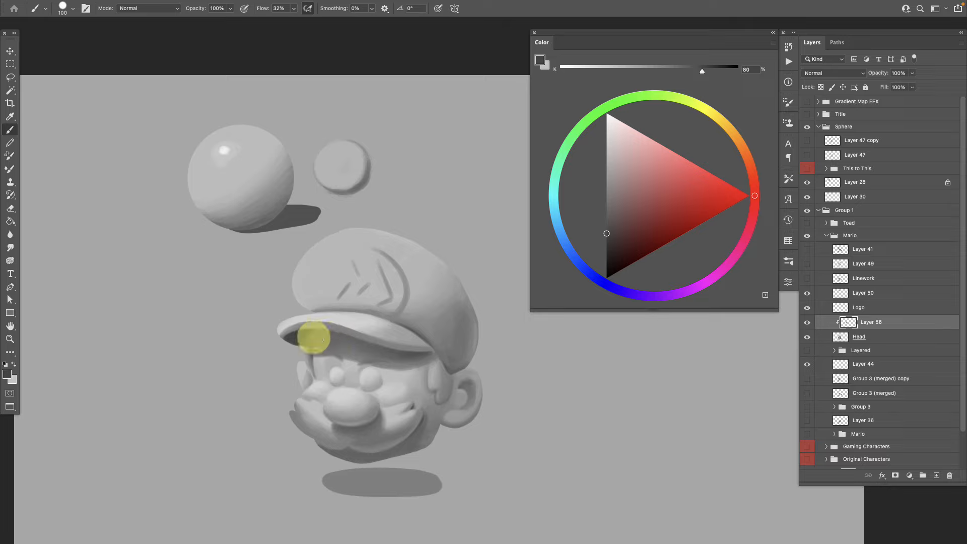
left_click(425, 357, "alt")
left_click(403, 360, "alt")
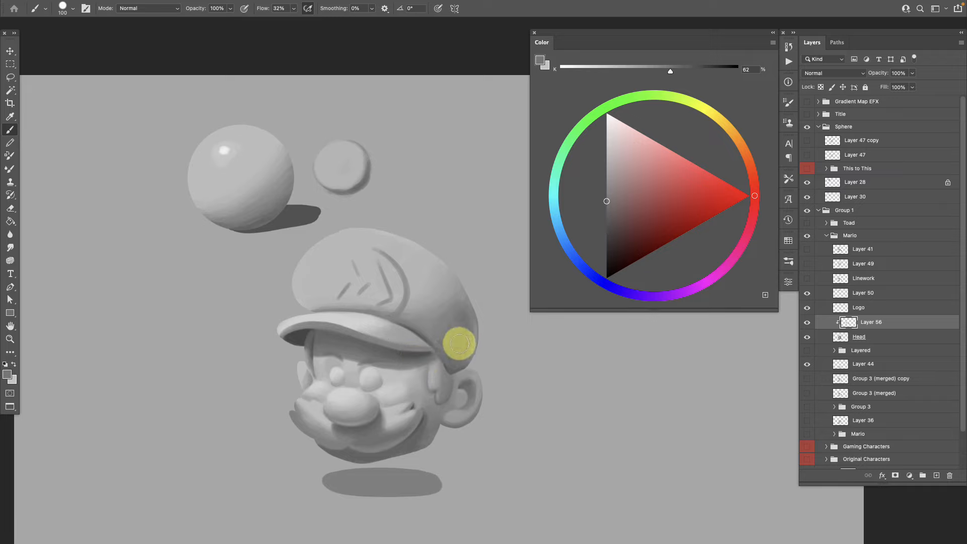
left_click(434, 351, "alt")
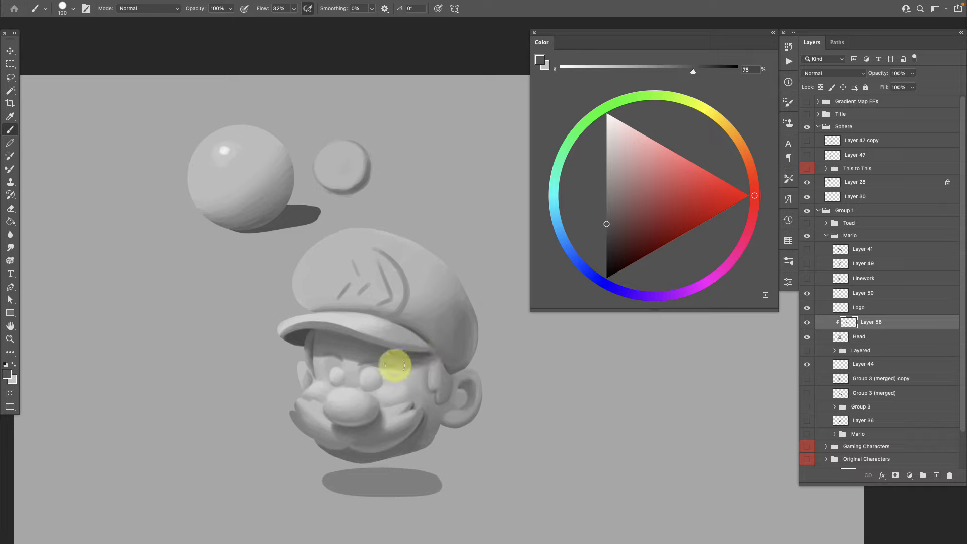
- Shade the crease where the near end of the brim meets the cap with sampled greys of about 58 to 72%
left_click(424, 335, "alt")
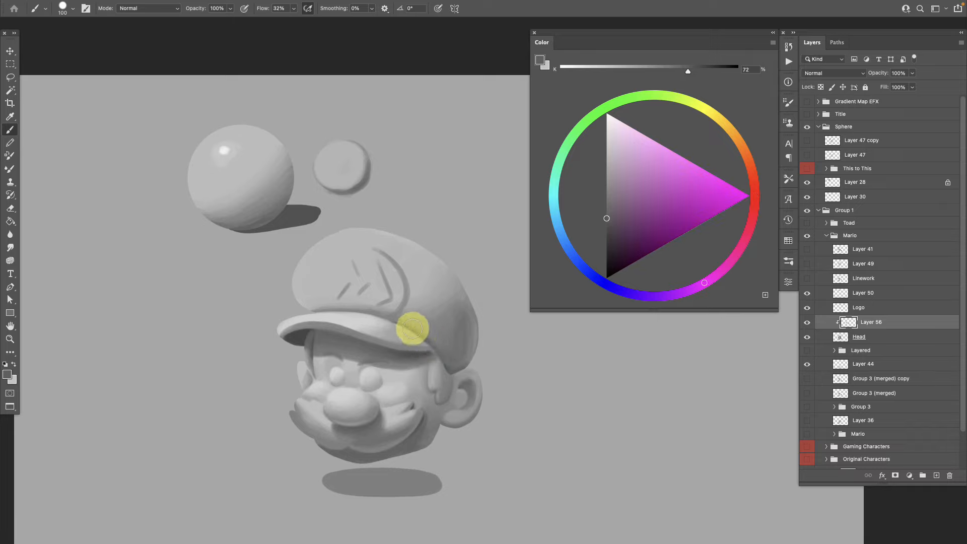
left_click(444, 362, "alt")
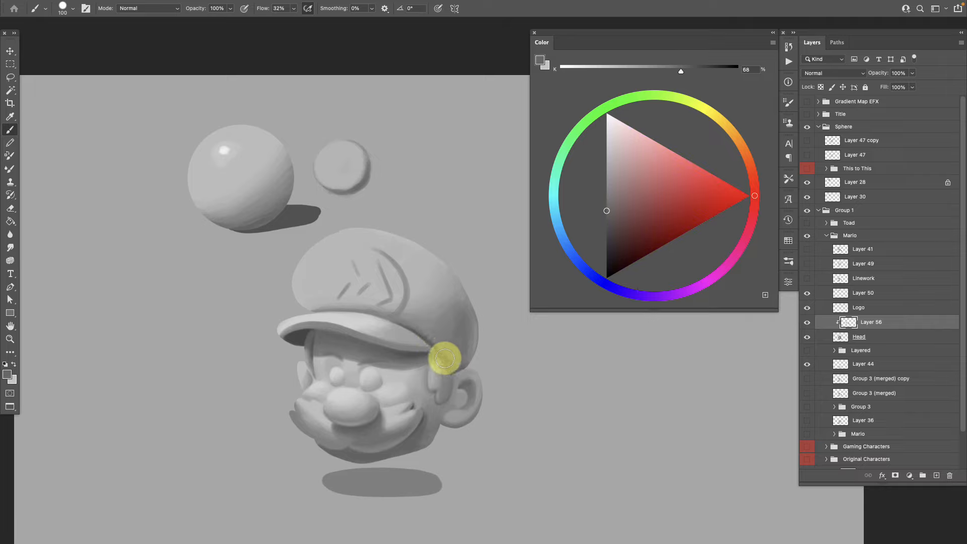
left_click(426, 341, "alt")
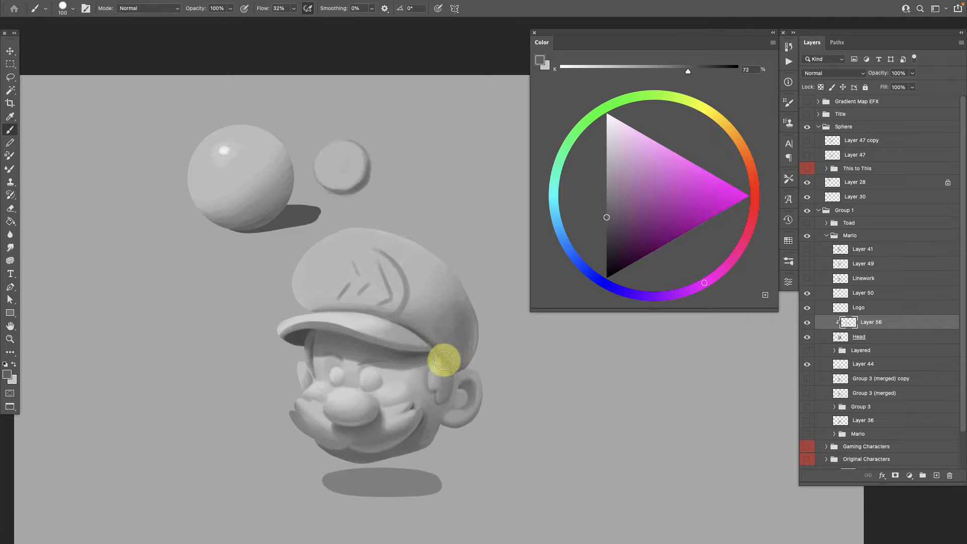
left_click(435, 344, "alt")
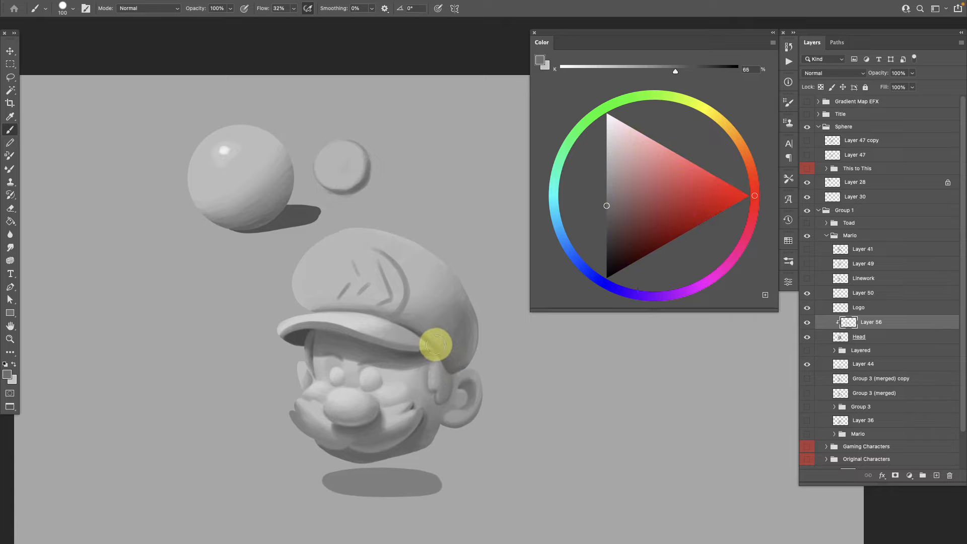
left_click(433, 342, "alt")
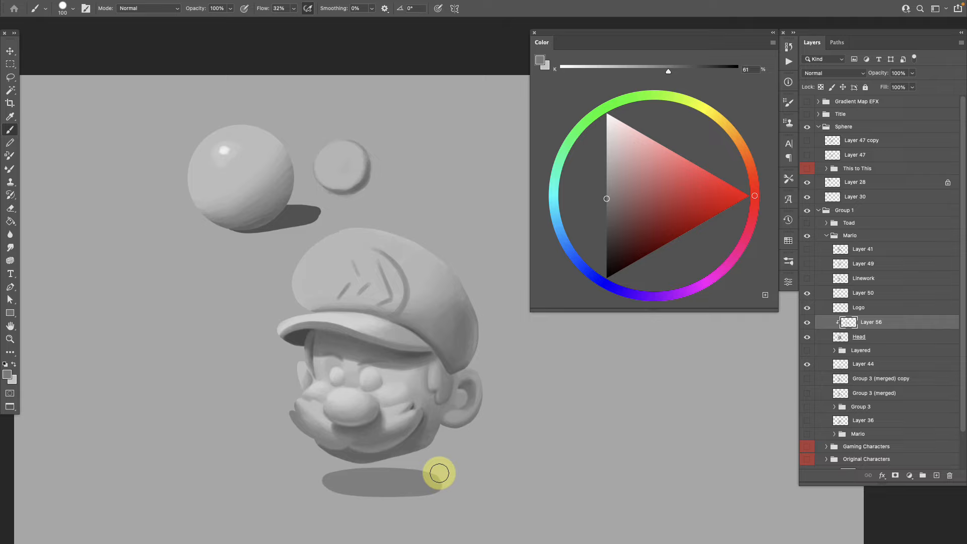
left_click(406, 323, "alt")
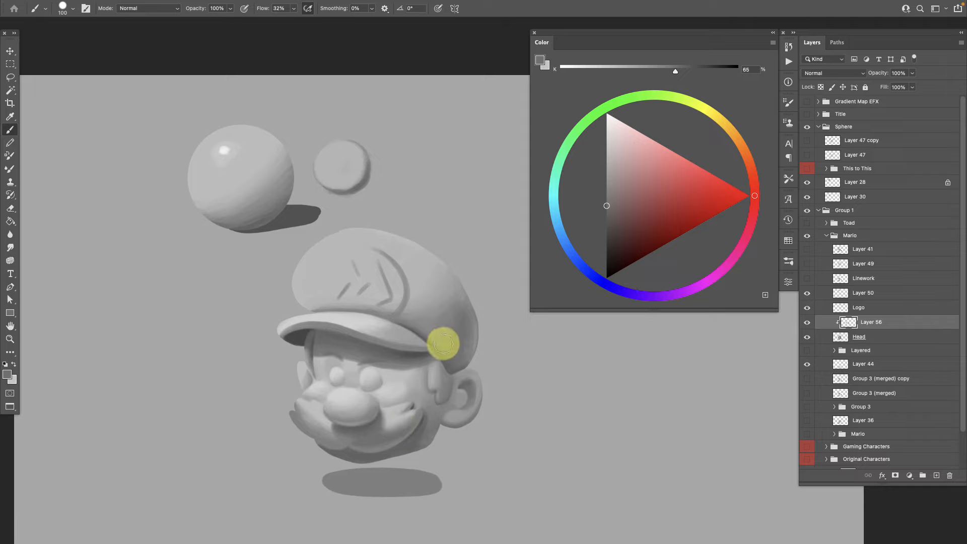
left_click(392, 342, "alt")
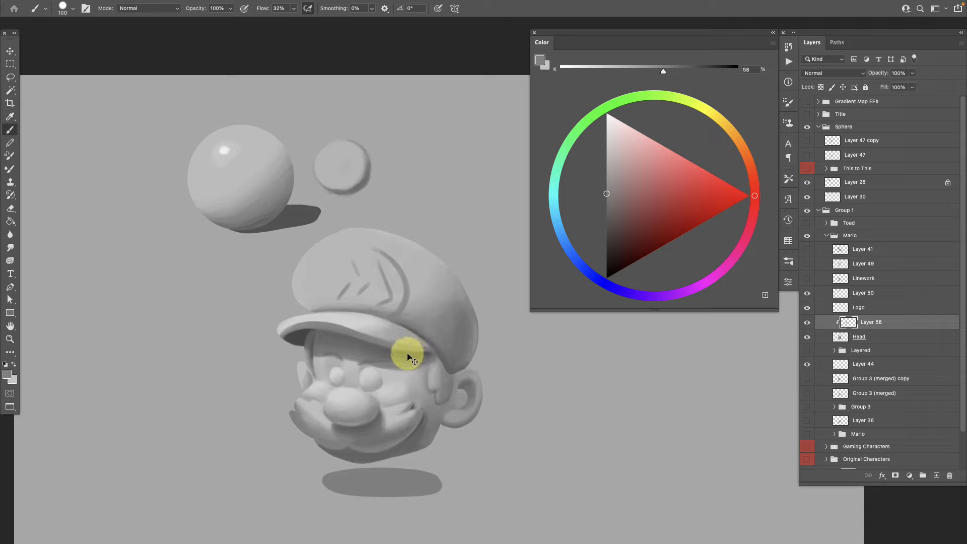
- Refine the lower edge and underside of the brim's near end with sampled greys of about 42 to 77%
left_click(403, 351, "alt")
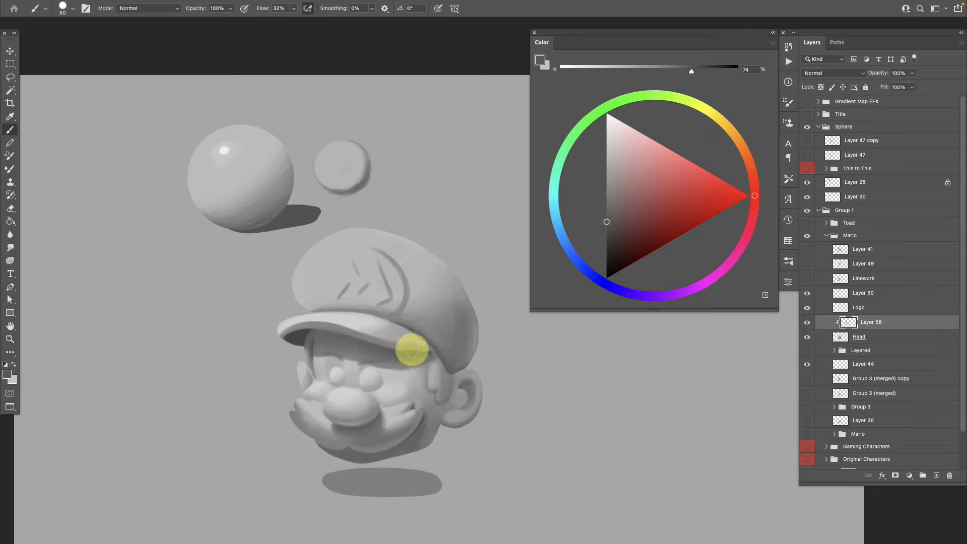
left_click(405, 346, "alt")
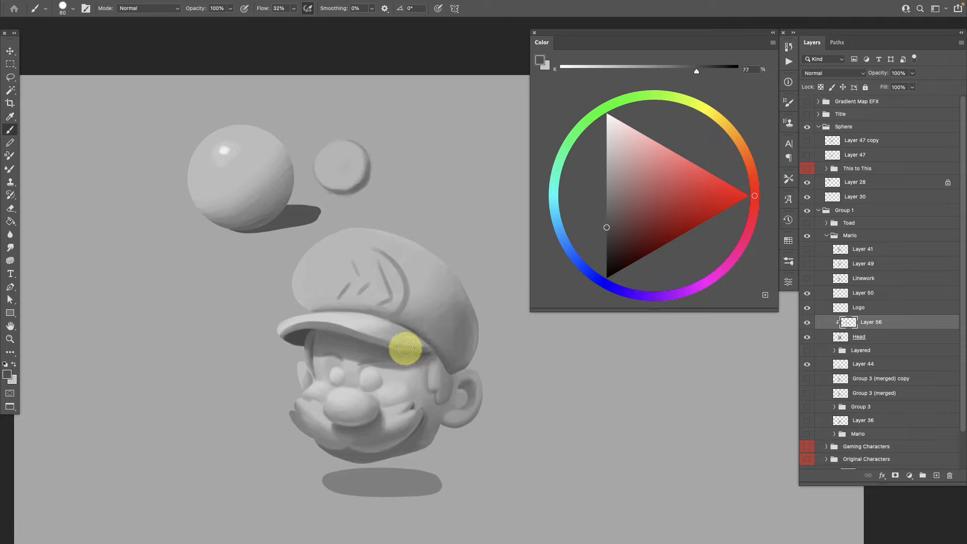
left_click(389, 342, "alt")
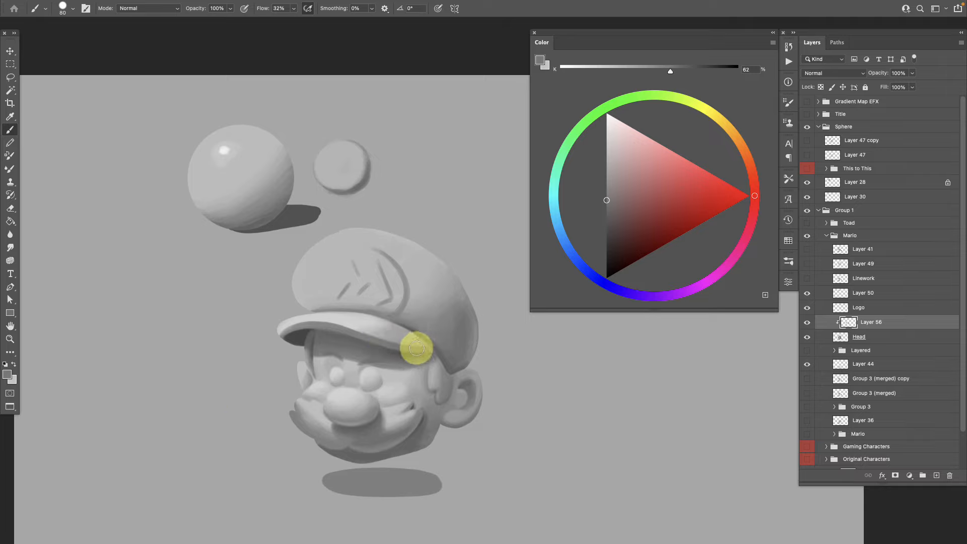
left_click(402, 339, "alt")
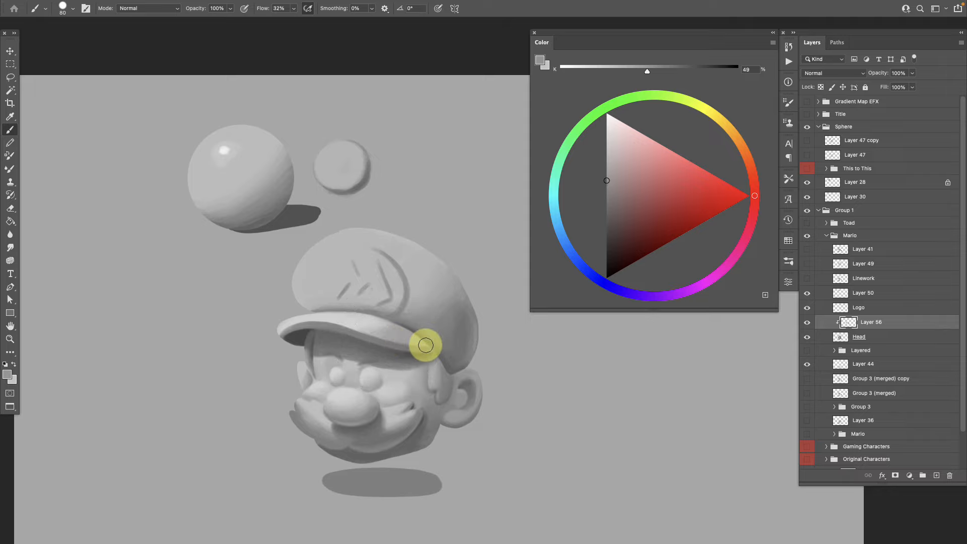
left_click(384, 333, "alt")
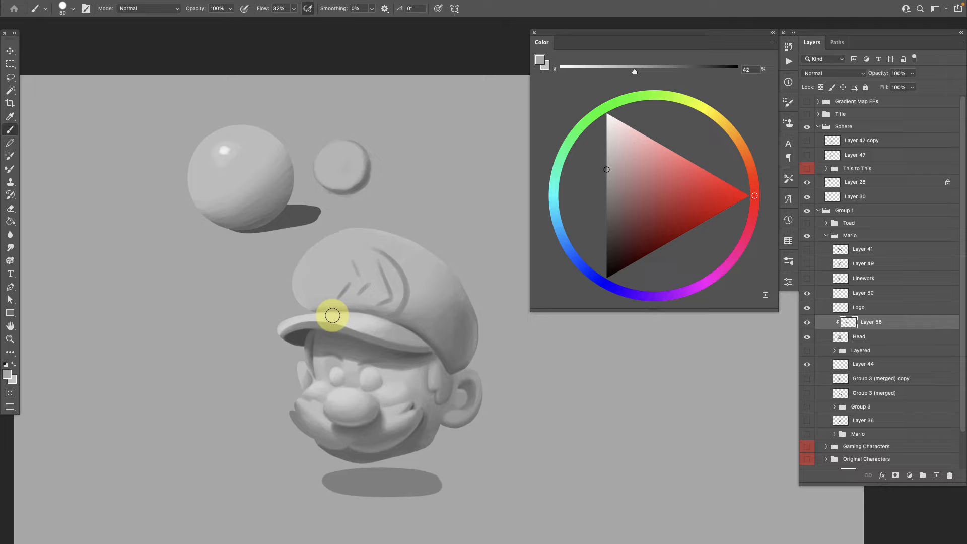
- Soften the crease where the front of the cap meets the brim with greys of about 42 to 62%, enlarging the brush to 125
left_click(406, 325, "alt")
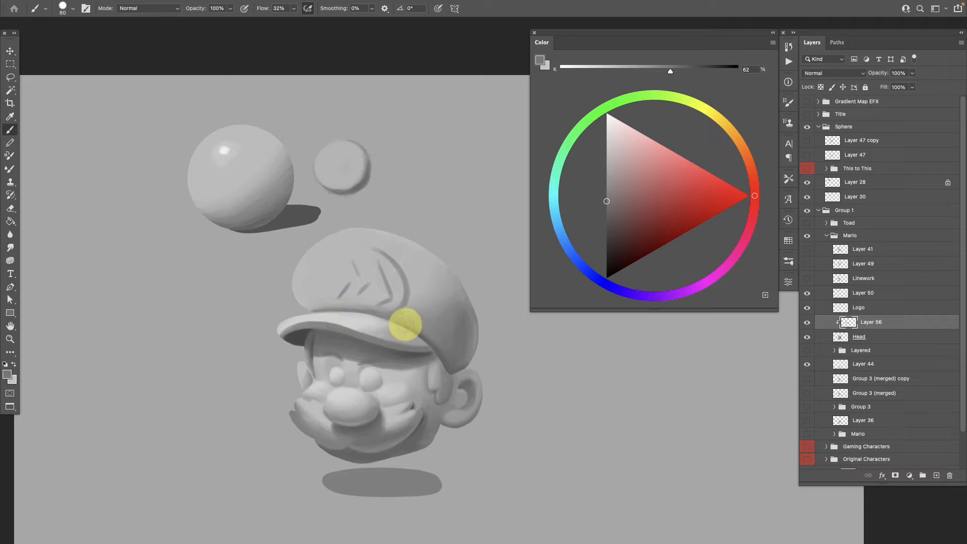
left_click_drag(410, 324, 379, 315)
left_click(415, 322, "alt")
key("bracketright")
left_click(317, 307, "alt")
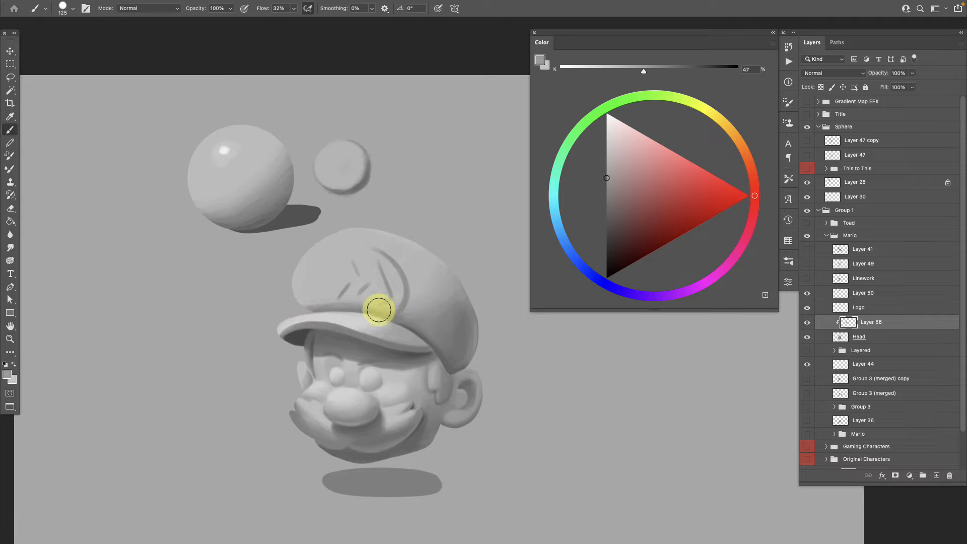
left_click(388, 304, "alt")
left_click(319, 302, "alt")
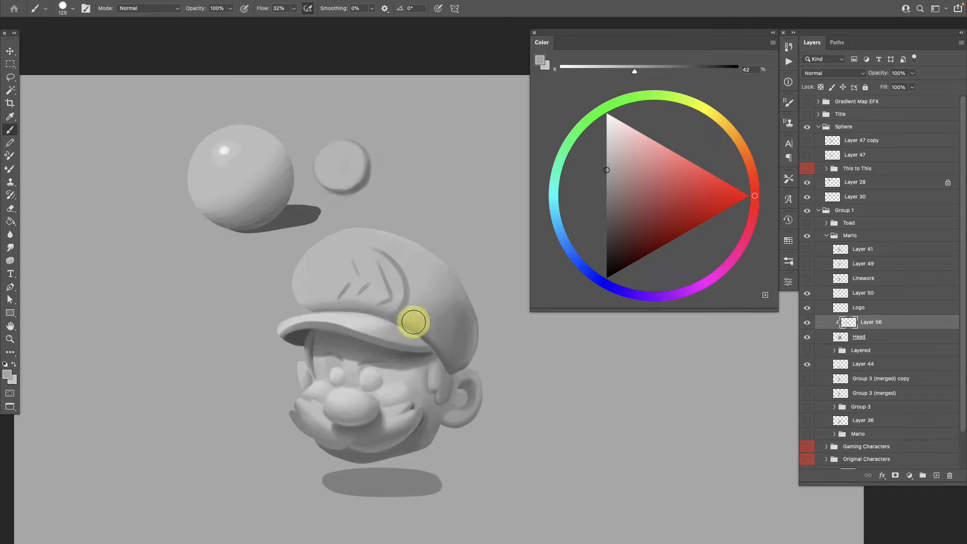
- Blend the lower front of the cap below the M emblem with sampled greys of about 43 to 60%
left_click(396, 318, "alt")
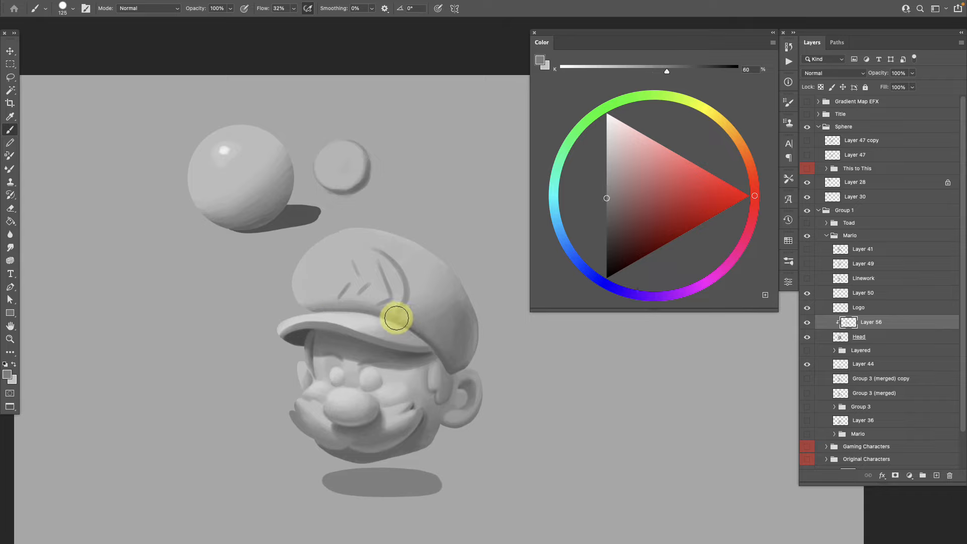
left_click(370, 309, "alt")
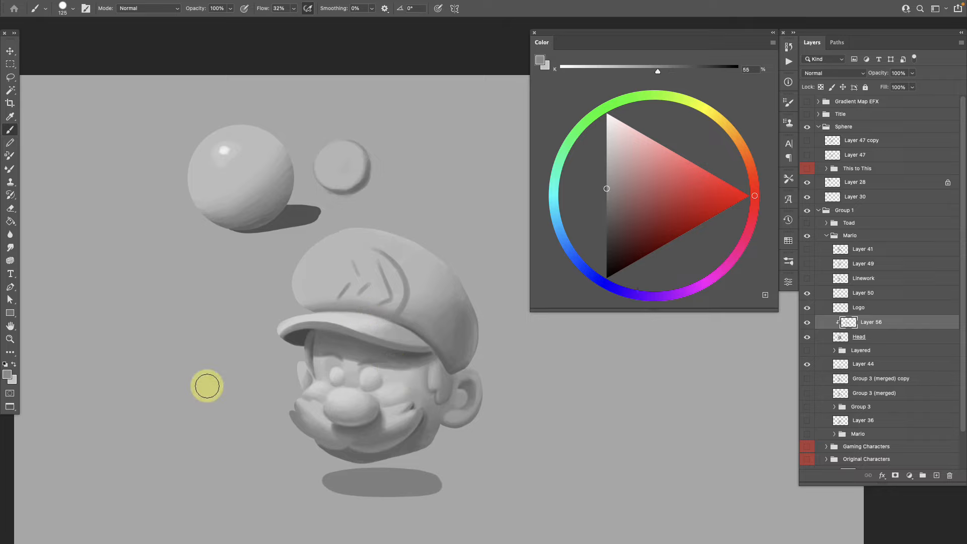
left_click(375, 309, "alt")
left_click(402, 360, "alt")
left_click(353, 302, "alt")
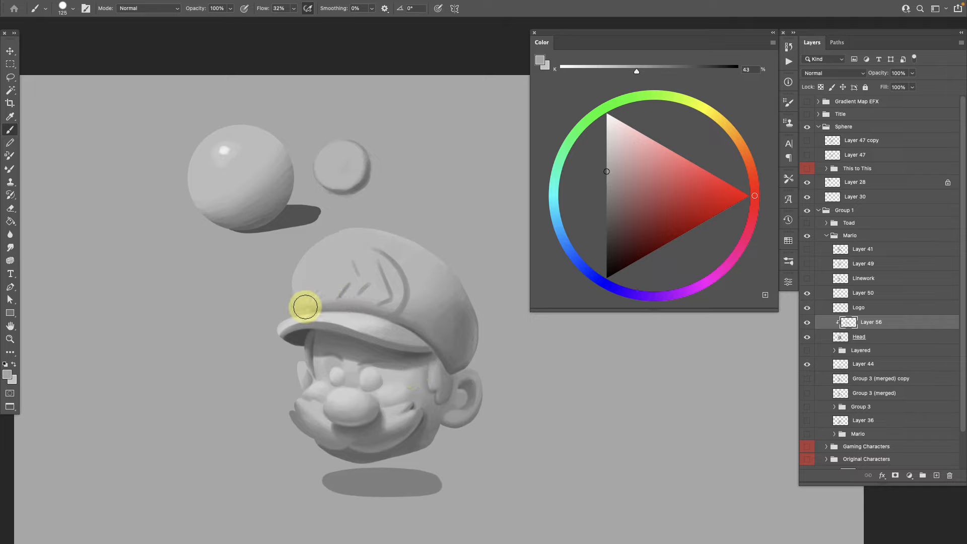
- Shade the top of the brim below the cap crease, blending with sampled greys between about 40 and 80%
left_click(398, 323, "alt")
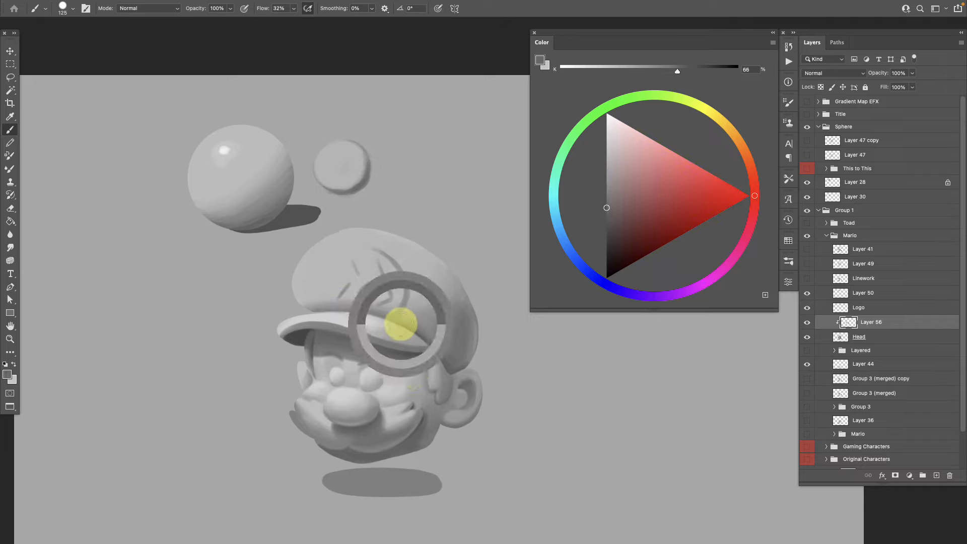
left_click_drag(393, 322, 391, 322)
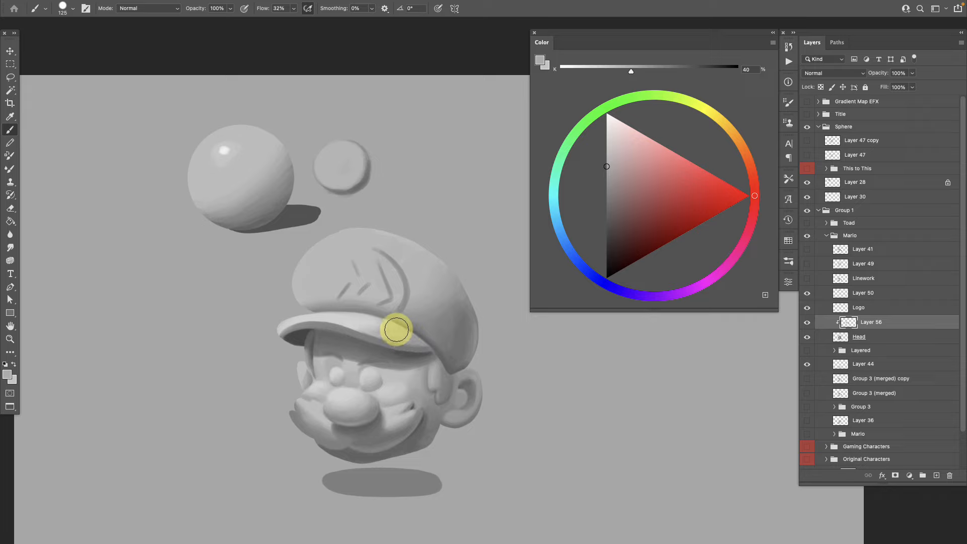
left_click(297, 336, "alt")
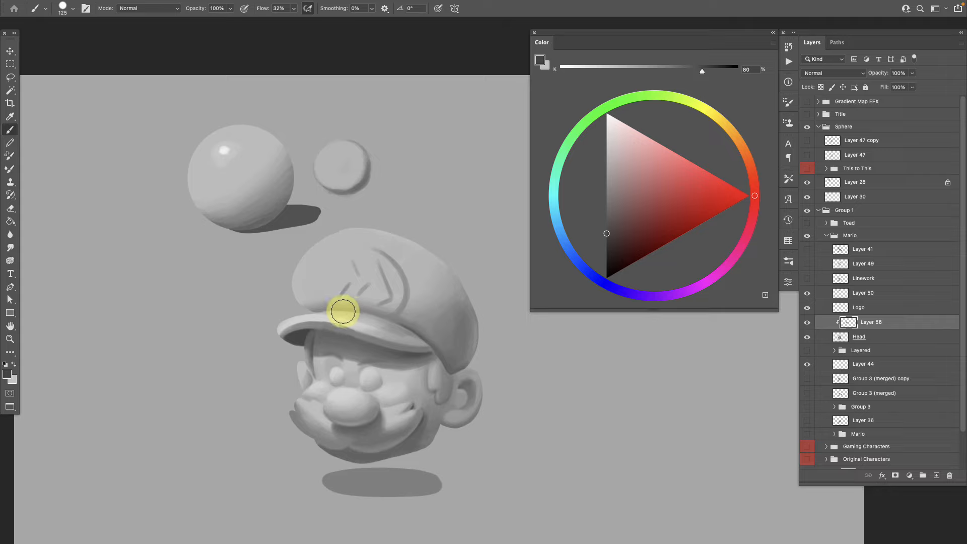
left_click(370, 317, "alt")
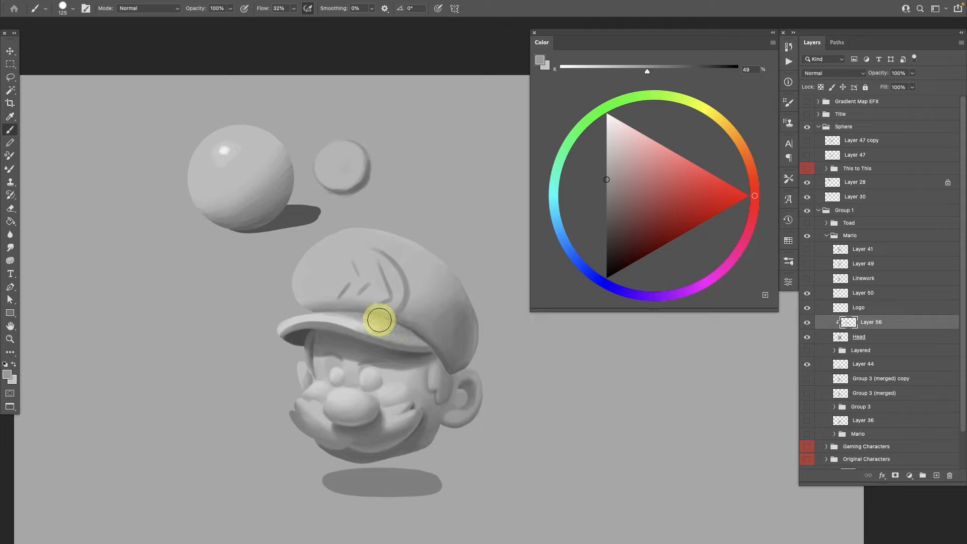
left_click(406, 337, "alt")
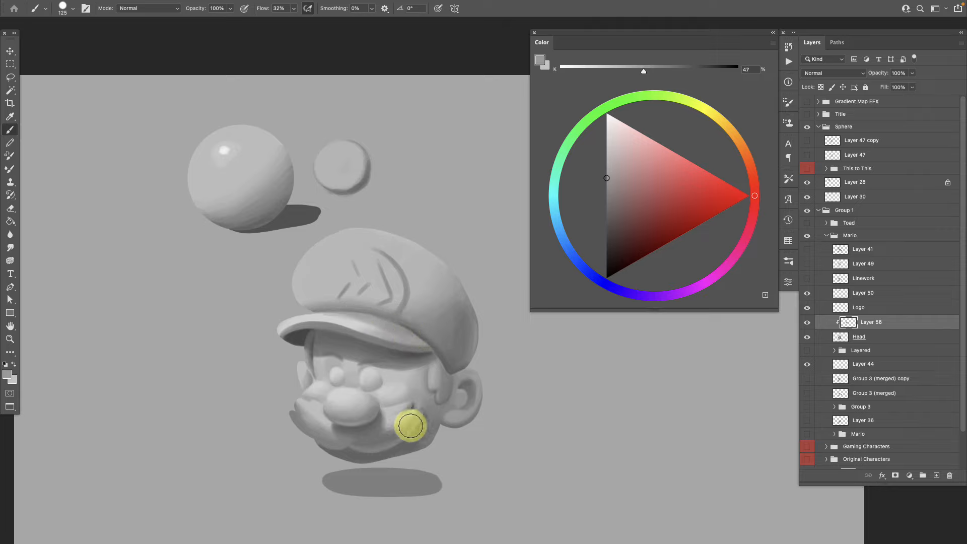
left_click(353, 315, "alt")
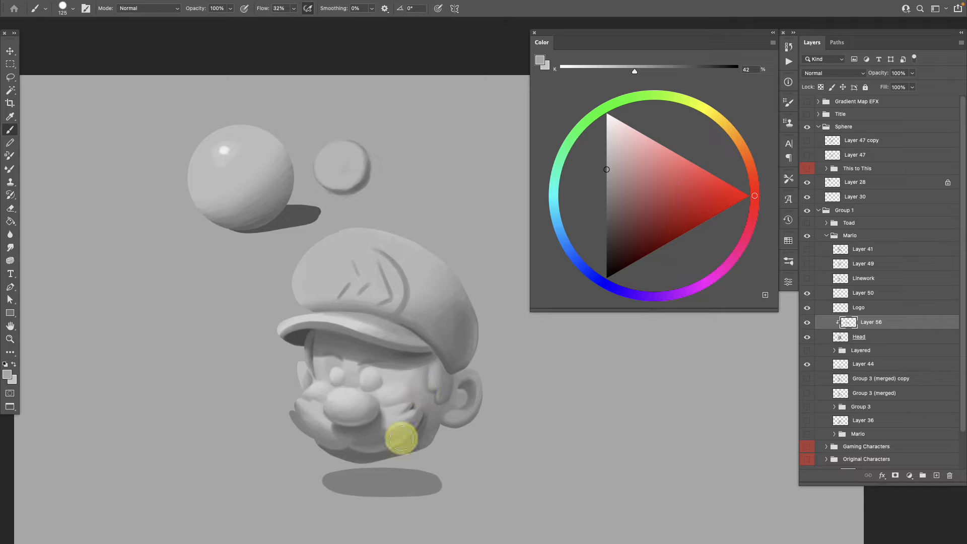
left_click(390, 325, "alt")
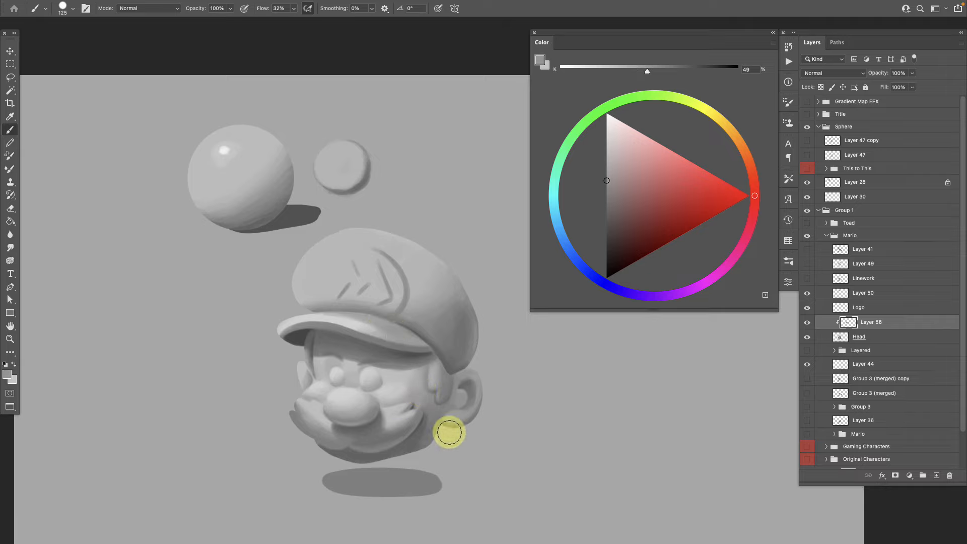
- Darken the shadow side of the cap above the ear with a sampled 65% grey, enlarging the brush to 300
left_click(458, 337, "alt")
key("bracketright")
key("bracketright")
key("bracketright")
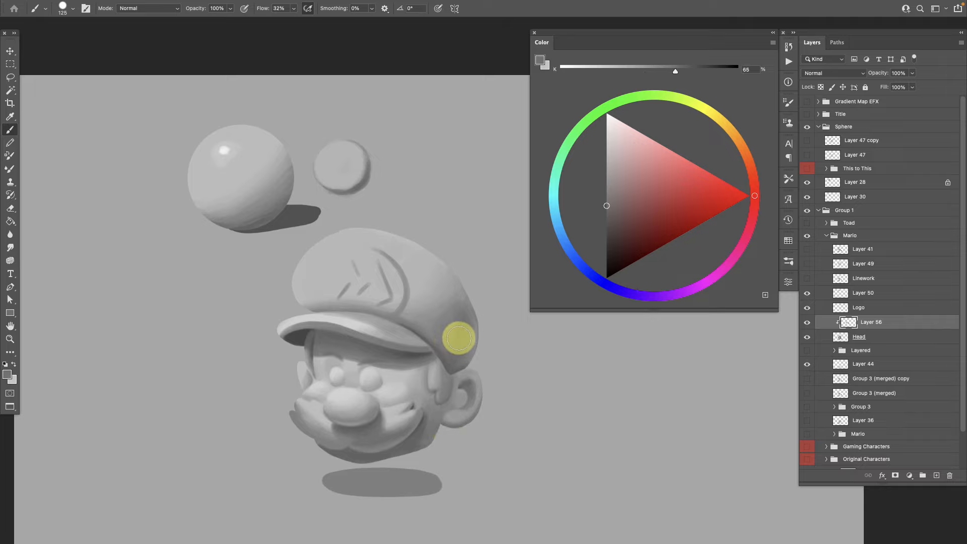
key("bracketright")
key("bracketright")
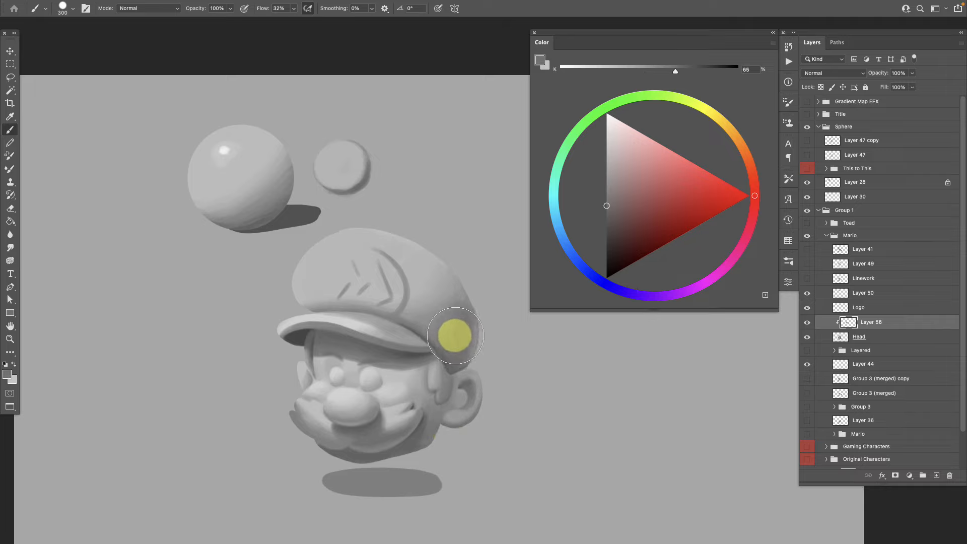
mouse_move(462, 327)
left_mouse_down()
mouse_move(432, 332)
mouse_move(452, 356)
mouse_move(431, 333)
mouse_move(448, 313)
mouse_move(422, 323)
mouse_move(459, 294)
mouse_move(422, 320)
mouse_move(456, 280)
mouse_move(429, 304)
left_mouse_up()
left_click(449, 345, "alt")
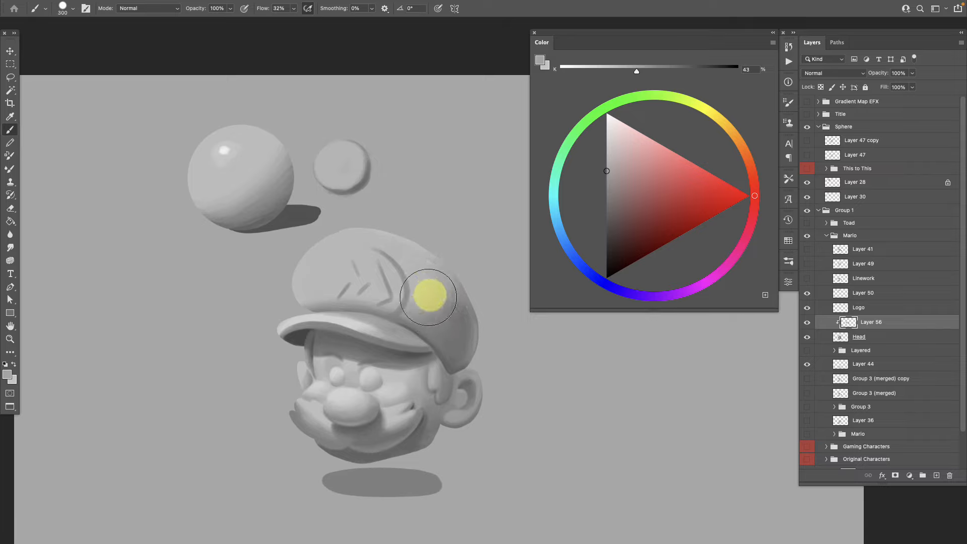
- Blend the upper shadow side of the cap into its lit crown with sampled greys of about 38 to 47%
left_click(429, 283, "alt")
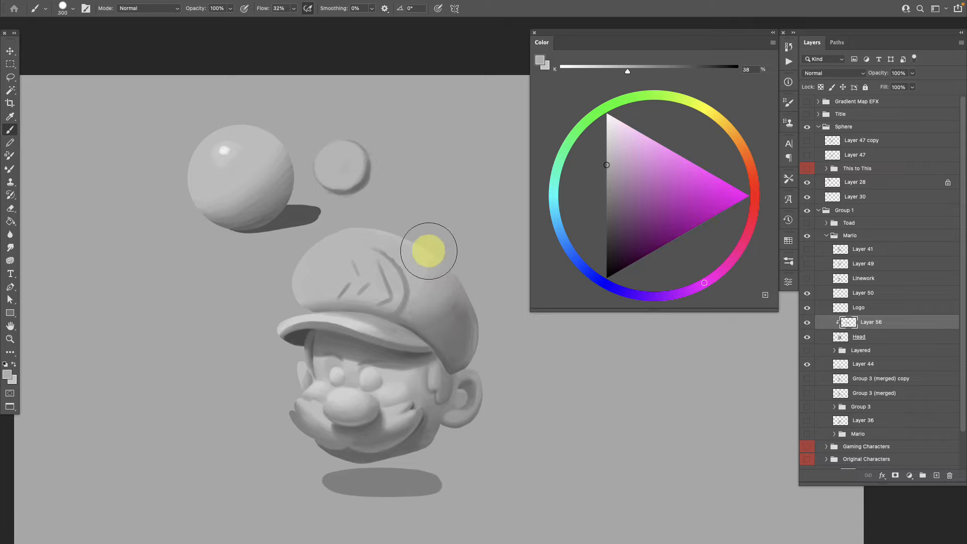
left_click(449, 311, "alt")
left_click(446, 281, "alt")
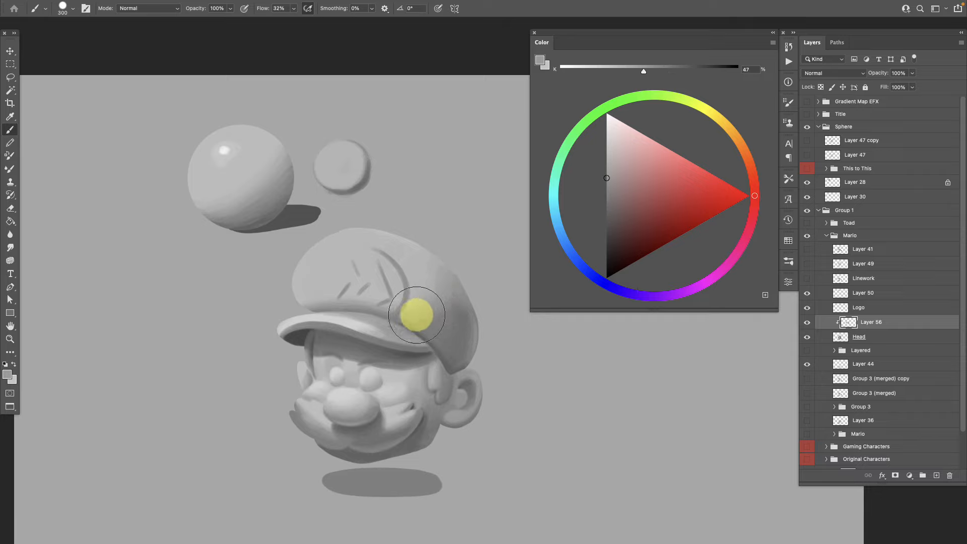
left_click(460, 285, "alt")
left_click(455, 273, "alt")
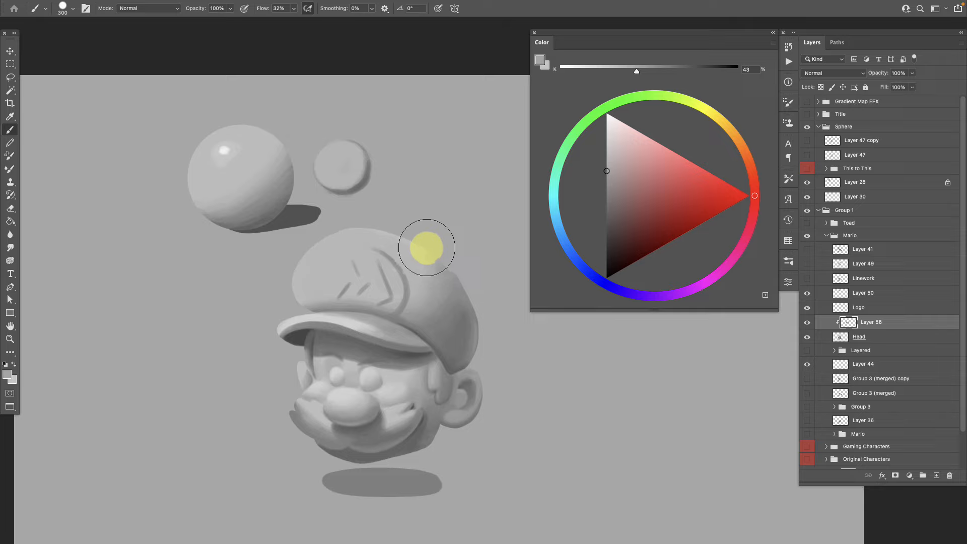
- Smooth the form shading between the M emblem and the back of the cap with sampled greys of about 41 to 60%
left_click(444, 299, "alt")
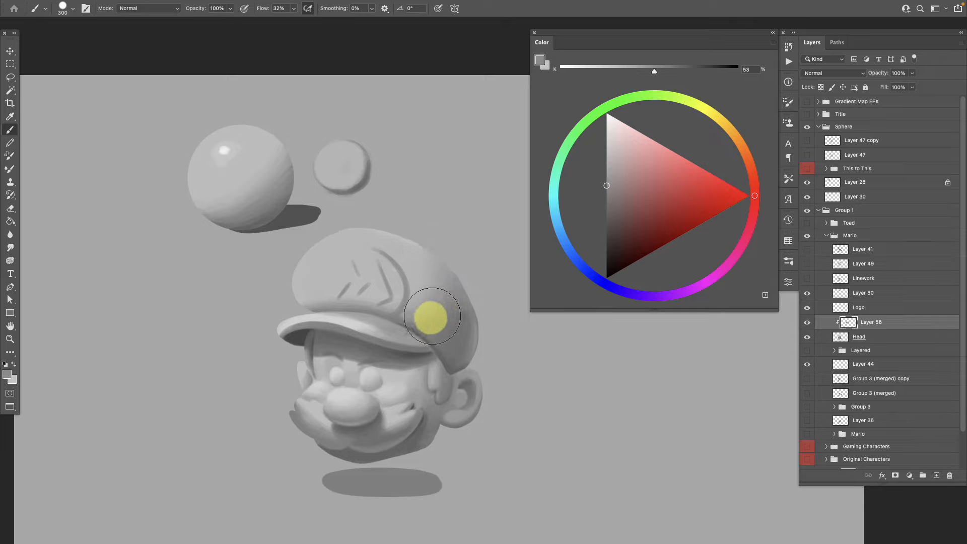
left_click(433, 274, "alt")
left_click(428, 272, "alt")
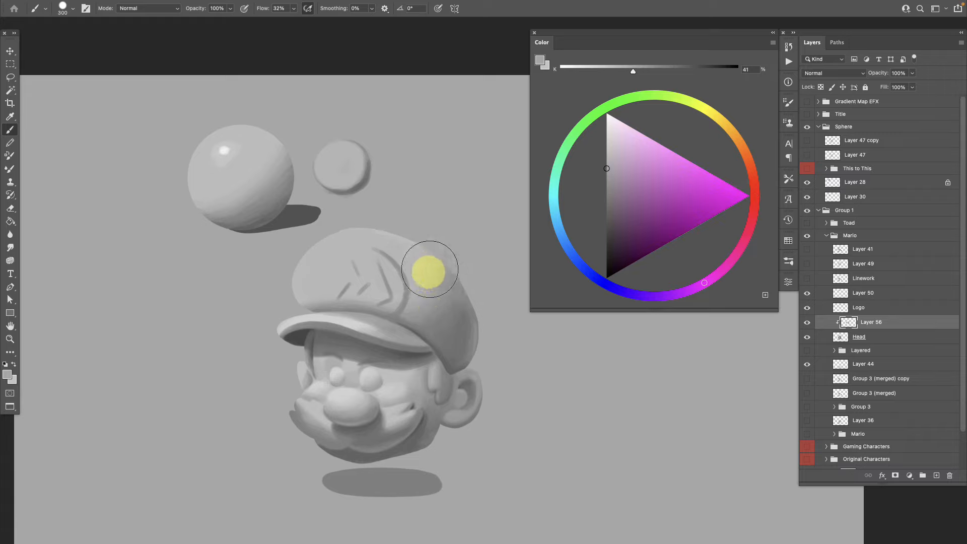
left_click(447, 281, "alt")
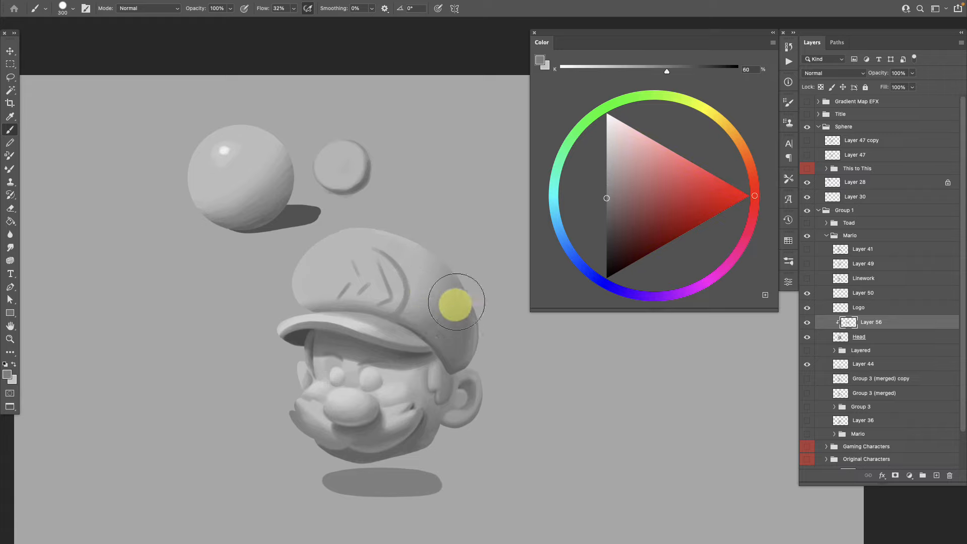
left_click(412, 317, "alt")
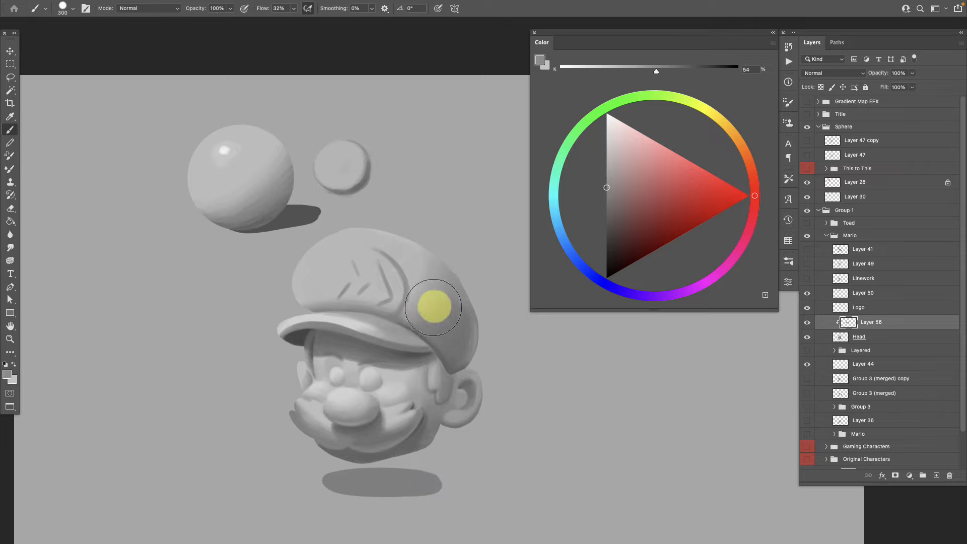
- Deepen the shading on the cap's lower back side and along the jaw with sampled greys of about 67 to 76%
left_click(440, 352, "alt")
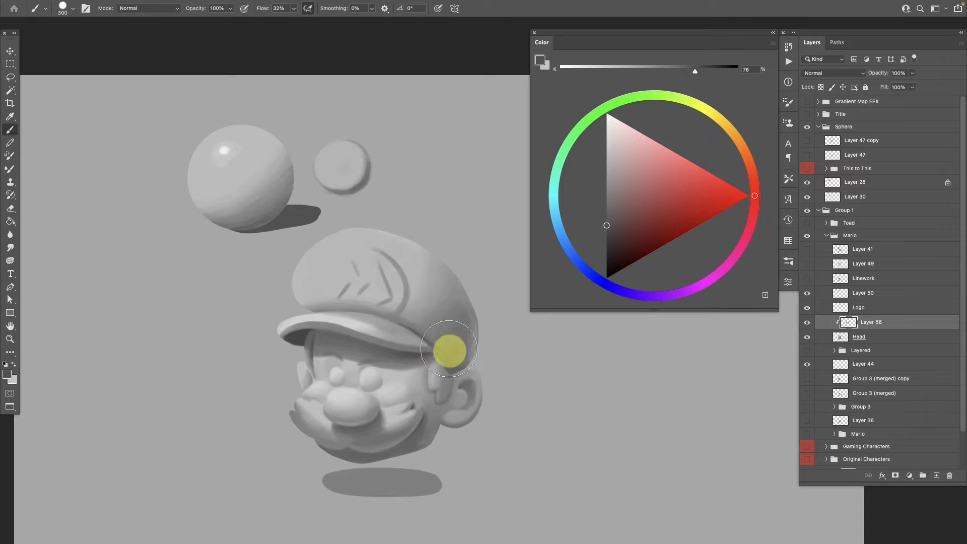
mouse_move(447, 354)
left_mouse_down()
mouse_move(460, 337)
mouse_move(455, 353)
mouse_move(442, 337)
mouse_move(462, 312)
mouse_move(436, 332)
mouse_move(466, 301)
mouse_move(463, 341)
mouse_move(471, 315)
mouse_move(458, 358)
mouse_move(472, 338)
mouse_move(468, 328)
mouse_move(446, 334)
mouse_move(459, 294)
mouse_move(446, 272)
left_mouse_up()
left_click(436, 332, "alt")
left_click(435, 362, "alt")
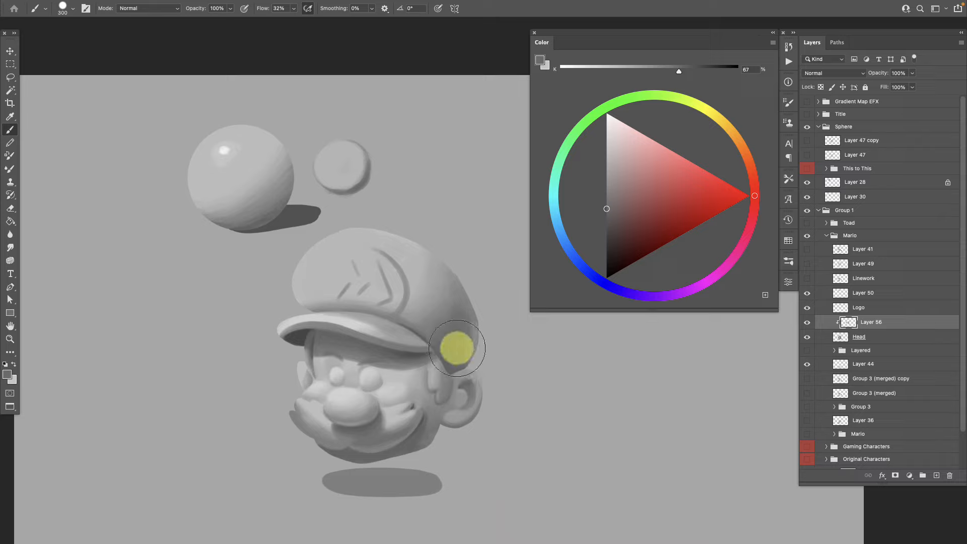
mouse_move(444, 394)
left_mouse_down()
mouse_move(447, 367)
mouse_move(428, 441)
mouse_move(400, 458)
mouse_move(439, 436)
mouse_move(414, 454)
mouse_move(436, 429)
mouse_move(400, 460)
mouse_move(414, 449)
mouse_move(396, 452)
mouse_move(428, 431)
mouse_move(428, 445)
mouse_move(428, 422)
mouse_move(416, 446)
mouse_move(433, 433)
mouse_move(421, 440)
mouse_move(427, 422)
mouse_move(410, 456)
mouse_move(419, 442)
mouse_move(378, 461)
mouse_move(295, 471)
mouse_move(240, 502)
mouse_move(380, 427)
mouse_move(354, 378)
mouse_move(303, 337)
mouse_move(356, 408)
mouse_move(364, 462)
mouse_move(341, 452)
left_mouse_up()
left_click(434, 404, "alt")
- Darken the chin shadow beneath the middle of the moustache with greys of about 77 to 80%, reducing the brush to 90
key("bracketleft")
key("bracketleft")
key("bracketleft")
left_click(302, 337, "alt")
key("bracketleft")
key("bracketleft")
key("bracketleft")
key("bracketleft")
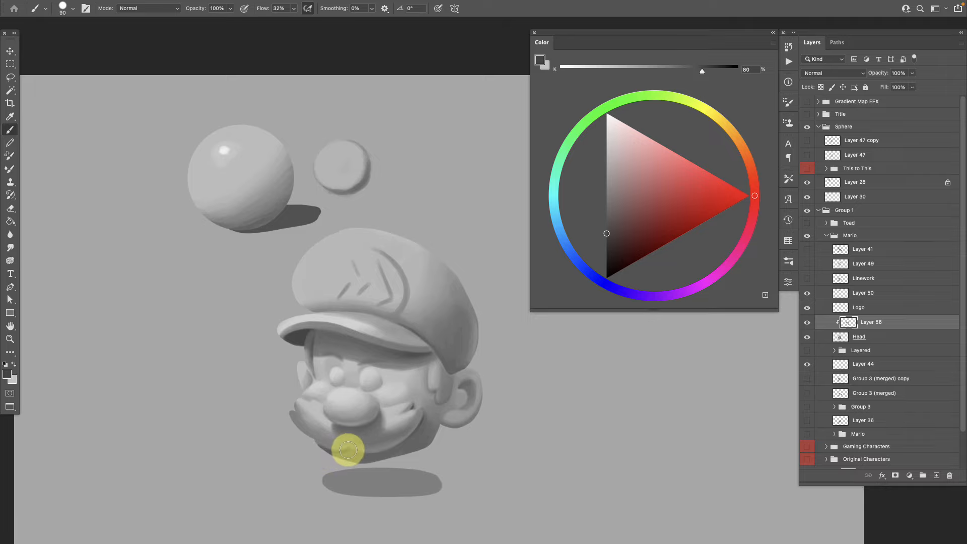
mouse_move(348, 452)
left_mouse_down()
mouse_move(385, 455)
mouse_move(357, 455)
mouse_move(399, 448)
mouse_move(371, 454)
mouse_move(414, 432)
mouse_move(384, 454)
mouse_move(346, 449)
left_mouse_up()
left_click(341, 453, "alt")
left_click(354, 455, "alt")
left_click(349, 457)
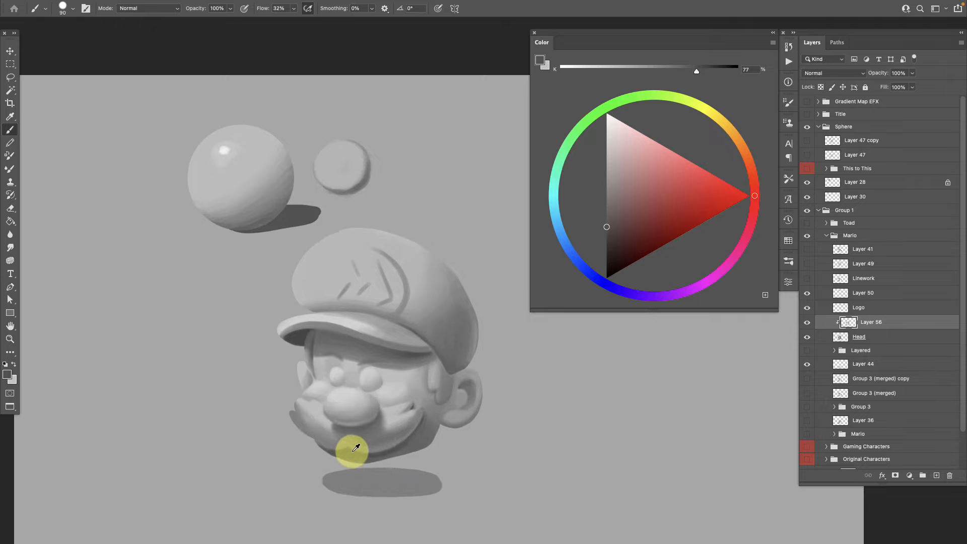
- Extend the dark shading along the underside of the chin with a sampled grey of about 73%, enlarging the brush to 125
left_click(352, 451, "alt")
mouse_move(352, 450)
left_mouse_down()
mouse_move(379, 458)
mouse_move(353, 461)
mouse_move(393, 453)
left_mouse_up()
left_click(379, 455, "alt")
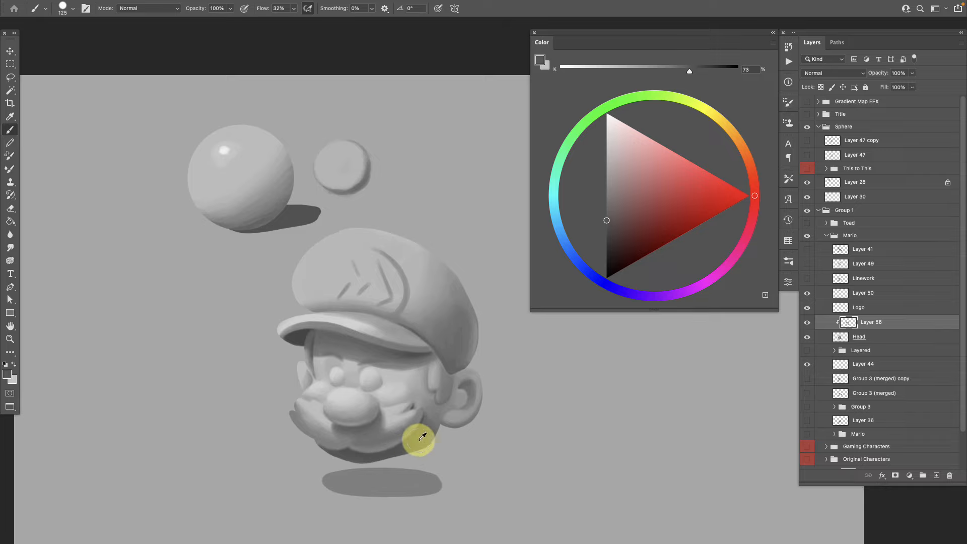
- Deepen and blend the moustache's cast shadow on the near side of the jaw with sampled greys of about 74 to 75%
left_click(423, 418, "alt")
mouse_move(422, 422)
left_mouse_down()
mouse_move(370, 471)
mouse_move(375, 459)
mouse_move(428, 442)
mouse_move(419, 438)
mouse_move(424, 449)
mouse_move(396, 454)
mouse_move(426, 436)
mouse_move(415, 435)
mouse_move(432, 437)
mouse_move(410, 456)
mouse_move(437, 412)
mouse_move(428, 432)
mouse_move(403, 445)
left_mouse_up()
left_click(405, 445, "alt")
left_click(439, 417, "alt")
left_click(423, 431, "alt")
left_click(424, 440, "alt")
left_click(405, 443, "alt")
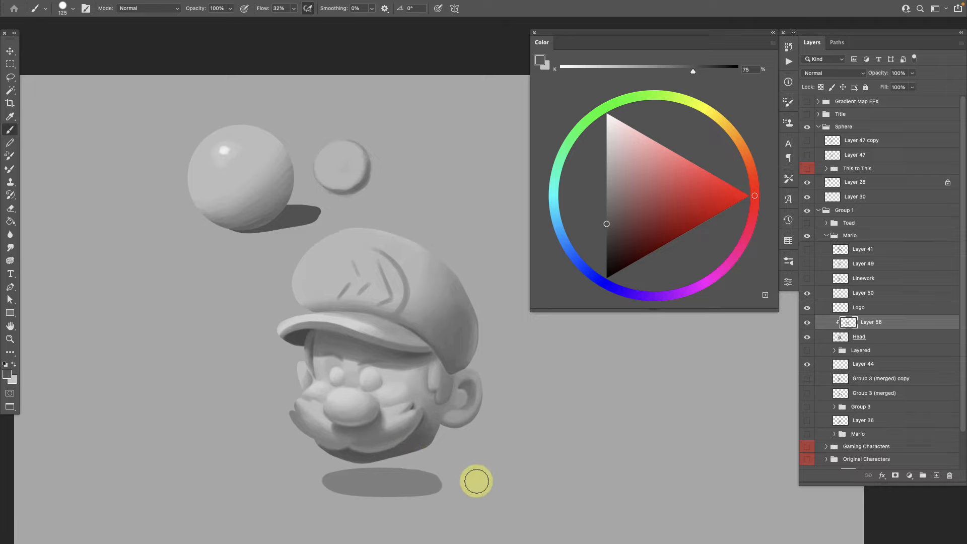
left_click(410, 439, "alt")
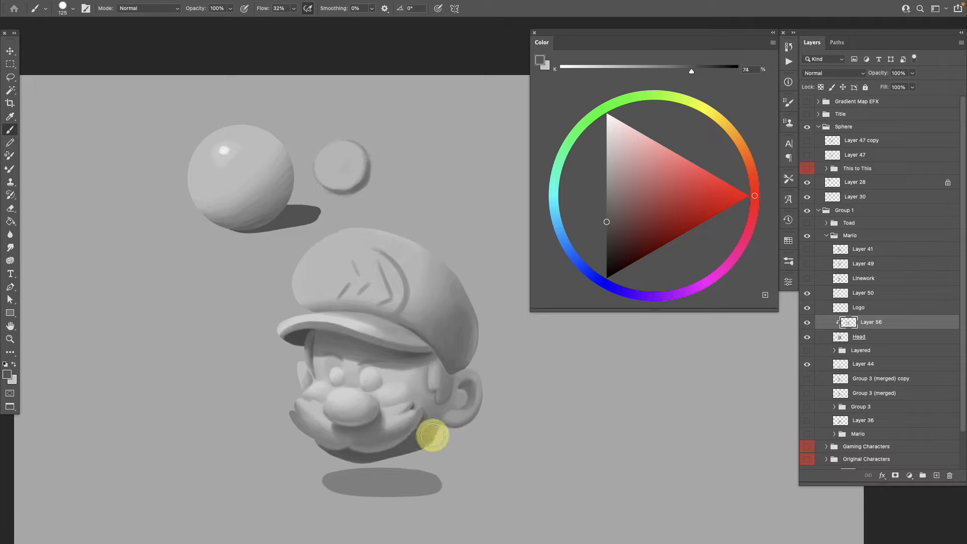
- Shade the inner hollow of the near ear with sampled greys of about 69 to 75%, reducing the brush to 70
left_click(396, 450, "alt")
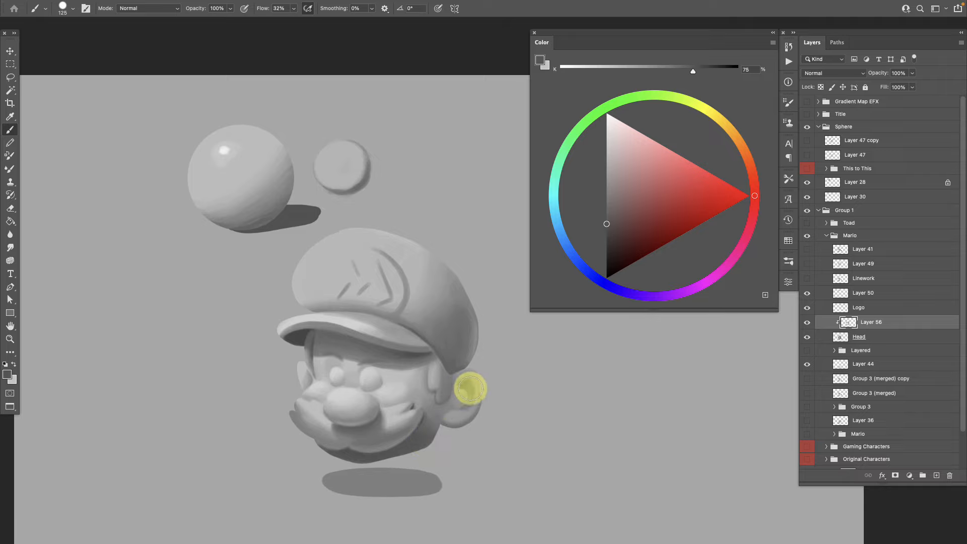
left_click(469, 396, "alt")
mouse_move(470, 395)
left_mouse_down()
mouse_move(464, 385)
mouse_move(472, 406)
mouse_move(468, 382)
left_mouse_up()
left_click(470, 381, "alt")
key("bracketleft")
key("bracketleft")
key("bracketleft")
key("bracketleft")
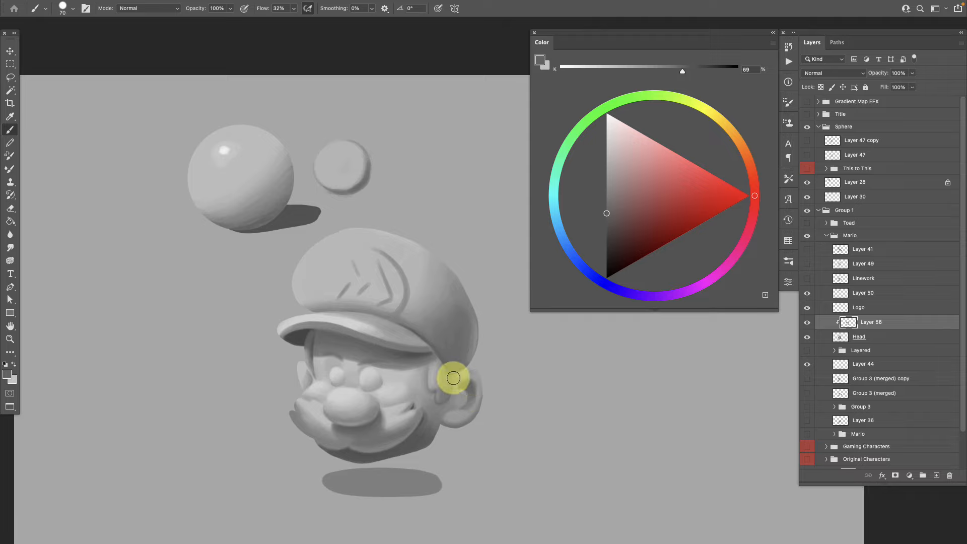
- Deepen the cap's shadow over the near ear with a dark grey sampled from the jaw, using a smaller brush
left_click(391, 446, "alt")
key("bracketleft")
mouse_move(473, 415)
left_mouse_down()
mouse_move(466, 428)
mouse_move(457, 367)
left_mouse_up()
left_click_drag(610, 224, 608, 240)
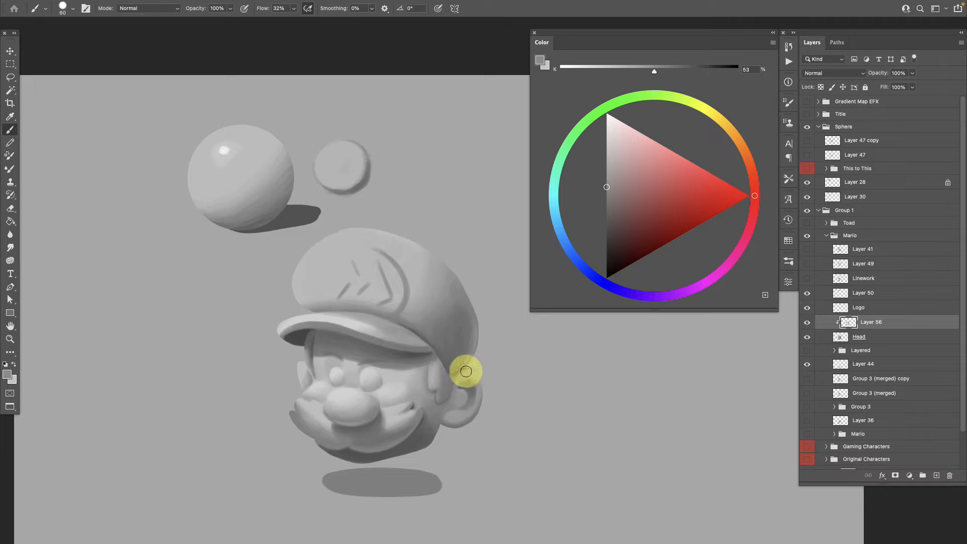
- Refine the upper rim of the near ear beneath the cap with a lighter grey of about 40%
left_click(465, 382, "alt")
left_click(462, 377, "alt")
left_click_drag(615, 172, 611, 161)
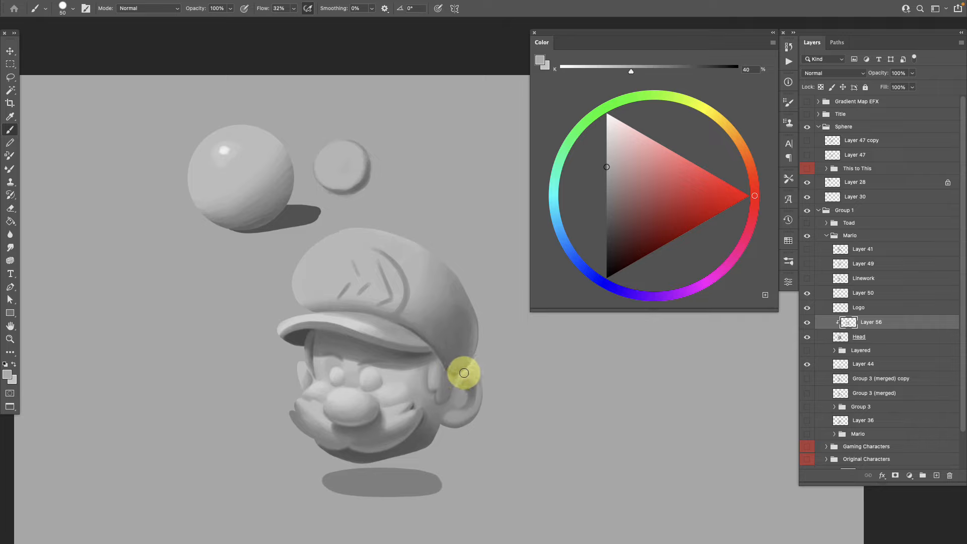
left_click(477, 371, "alt")
mouse_move(461, 373)
left_mouse_down()
mouse_move(480, 371)
mouse_move(460, 374)
left_mouse_up()
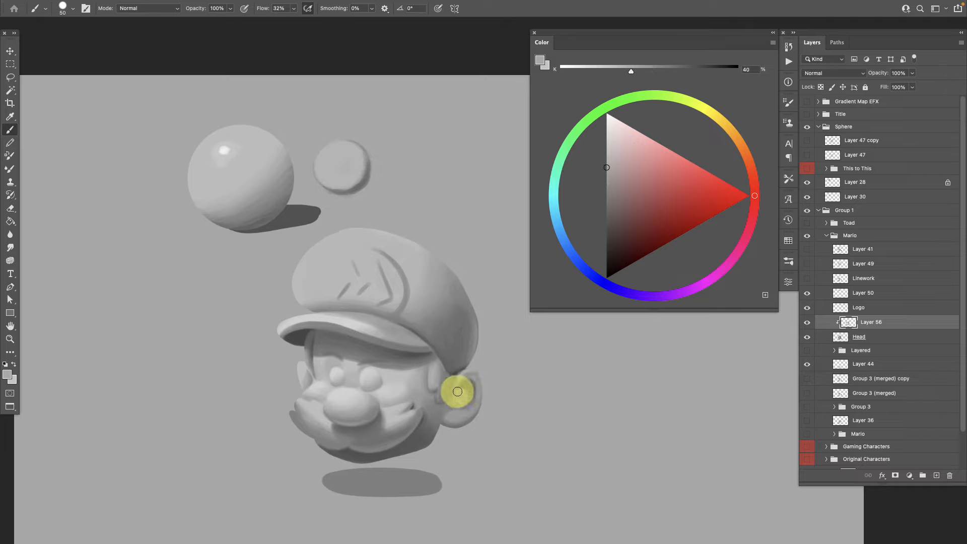
- Blend the lower lobe of the near ear with light greys of about 29 to 40%, enlarging the brush
key("bracketright")
key("bracketright")
key("bracketright")
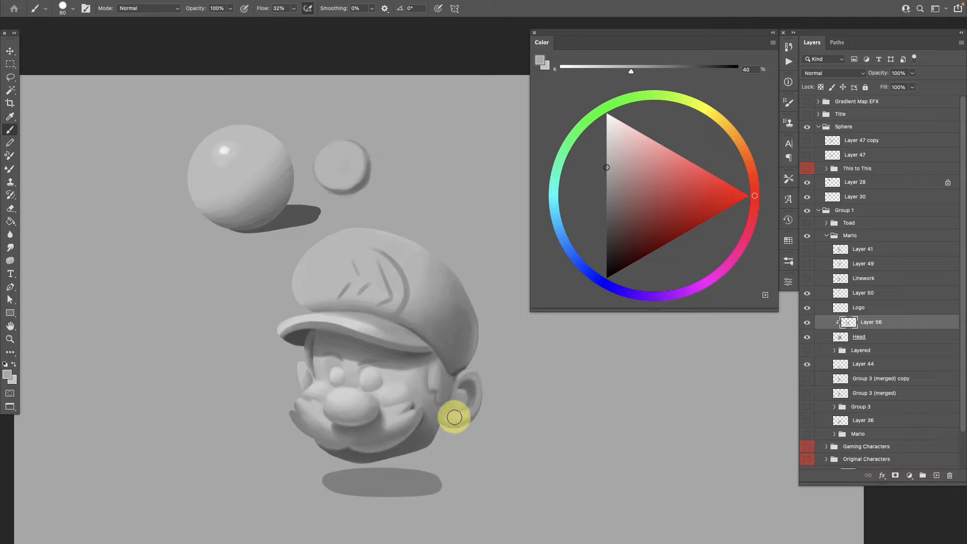
left_click(396, 399, "alt")
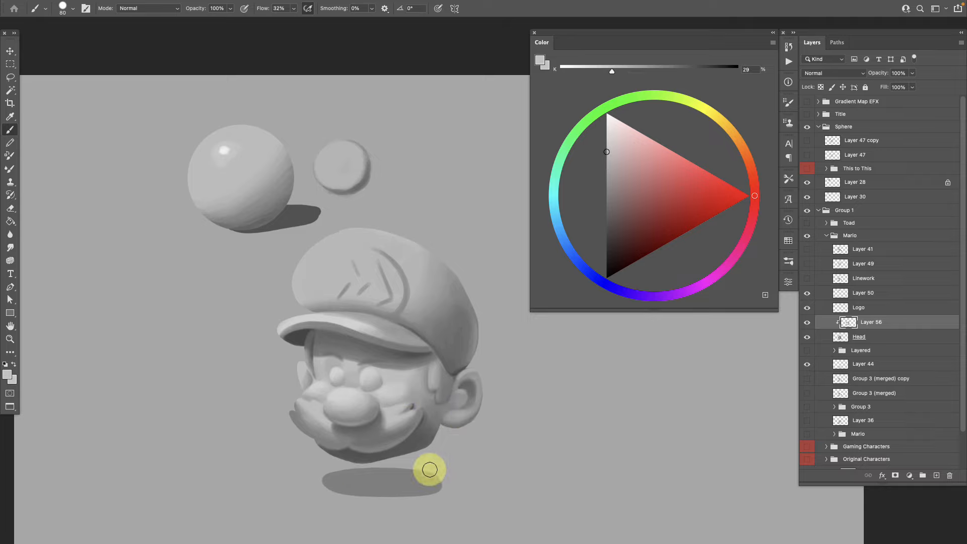
- Blend the cap brim's top surface and front edge with sampled greys ranging from about 22 to 59%
left_click(372, 330, "alt")
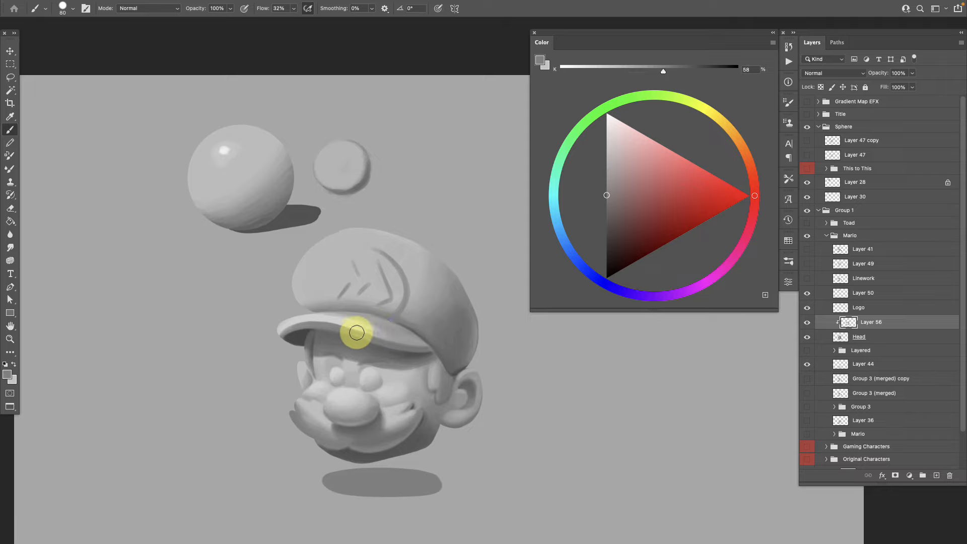
left_click(362, 332, "alt")
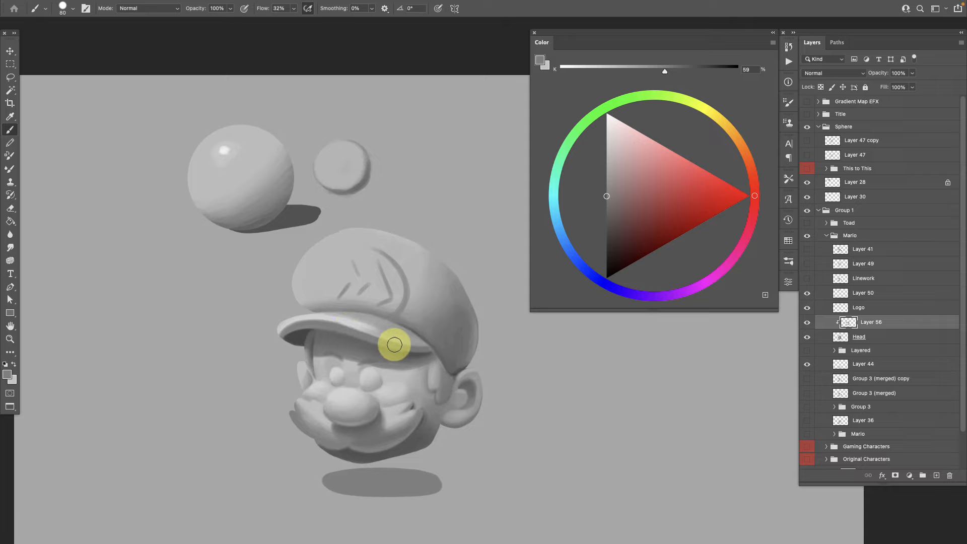
left_click(345, 323, "alt")
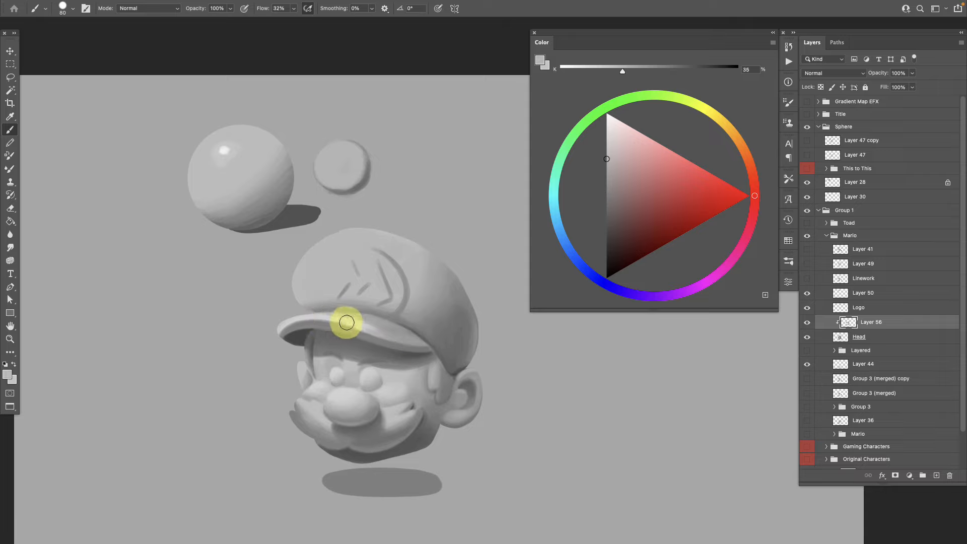
left_click(354, 322, "alt")
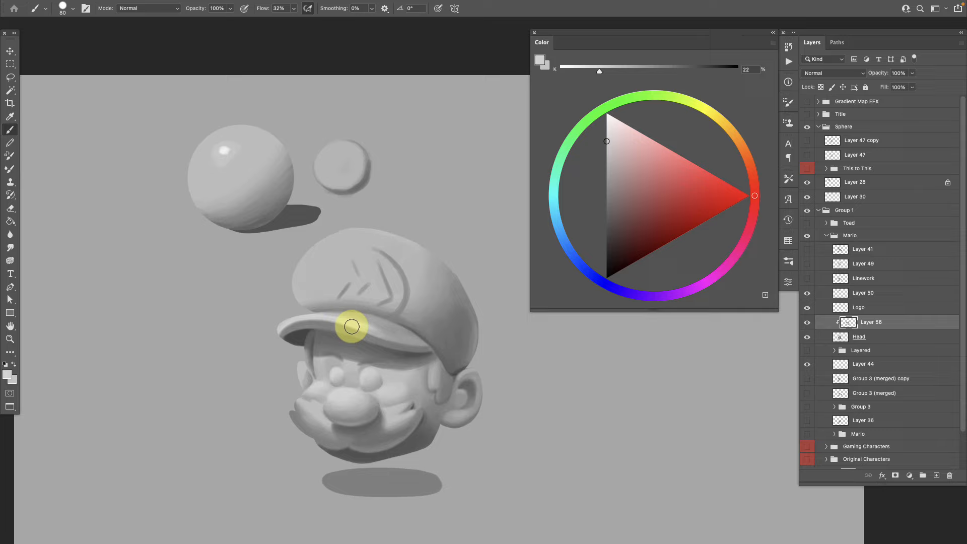
left_click(294, 328, "alt")
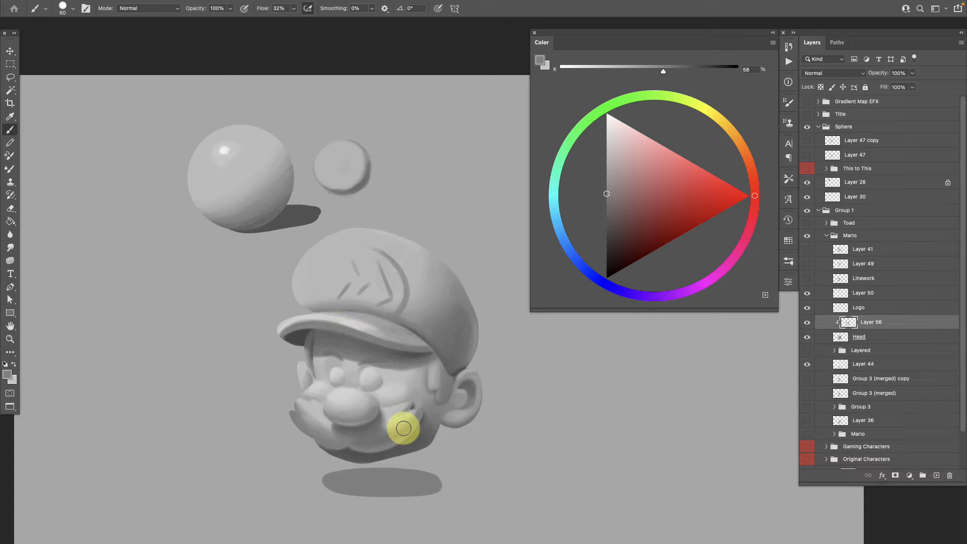
left_click(338, 318, "alt")
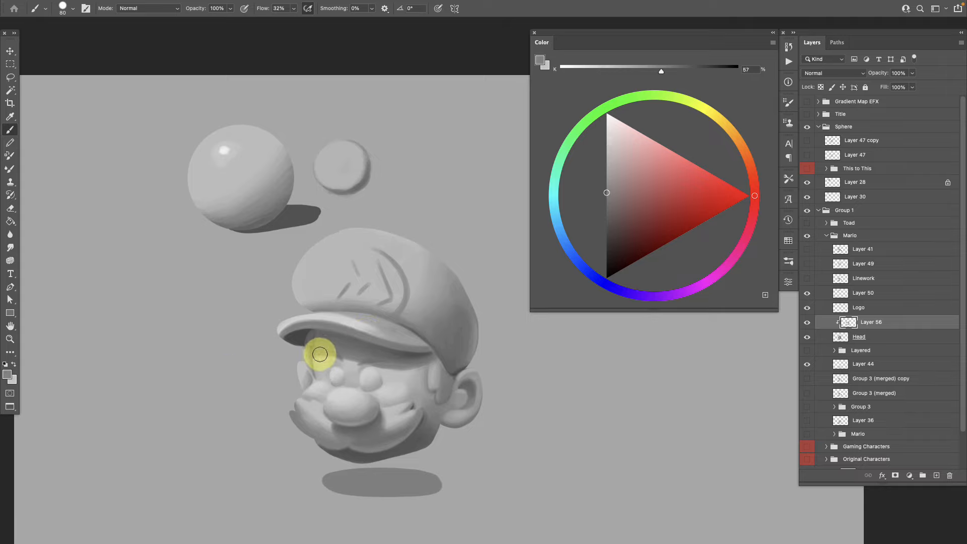
- Deepen the brim's cast shadow across the forehead and around the eyes with sampled greys of about 65 to 77%
left_click(361, 362, "alt")
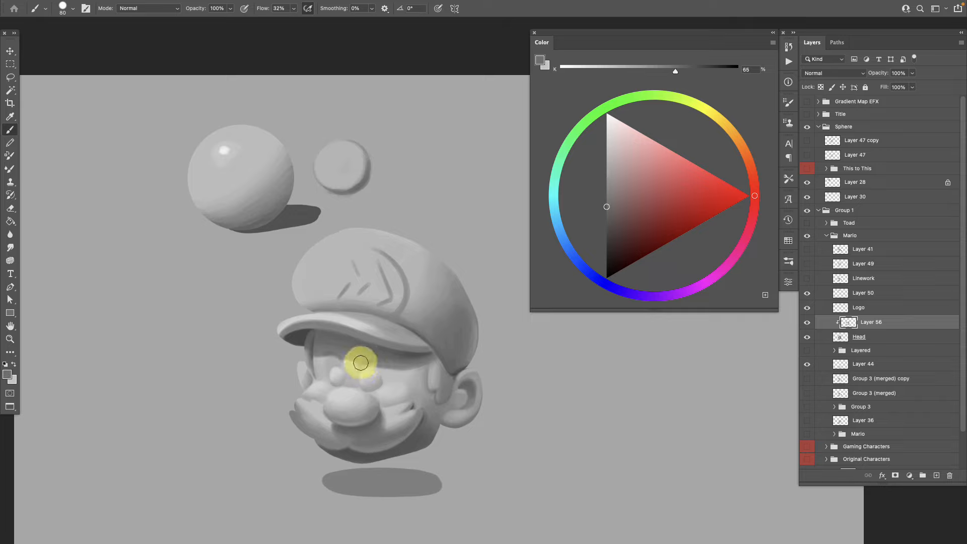
left_click(398, 351, "alt")
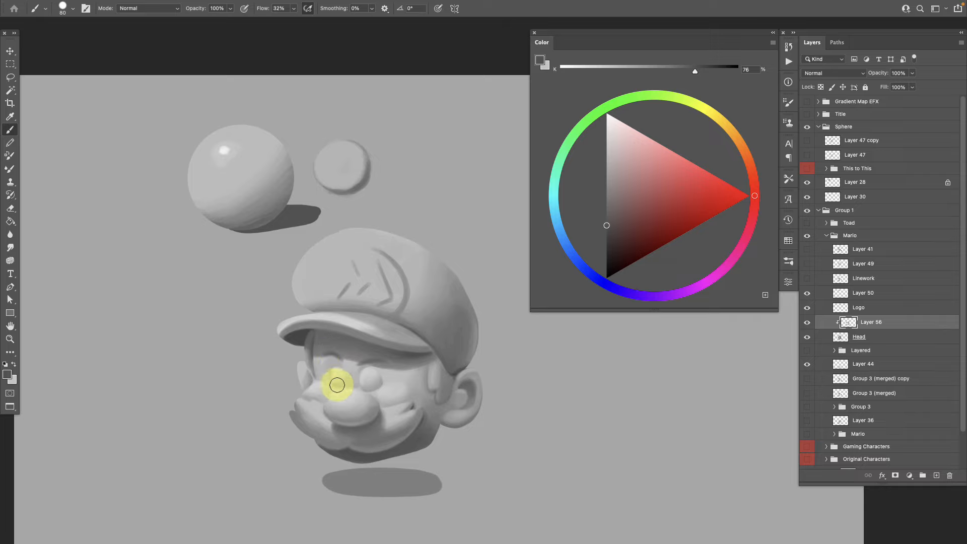
left_click(370, 361, "alt")
left_click(418, 356, "alt")
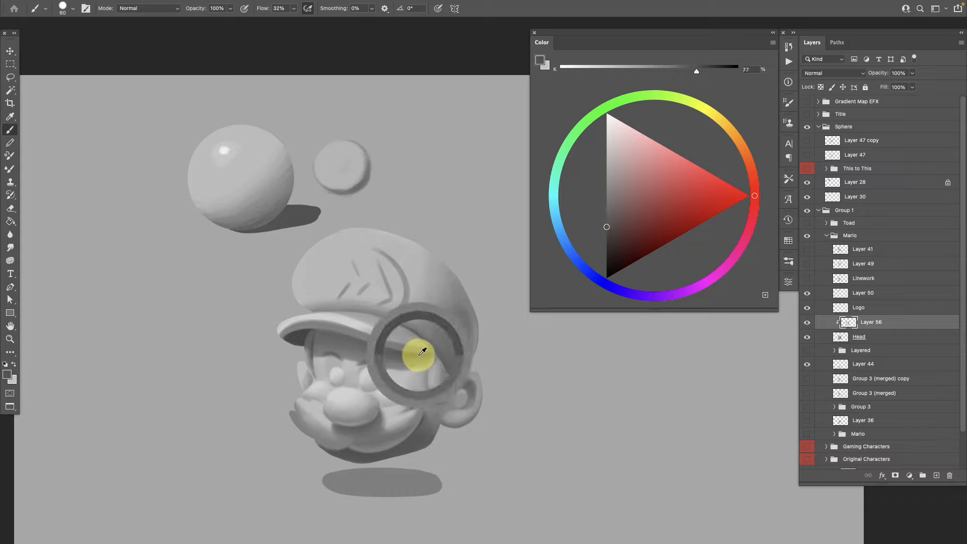
key("bracketleft")
left_click_drag(397, 366, 382, 385)
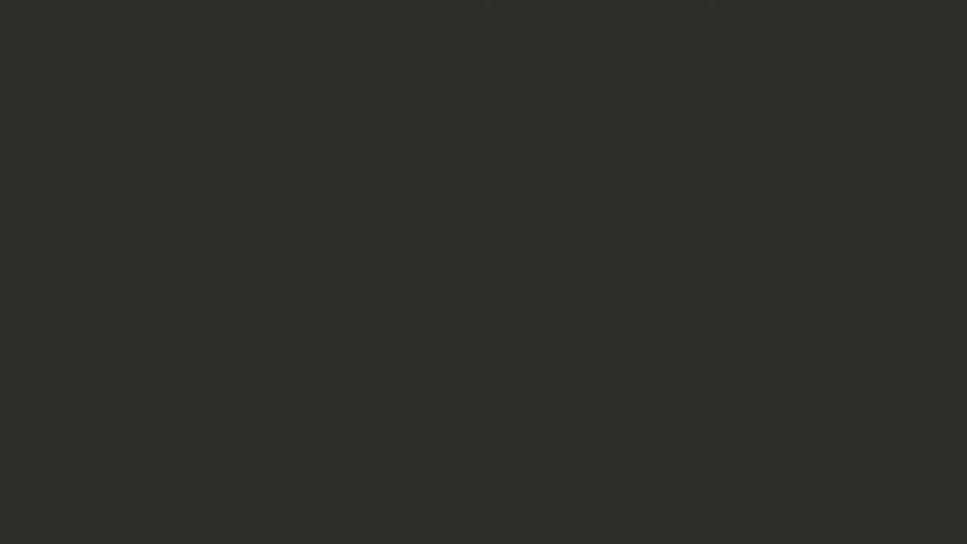